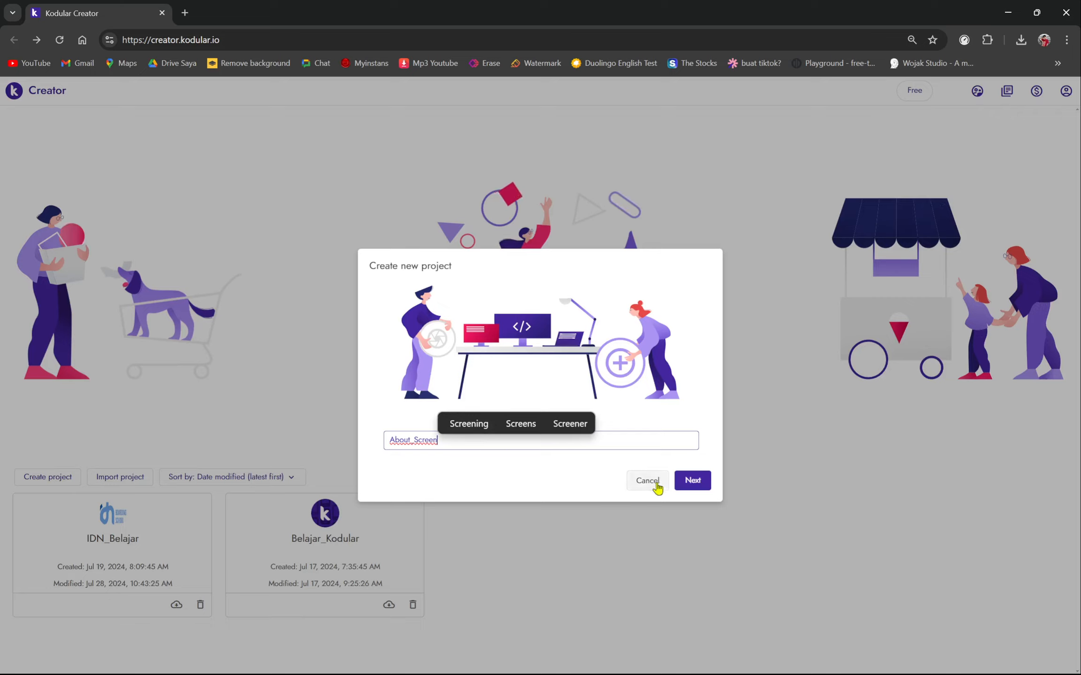
# - Enter About_Screen as the new project's App Name
pyautogui.click(700, 483)
pyautogui.click(599, 307)
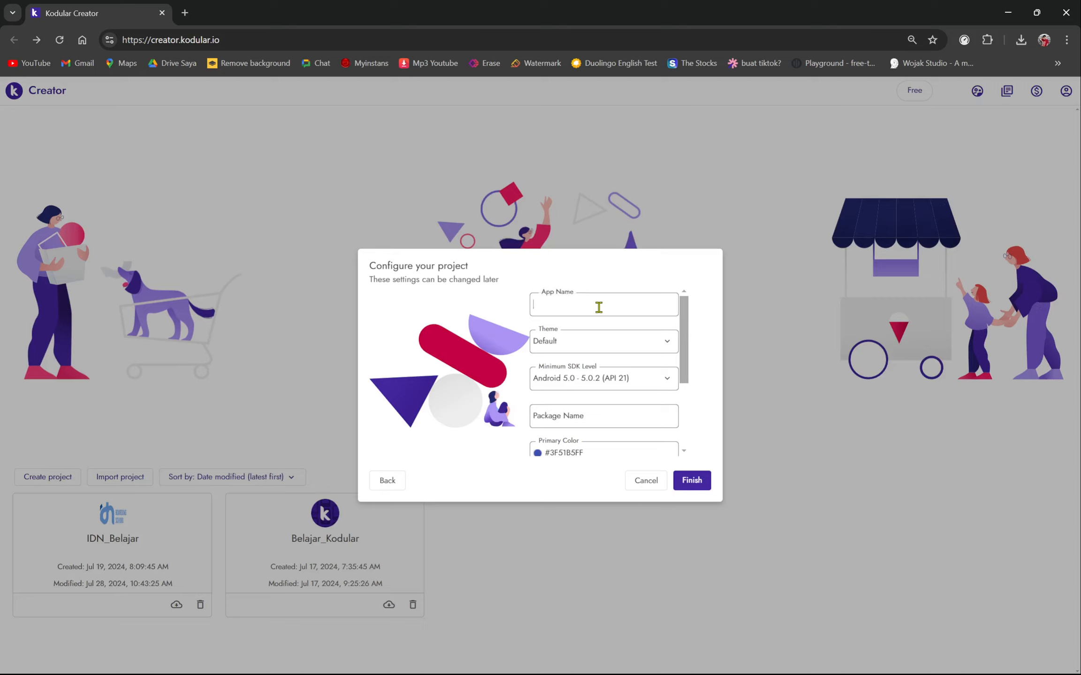
pyautogui.write('A')
pyautogui.press('capslock')
pyautogui.write('bout')
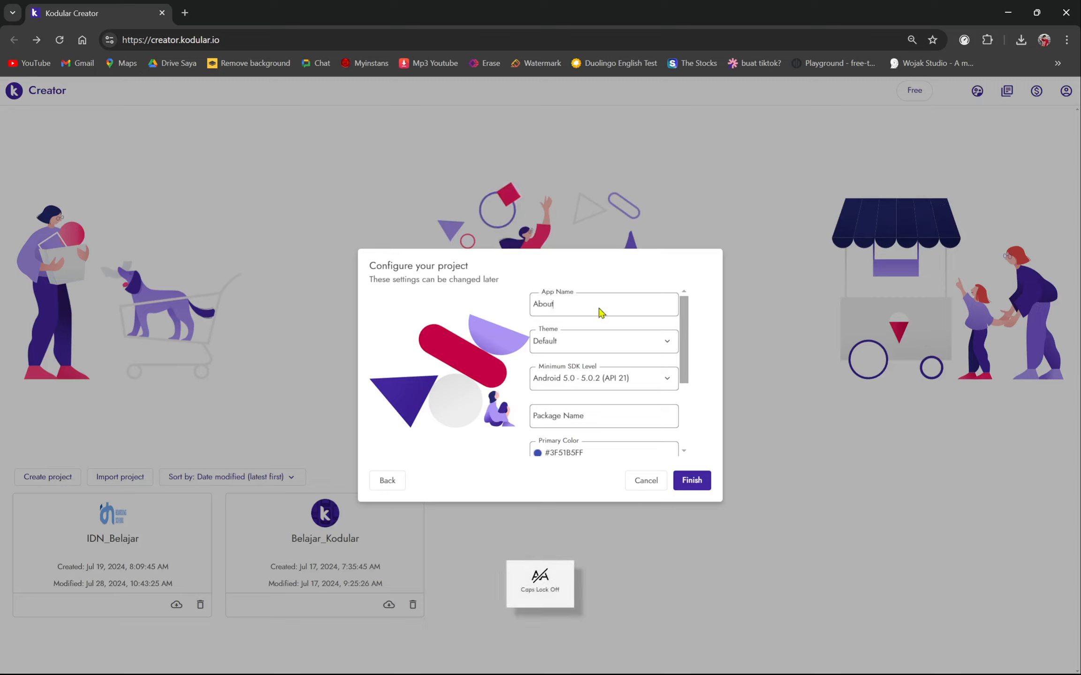
pyautogui.write('_S')
pyautogui.press('capslock')
pyautogui.write('creen')
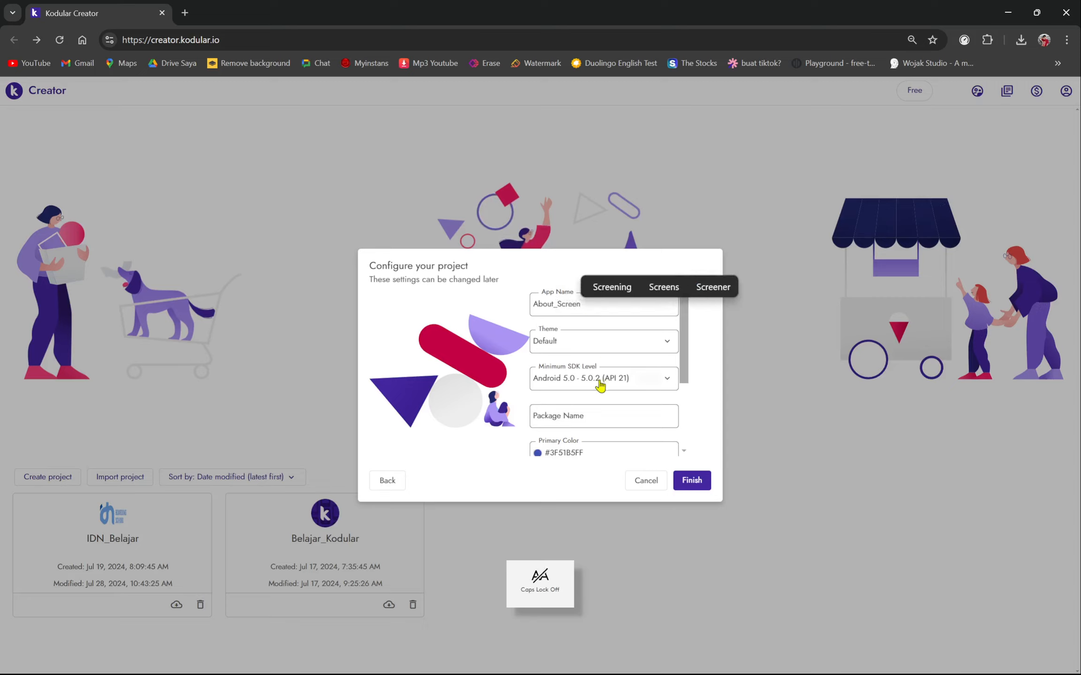
# - Set the Package Name to Belajar, keep the default theme and colors, and finish
pyautogui.scroll(-1, 600, 385)
pyautogui.click(588, 347)
pyautogui.press('capslock')
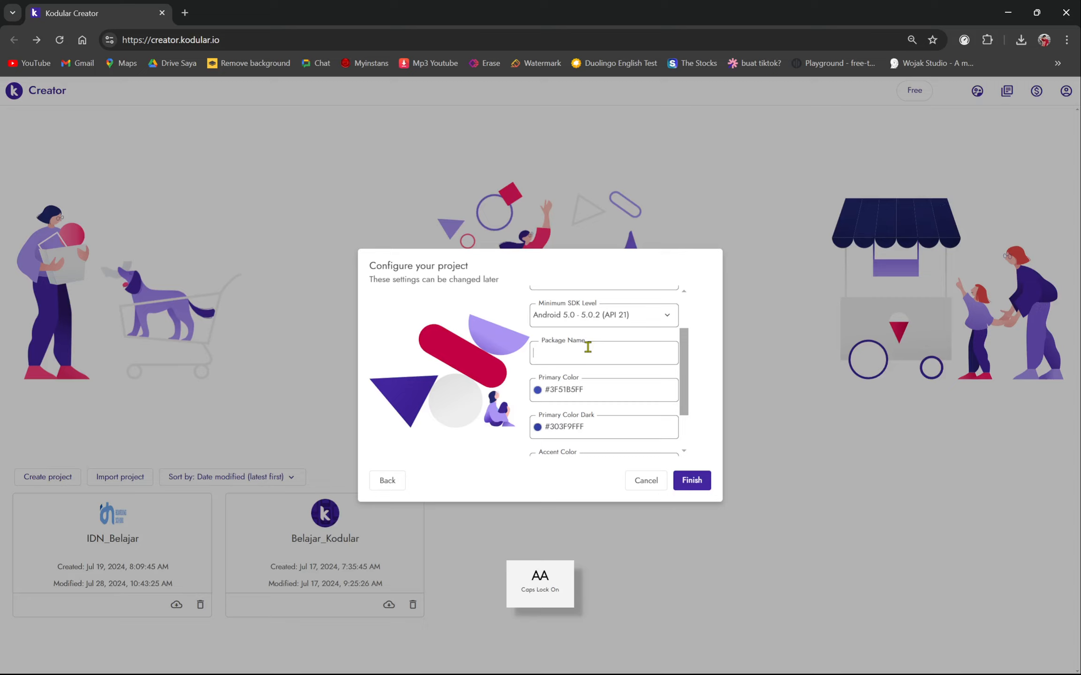
pyautogui.write('B')
pyautogui.press('capslock')
pyautogui.write('elajar')
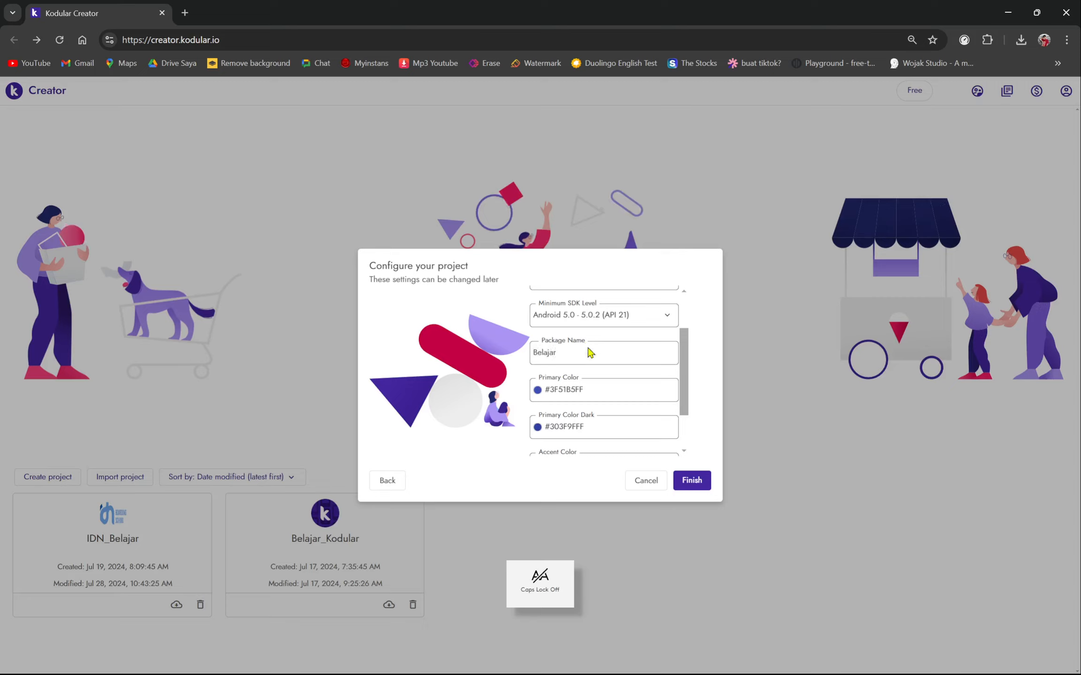
pyautogui.scroll(-1, 588, 375)
pyautogui.scroll(2, 590, 390)
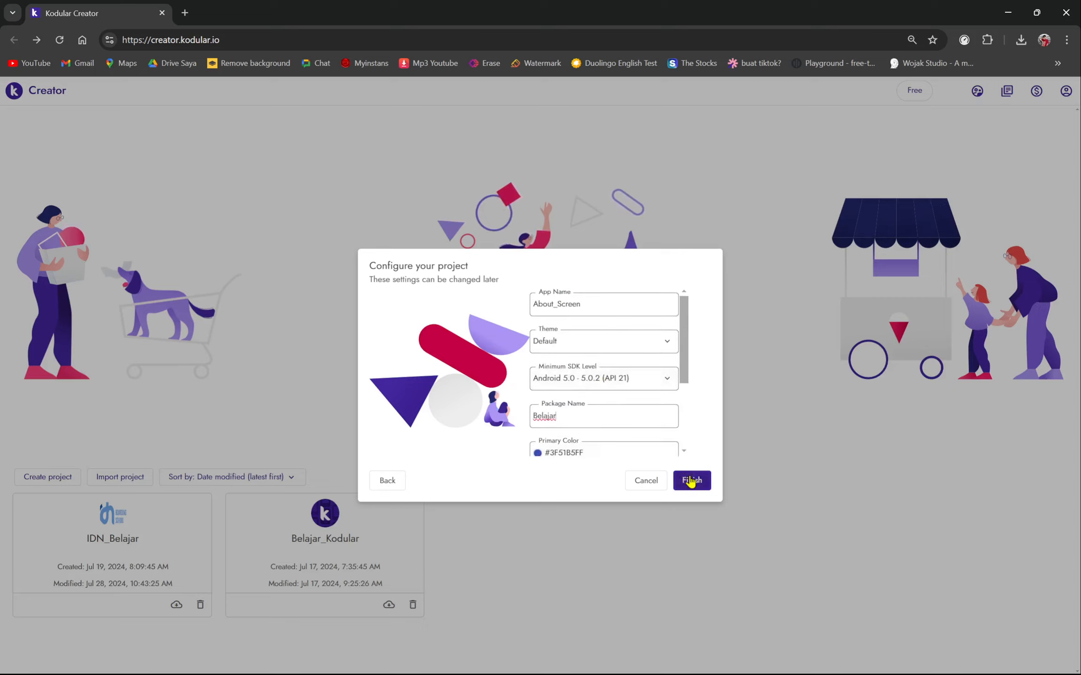
pyautogui.scroll(-2, 550, 310)
pyautogui.scroll(2, 574, 350)
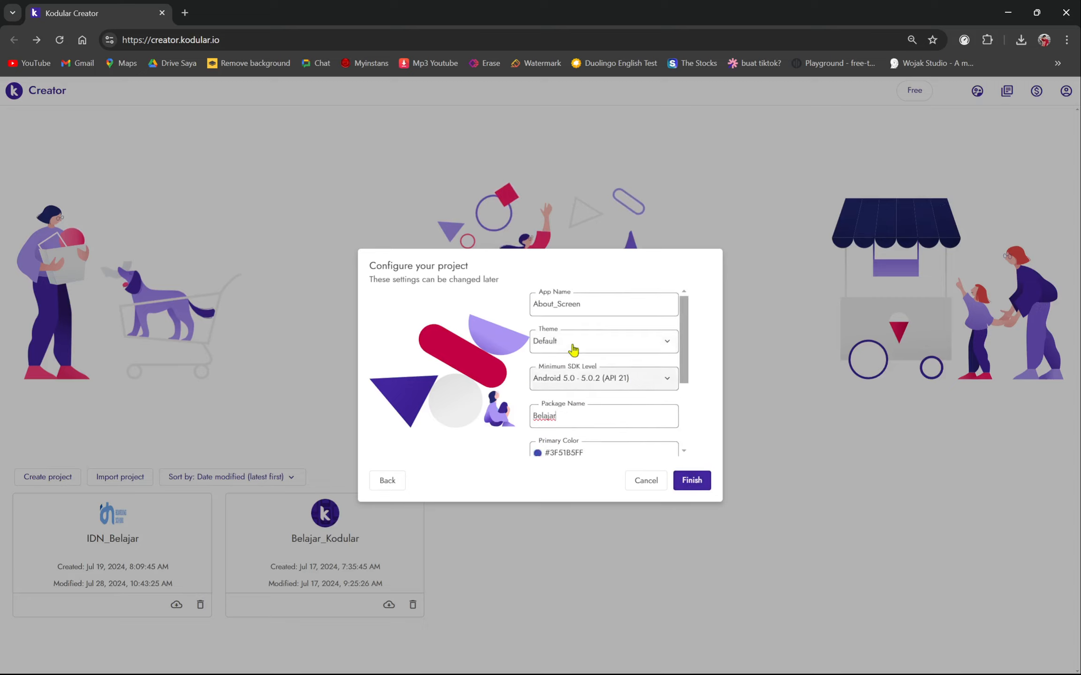
pyautogui.scroll(-2, 567, 347)
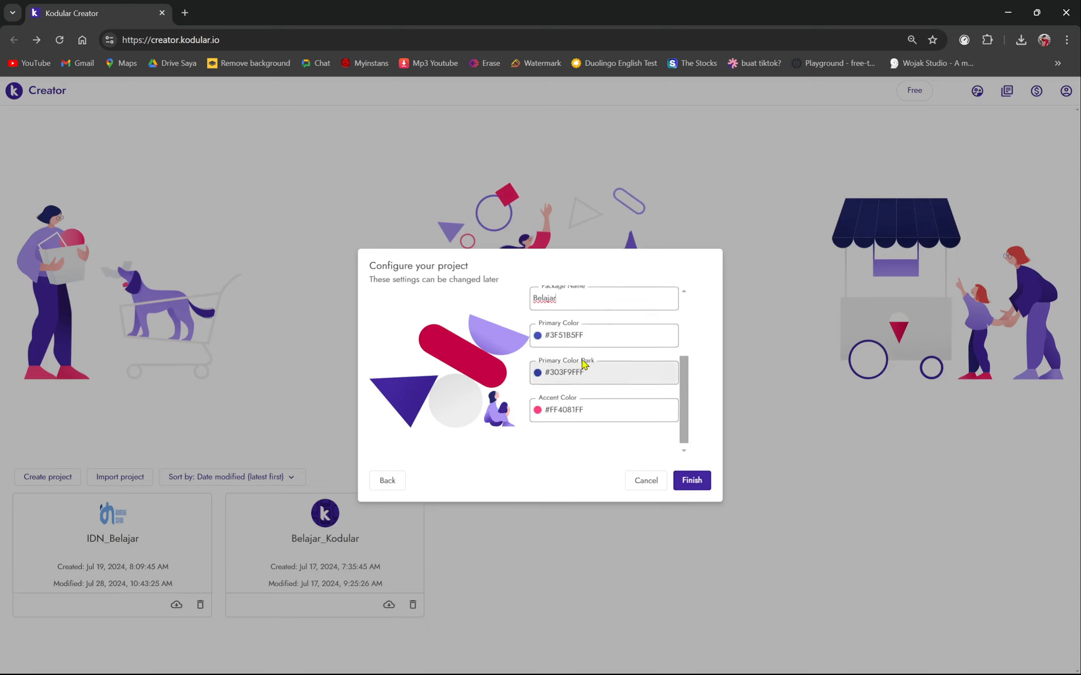
pyautogui.scroll(2, 582, 365)
pyautogui.scroll(-3, 578, 340)
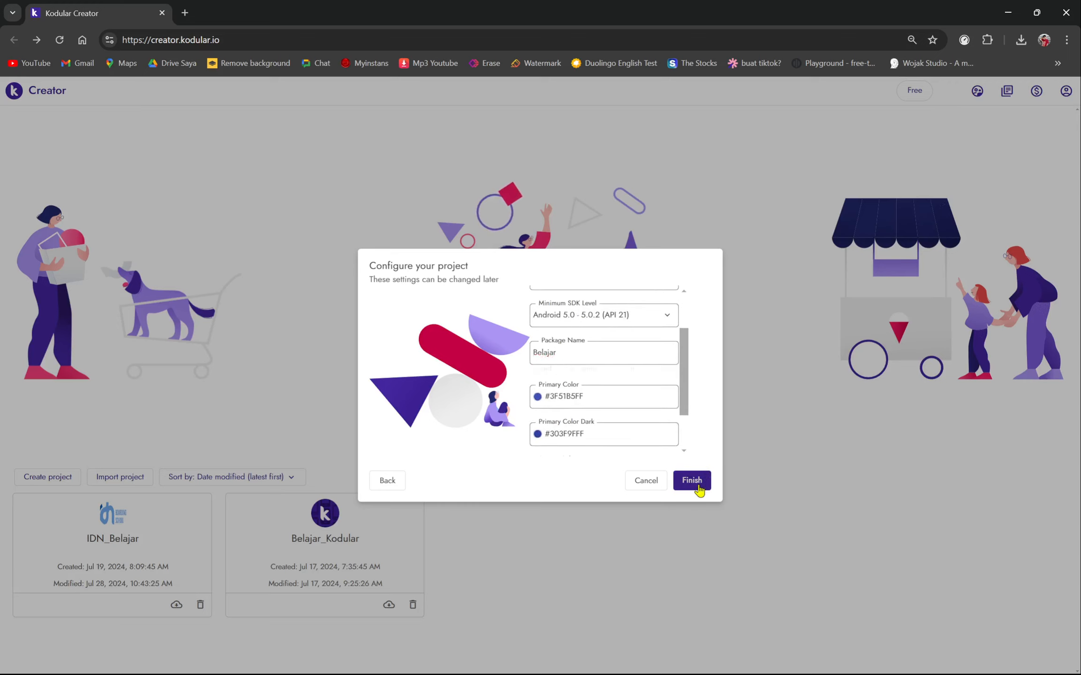
pyautogui.click(699, 480)
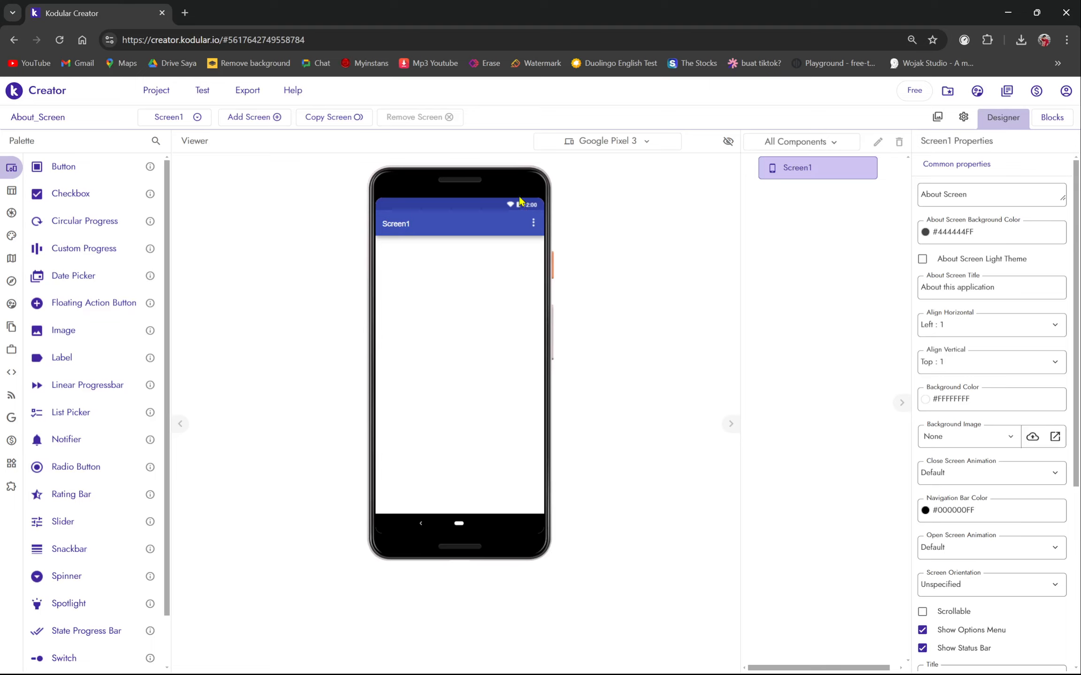
# - Uncheck Title Visible, Show Options Menu and Show Status Bar in Screen1's properties
pyautogui.scroll(-3, 947, 568)
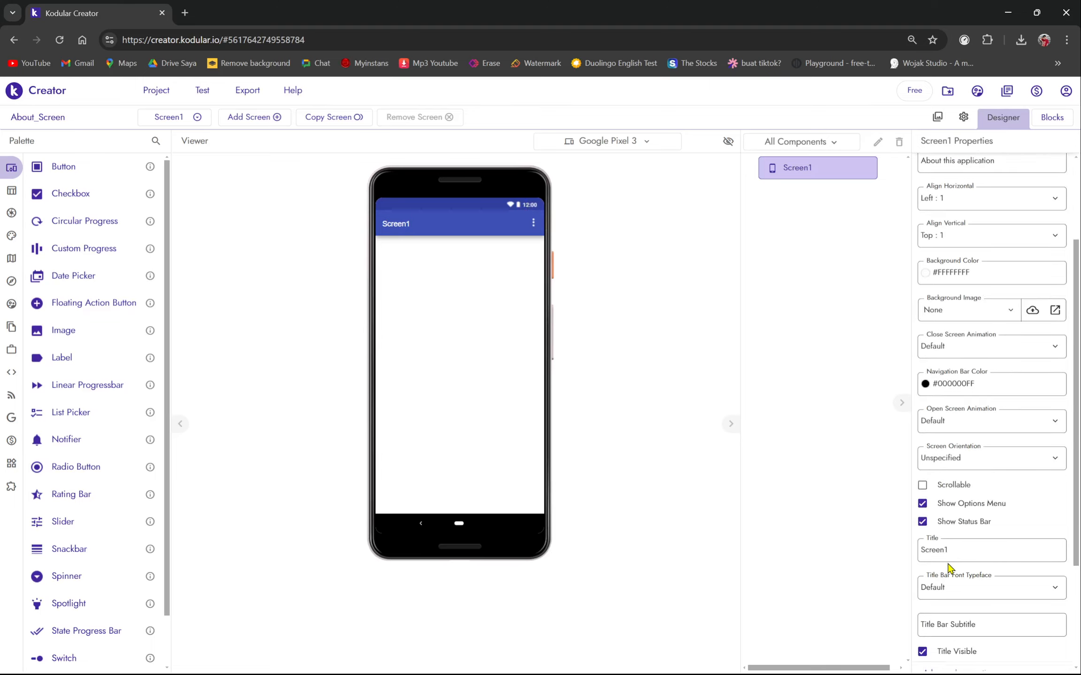
pyautogui.scroll(3, 948, 568)
pyautogui.scroll(-3, 948, 586)
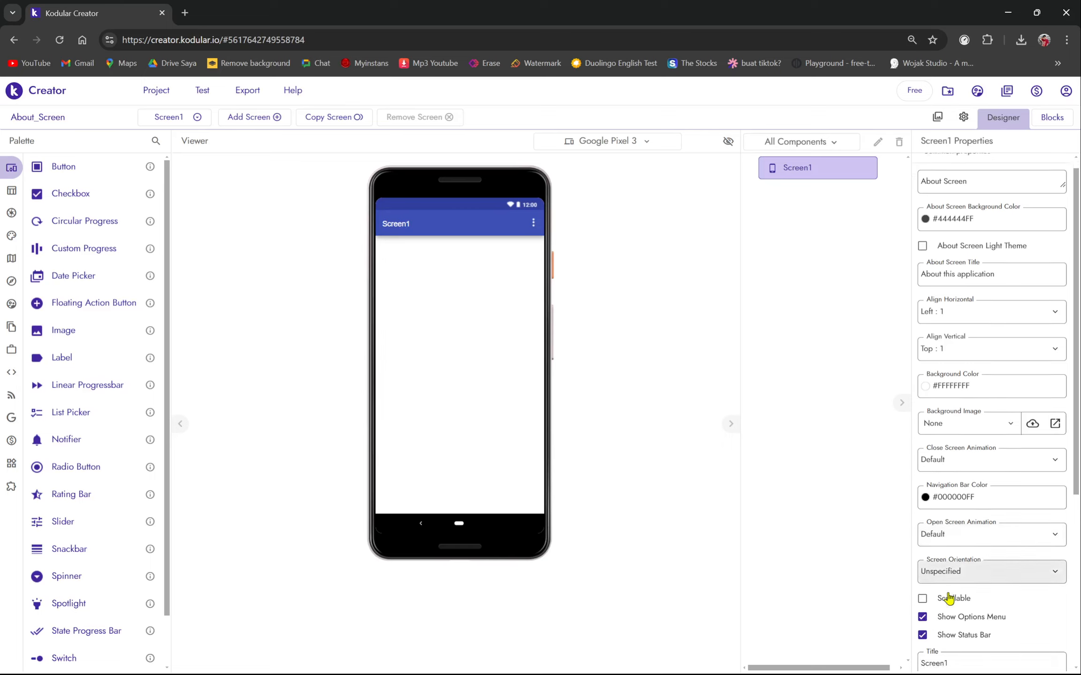
pyautogui.scroll(-1, 922, 659)
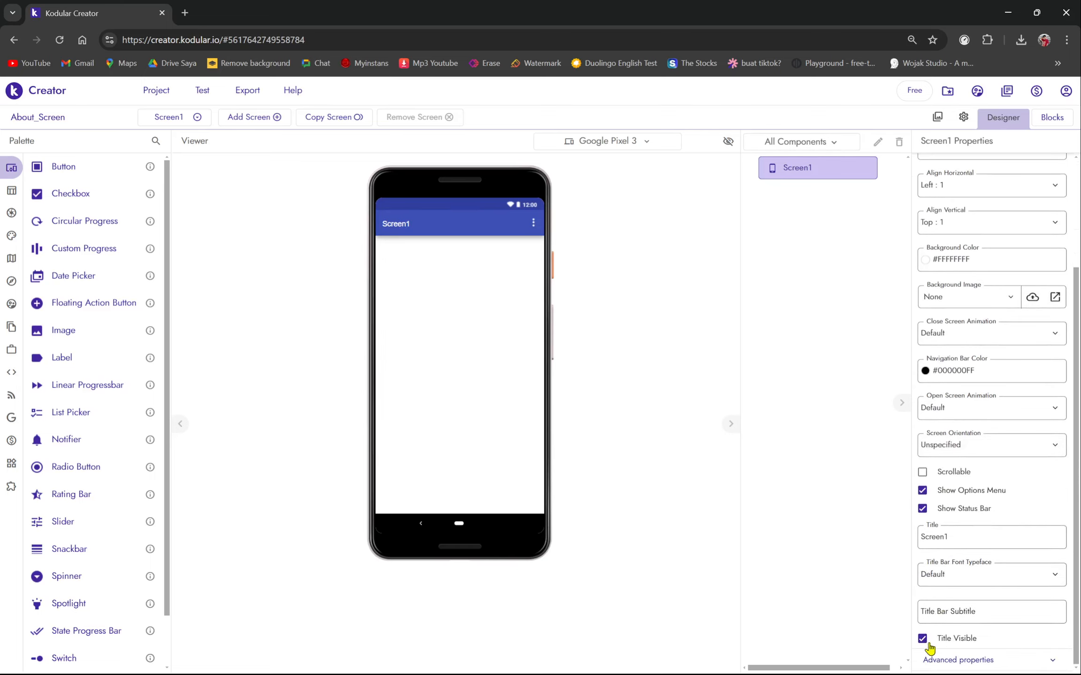
pyautogui.click(923, 639)
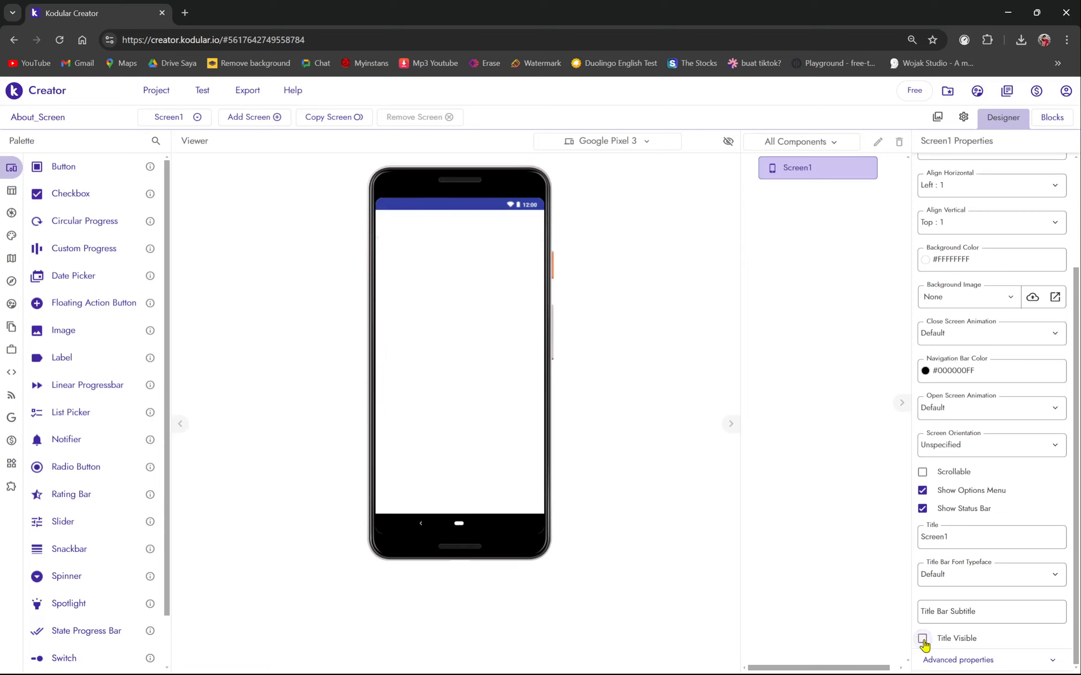
pyautogui.click(922, 491)
pyautogui.click(923, 509)
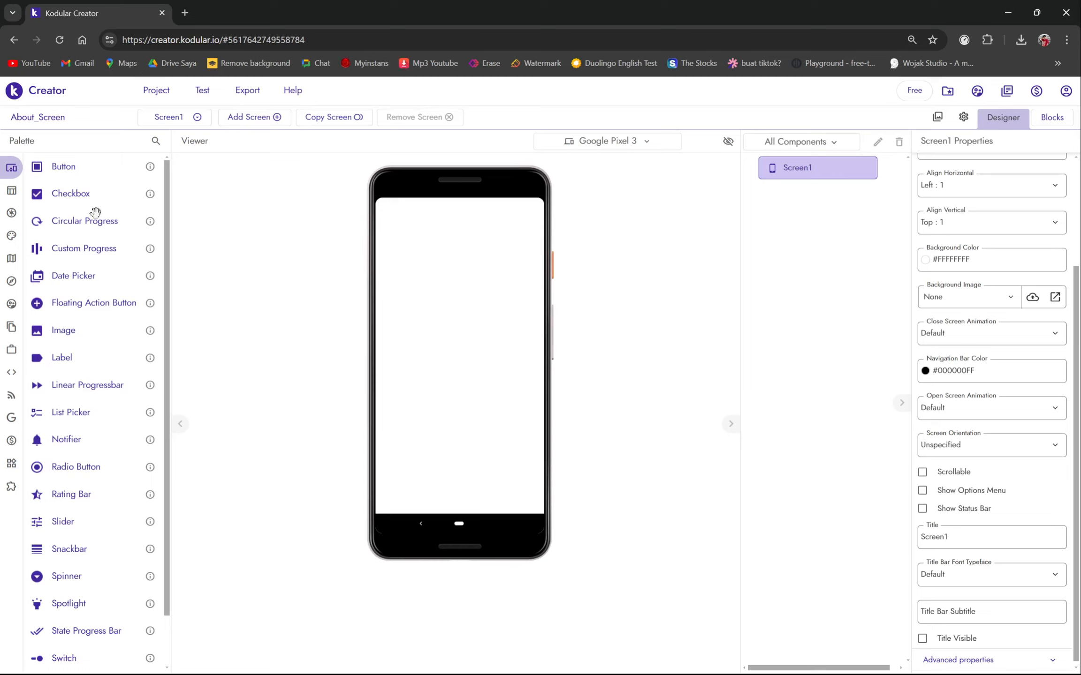
pyautogui.moveTo(23, 209)
pyautogui.click(114, 196)
# - Add a Horizontal Arrangement at the top of Screen1 with Width set to Fill parent
pyautogui.click(70, 214)
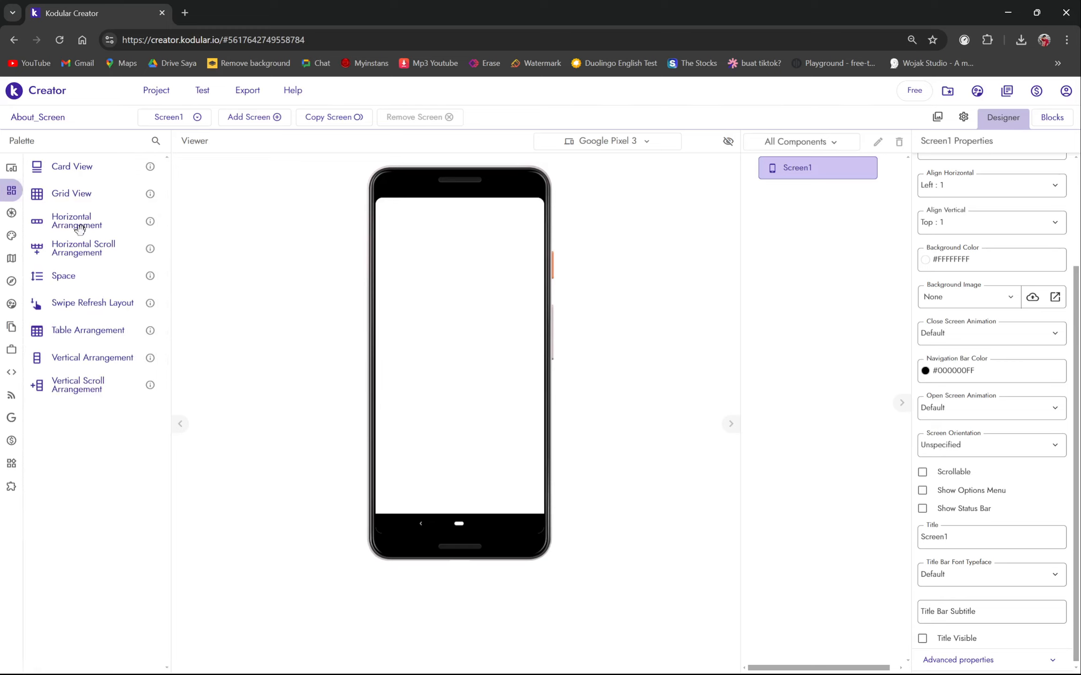
pyautogui.moveTo(76, 227); pyautogui.dragTo(470, 240)
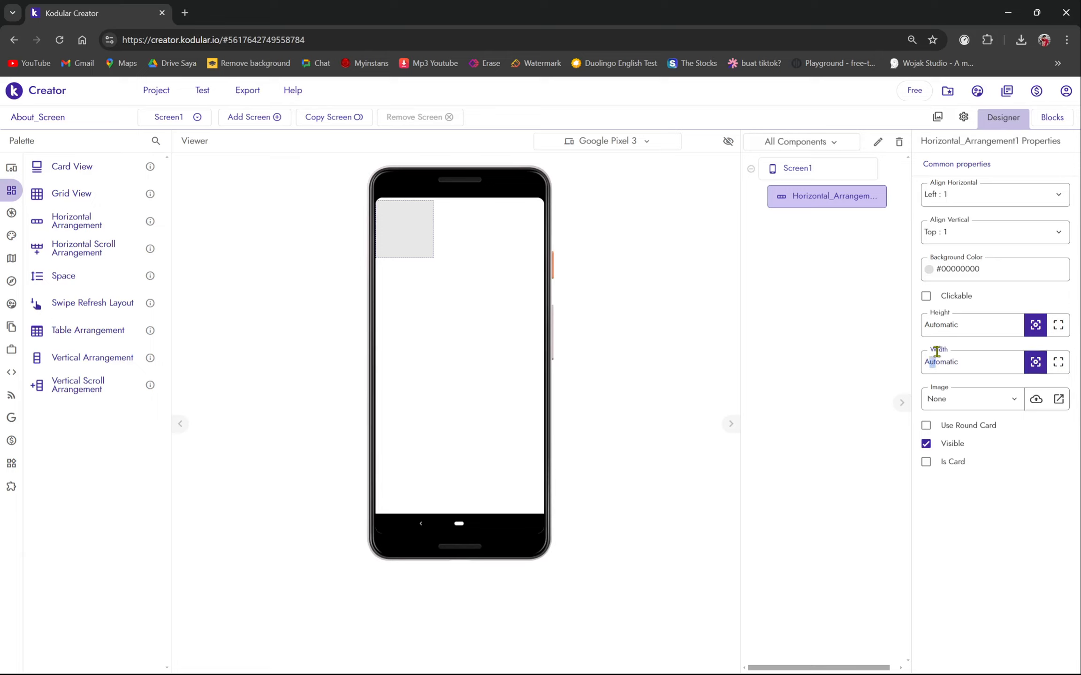
pyautogui.click(943, 352)
pyautogui.click(1057, 370)
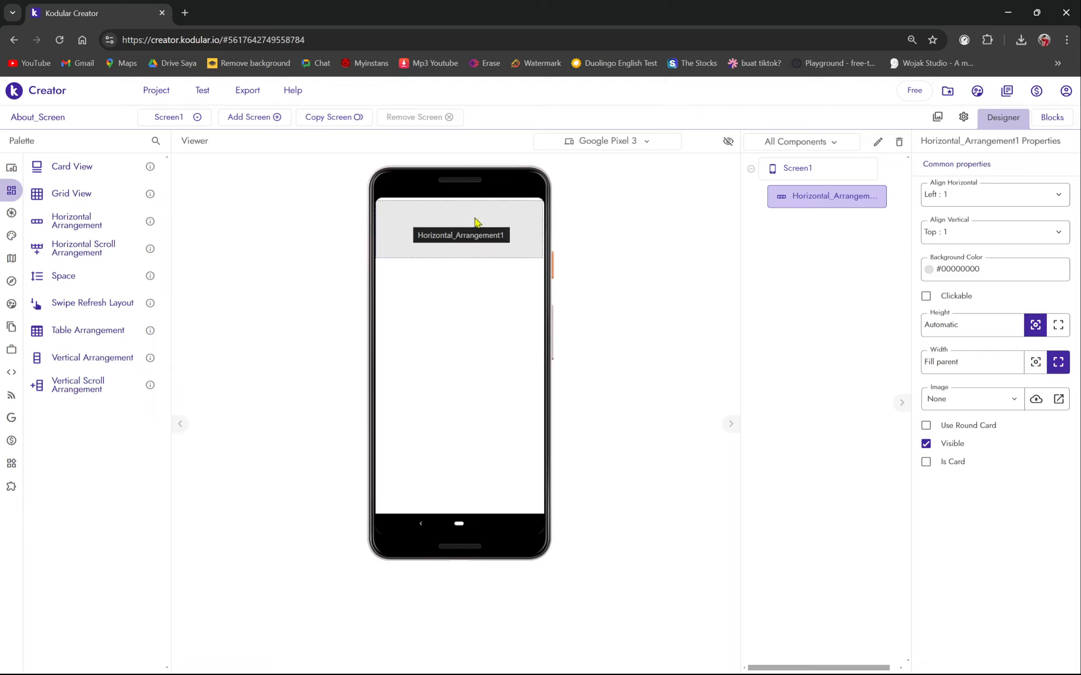
# - Drop a Label from User Interface into the horizontal arrangement
pyautogui.moveTo(12, 201)
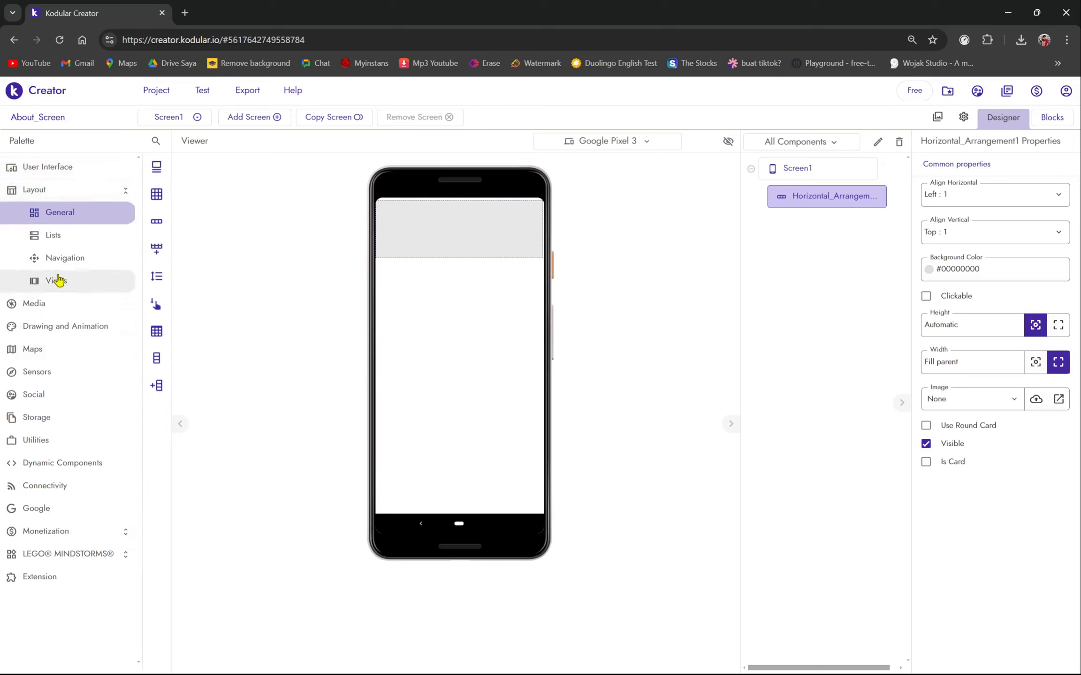
pyautogui.click(40, 192)
pyautogui.click(44, 171)
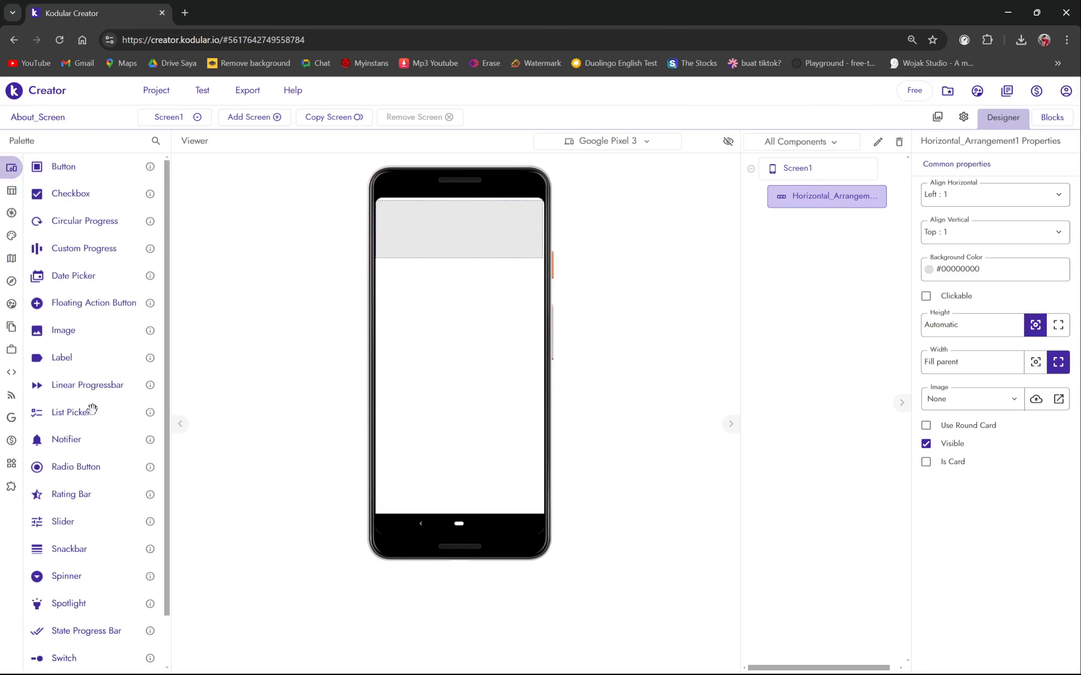
pyautogui.moveTo(93, 358); pyautogui.dragTo(444, 232)
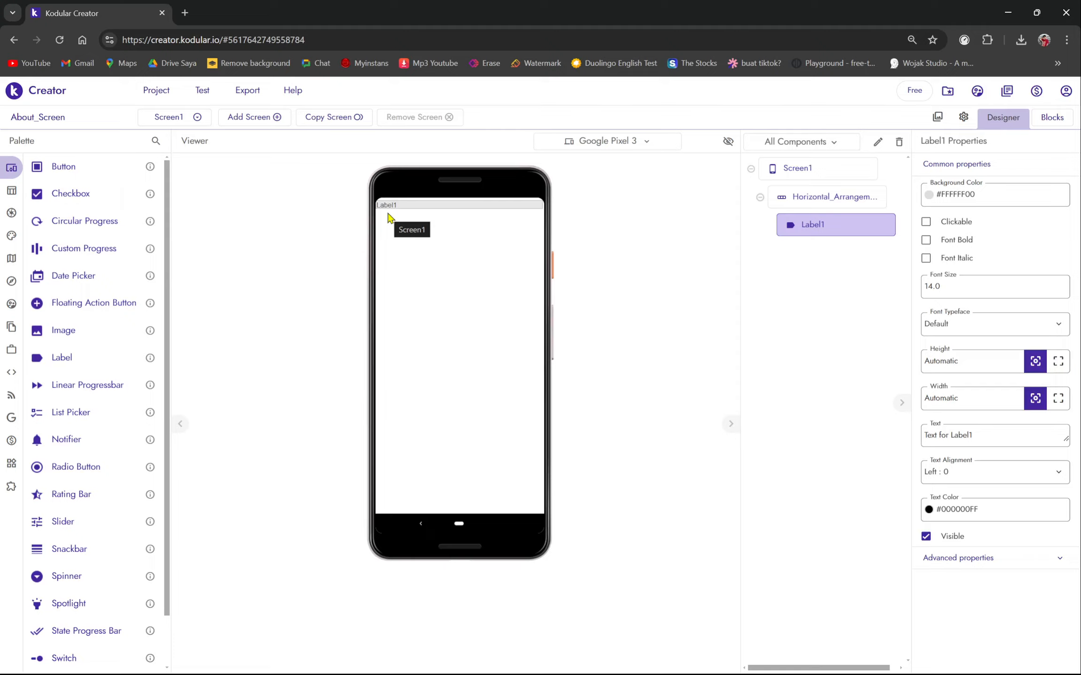
# - Open the Material Symbols & Icons page in a new tab via a 'material' web search
pyautogui.click(185, 12)
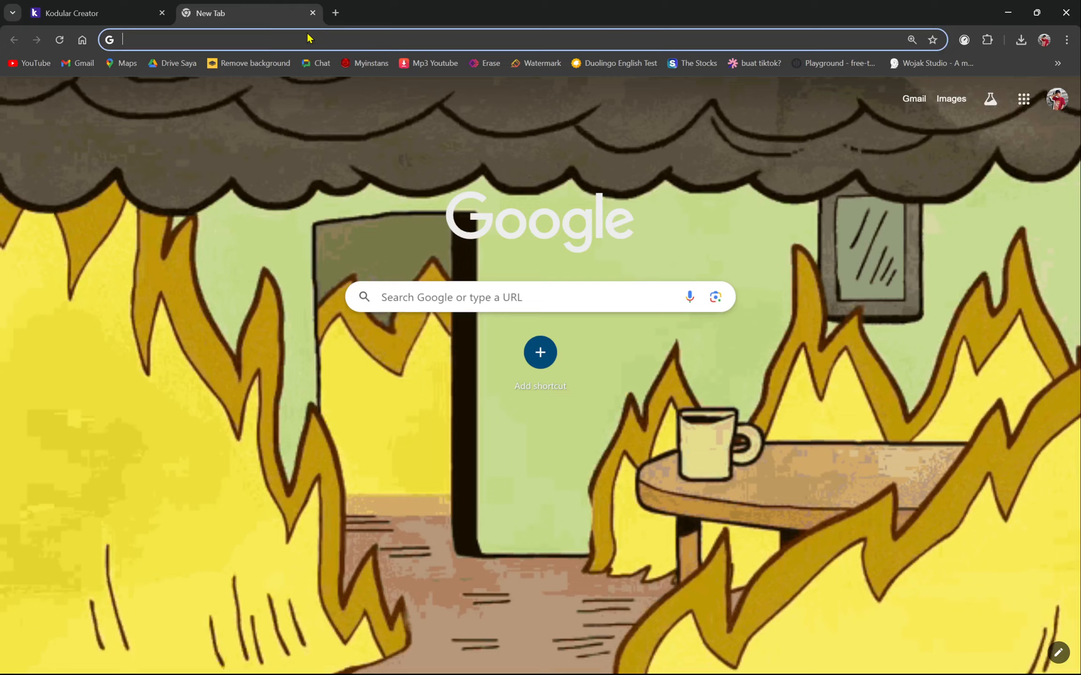
pyautogui.write('material')
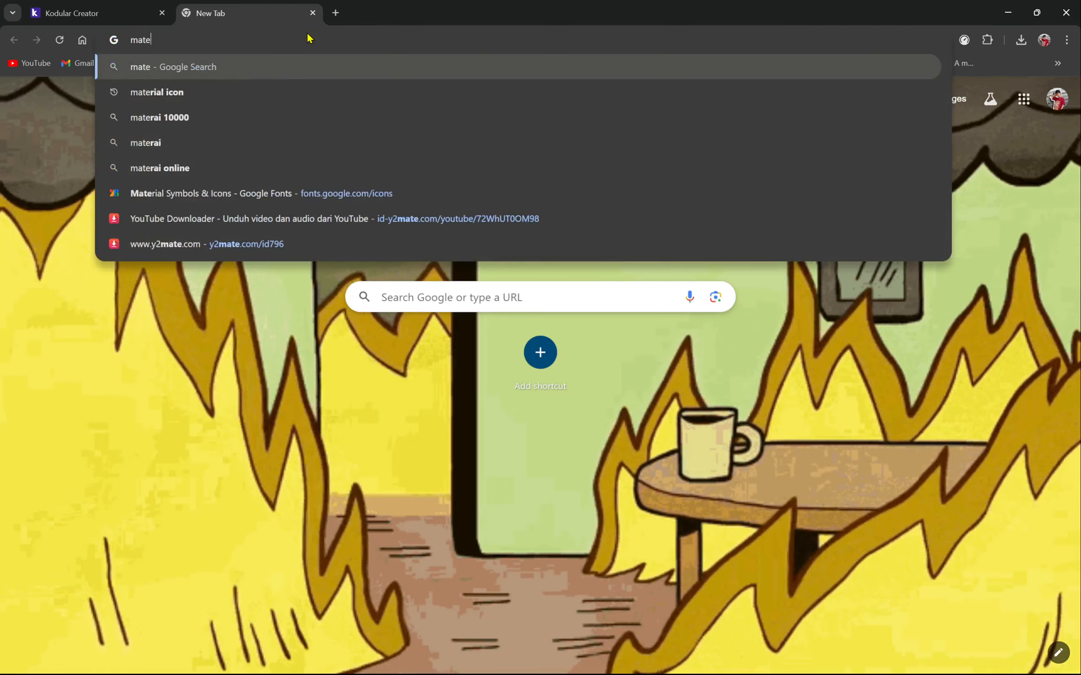
pyautogui.press('Down')
pyautogui.press('Down')
pyautogui.press('Down')
pyautogui.press('Down')
pyautogui.press('Down')
pyautogui.press('Down')
pyautogui.press('Down')
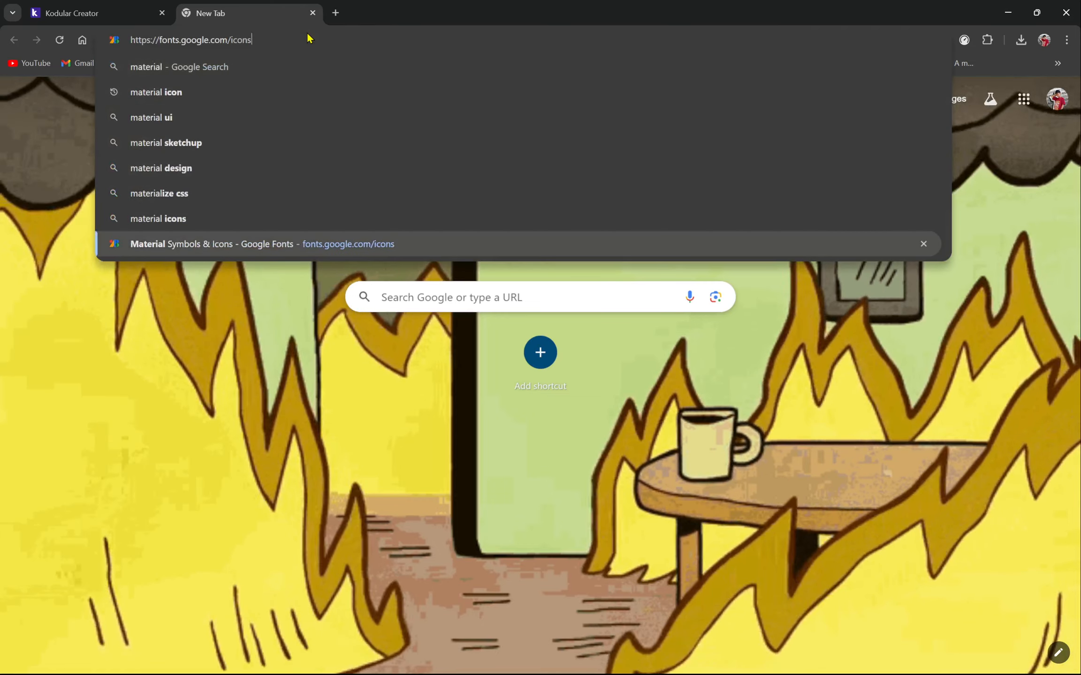
pyautogui.press('Up')
pyautogui.press('Up')
pyautogui.press('Up')
pyautogui.press('Up')
pyautogui.press('Up')
pyautogui.press('Up')
pyautogui.press('Return')
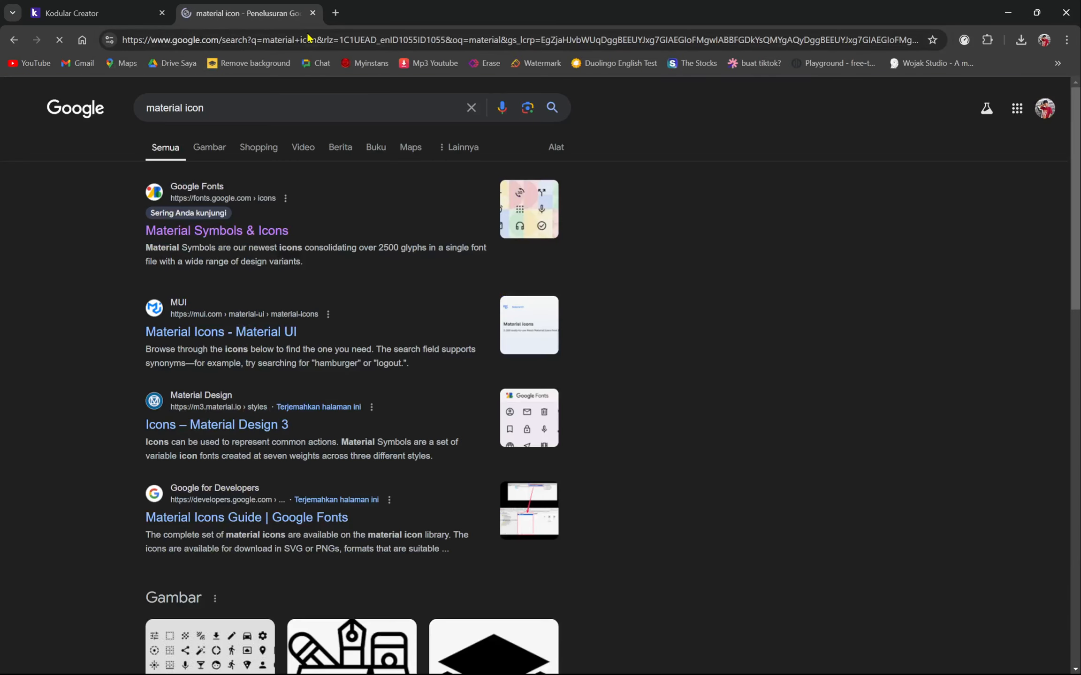
pyautogui.click(230, 237)
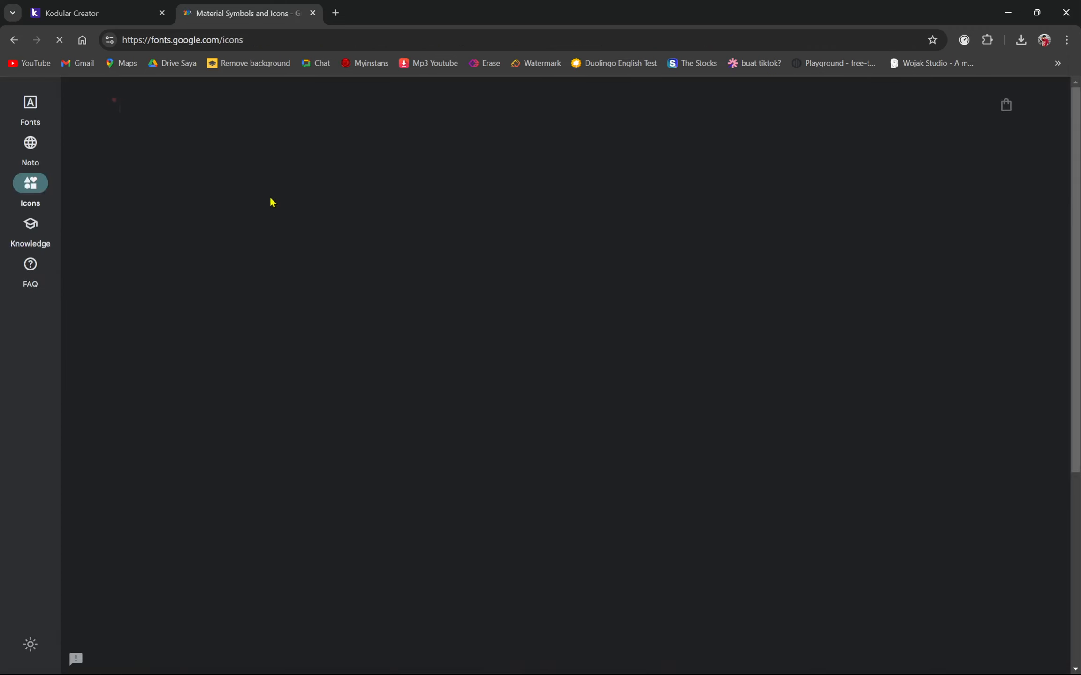
pyautogui.scroll(-1, 765, 369)
pyautogui.scroll(1, 422, 316)
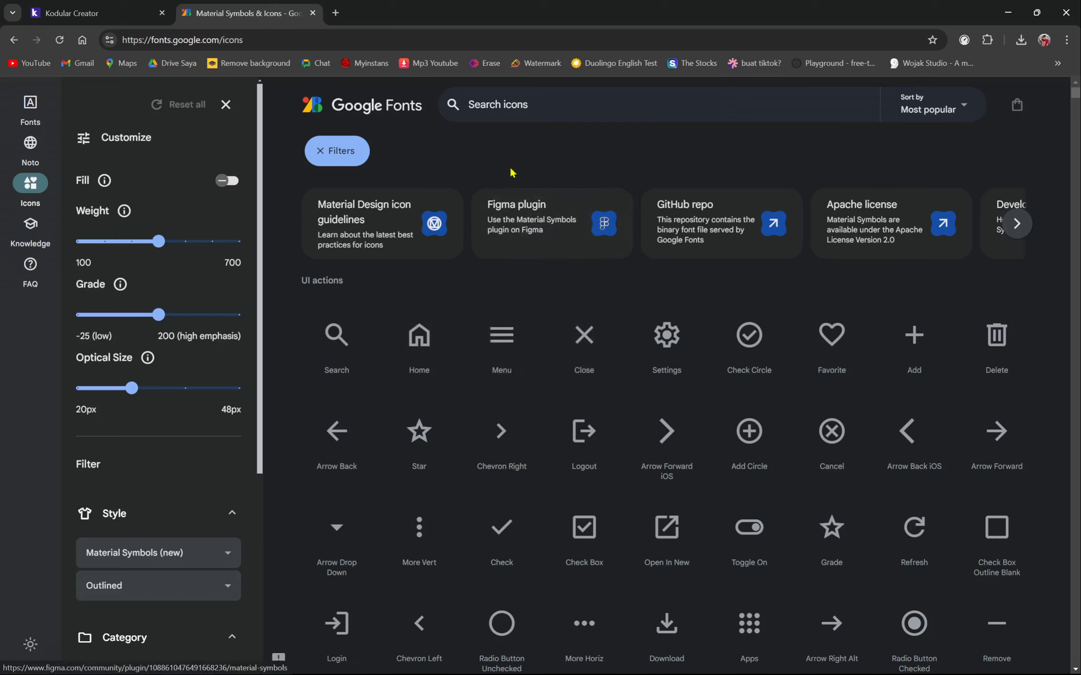
pyautogui.click(226, 105)
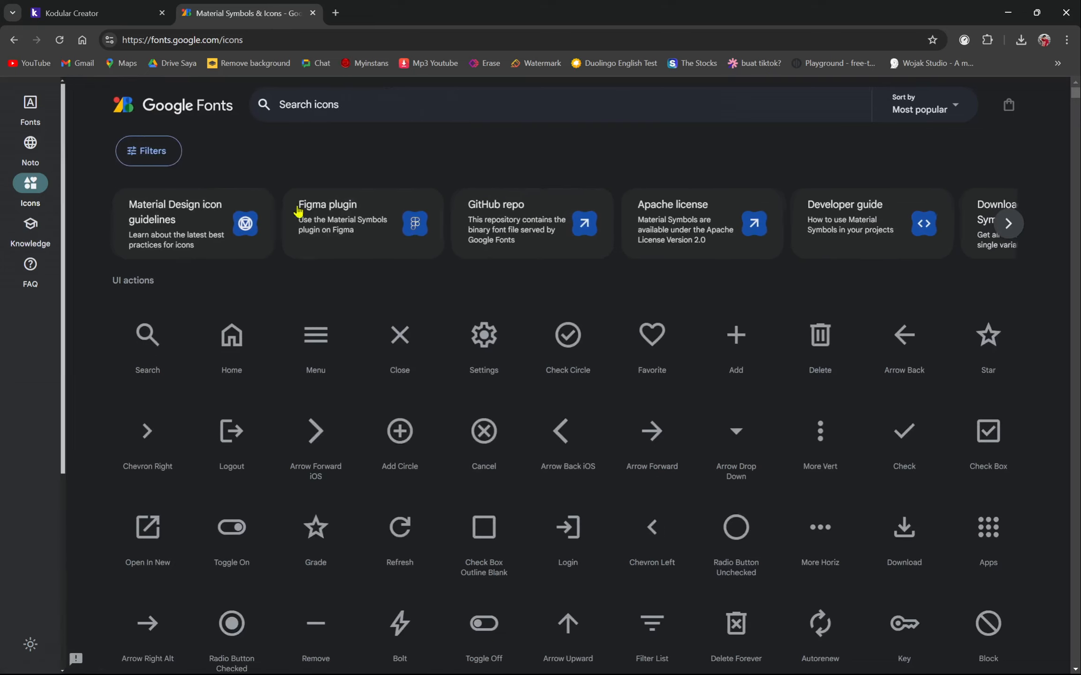
pyautogui.scroll(-2, 675, 369)
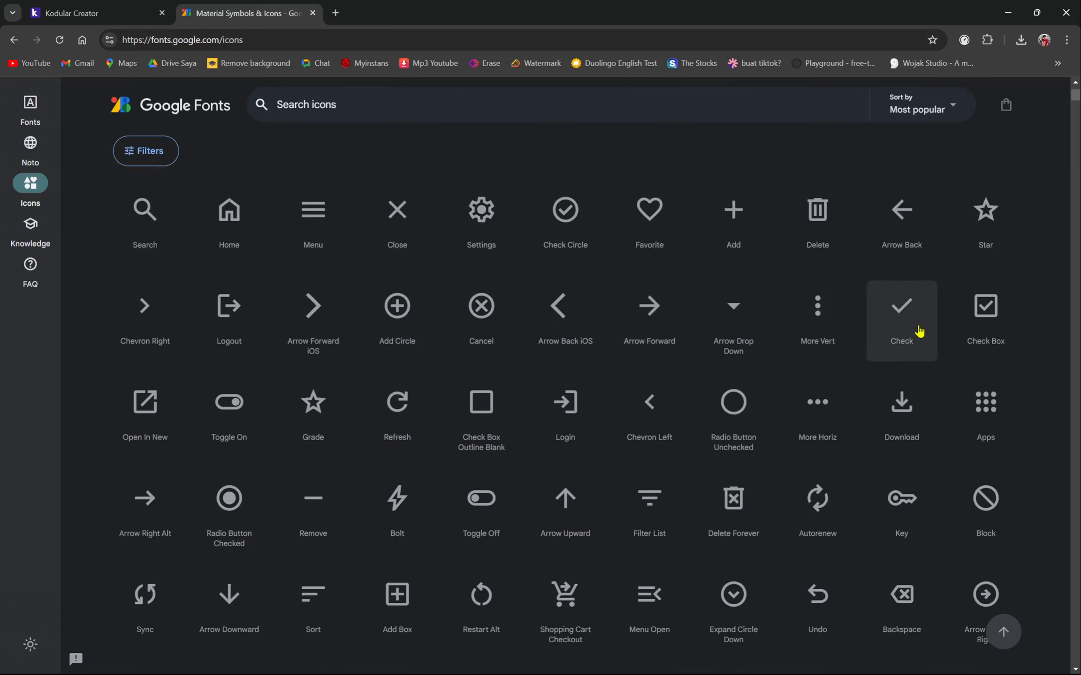
pyautogui.scroll(2, 955, 359)
pyautogui.scroll(-3, 272, 446)
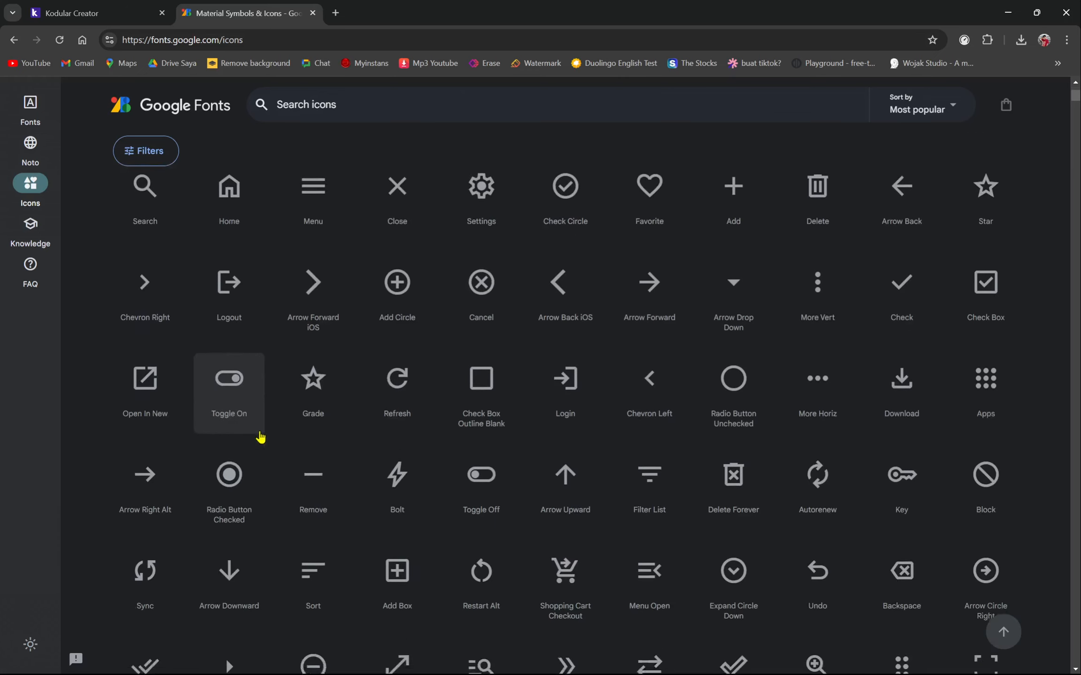
pyautogui.scroll(3, 635, 345)
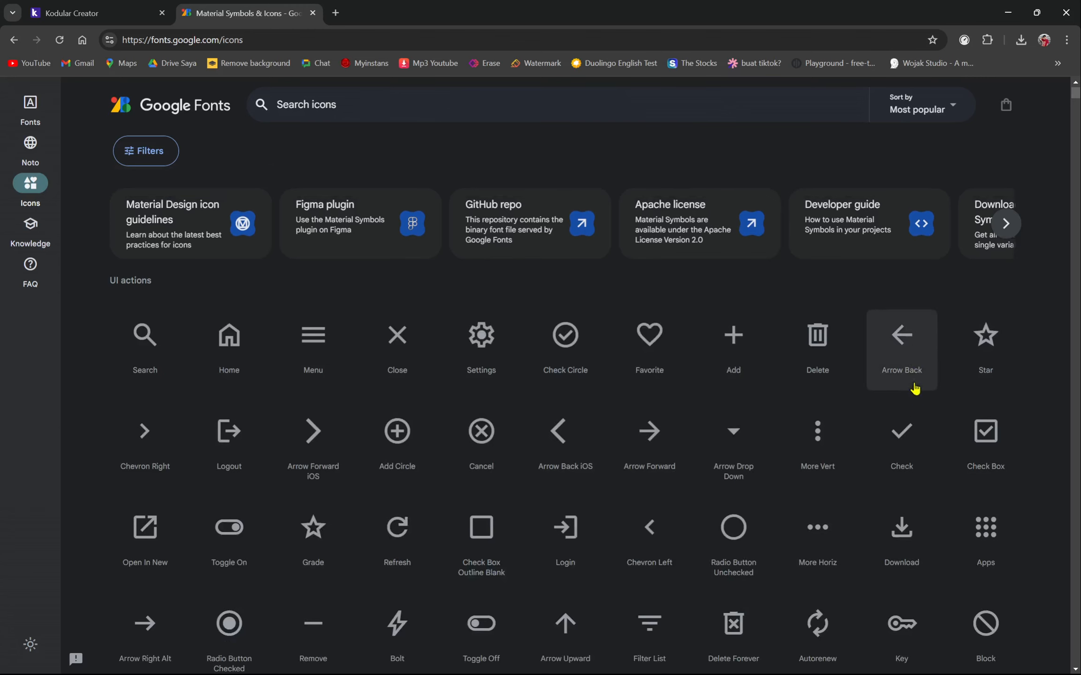
pyautogui.click(908, 349)
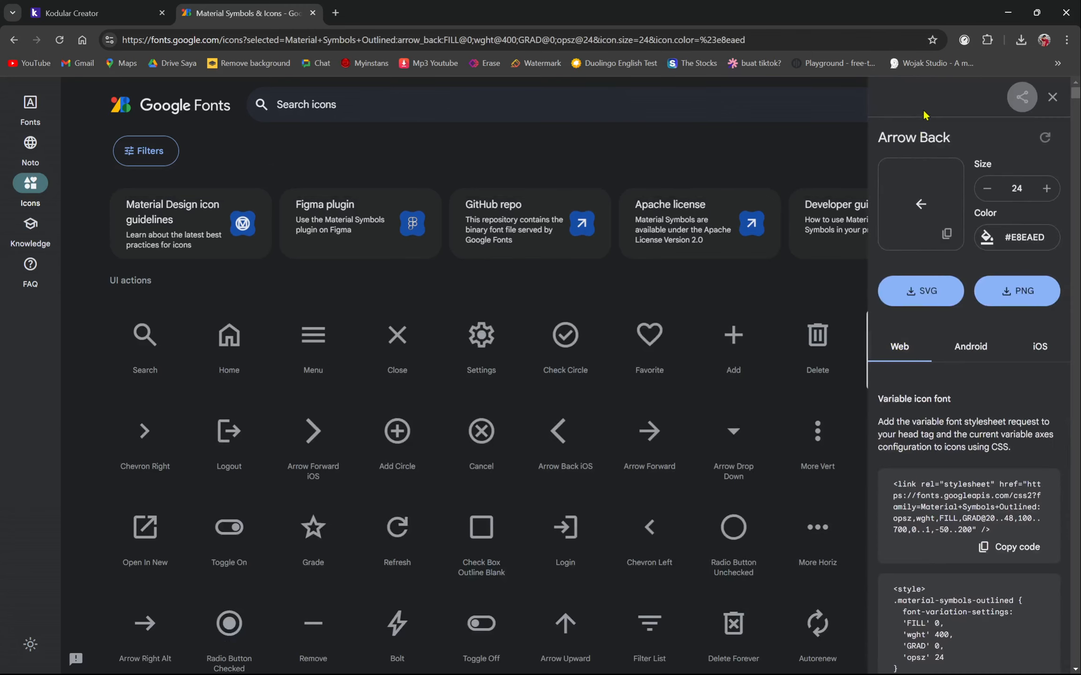
pyautogui.click(817, 340)
pyautogui.click(1052, 96)
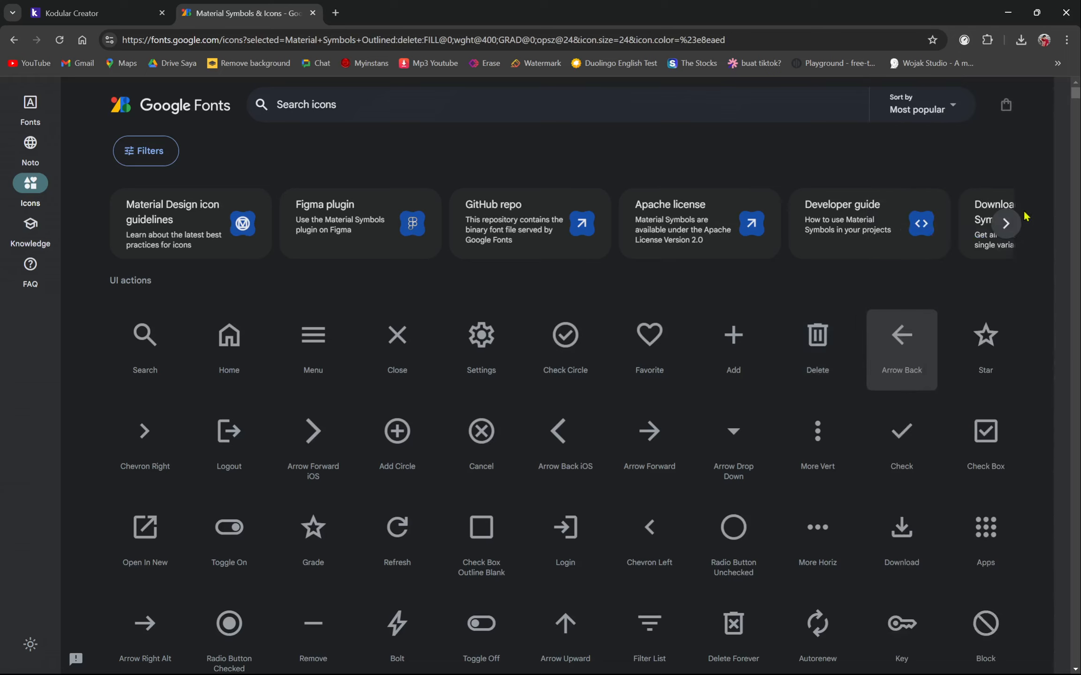
# - Search 'arrow back' and copy the Arrow Back icon's Android code name arrow_back
pyautogui.click(316, 108)
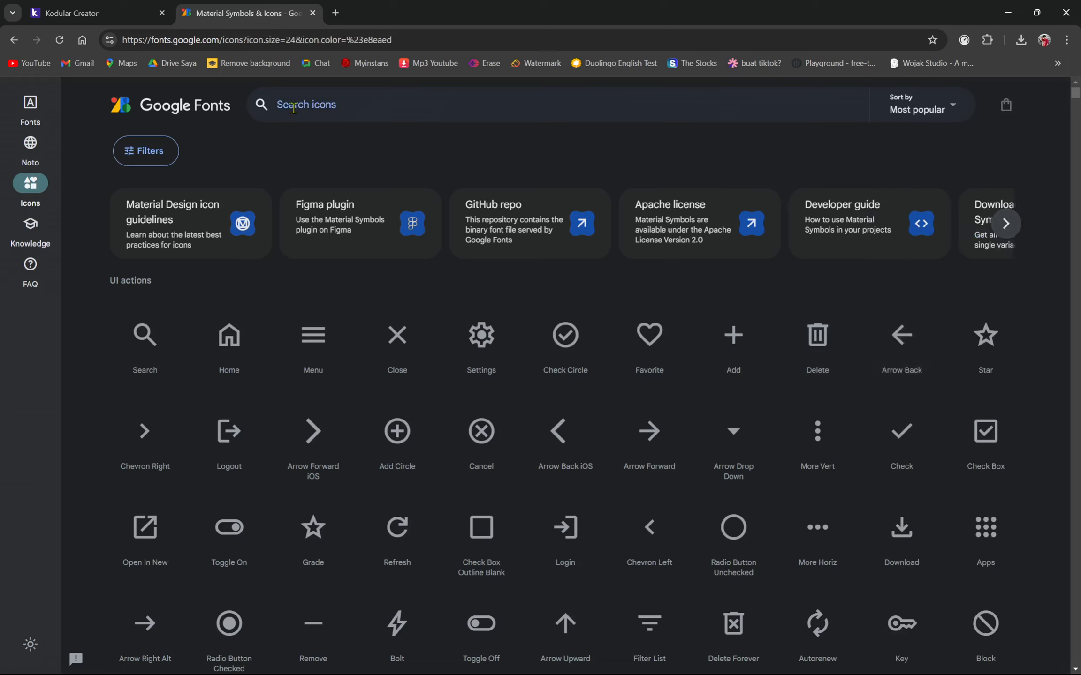
pyautogui.write('arrow back')
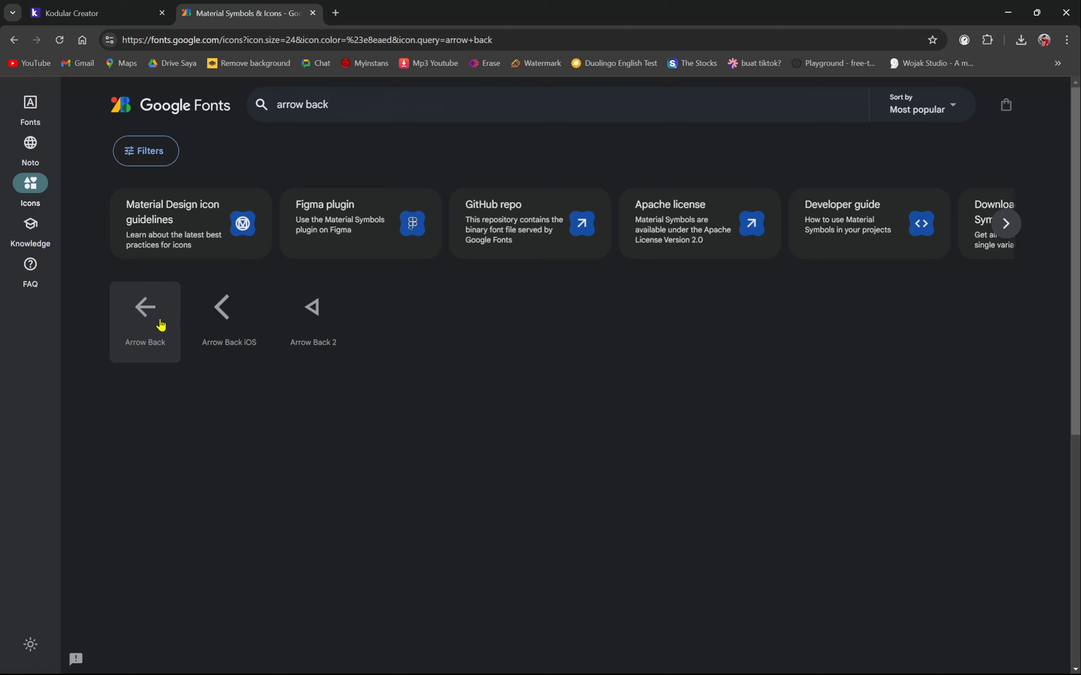
pyautogui.click(146, 312)
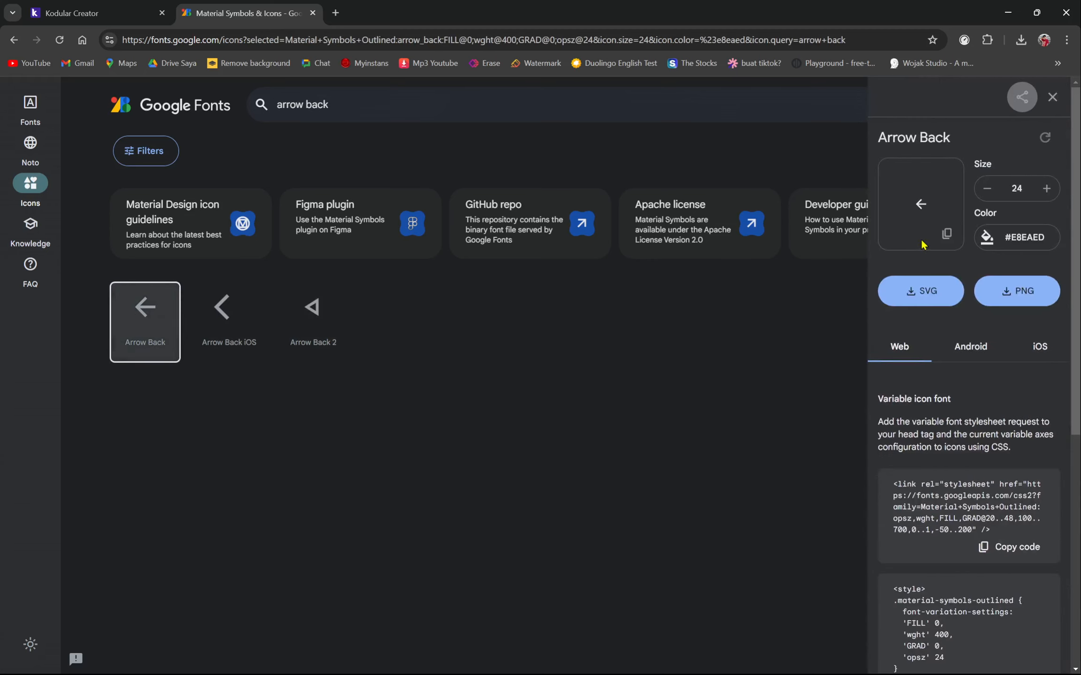
pyautogui.click(980, 347)
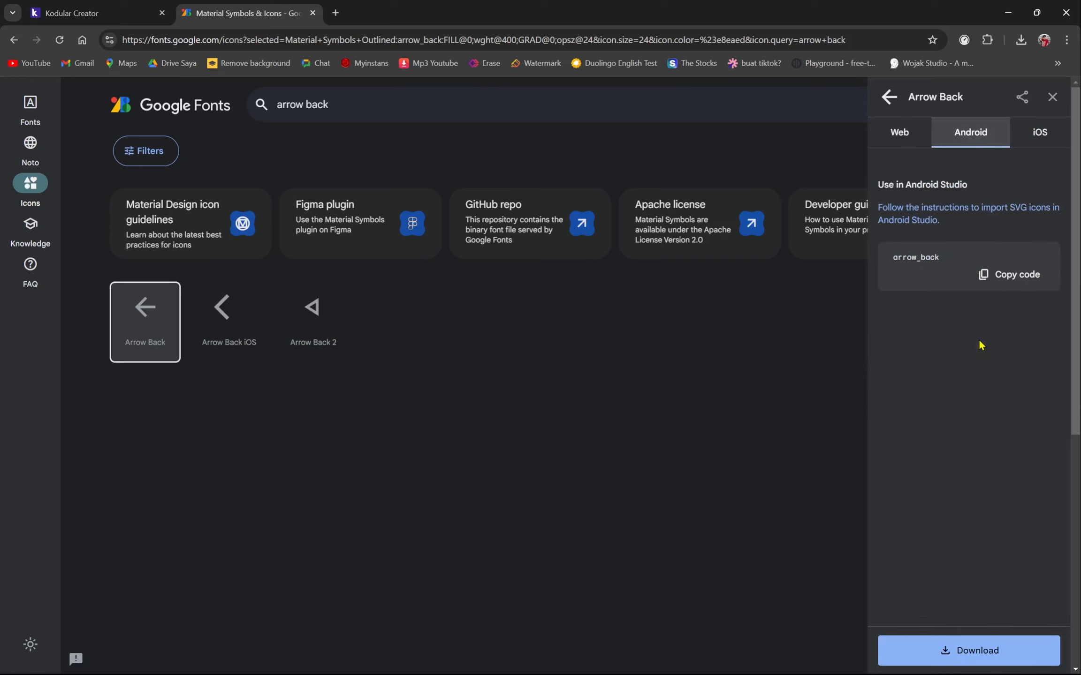
pyautogui.moveTo(885, 183); pyautogui.dragTo(990, 190)
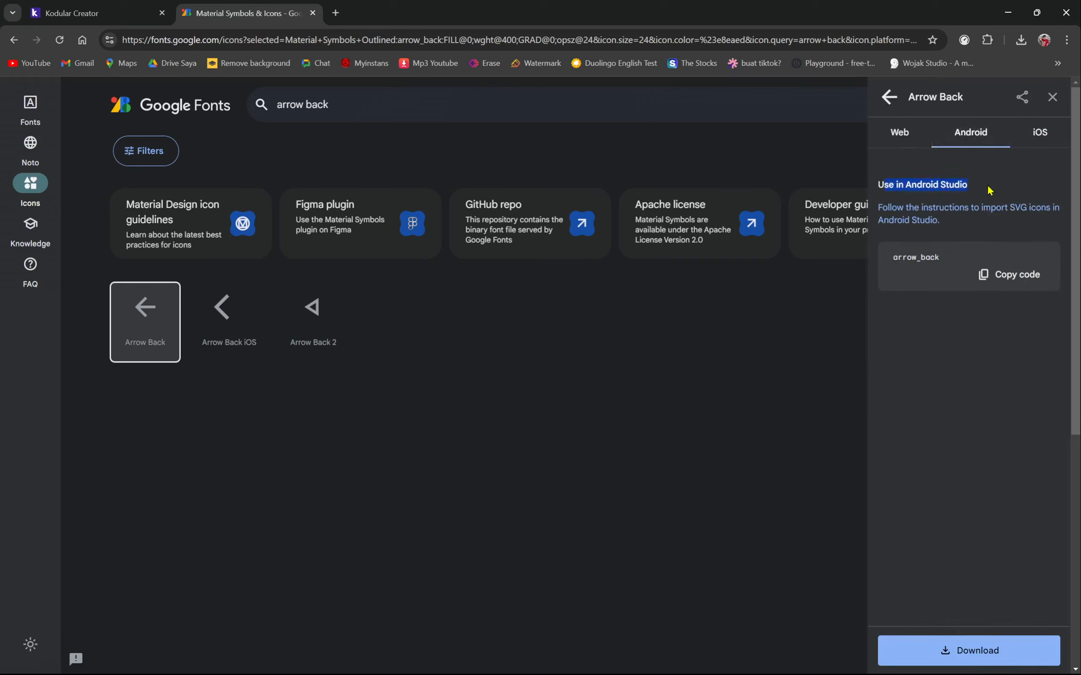
pyautogui.click(911, 186)
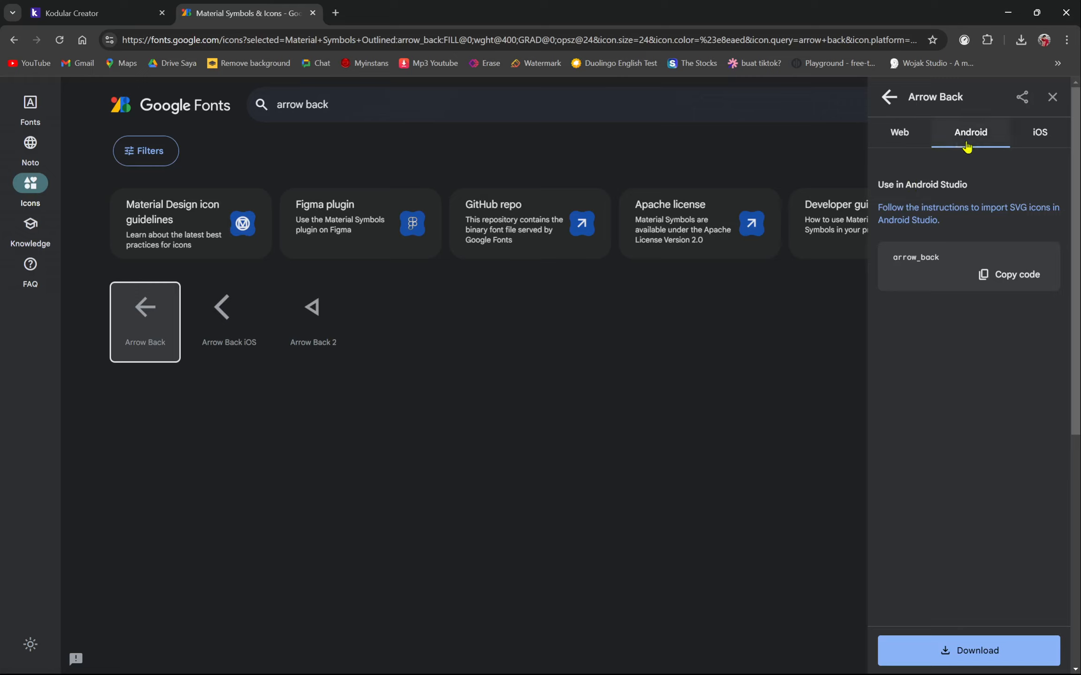
pyautogui.click(1007, 284)
pyautogui.click(130, 6)
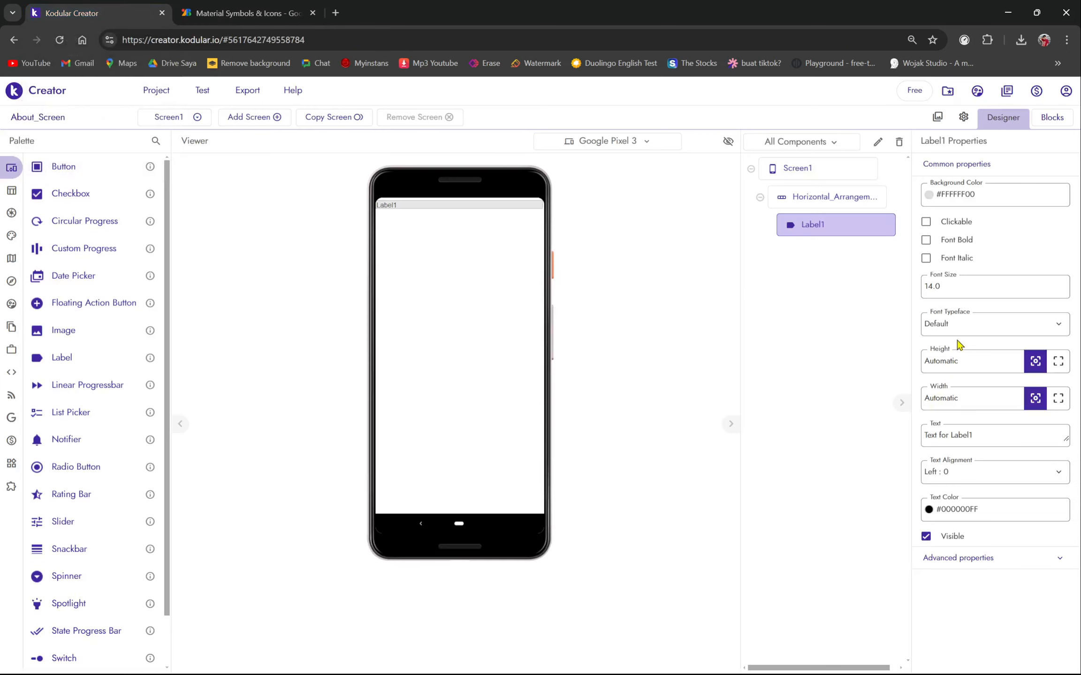
# - Replace Label1's Text with the pasted arrow_back and apply it
pyautogui.click(967, 440)
pyautogui.hotkey('ctrl', 'a')
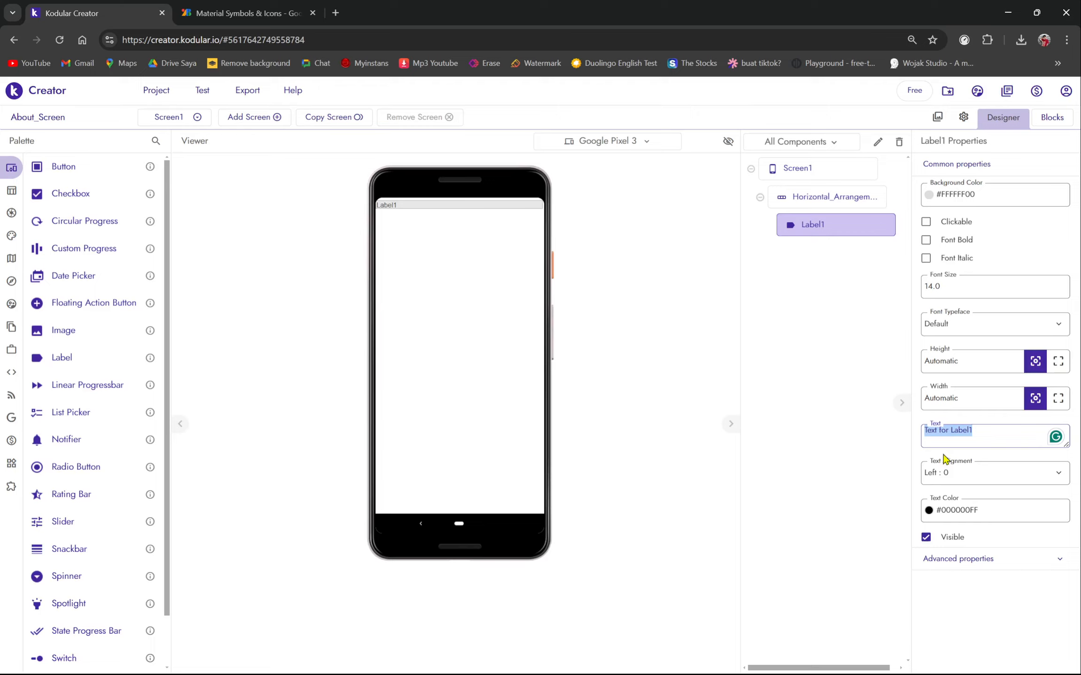
pyautogui.hotkey('ctrl', 'v')
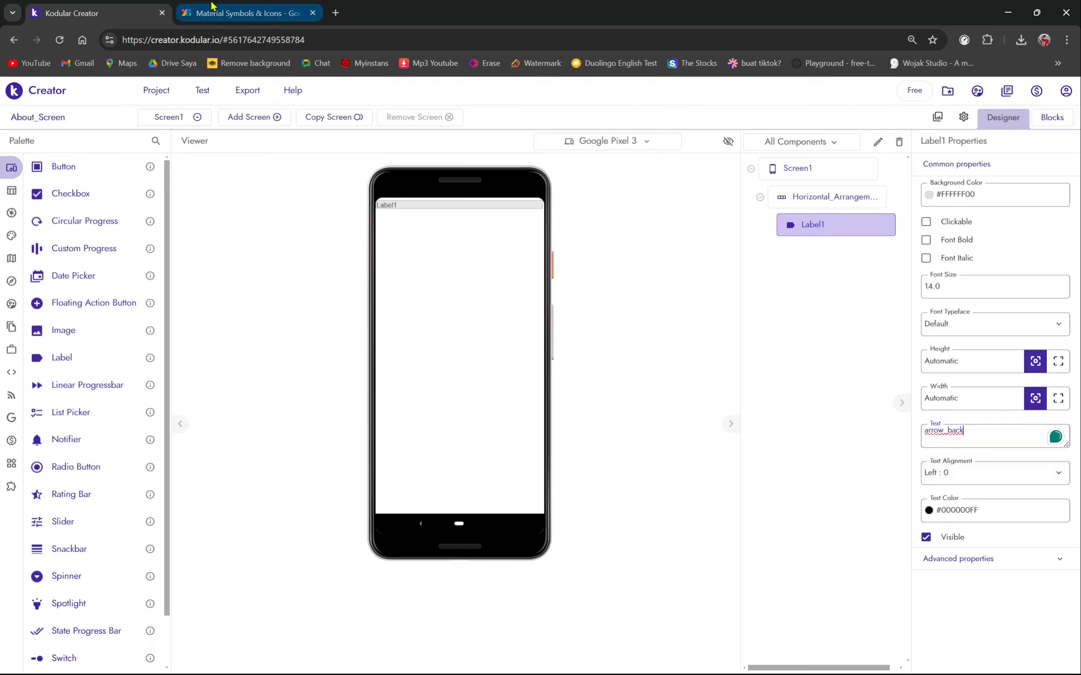
pyautogui.click(244, 10)
pyautogui.click(95, 9)
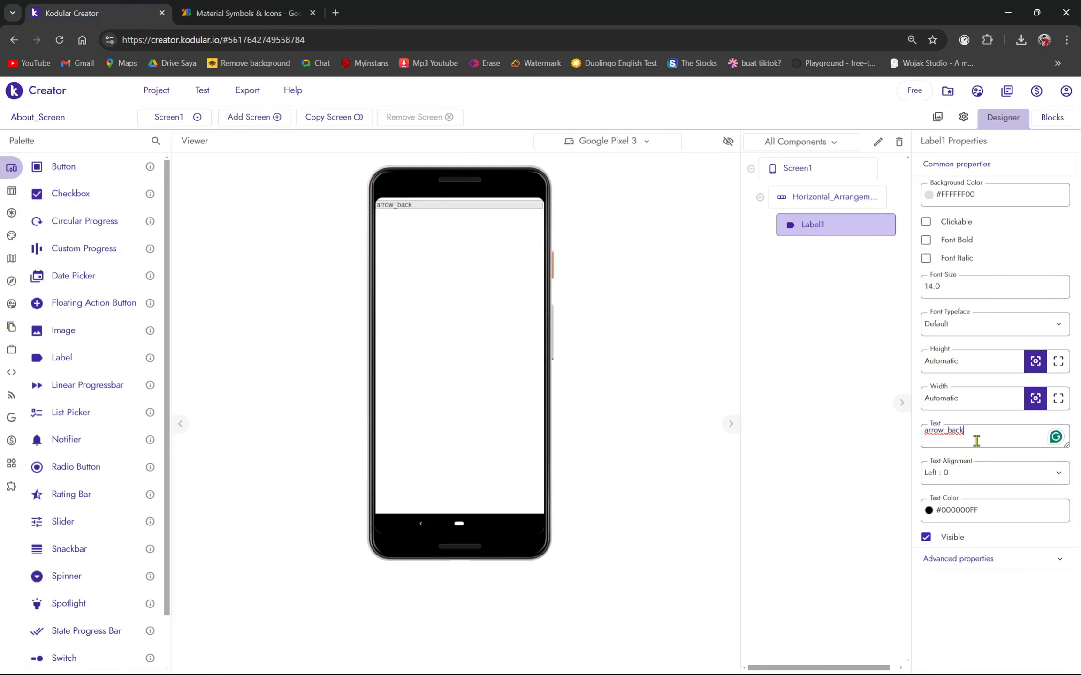
pyautogui.click(874, 475)
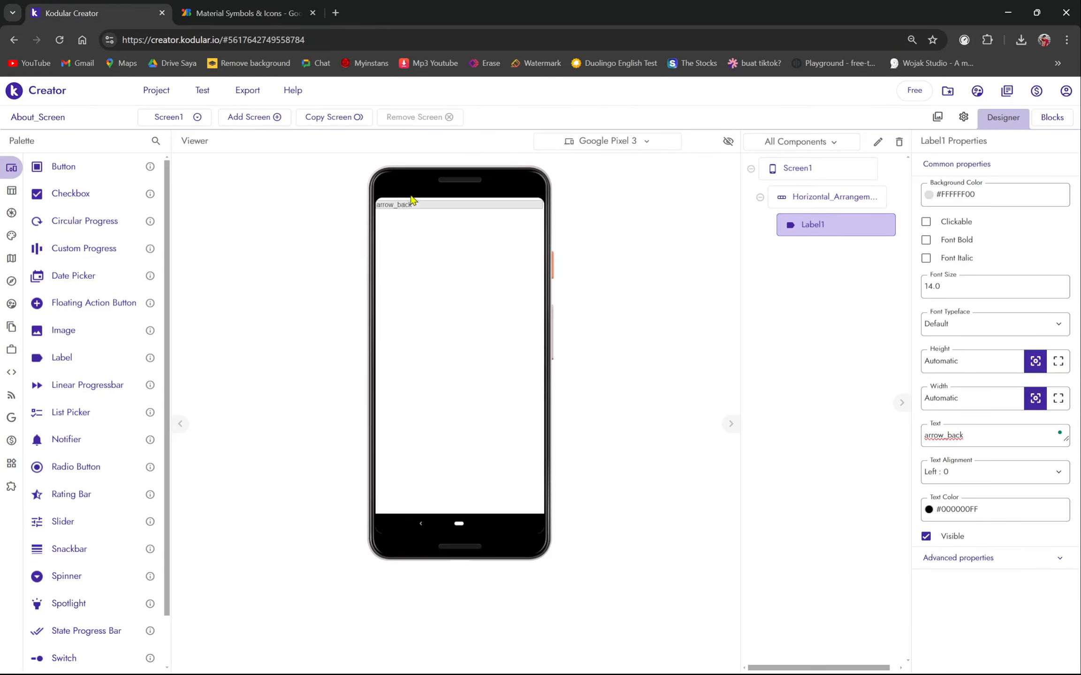
pyautogui.click(192, 10)
pyautogui.click(14, 40)
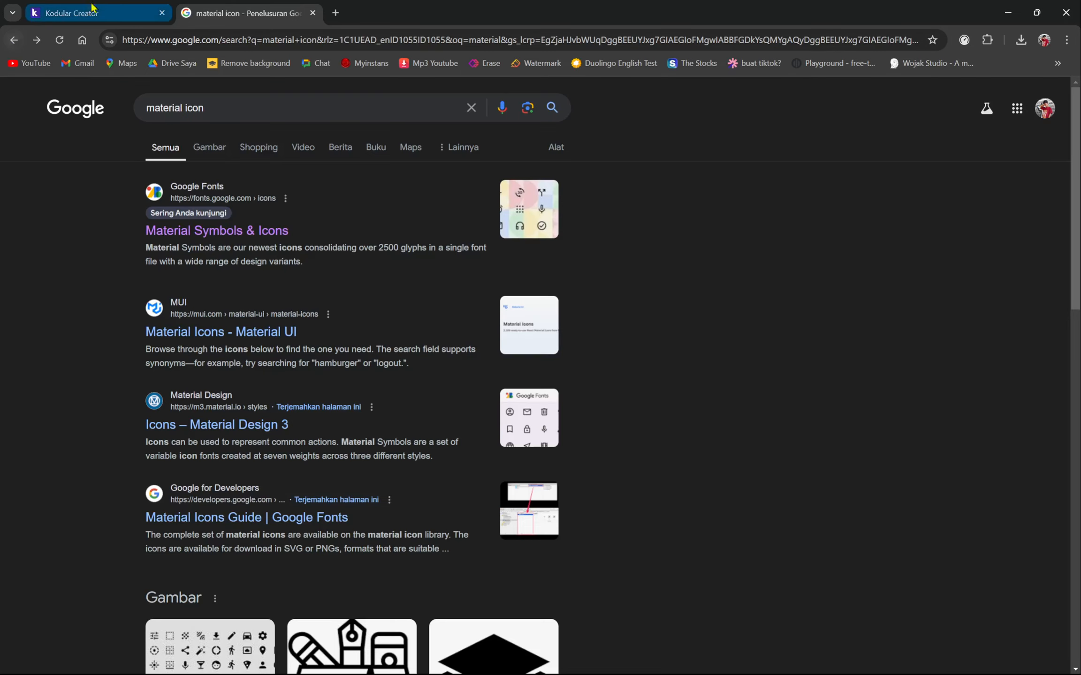
pyautogui.click(75, 13)
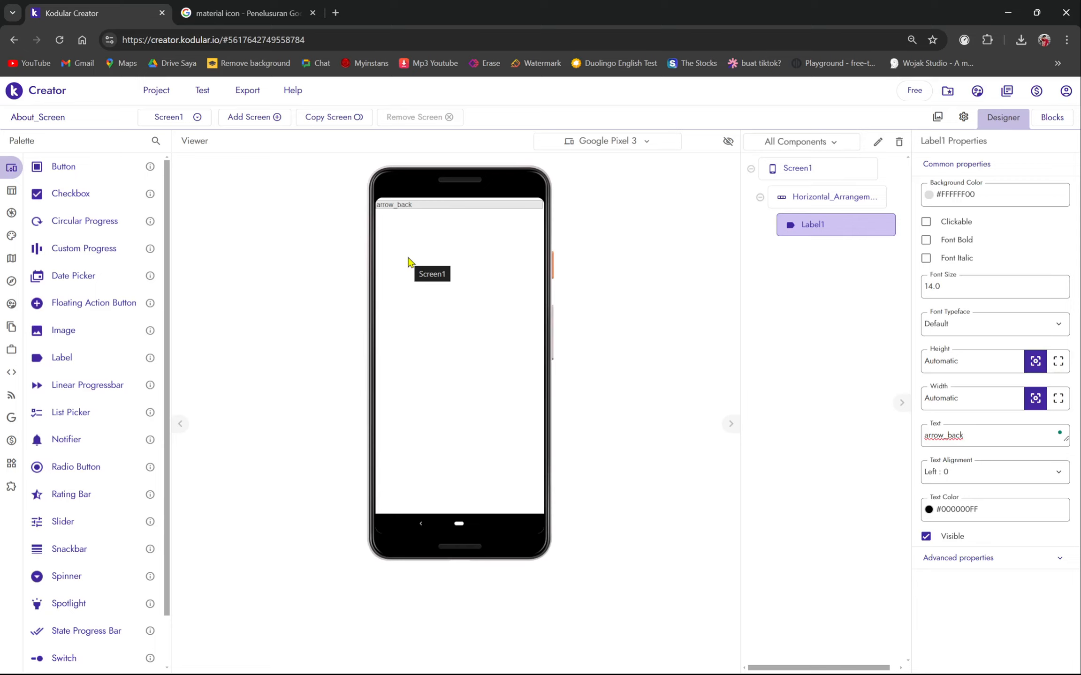
# - Set Label1's Font Typeface to Material Icons
pyautogui.click(952, 329)
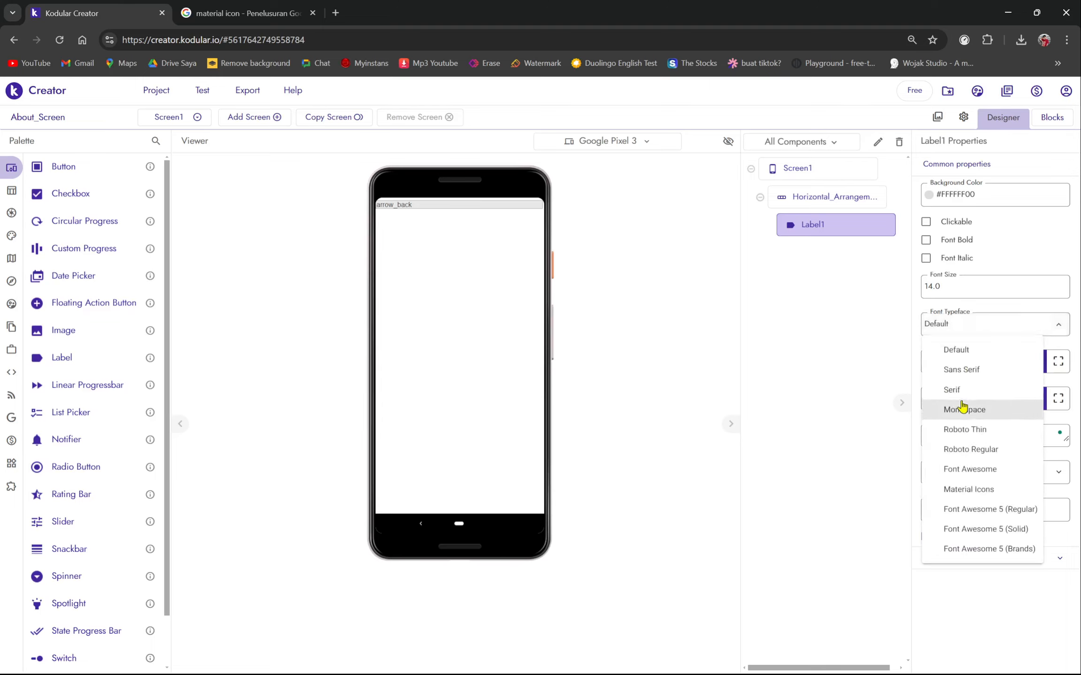
pyautogui.click(968, 490)
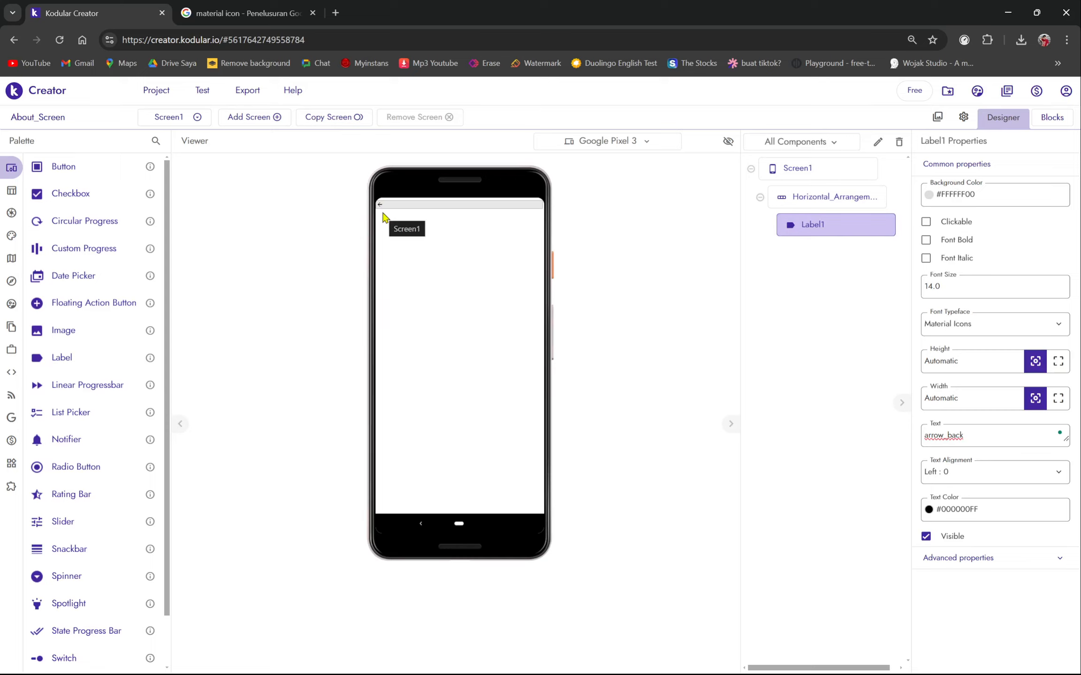
pyautogui.click(239, 13)
pyautogui.click(117, 12)
# - Set Label1's Font Size to 30 so the back arrow appears large
pyautogui.press('Return')
pyautogui.click(941, 287)
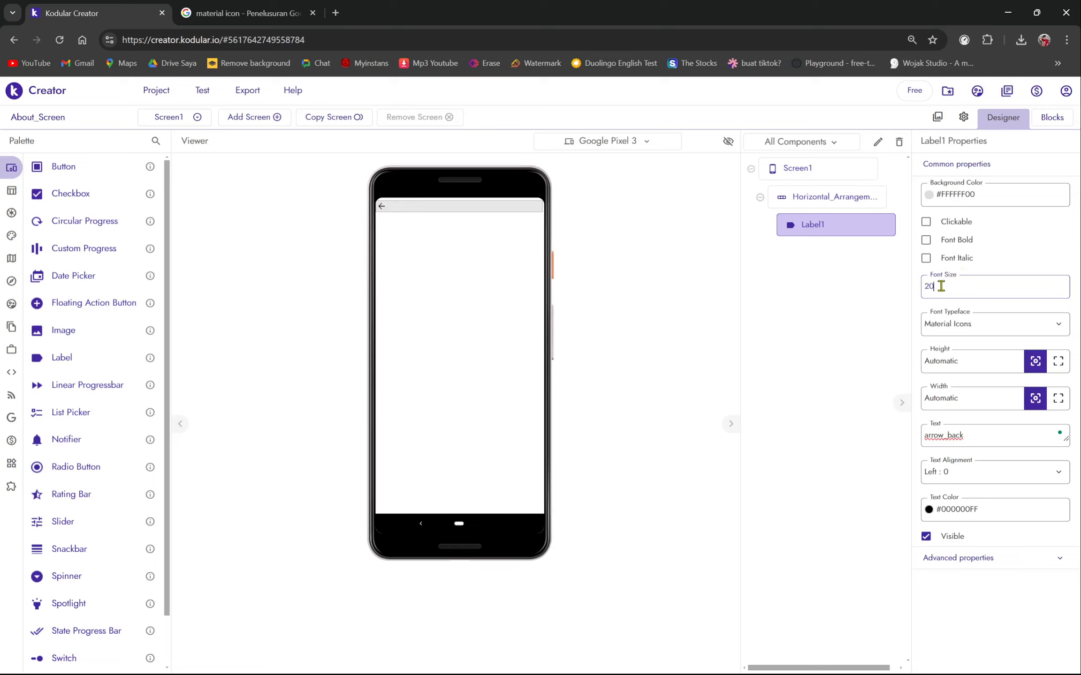
pyautogui.write('30')
pyautogui.press('Return')
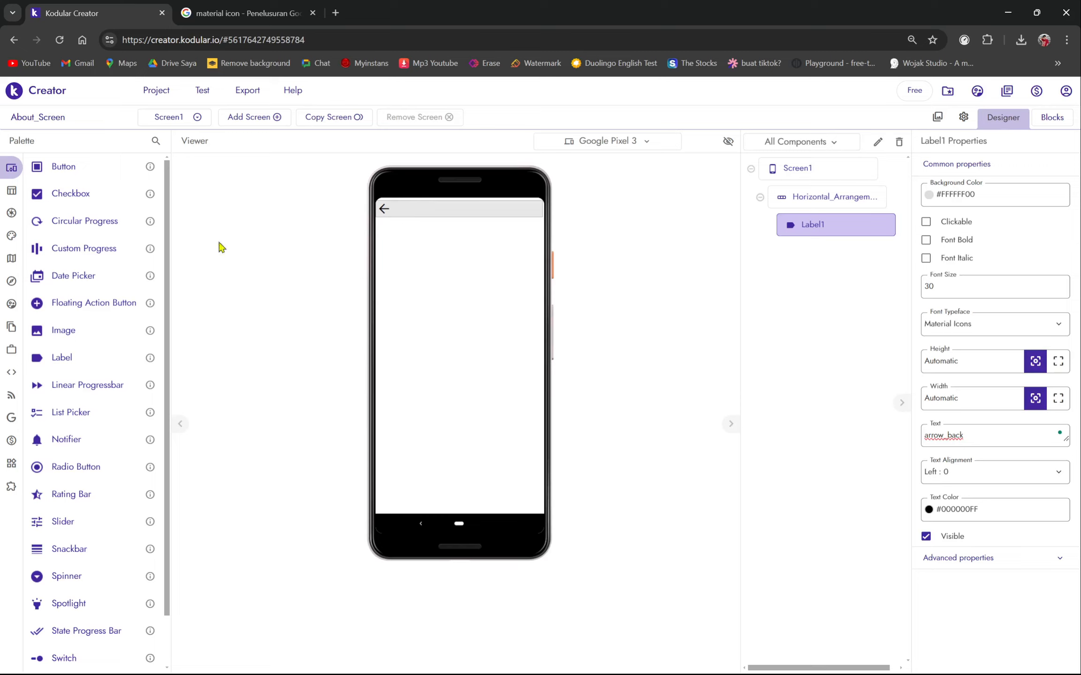
# - Add Label2 beside the arrow with its Text set to 'About me'
pyautogui.moveTo(64, 359); pyautogui.dragTo(455, 214)
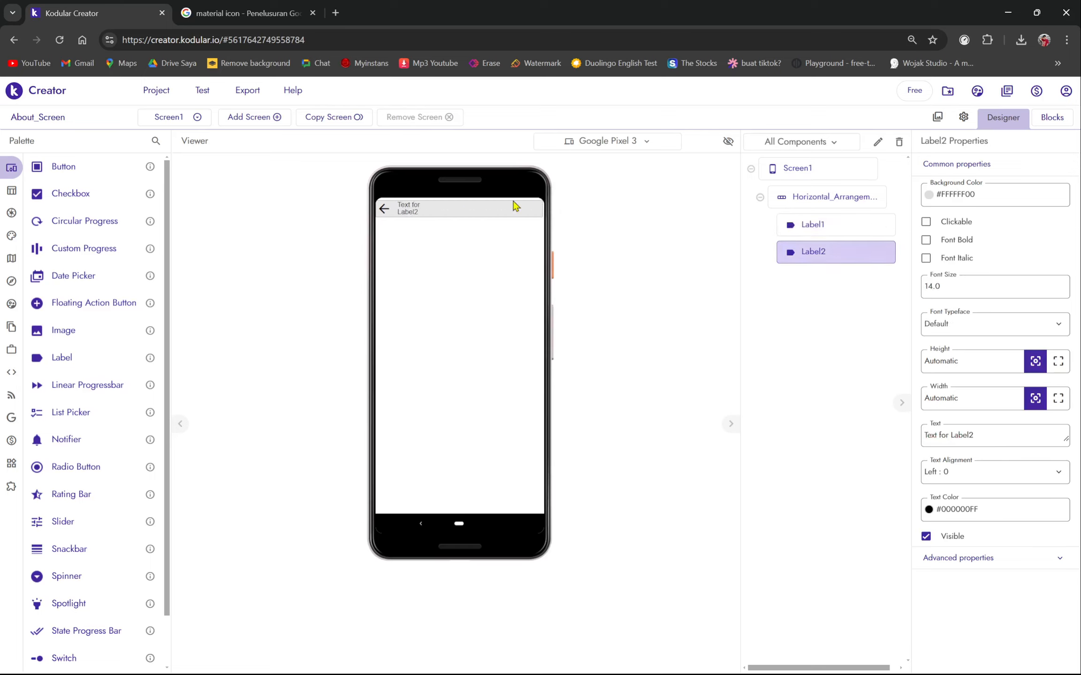
pyautogui.click(1032, 438)
pyautogui.press('capslock')
pyautogui.write('A')
pyautogui.press('capslock')
pyautogui.write('bout me')
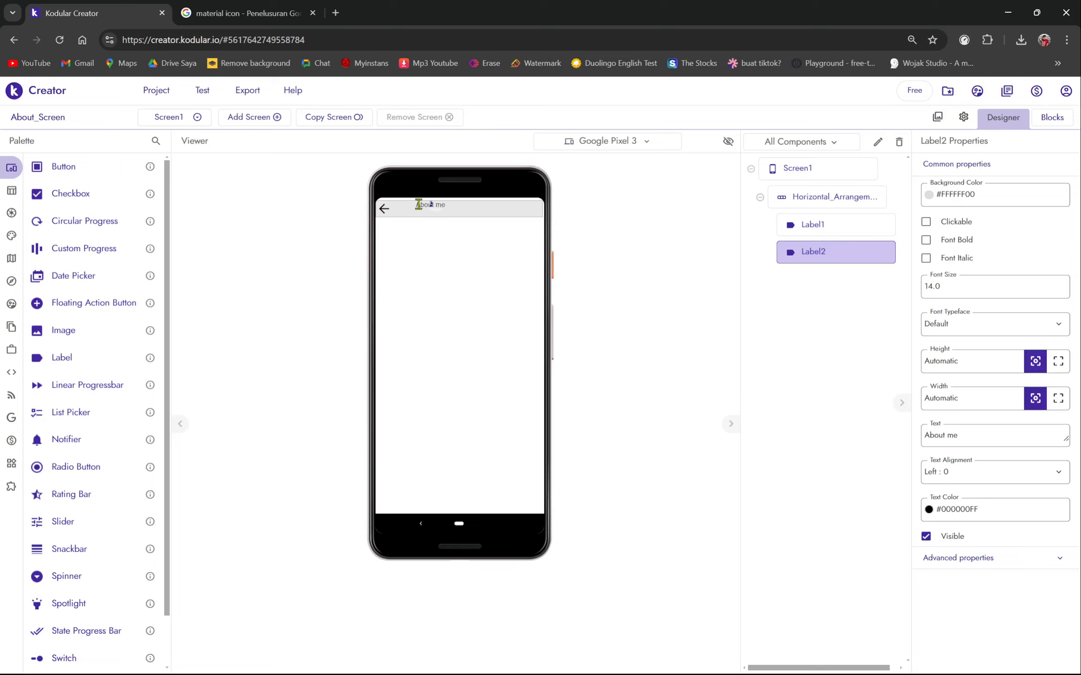
# - Give the About me label a font size of 25
pyautogui.click(945, 291)
pyautogui.write('25')
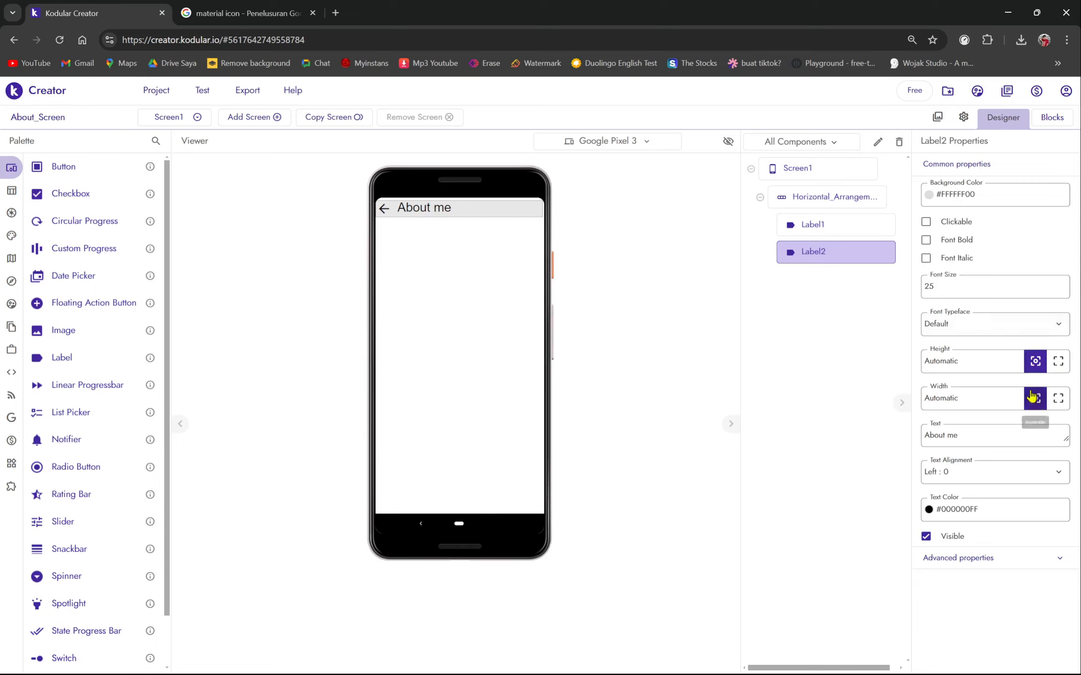
pyautogui.click(827, 207)
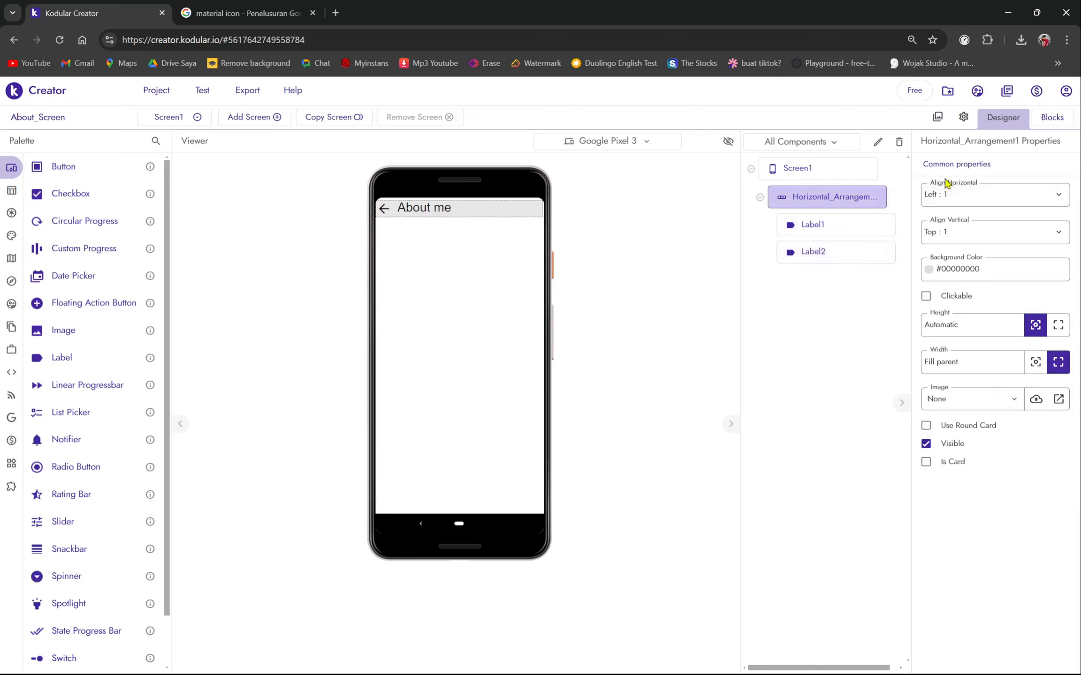
pyautogui.click(948, 197)
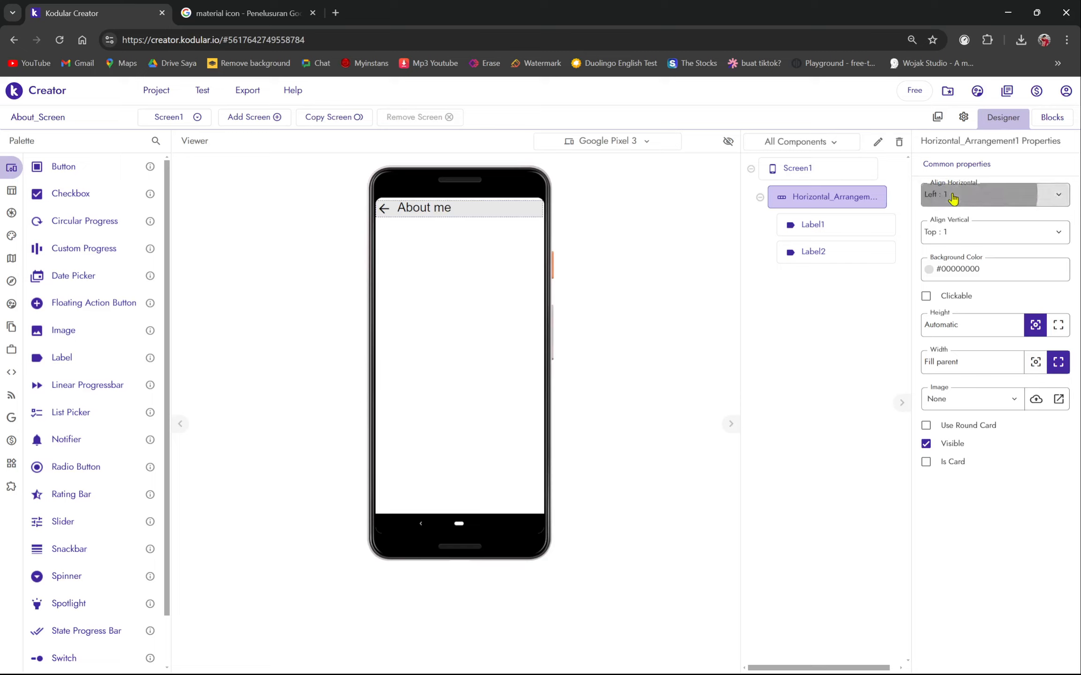
pyautogui.click(964, 241)
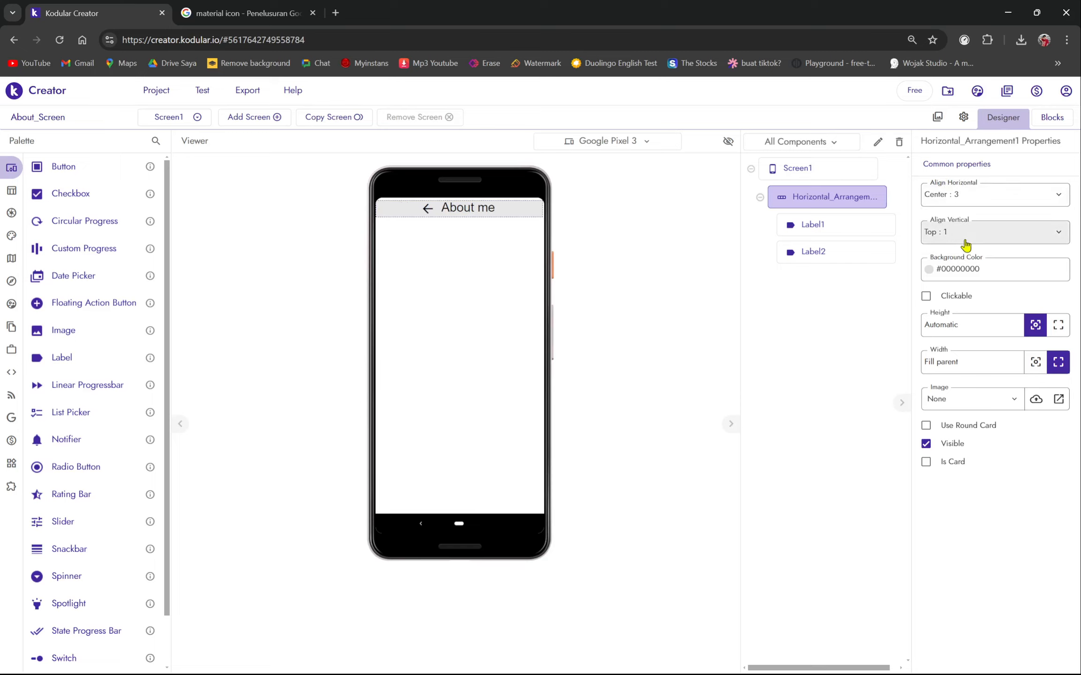
pyautogui.click(967, 197)
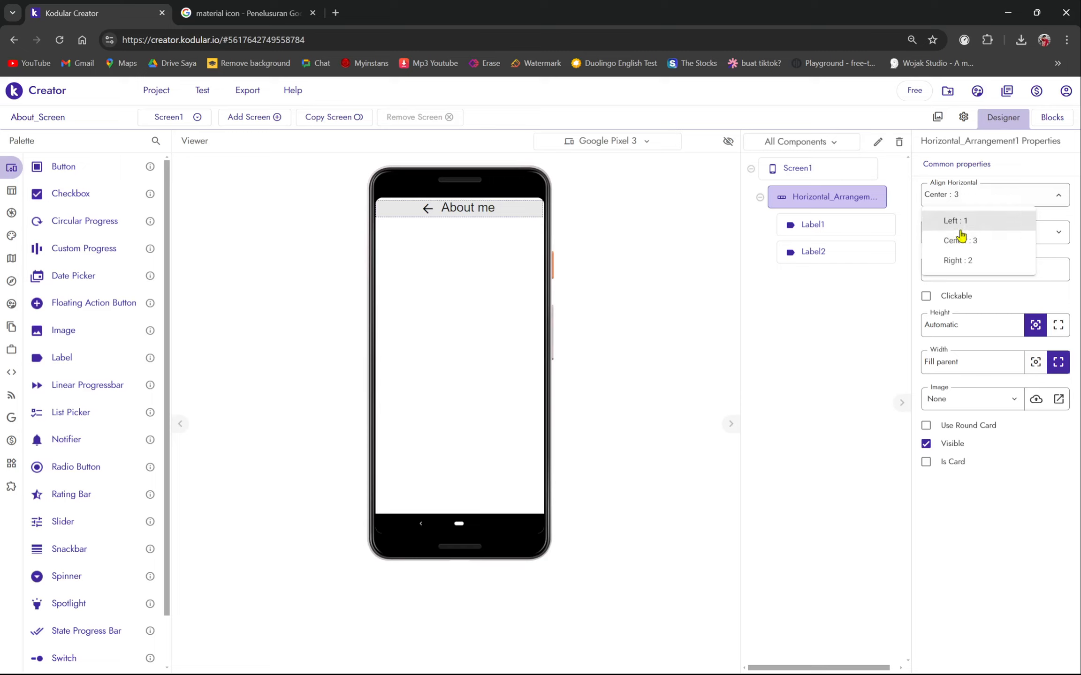
pyautogui.click(957, 224)
pyautogui.click(962, 244)
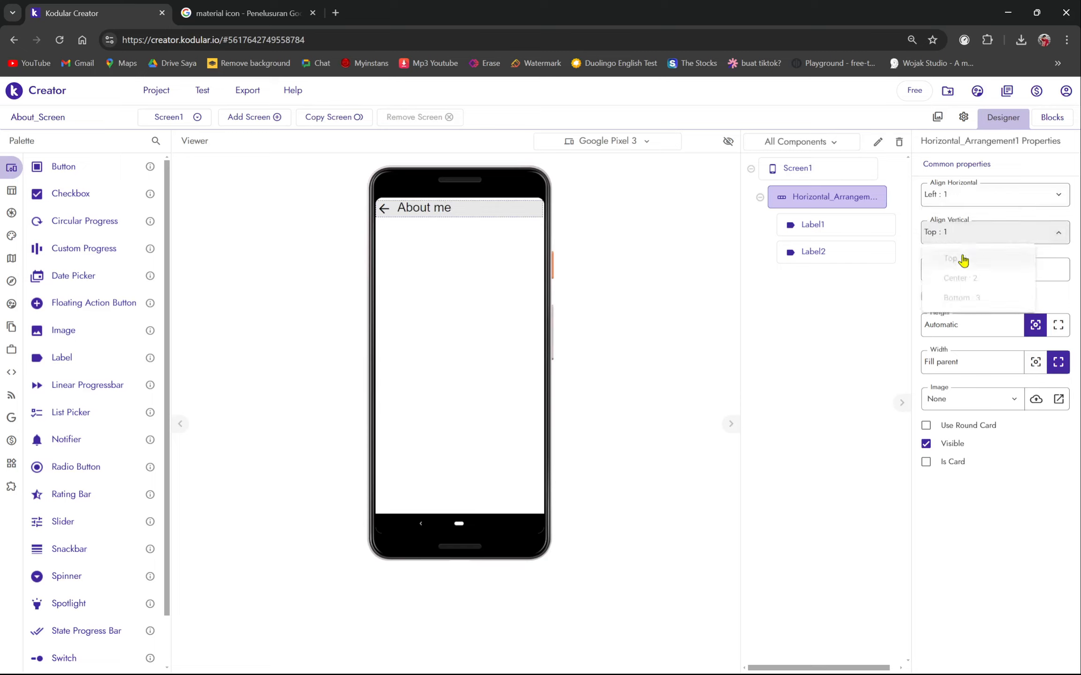
pyautogui.click(974, 287)
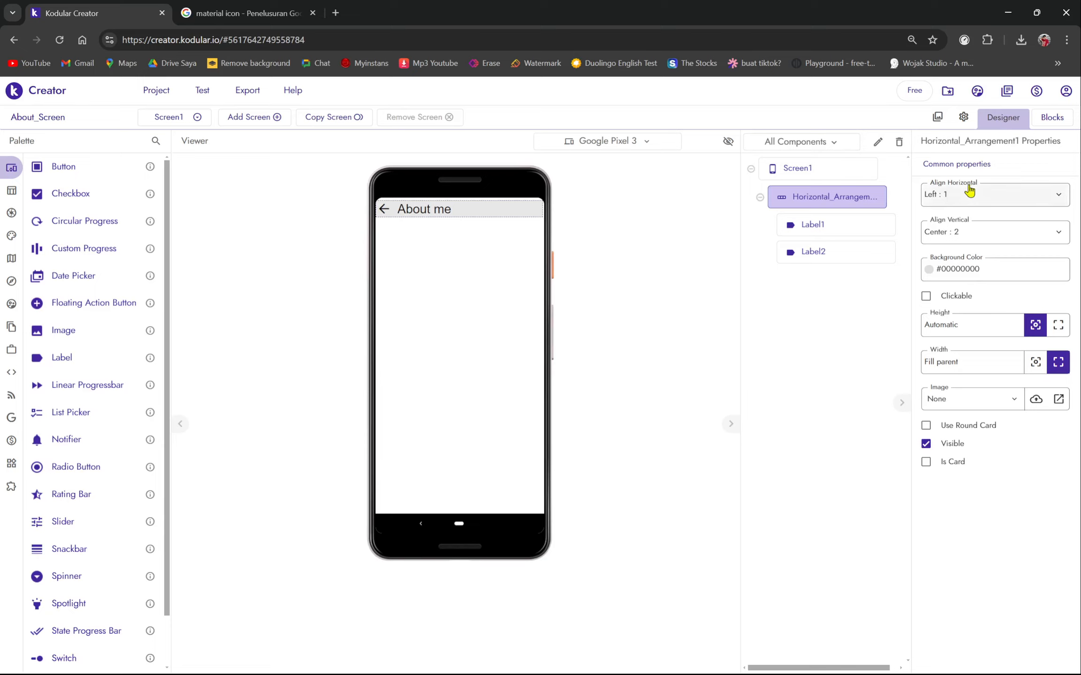
pyautogui.click(936, 234)
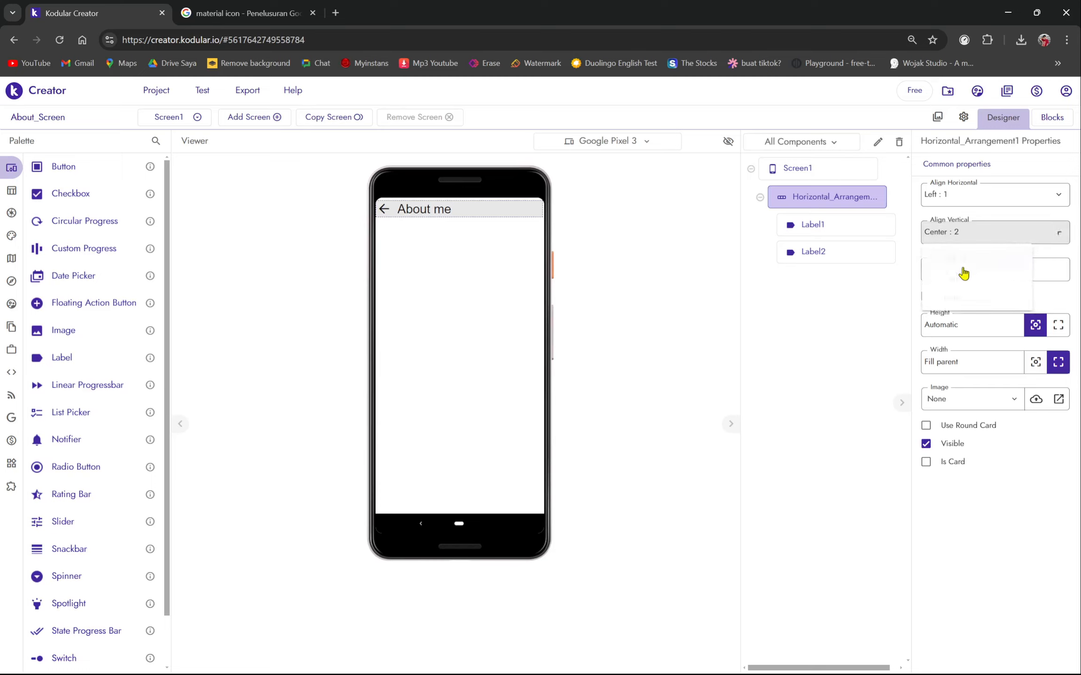
pyautogui.click(957, 277)
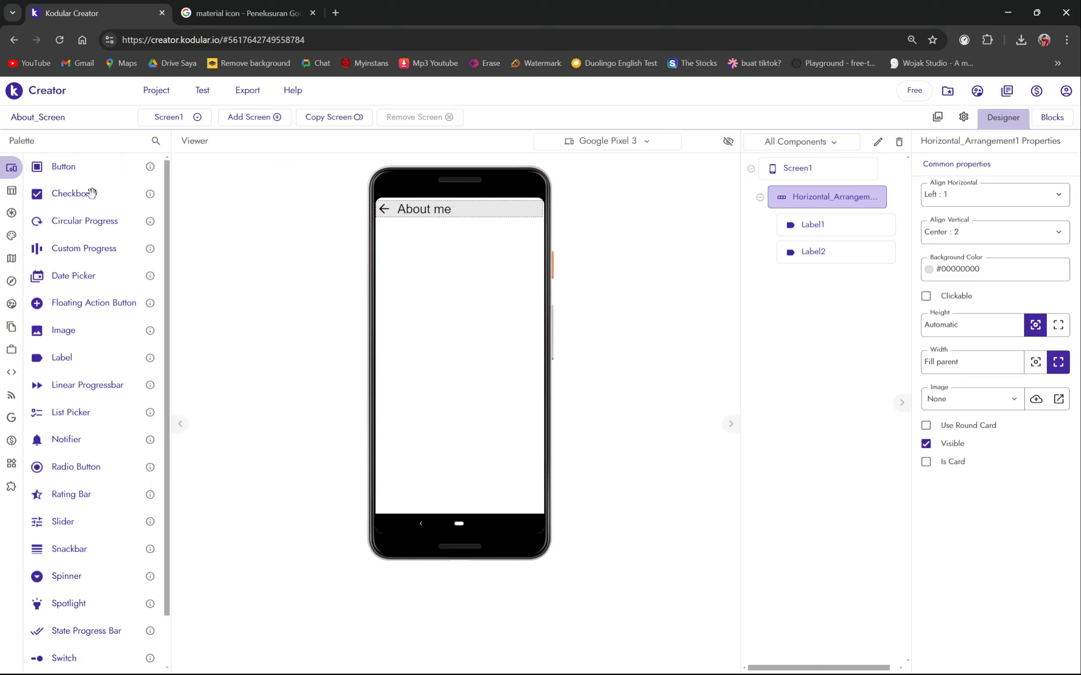
# - Place a Space from Layout > General between the back arrow and About me
pyautogui.click(27, 196)
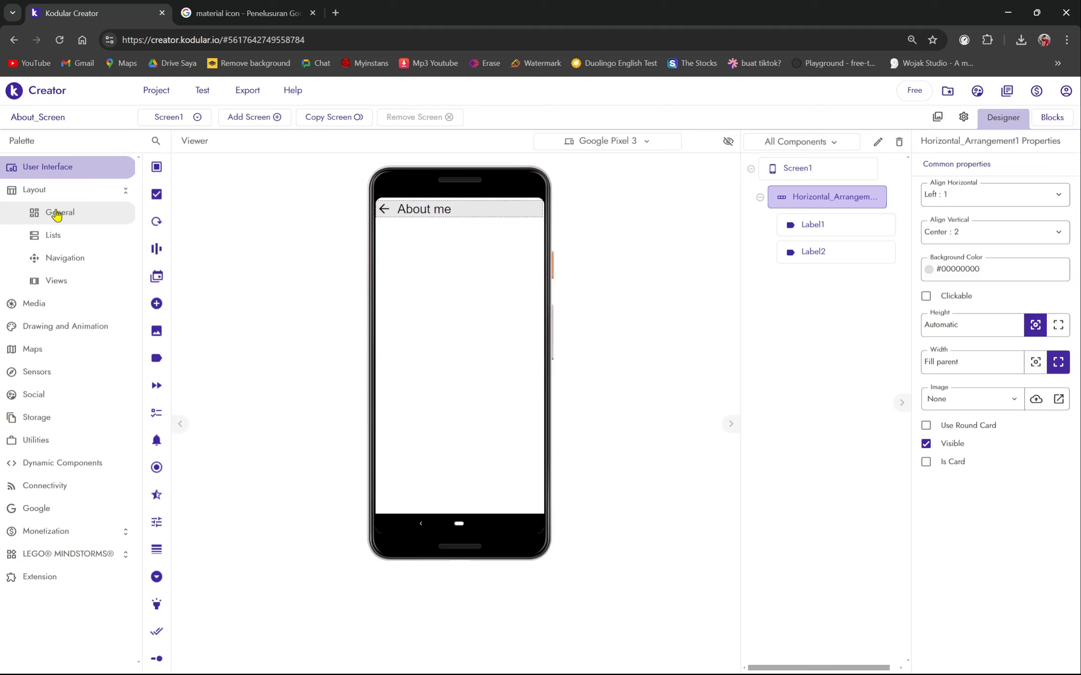
pyautogui.click(56, 214)
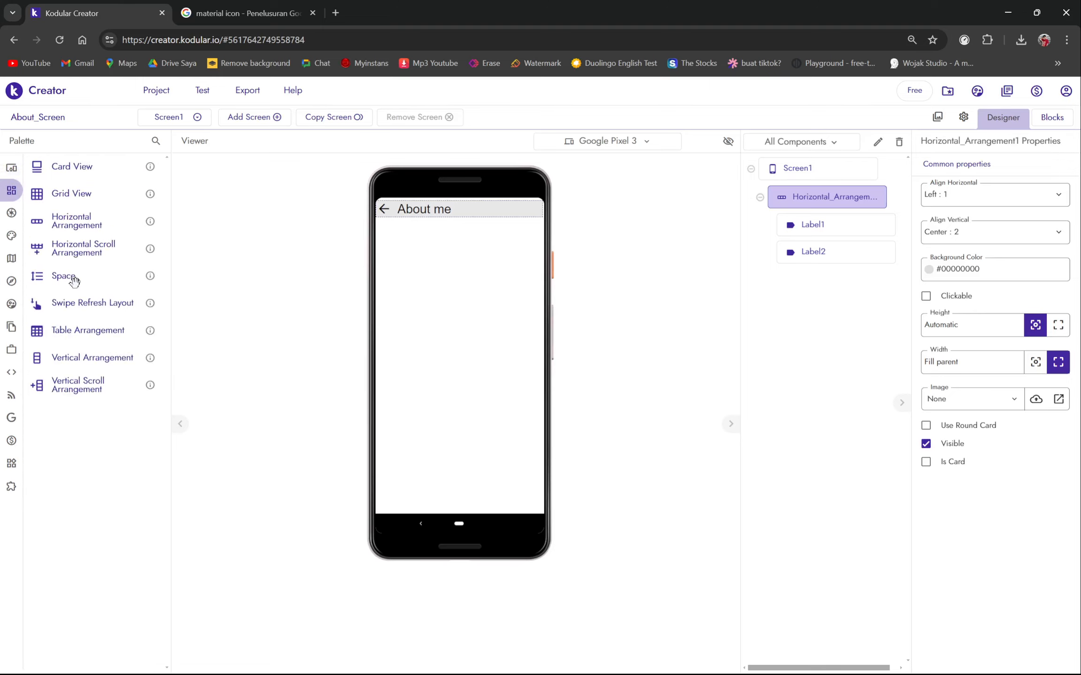
pyautogui.moveTo(71, 279); pyautogui.dragTo(403, 218)
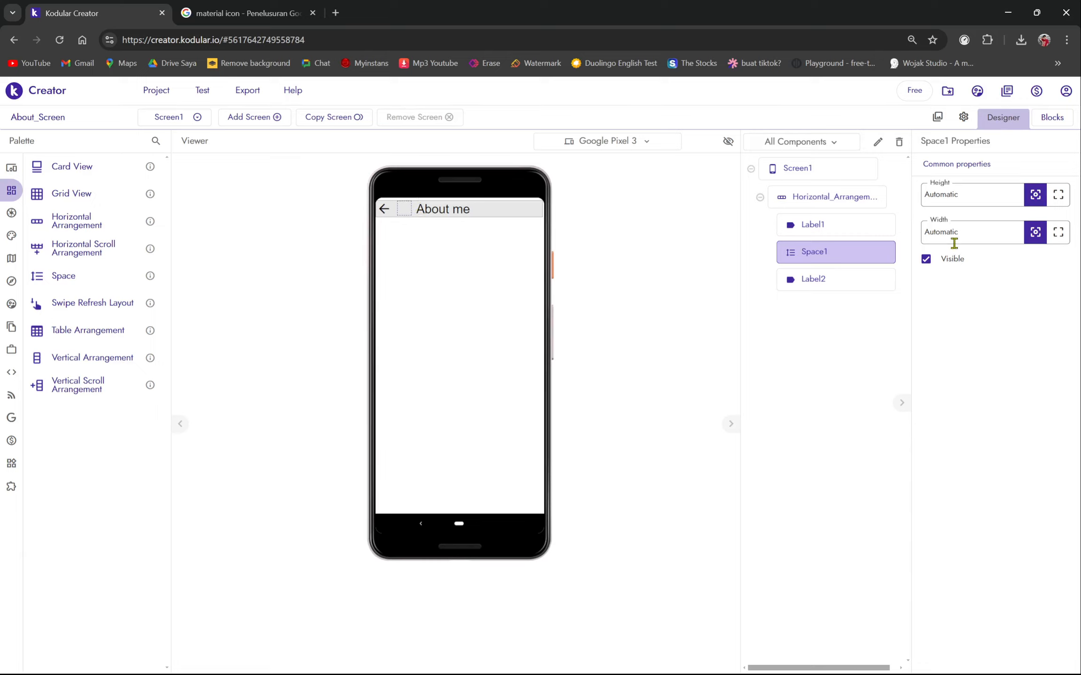
# - Set Space1's Width to 50px after trying 20px and 40px
pyautogui.click(967, 234)
pyautogui.press('BackSpace')
pyautogui.write('20px')
pyautogui.press('Return')
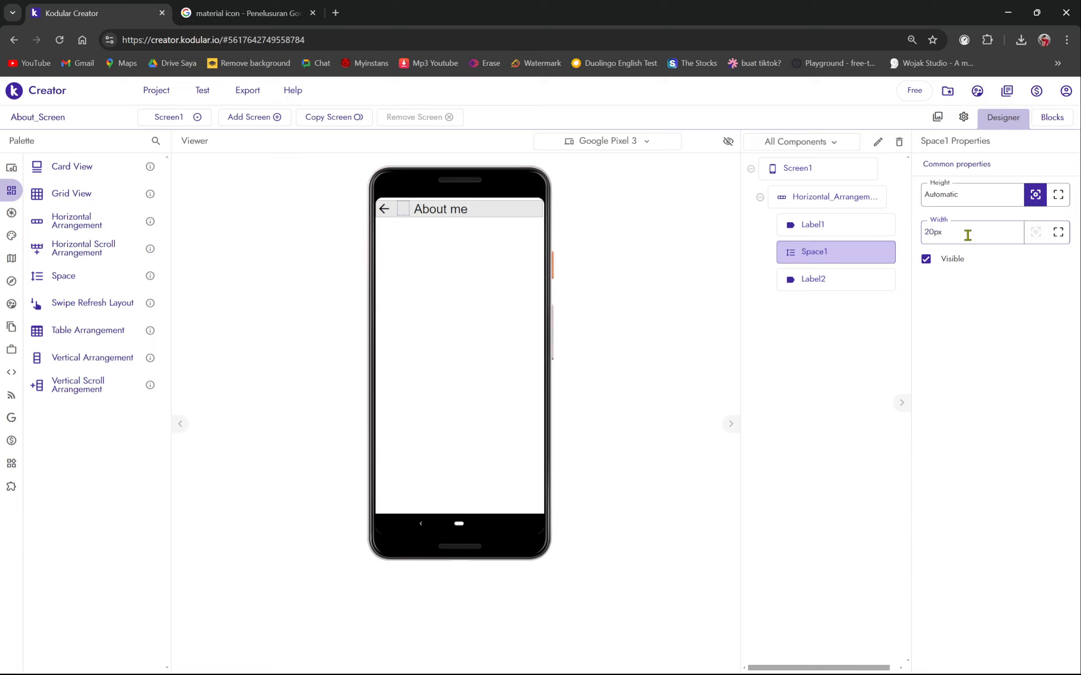
pyautogui.click(967, 235)
pyautogui.press('BackSpace')
pyautogui.write('40px')
pyautogui.press('Return')
pyautogui.click(930, 236)
pyautogui.click(929, 236)
pyautogui.write('5')
pyautogui.press('Return')
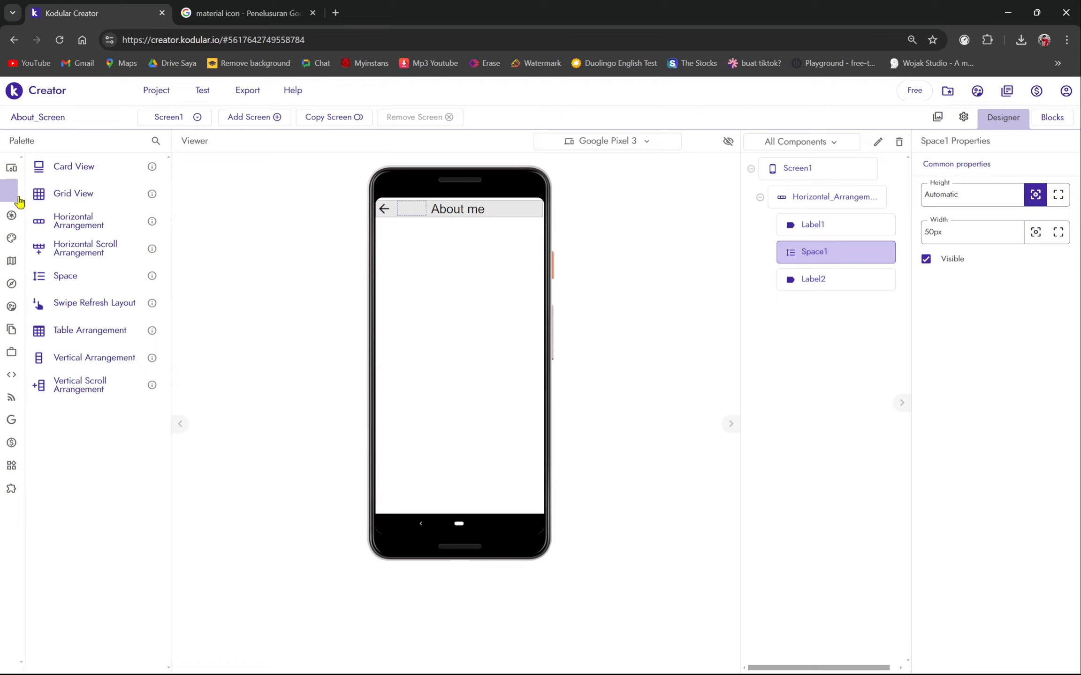
pyautogui.click(48, 195)
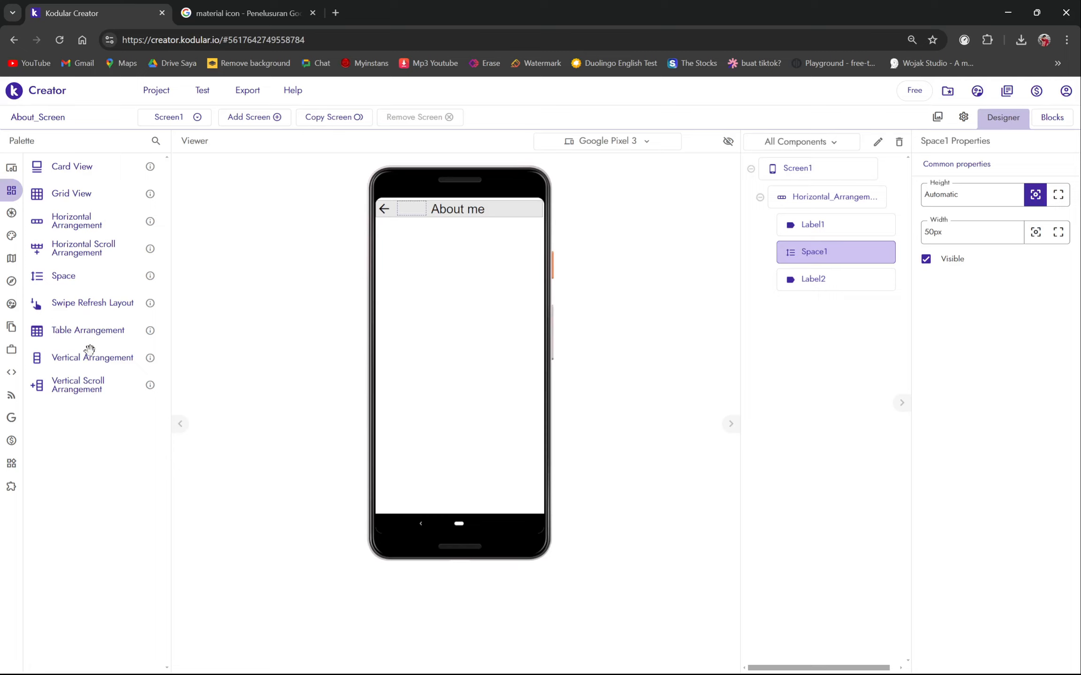
# - Add Vertical_Arrangement1 below the header with Height and Width set to Fill parent
pyautogui.moveTo(87, 353); pyautogui.dragTo(520, 267)
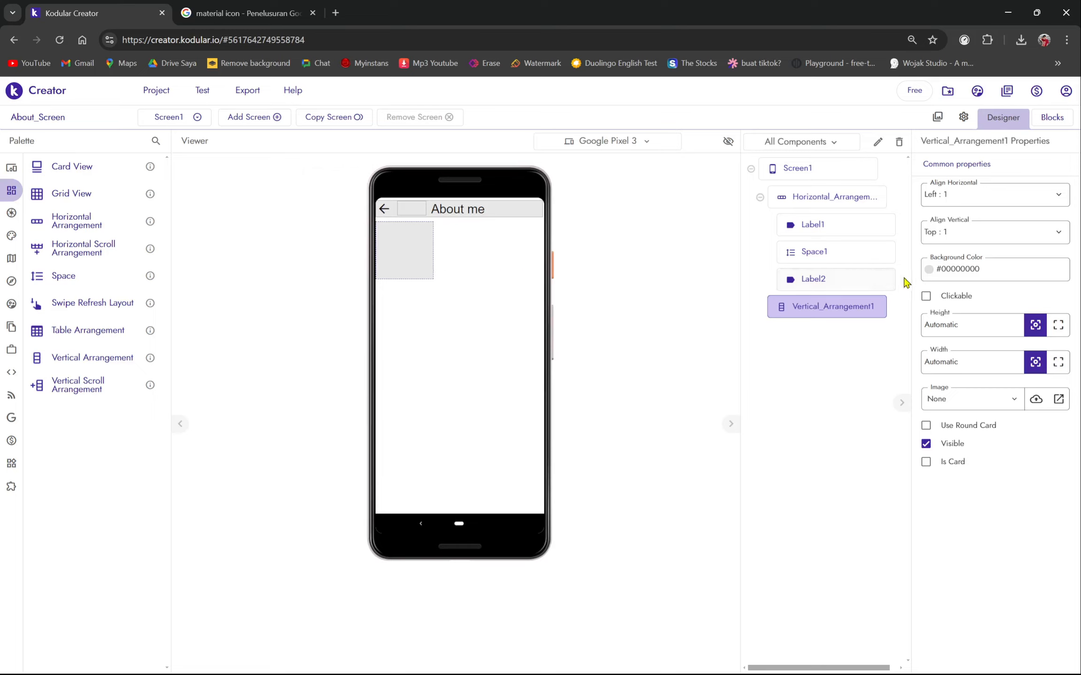
pyautogui.click(1056, 323)
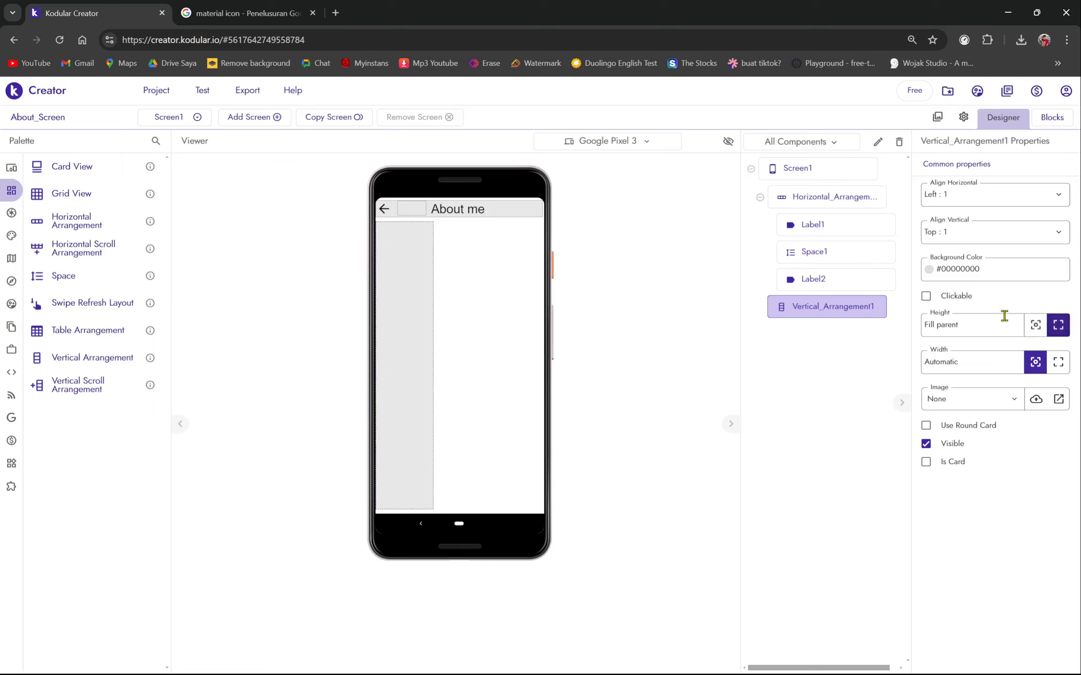
pyautogui.click(1058, 370)
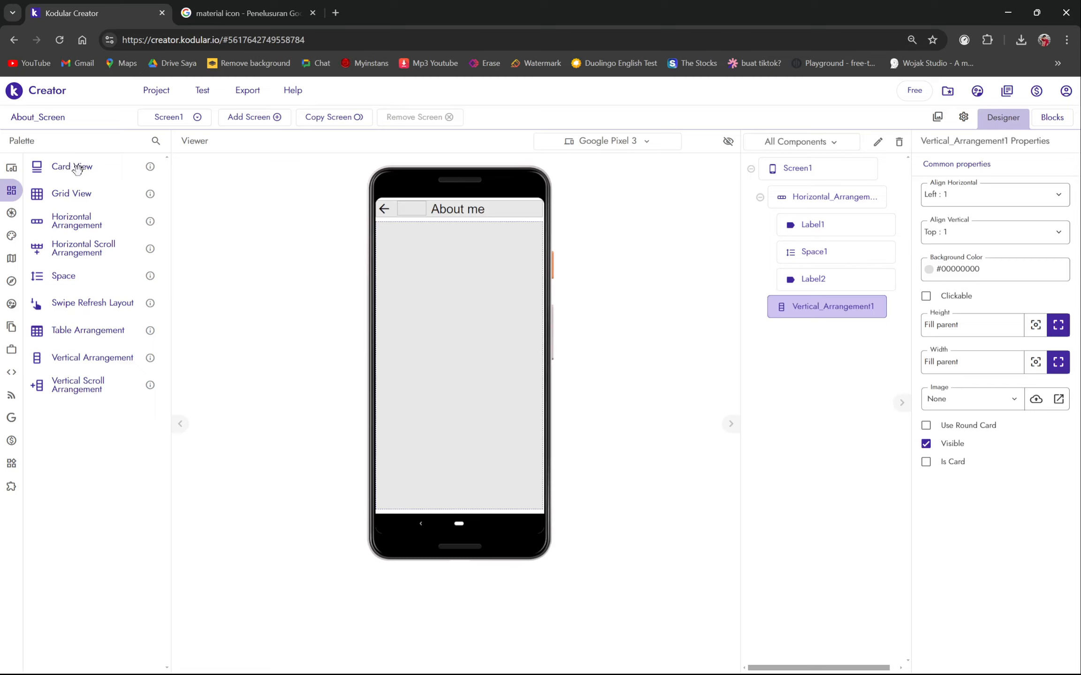
# - Drop Card_View1 into Vertical_Arrangement1 and set alignment to Center : 3 horizontally and Center : 2 vertically
pyautogui.moveTo(65, 167); pyautogui.dragTo(458, 328)
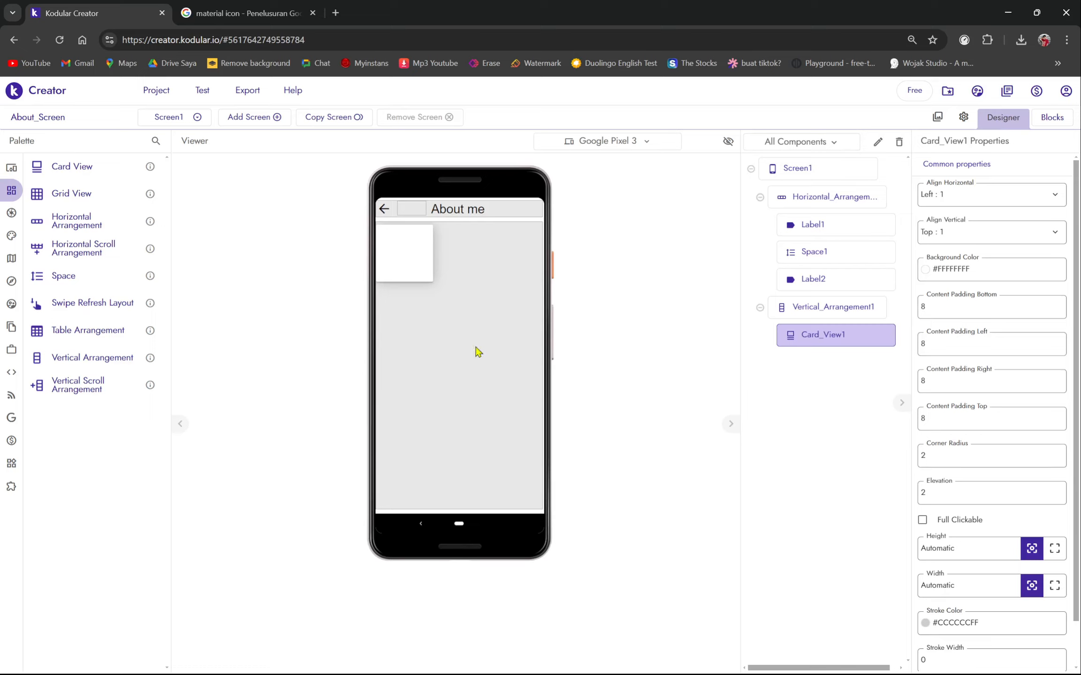
pyautogui.click(812, 309)
pyautogui.click(961, 197)
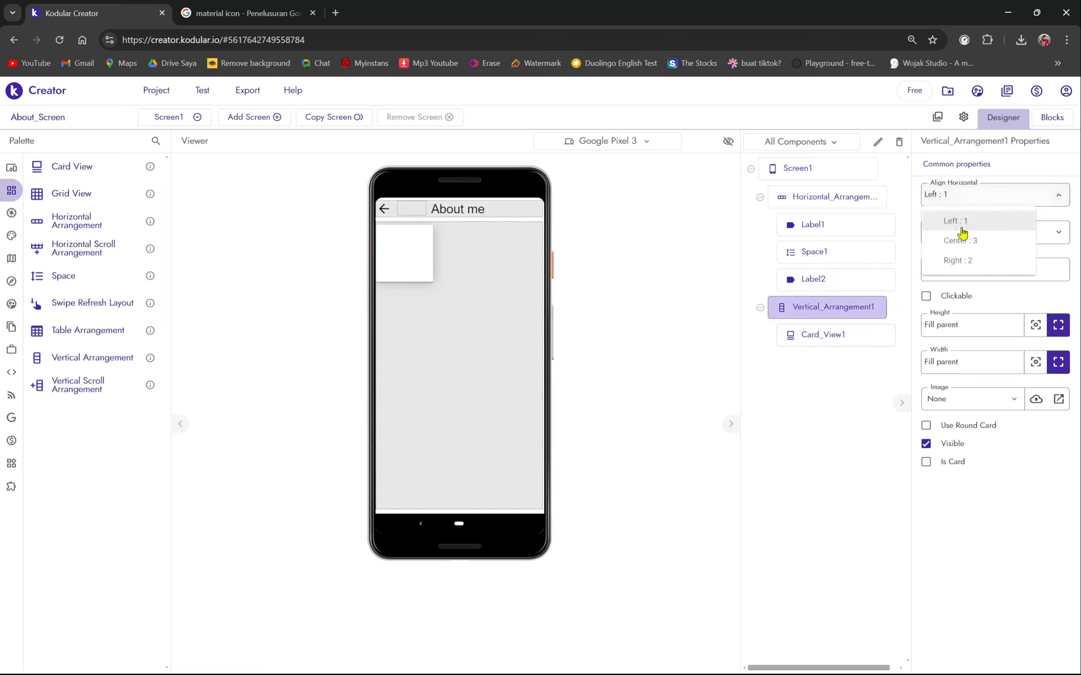
pyautogui.click(976, 240)
pyautogui.click(973, 242)
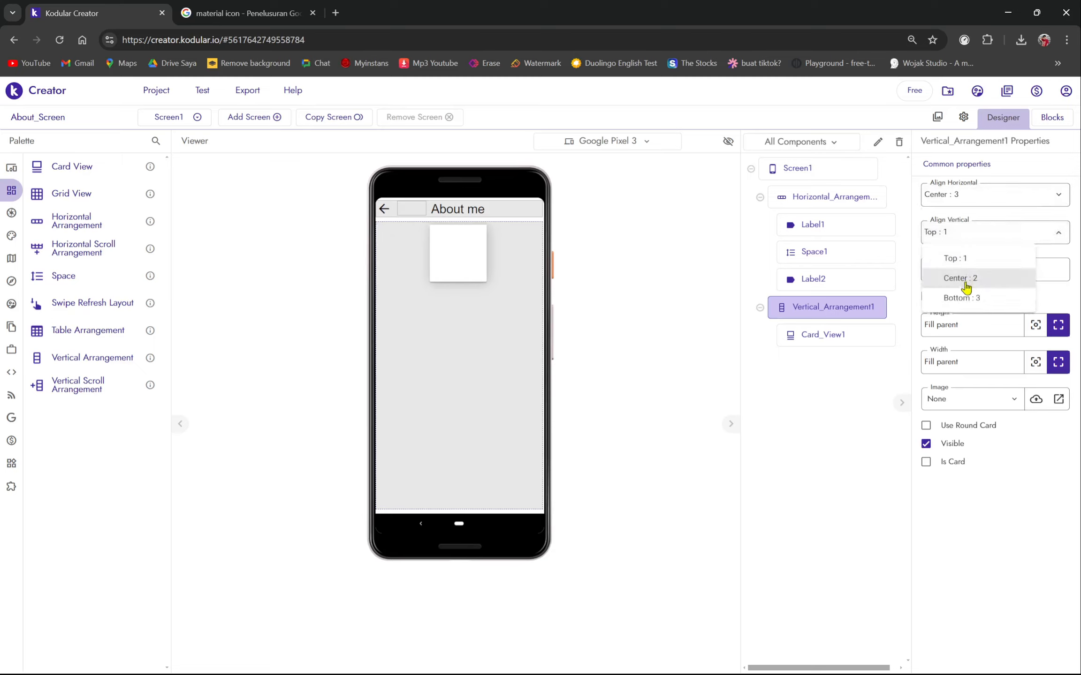
pyautogui.click(962, 280)
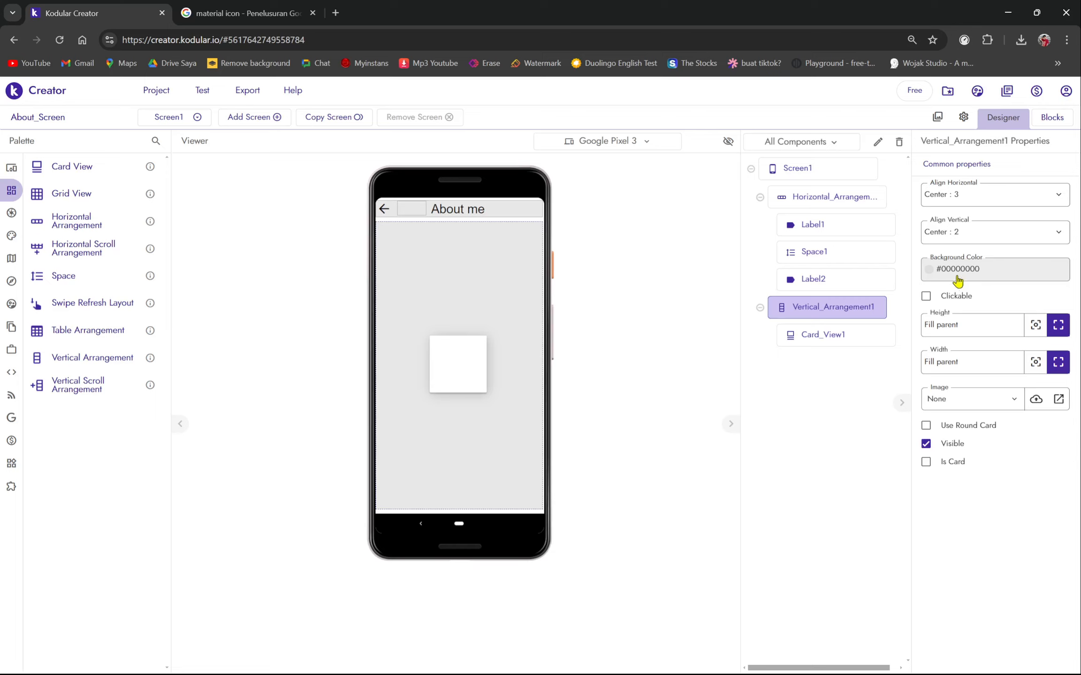
pyautogui.click(866, 337)
# - Set Card_View1's height to 60%, settling on it after trying 100px, Fill parent and 80%
pyautogui.scroll(-2, 987, 449)
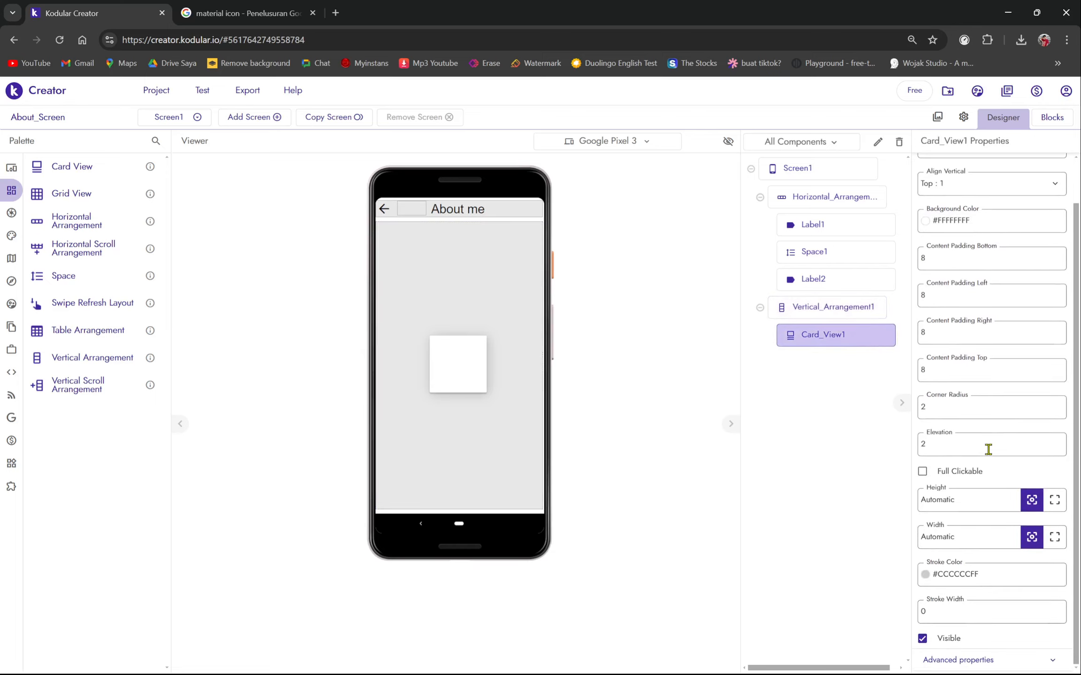
pyautogui.click(964, 501)
pyautogui.press('BackSpace')
pyautogui.press('Return')
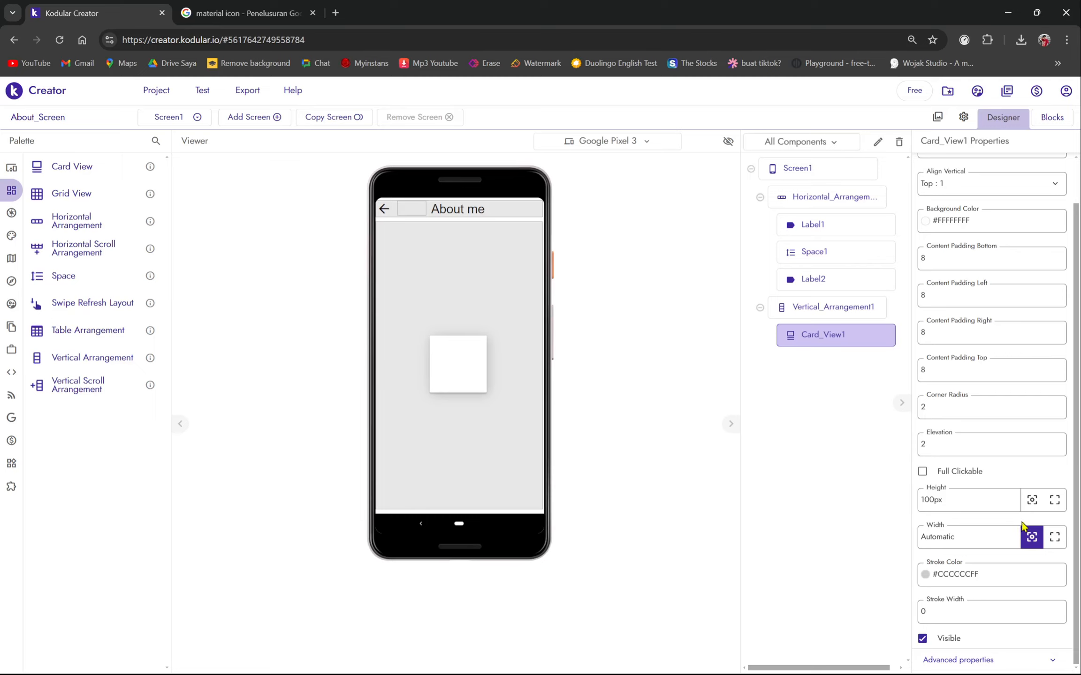
pyautogui.click(1053, 502)
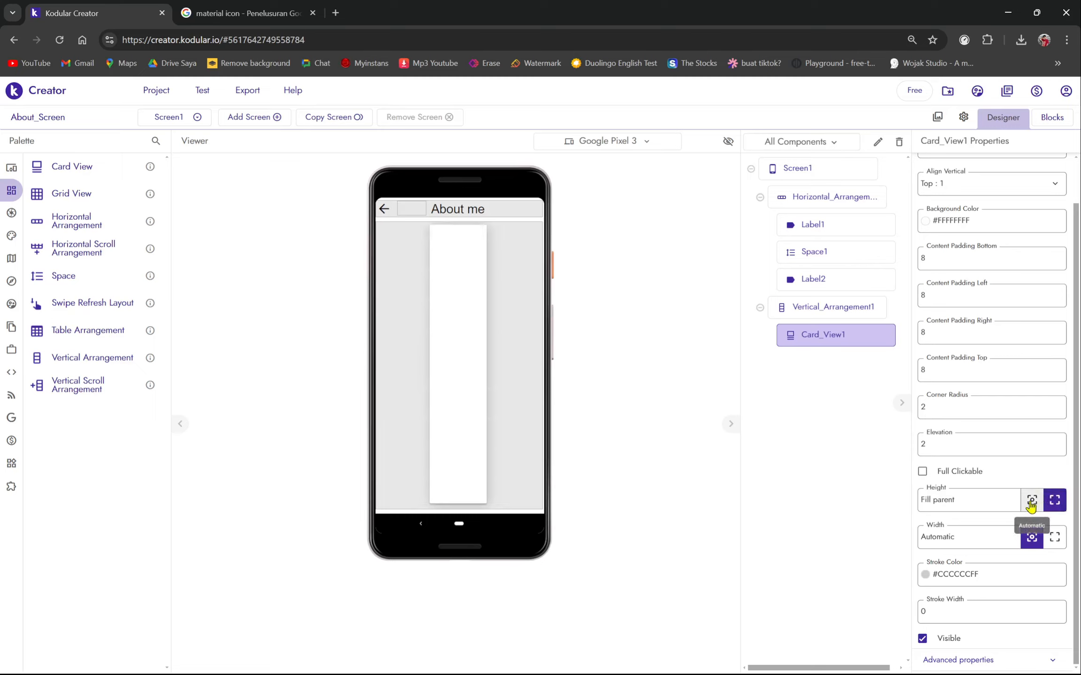
pyautogui.click(1030, 506)
pyautogui.click(1046, 507)
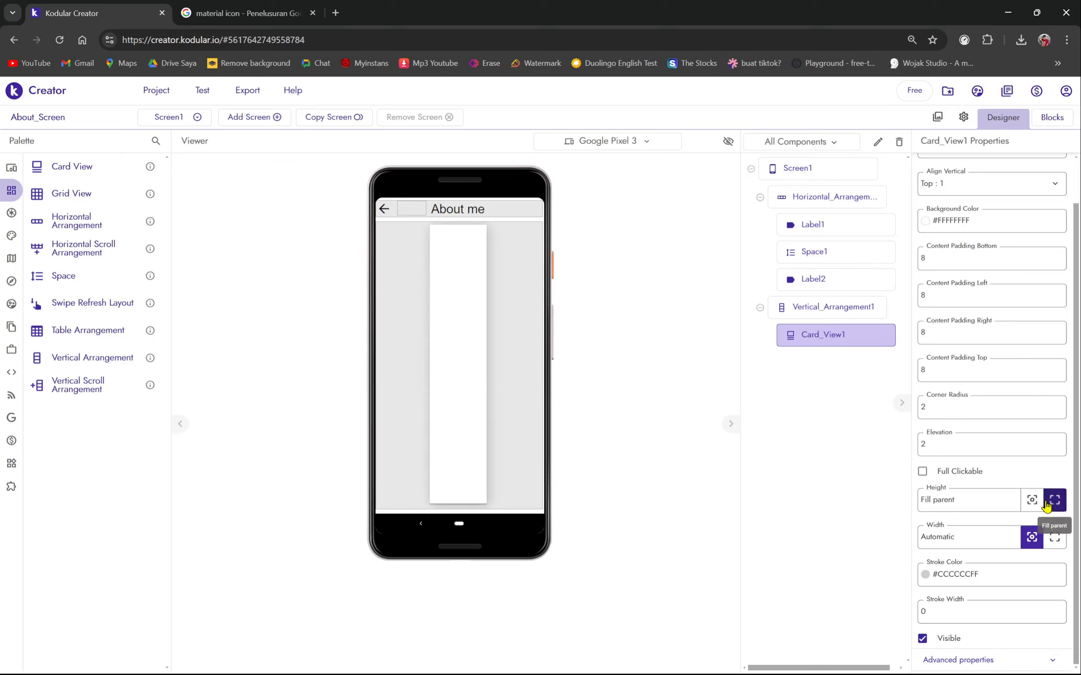
pyautogui.click(975, 500)
pyautogui.press('BackSpace')
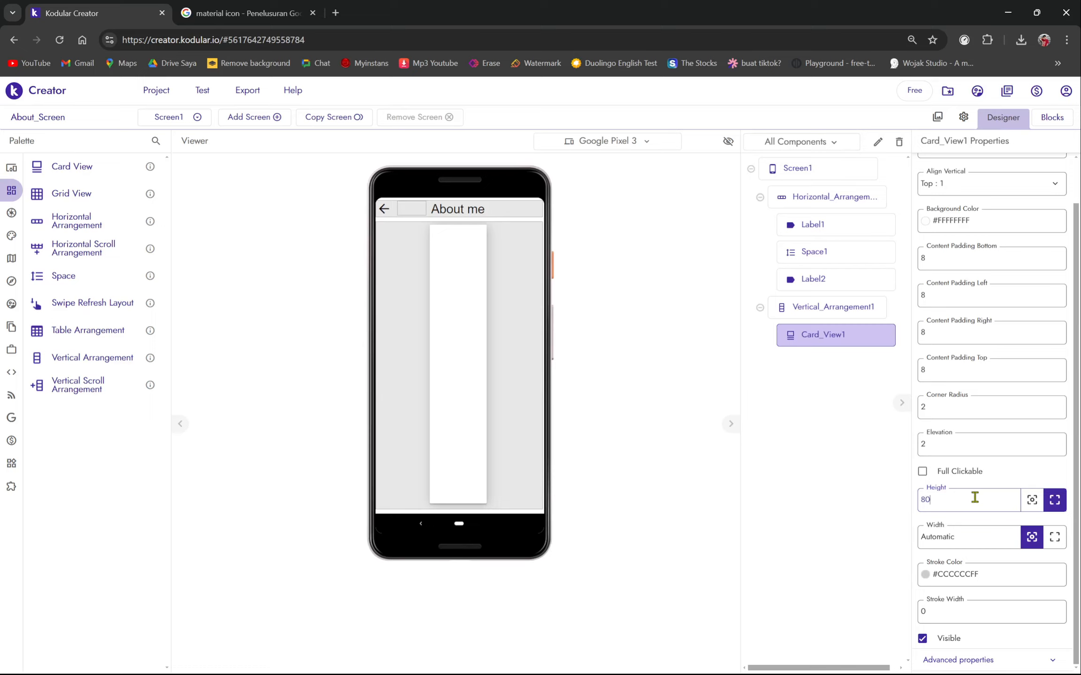
pyautogui.press('Return')
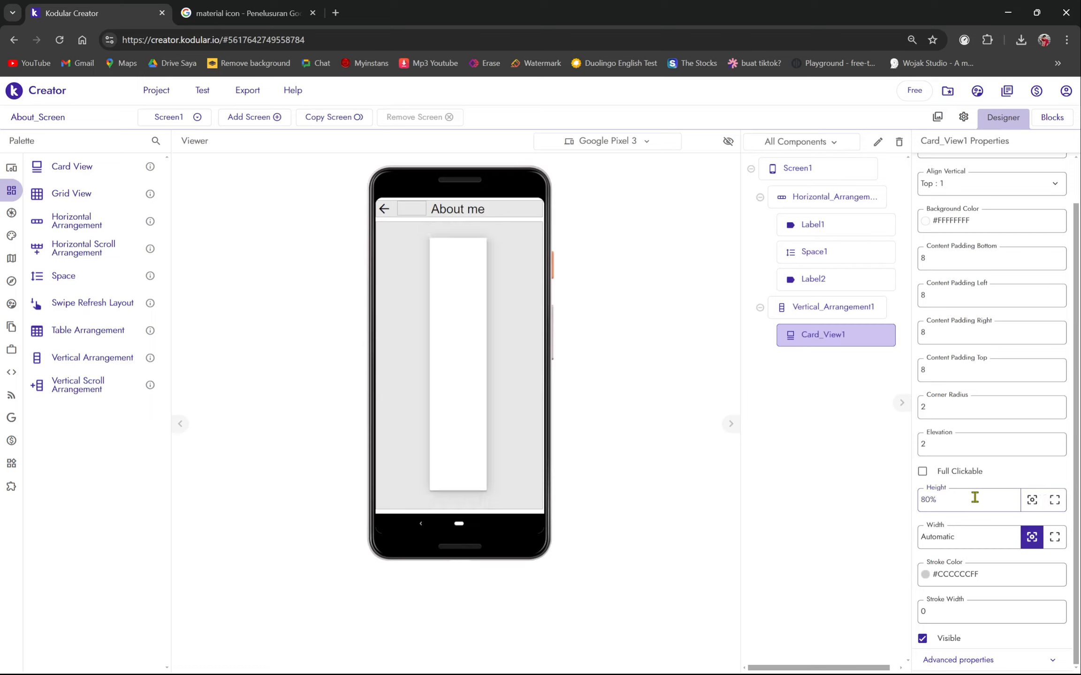
pyautogui.click(975, 499)
pyautogui.press('BackSpace')
pyautogui.write('60%')
pyautogui.press('Return')
# - Give the card 70% width, corner radius 15 and elevation 10
pyautogui.click(960, 535)
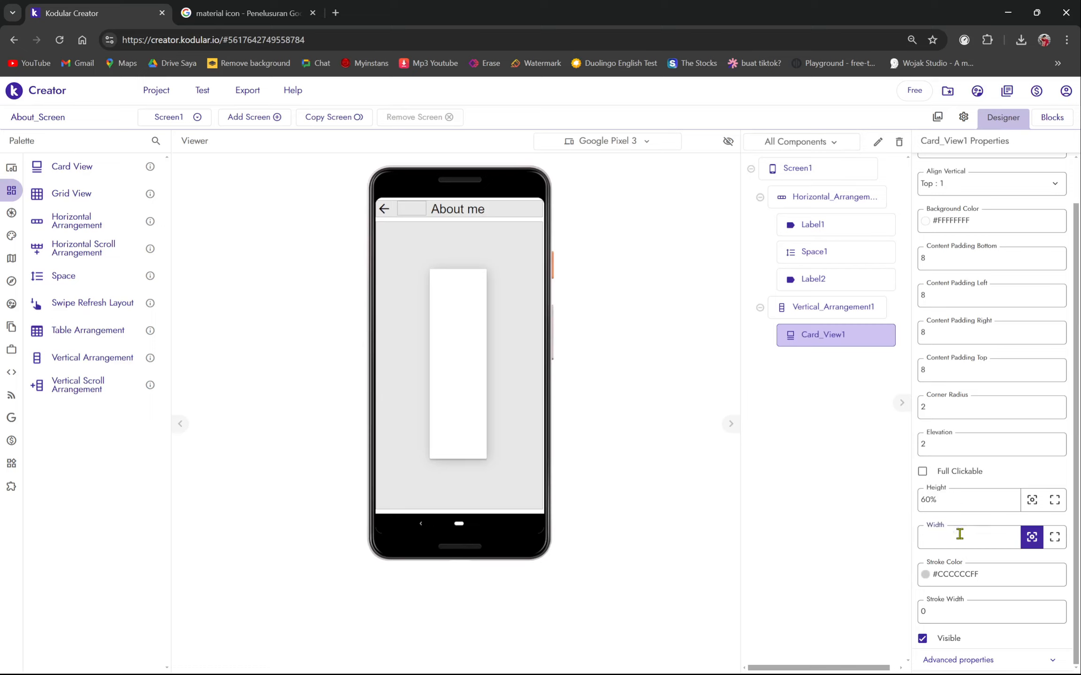
pyautogui.write('%')
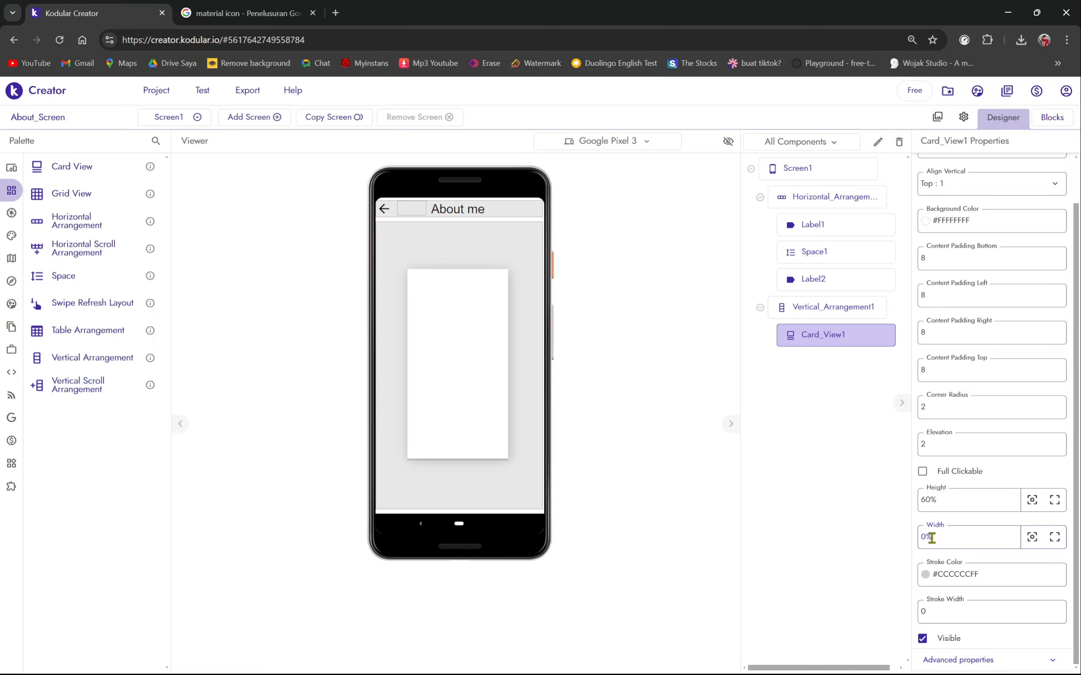
pyautogui.write('7')
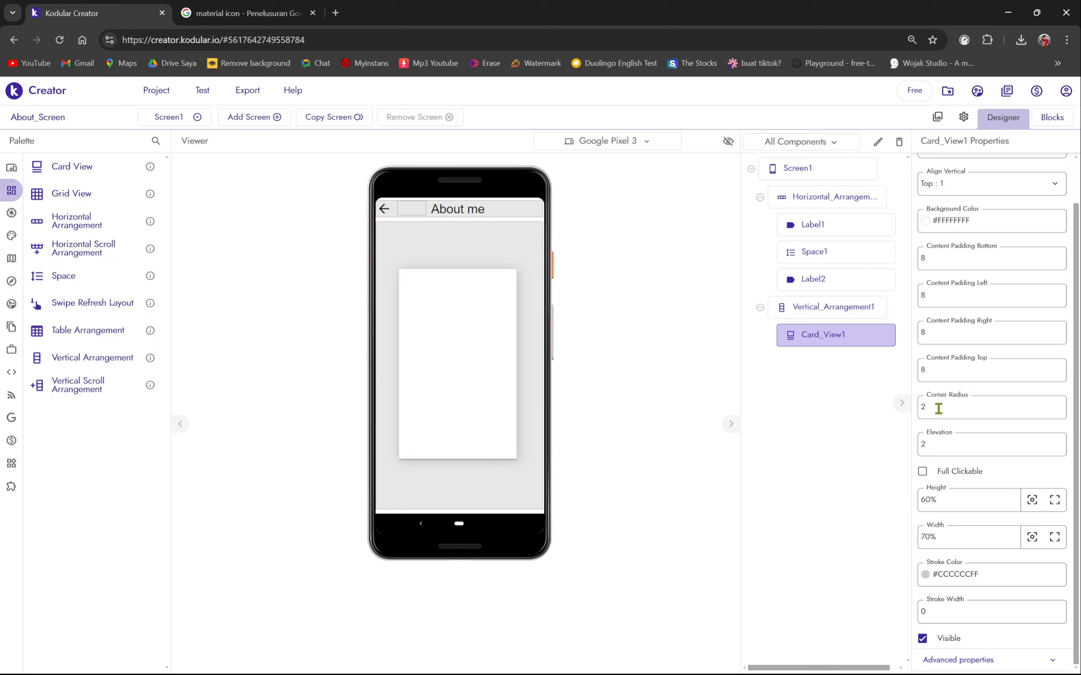
pyautogui.click(939, 398)
pyautogui.write('0')
pyautogui.press('Return')
pyautogui.click(973, 413)
pyautogui.write('0')
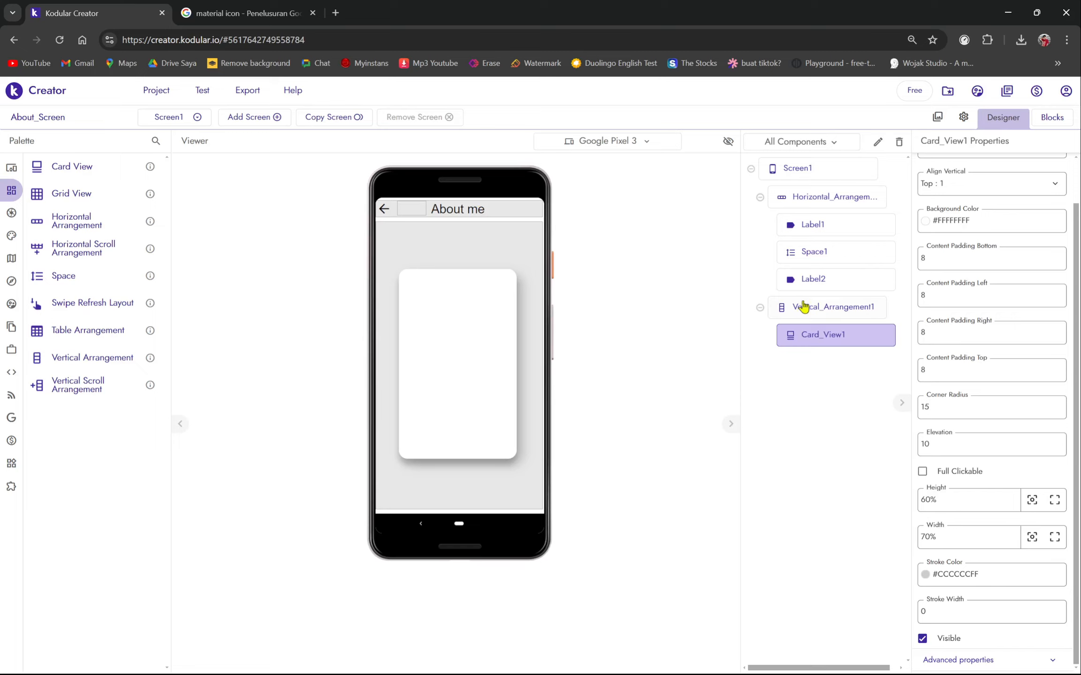
pyautogui.moveTo(20, 217)
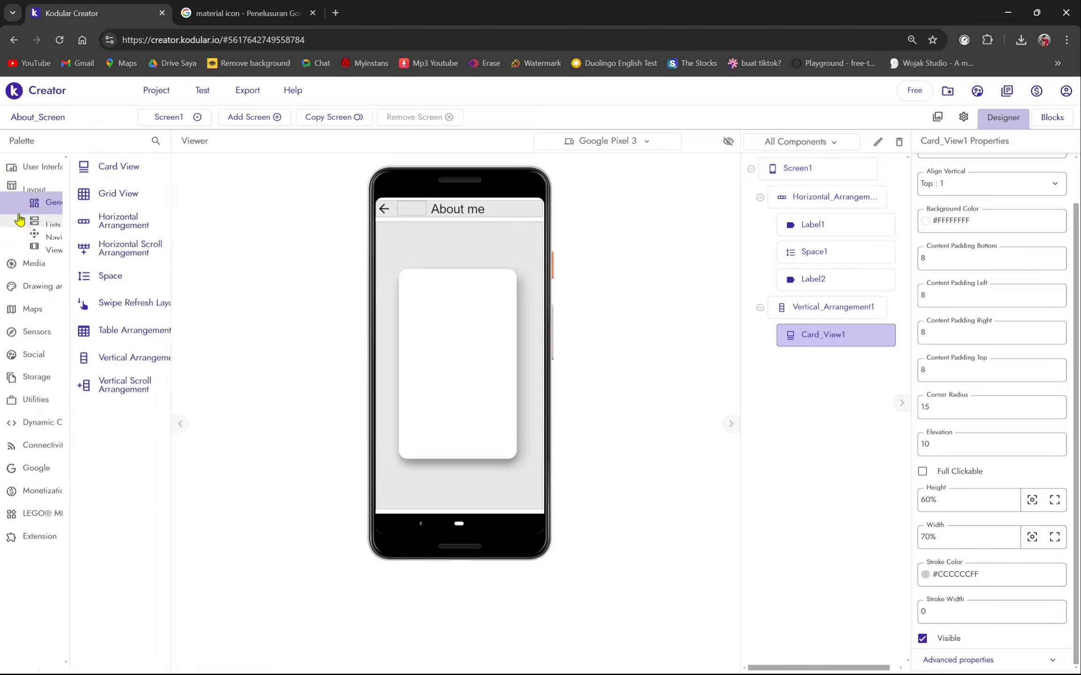
pyautogui.click(70, 172)
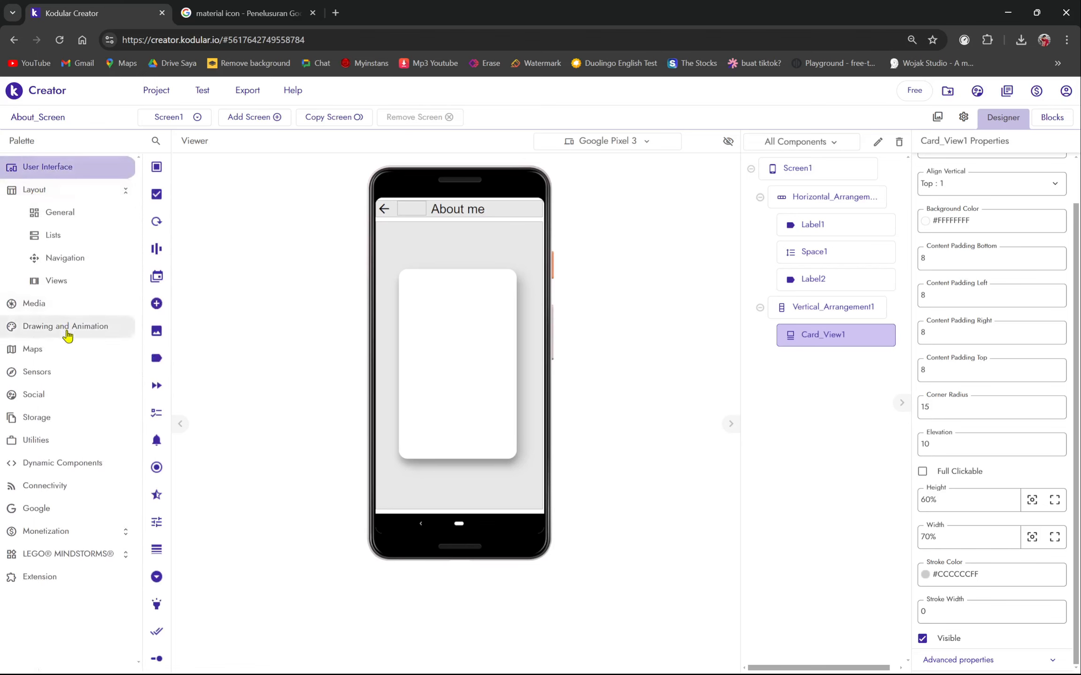
pyautogui.click(66, 332)
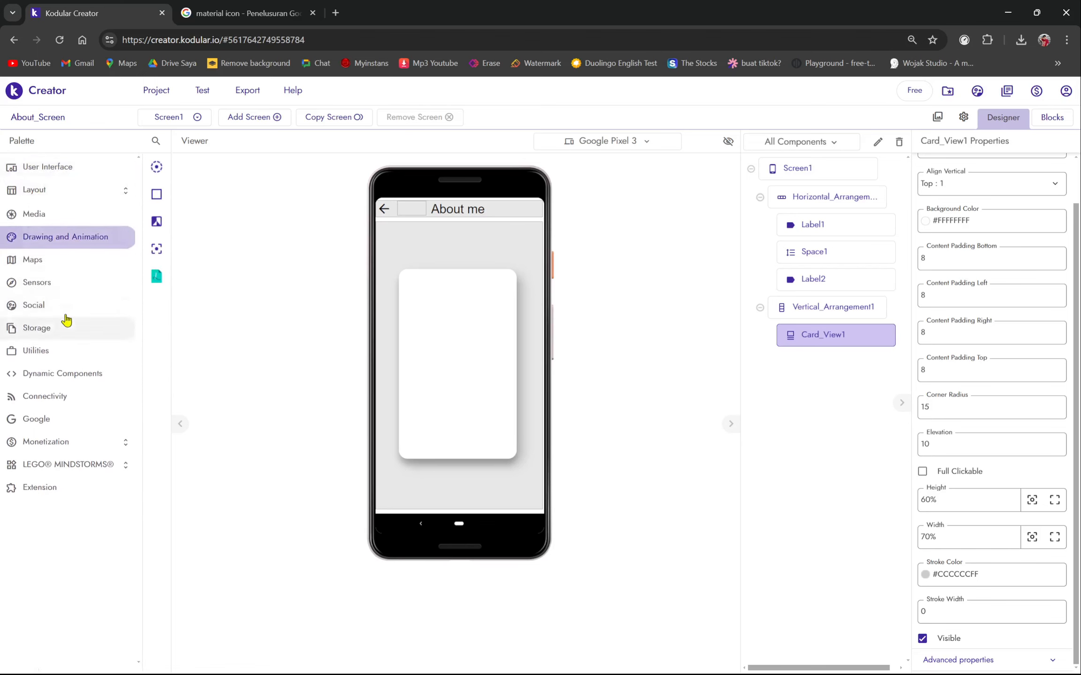
pyautogui.click(62, 175)
pyautogui.click(56, 192)
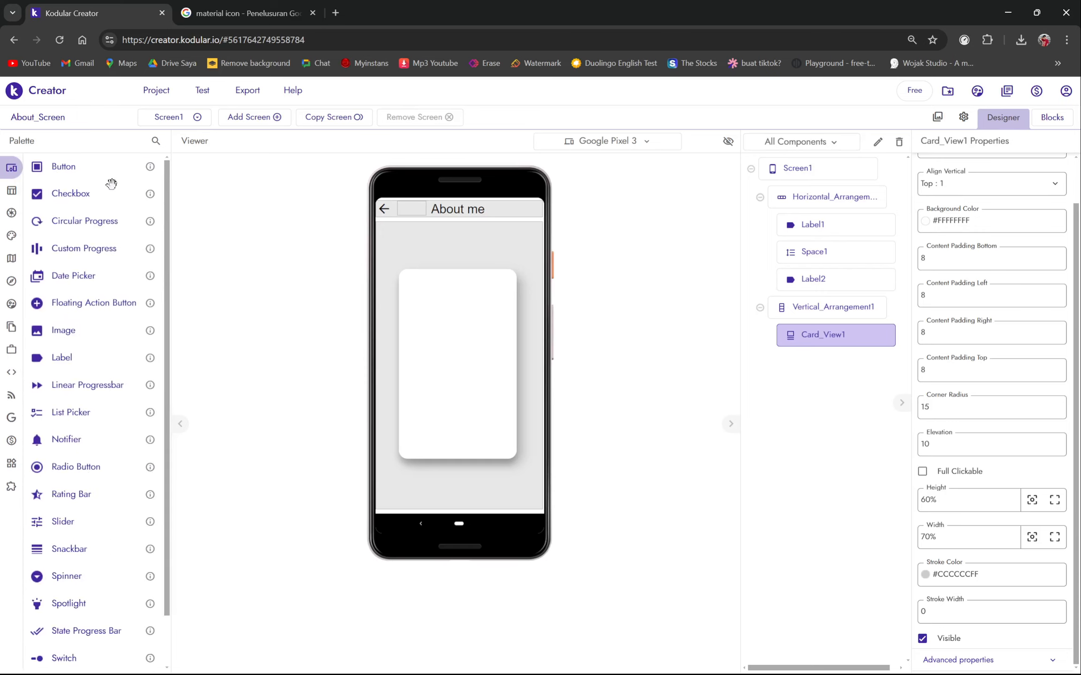
pyautogui.moveTo(85, 334); pyautogui.dragTo(478, 354)
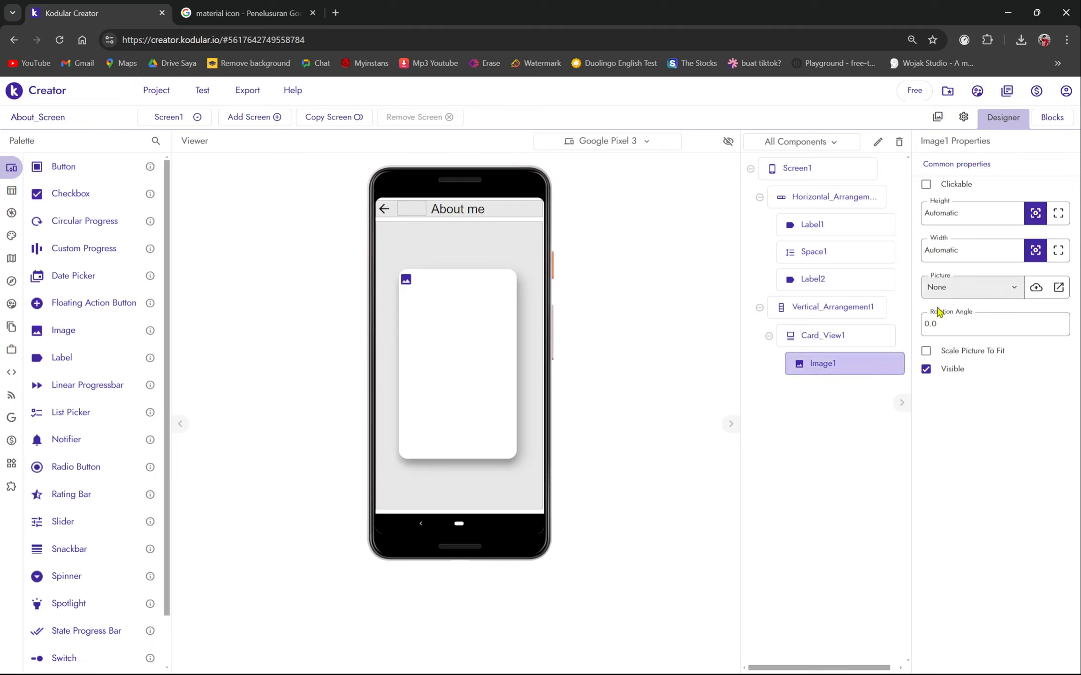
pyautogui.click(837, 339)
pyautogui.click(829, 373)
pyautogui.click(937, 116)
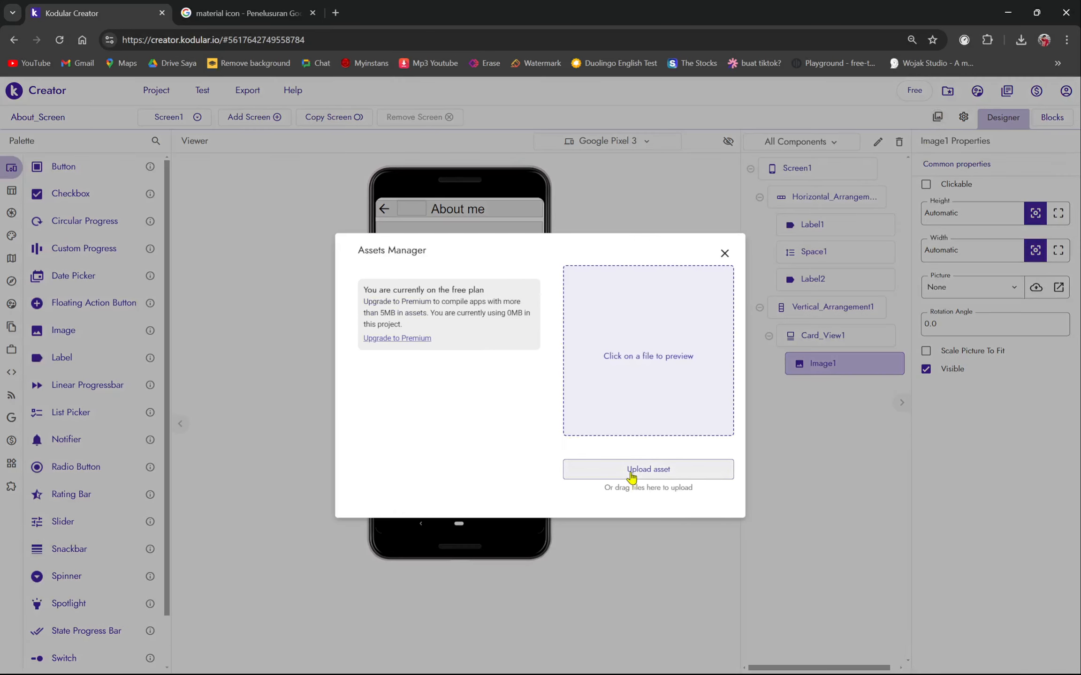
pyautogui.click(724, 255)
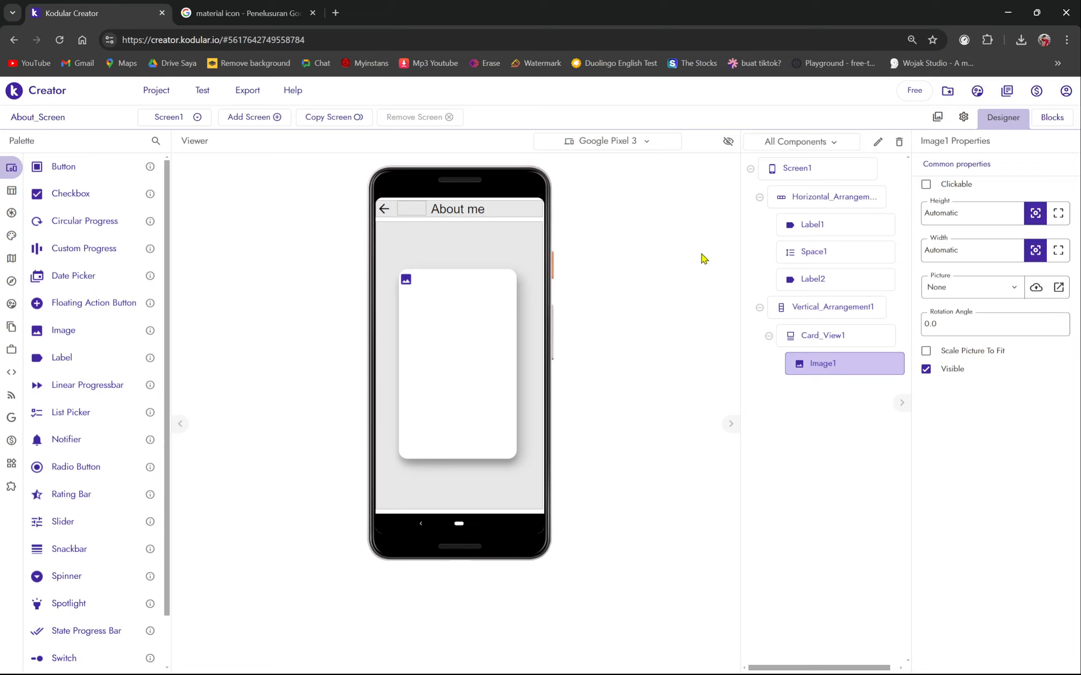
# - Search Google in a new tab for 'bulatkan frame foto' and open the Fotor circle-crop result
pyautogui.click(335, 13)
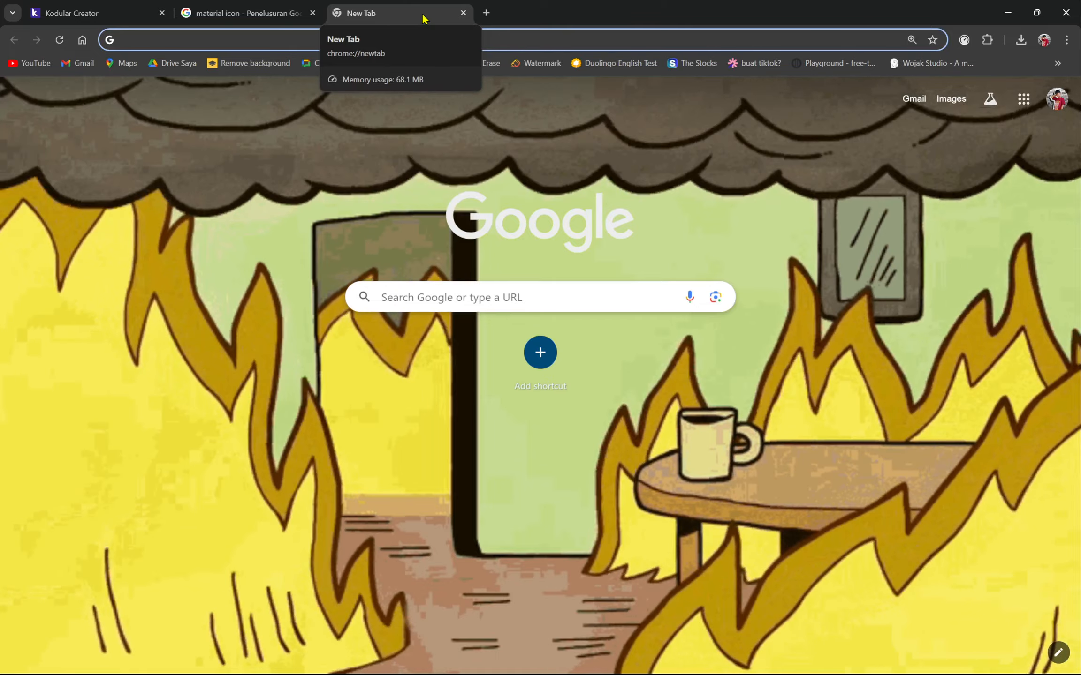
pyautogui.write('pulatk')
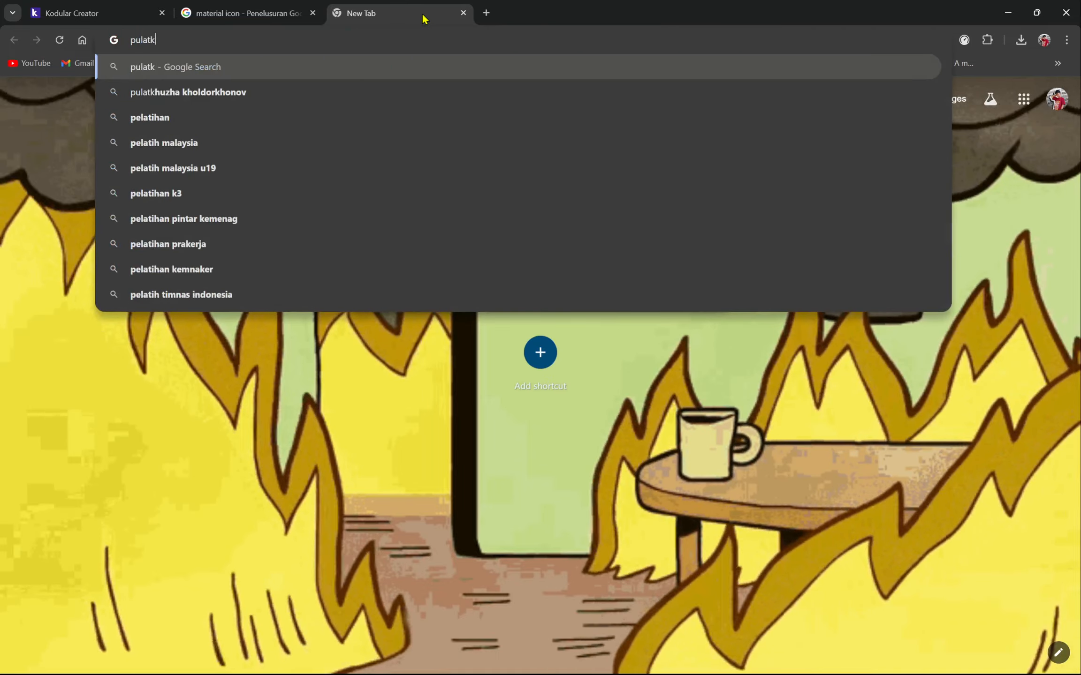
pyautogui.write('an')
pyautogui.press('BackSpace')
pyautogui.press('BackSpace')
pyautogui.press('BackSpace')
pyautogui.press('BackSpace')
pyautogui.press('BackSpace')
pyautogui.press('BackSpace')
pyautogui.press('BackSpace')
pyautogui.press('BackSpace')
pyautogui.press('BackSpace')
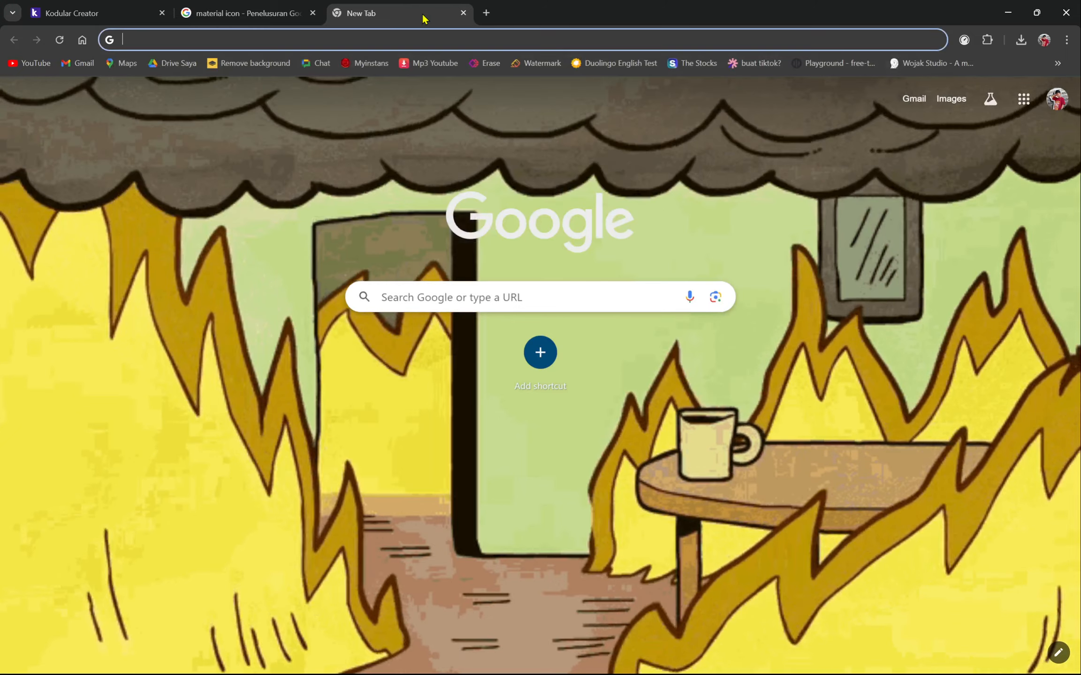
pyautogui.write('bulatkan fra')
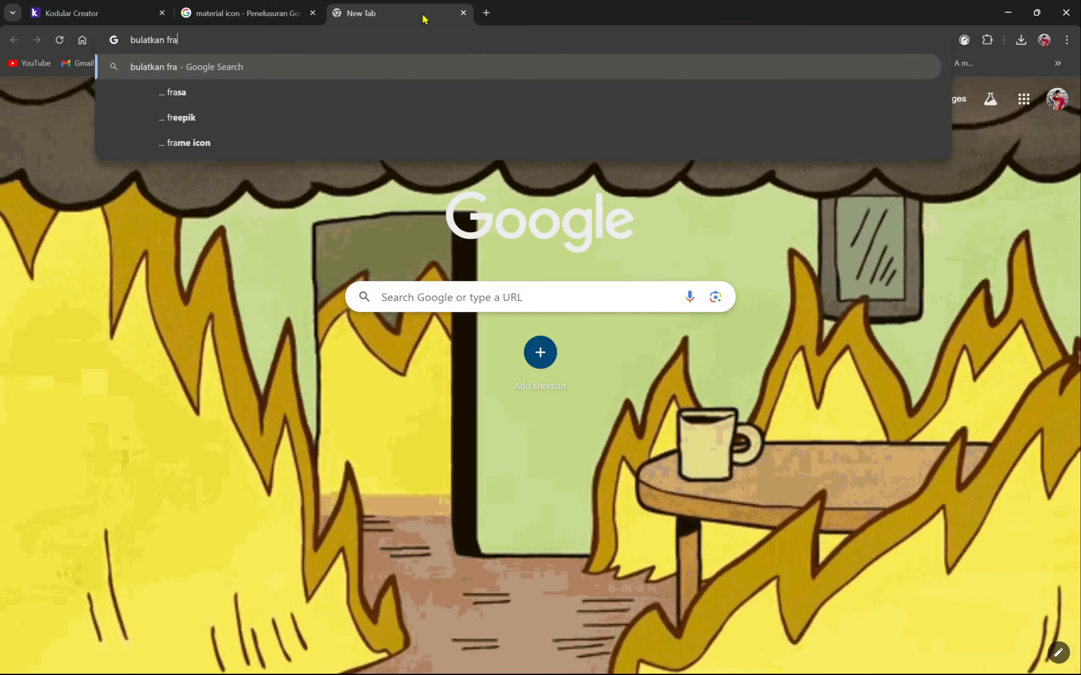
pyautogui.write('me foto')
pyautogui.press('Return')
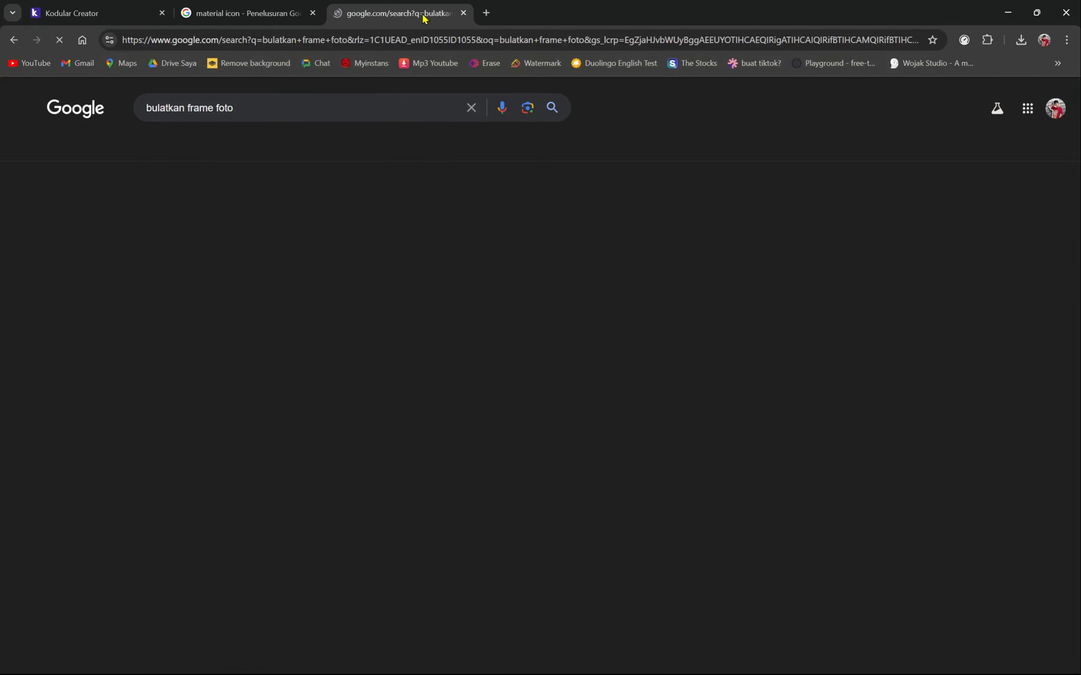
pyautogui.scroll(-3, 211, 243)
pyautogui.scroll(2, 217, 244)
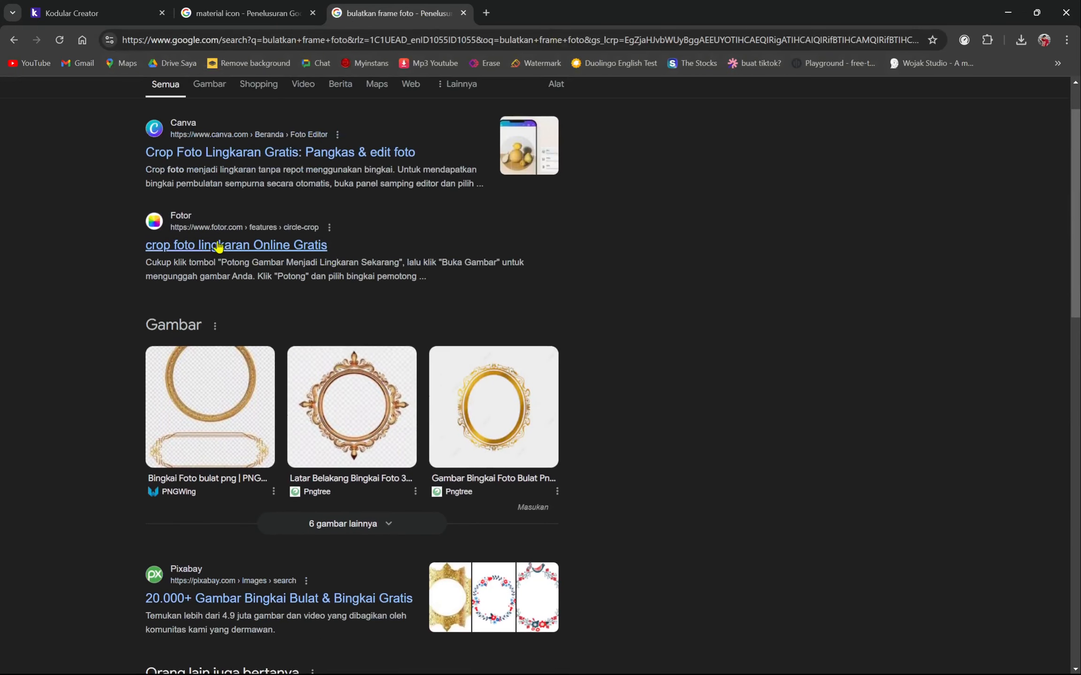
pyautogui.click(200, 247)
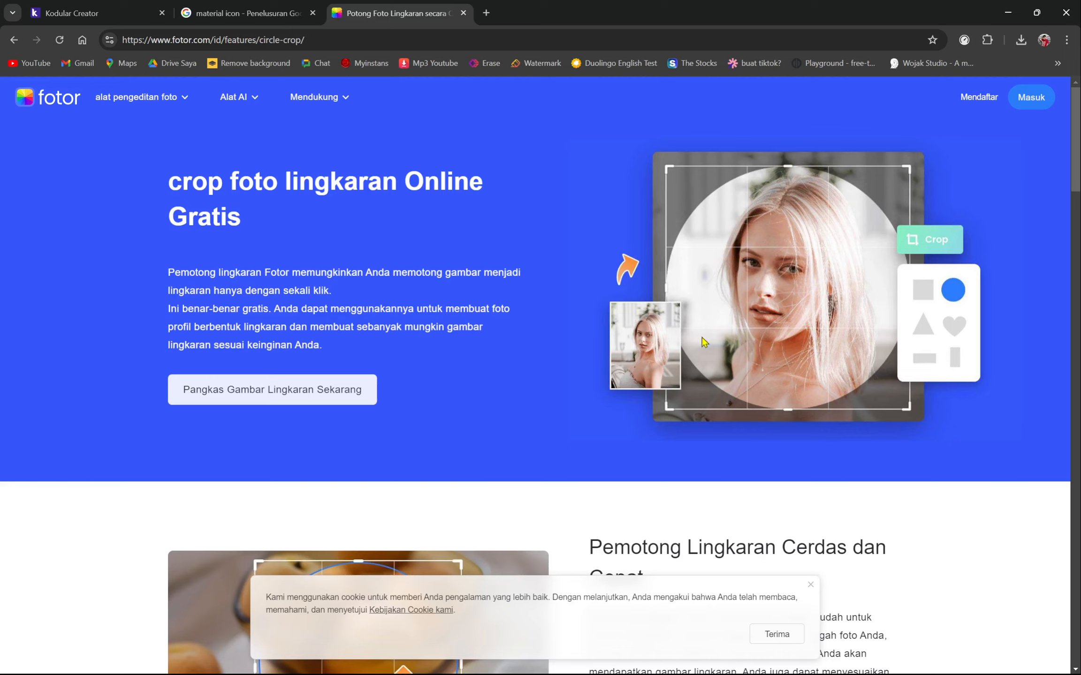
# - Launch Fotor's circle-crop editor via 'Pangkas Gambar Lingkaran Sekarang' and check on it while it loads
pyautogui.click(233, 396)
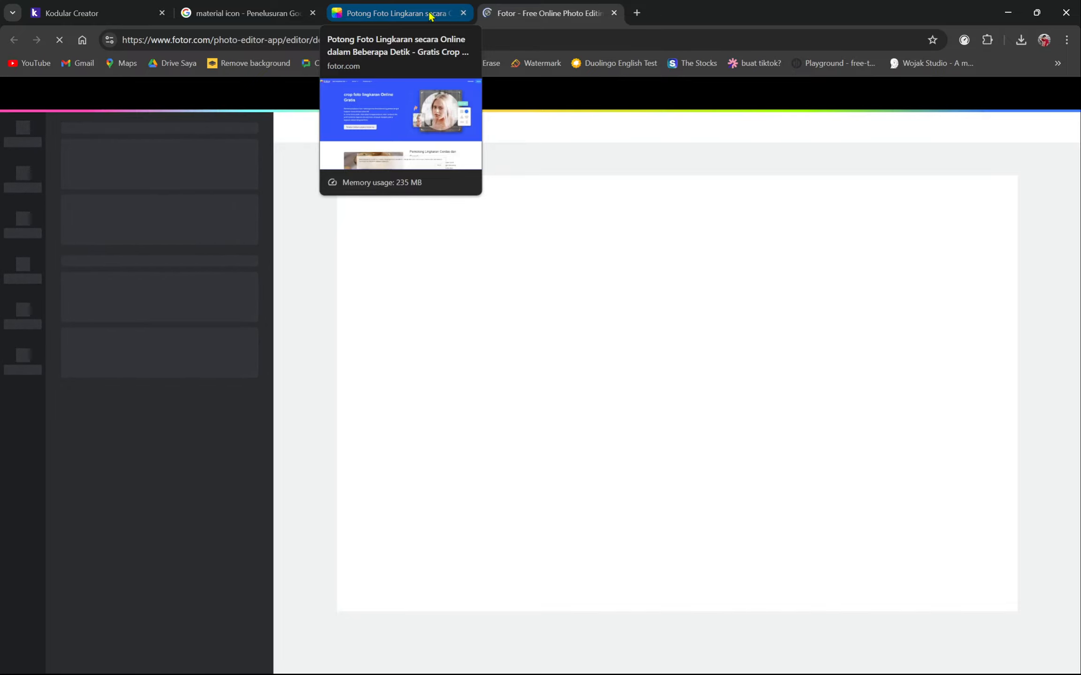
pyautogui.click(434, 17)
pyautogui.click(537, 7)
pyautogui.click(453, 8)
pyautogui.click(502, 8)
pyautogui.click(428, 8)
pyautogui.click(495, 7)
pyautogui.click(446, 7)
pyautogui.click(495, 8)
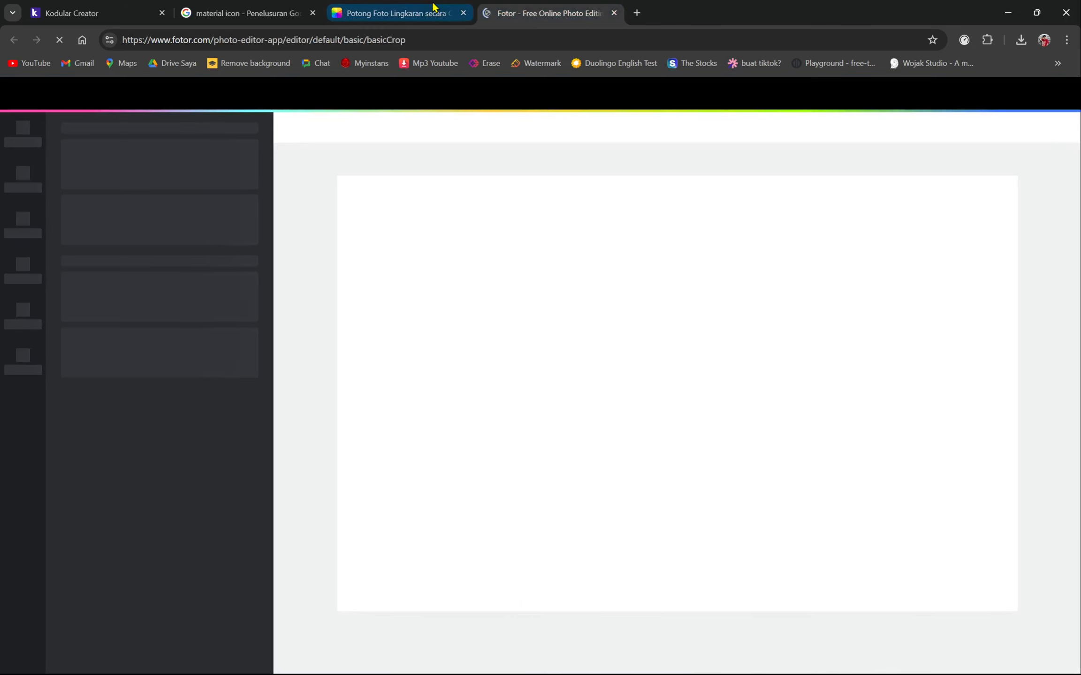
pyautogui.click(500, 7)
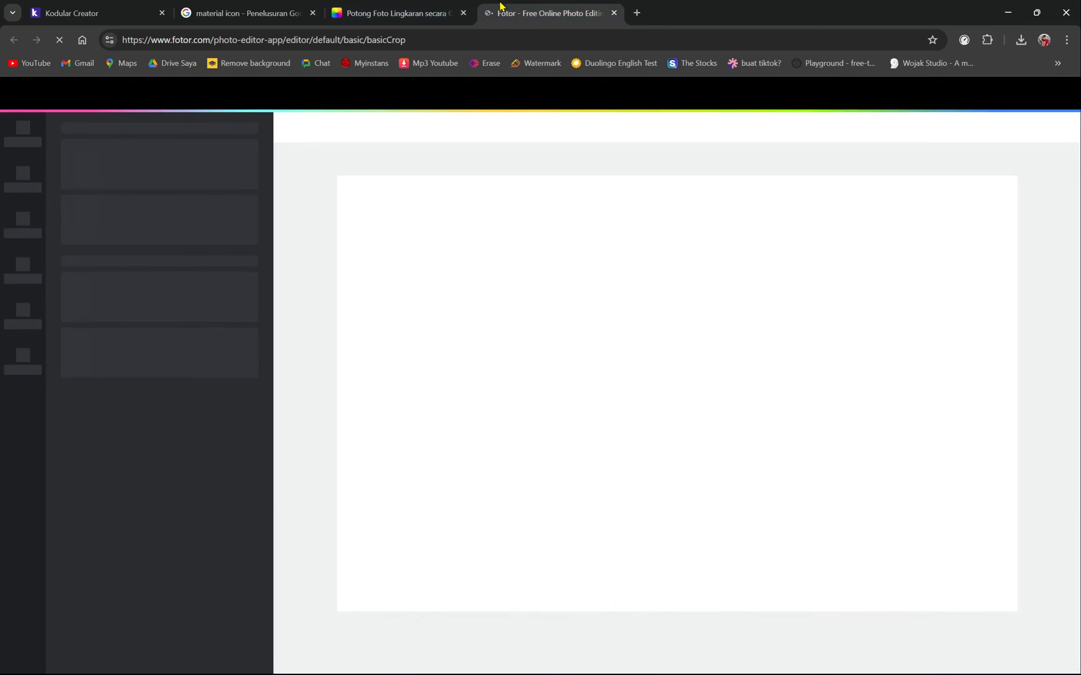
# - Close the Fotor editor and circle-crop tabs and return to Kodular Creator
pyautogui.click(613, 12)
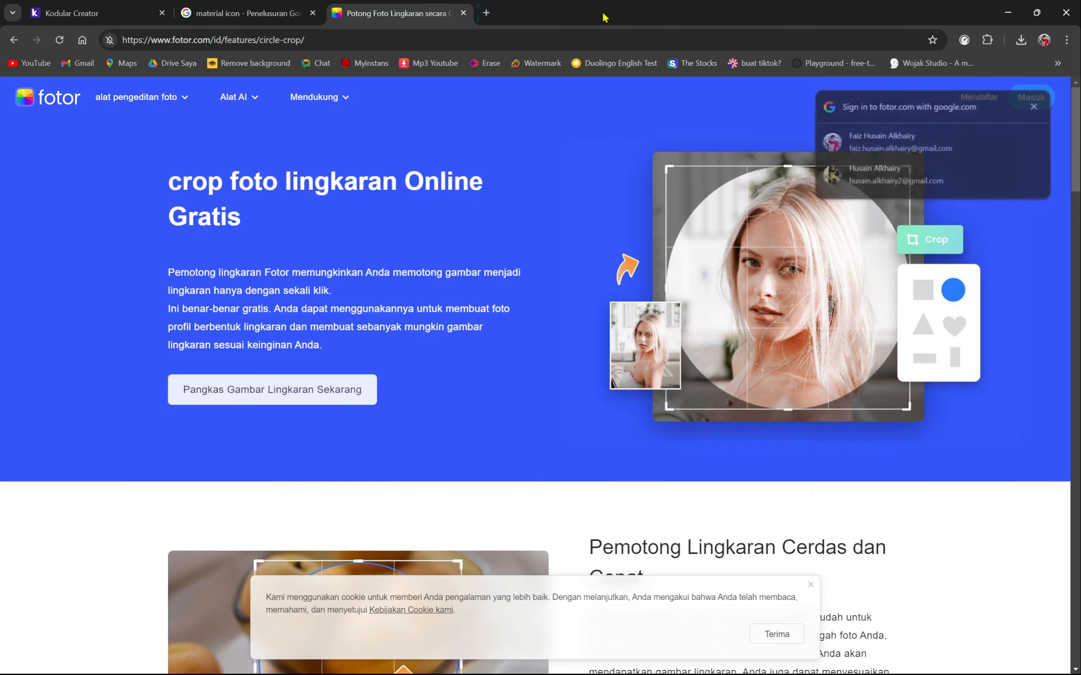
pyautogui.click(463, 13)
pyautogui.click(98, 13)
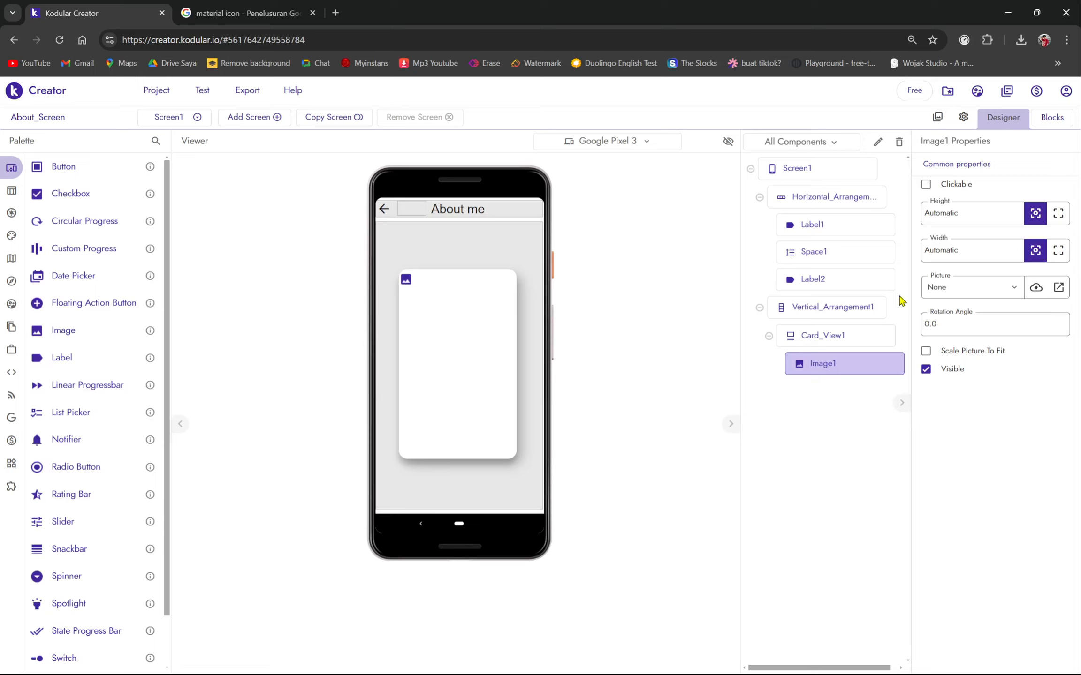
# - Upload pp_bb_kul.png from the Downloads folder through the Assets Manager
pyautogui.click(933, 289)
pyautogui.click(932, 289)
pyautogui.click(937, 118)
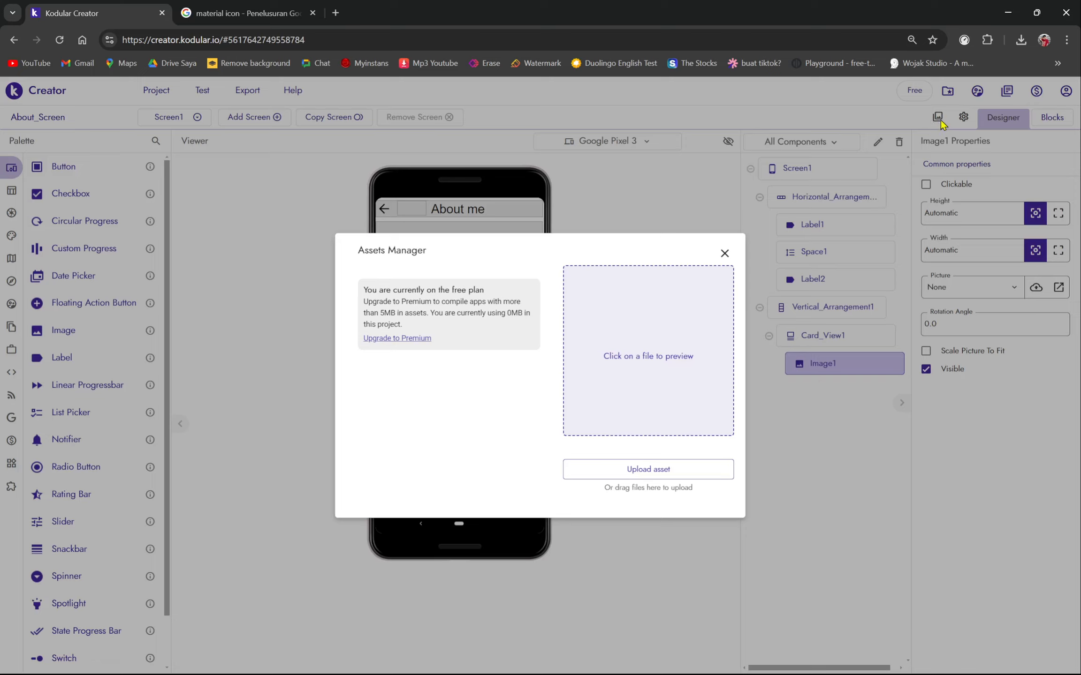
pyautogui.click(667, 471)
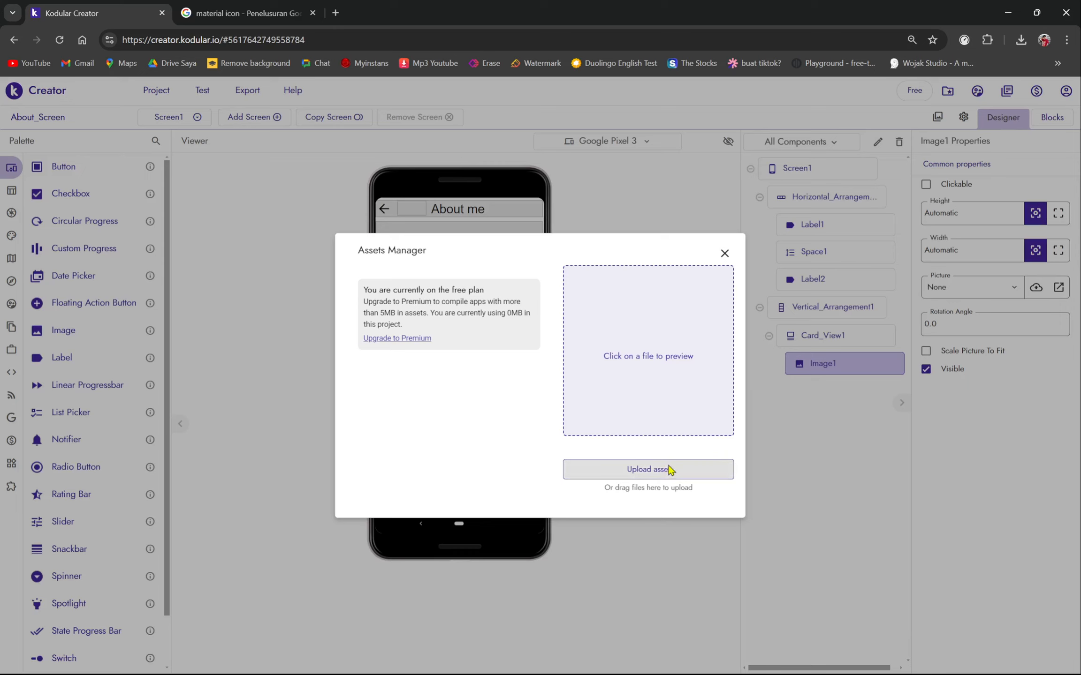
pyautogui.click(67, 142)
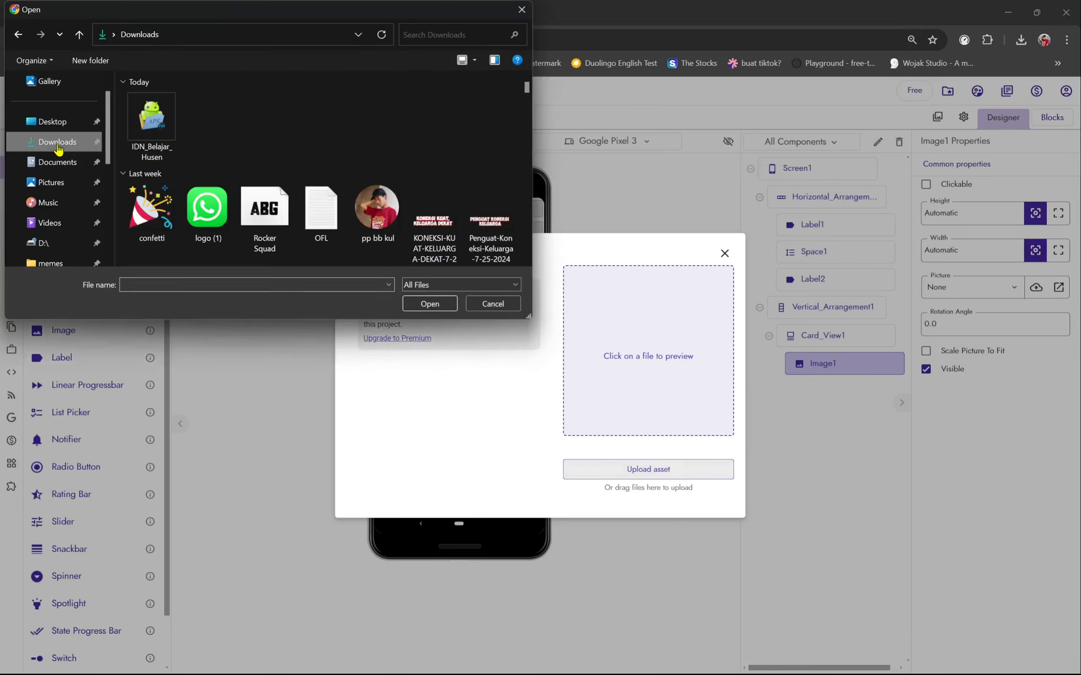
pyautogui.click(391, 238)
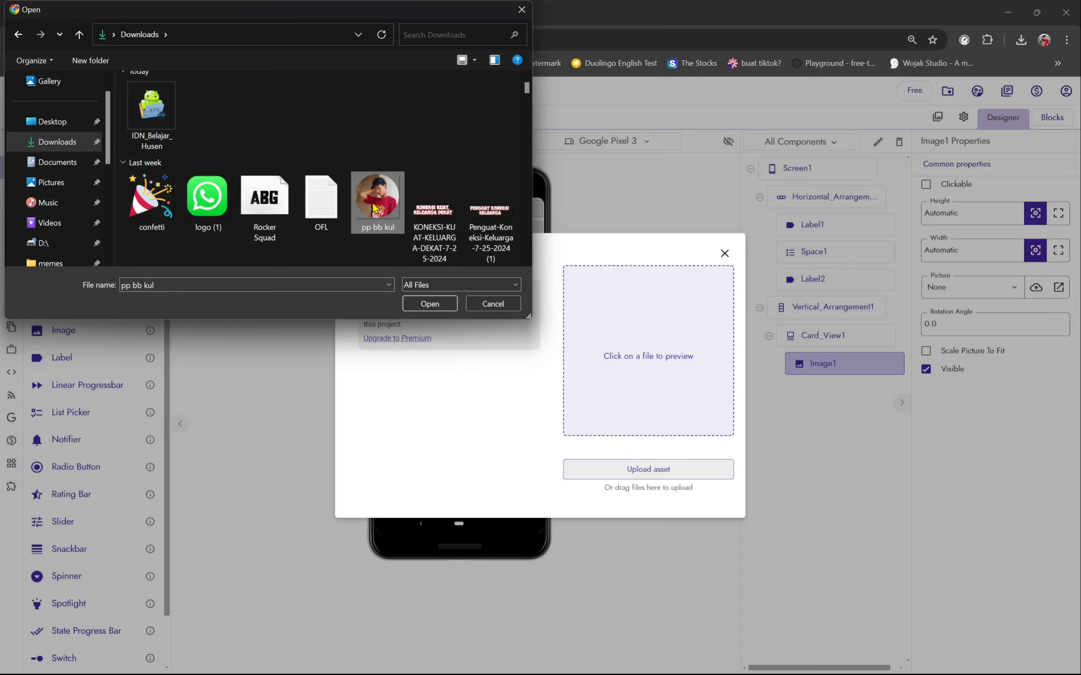
pyautogui.scroll(-1, 363, 193)
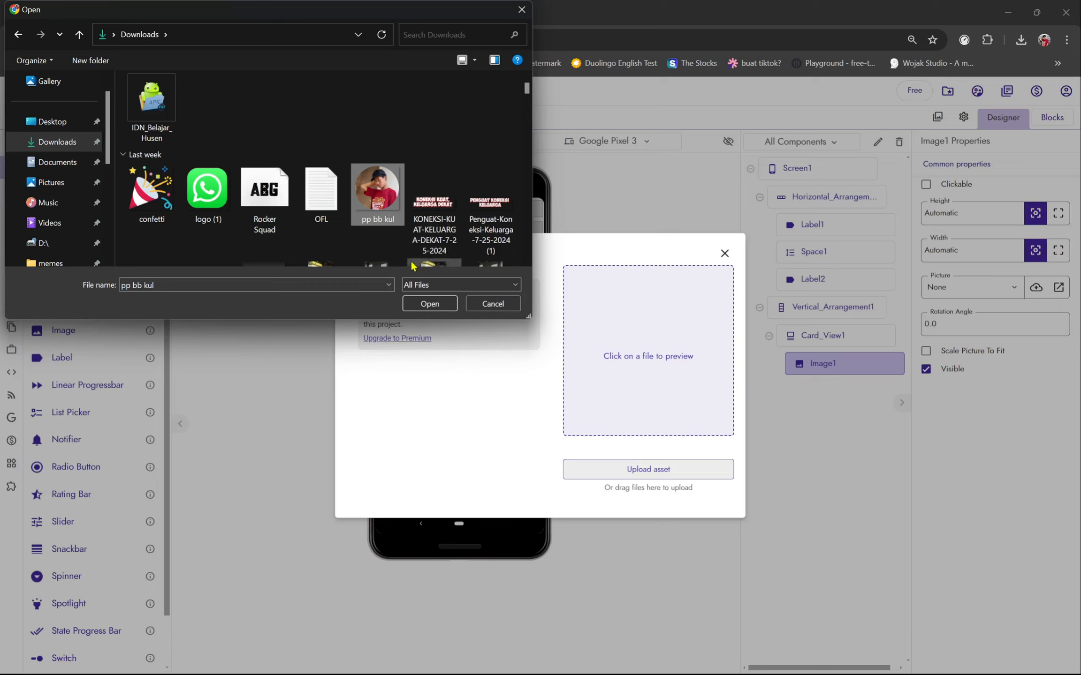
pyautogui.click(438, 303)
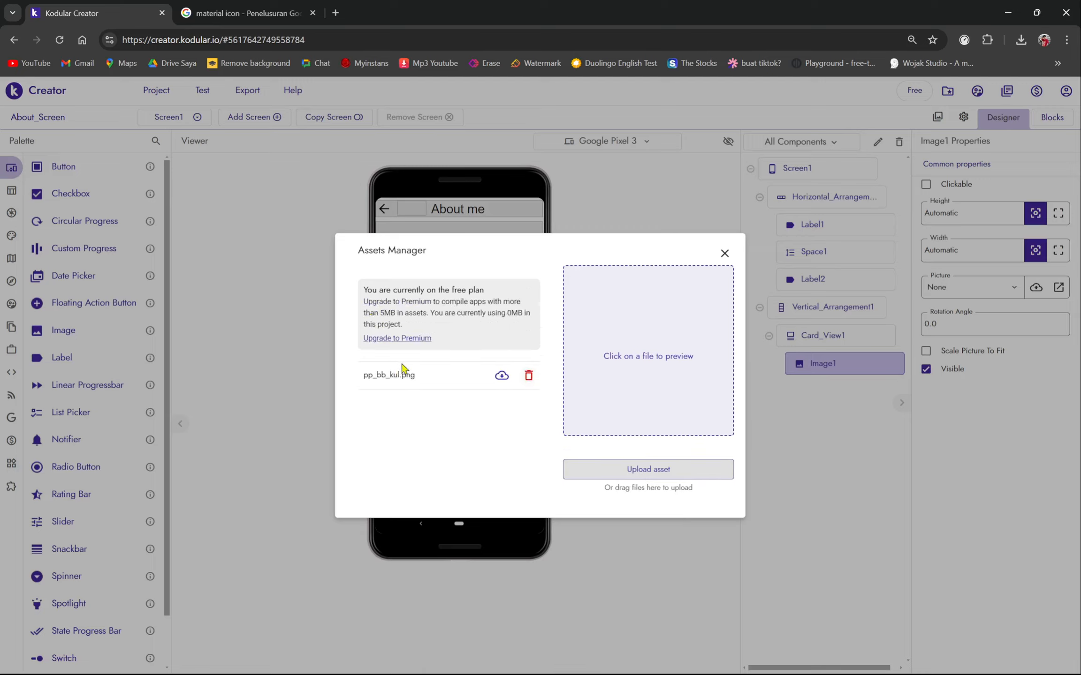
# - Set Image1's Picture to pp_bb_kul.png
pyautogui.click(724, 254)
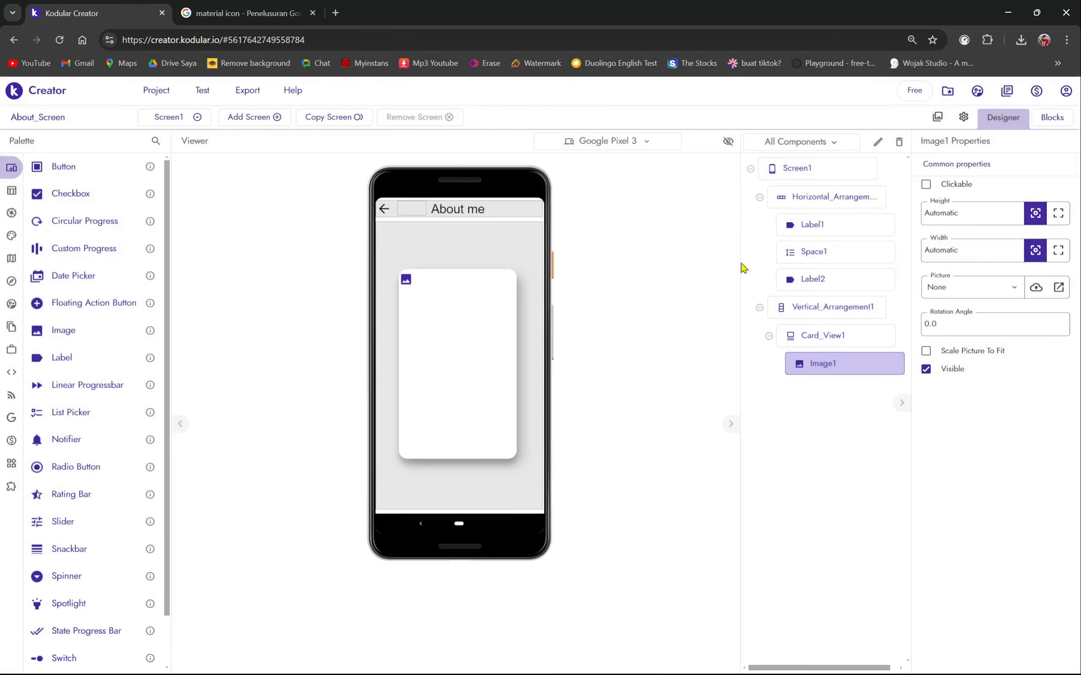
pyautogui.click(943, 291)
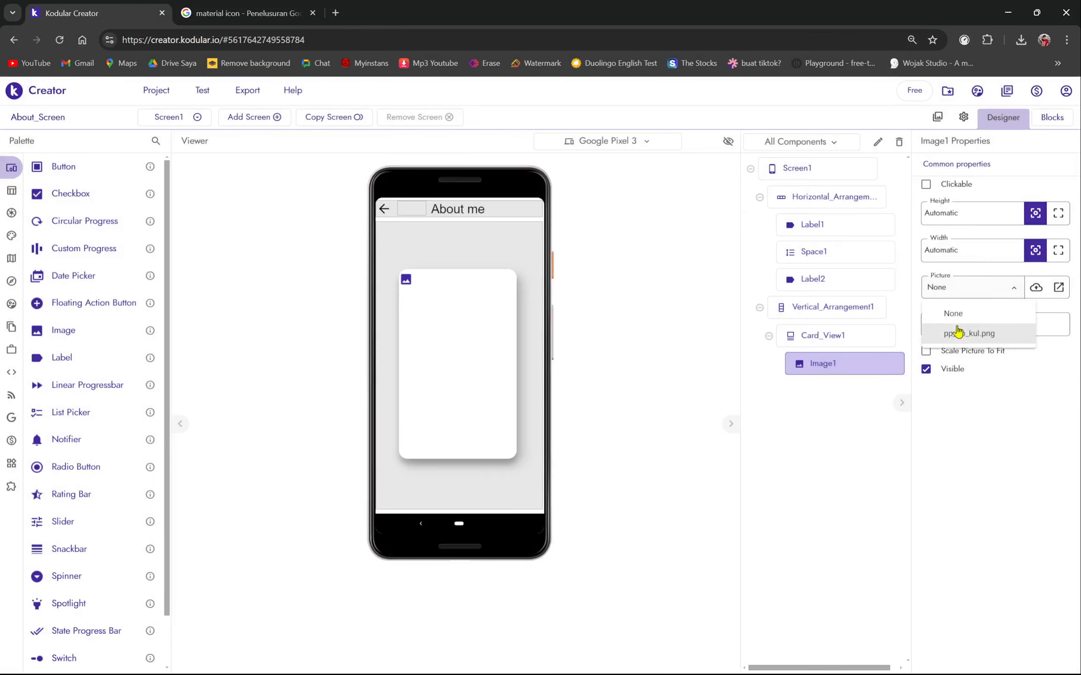
pyautogui.click(958, 334)
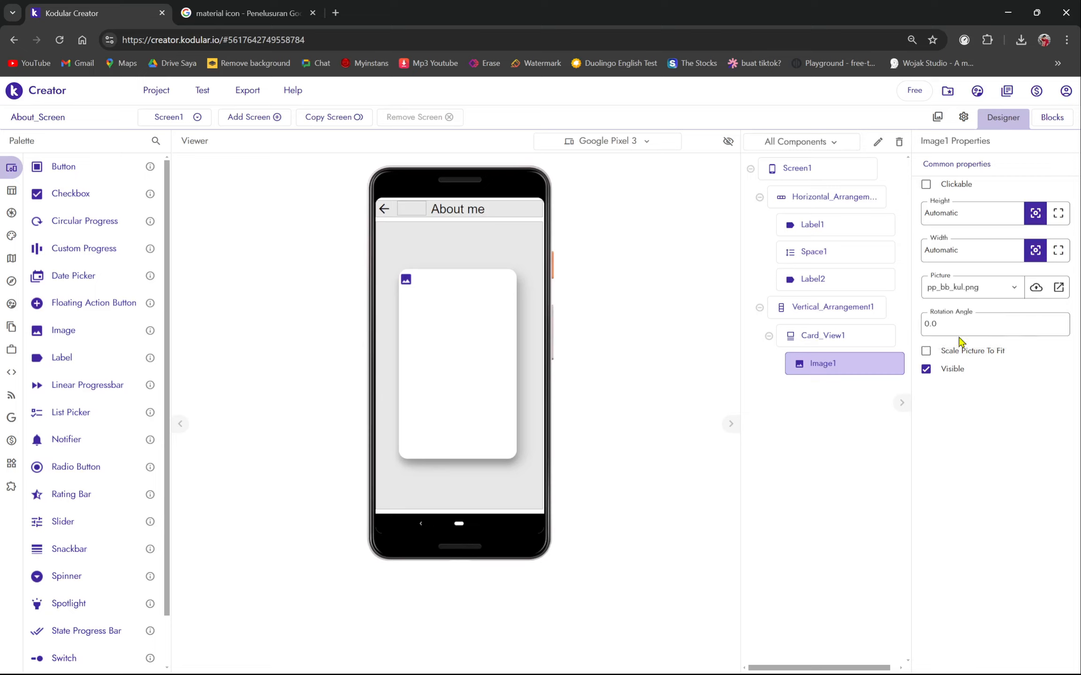
pyautogui.click(952, 287)
pyautogui.click(958, 335)
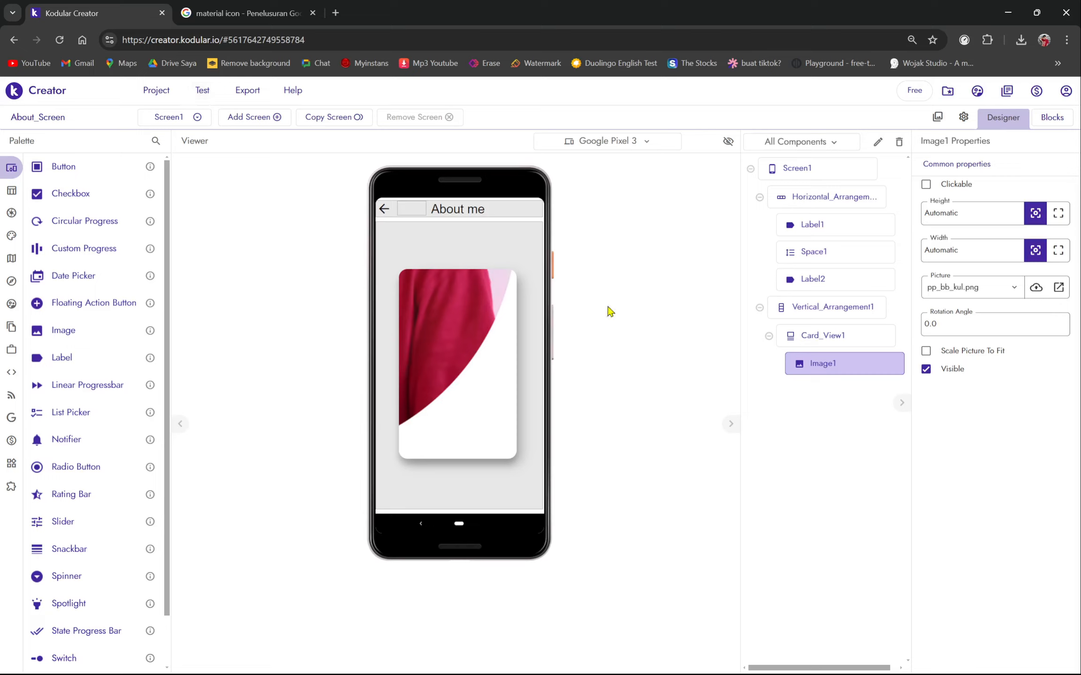
# - Size Image1 to 40% width and 40% height, after trying 50% and Fill parent
pyautogui.click(975, 258)
pyautogui.press('BackSpace')
pyautogui.press('Return')
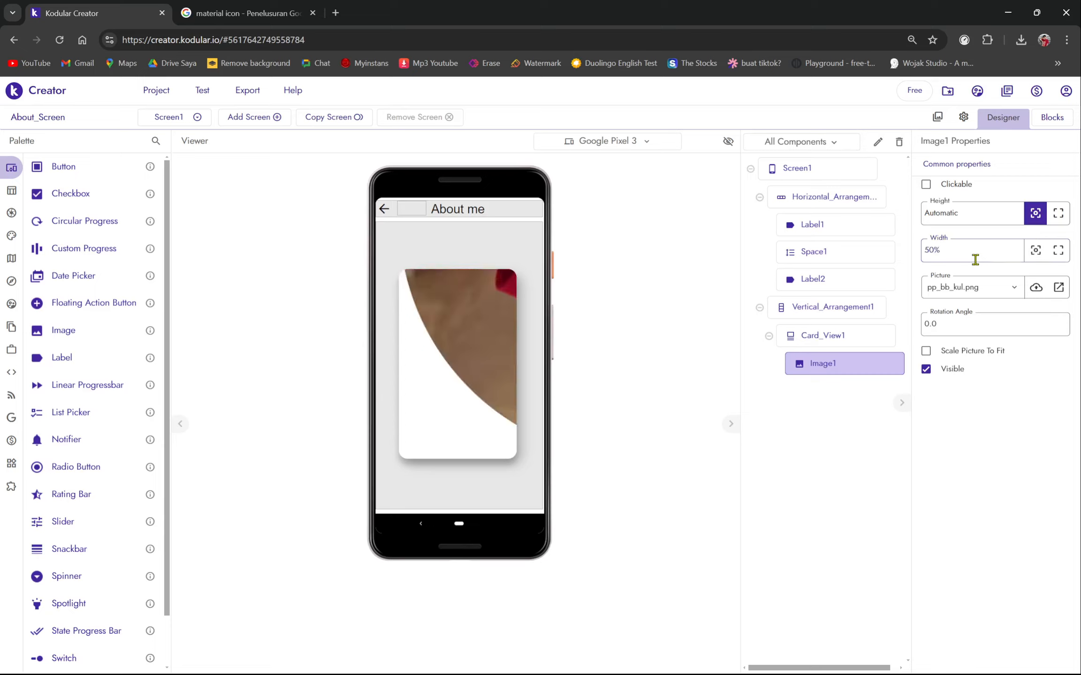
pyautogui.click(989, 213)
pyautogui.write('50%')
pyautogui.press('Return')
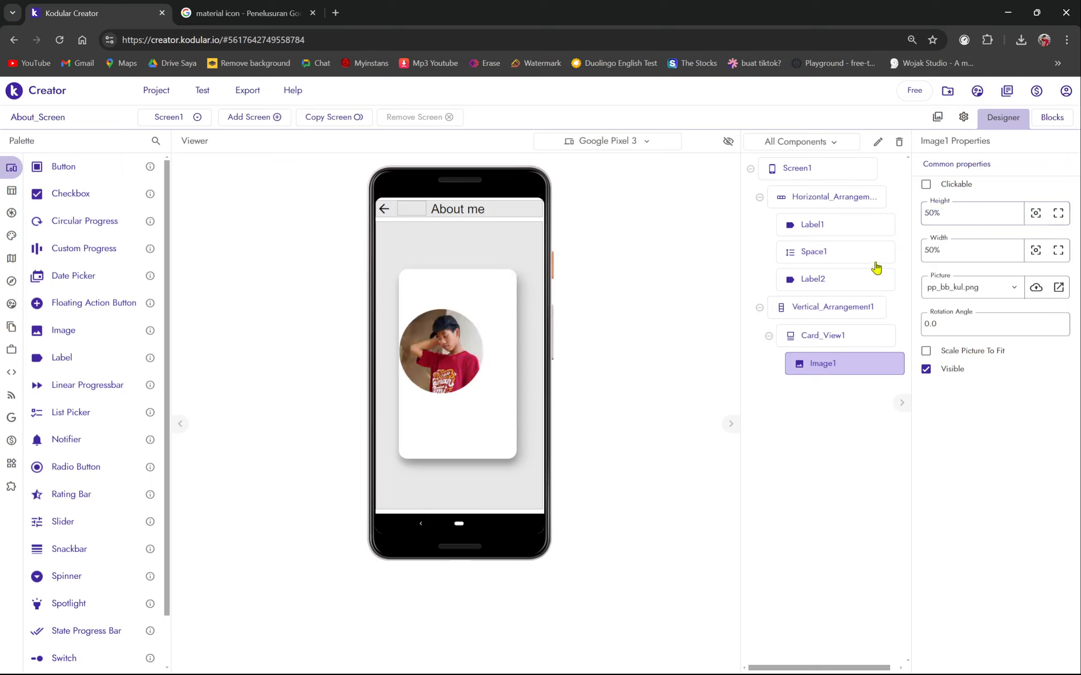
pyautogui.doubleClick(932, 250)
pyautogui.click(930, 251)
pyautogui.click(1058, 213)
pyautogui.click(1058, 250)
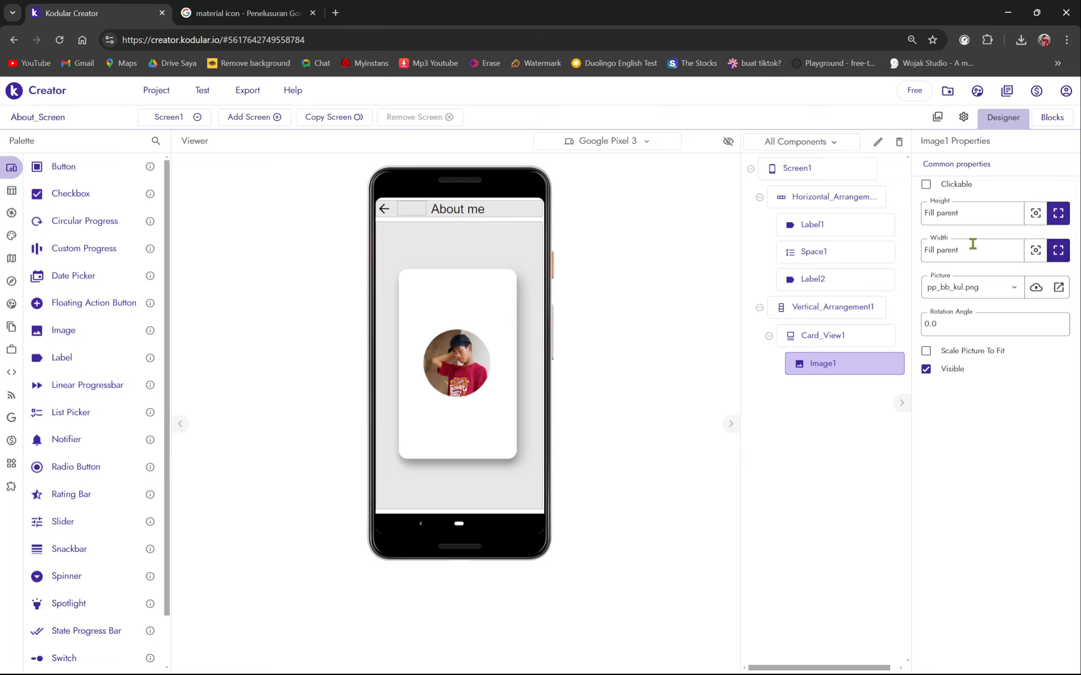
pyautogui.tripleClick(972, 244)
pyautogui.write('40%')
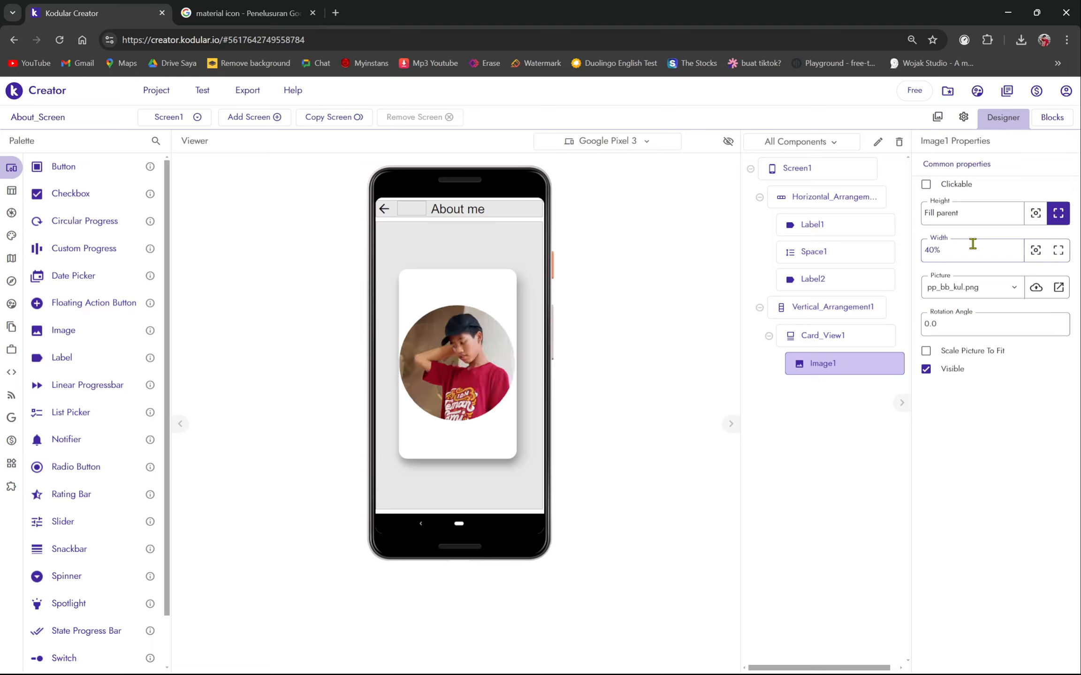
pyautogui.tripleClick(983, 213)
pyautogui.write('40%')
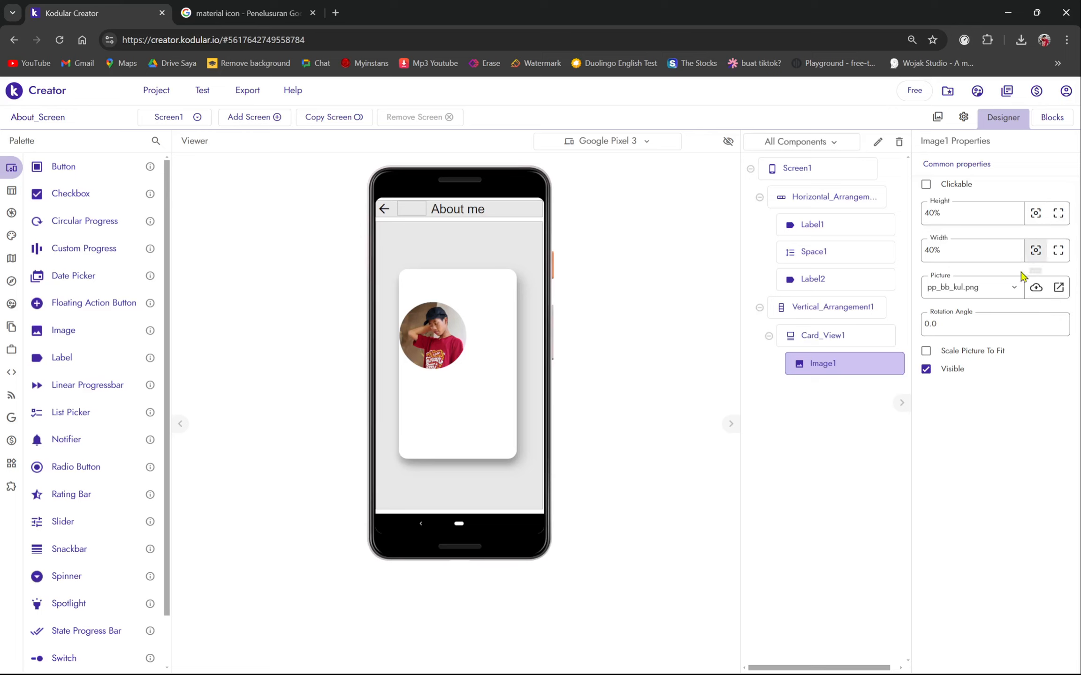
# - Set Card_View1's Align Horizontal to Center : 3
pyautogui.click(869, 333)
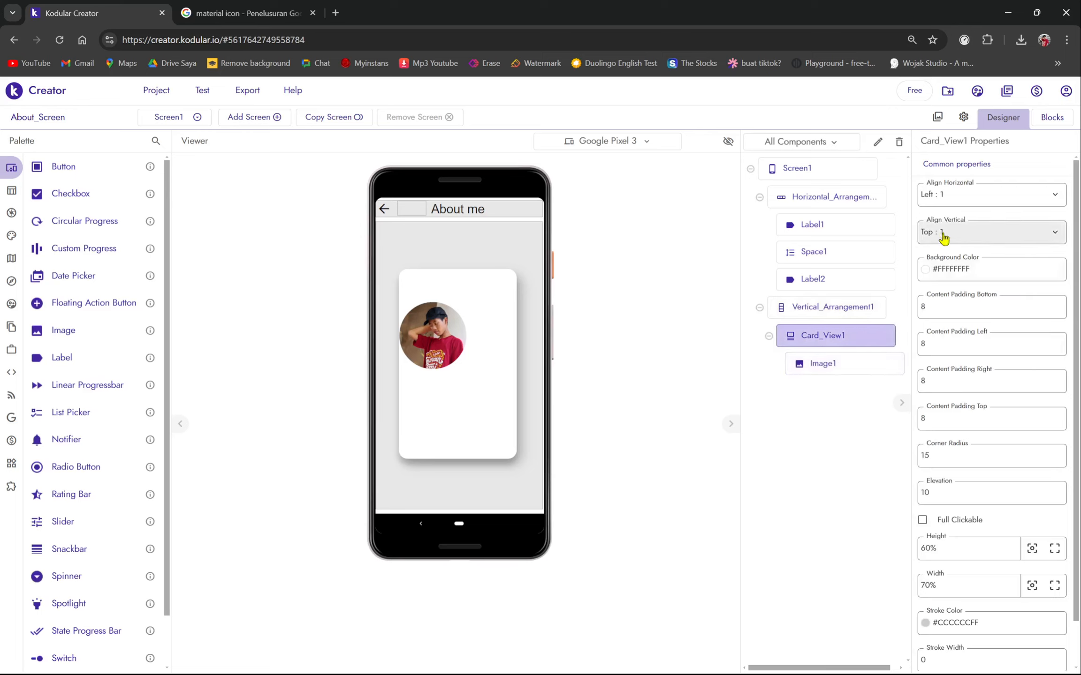
pyautogui.click(956, 201)
pyautogui.click(959, 240)
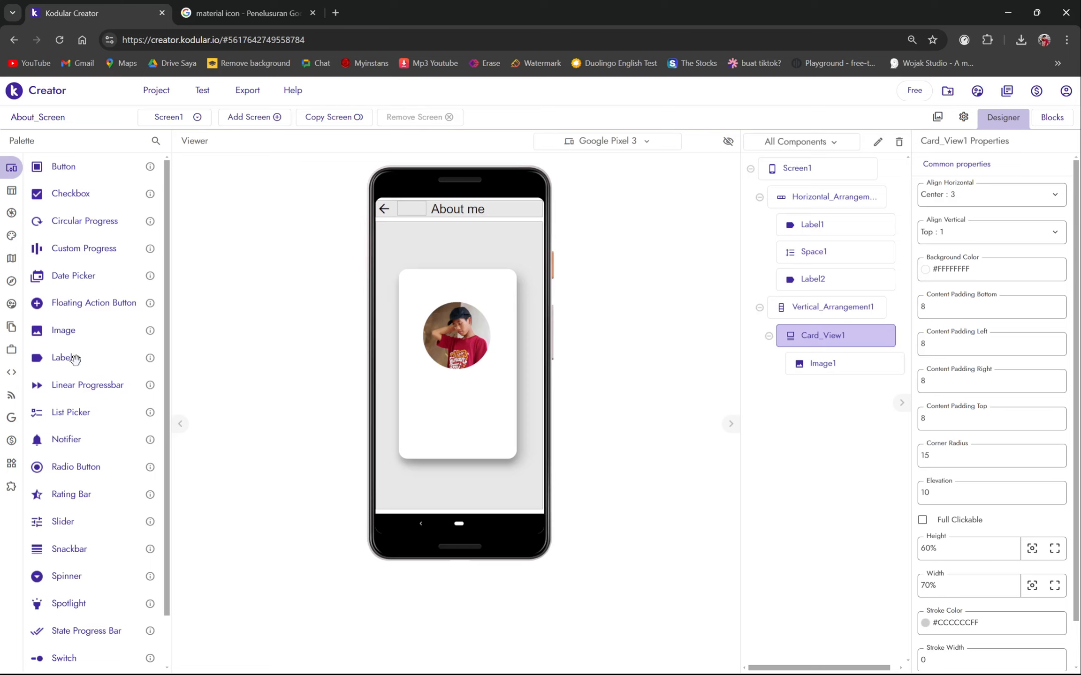
# - Add a label below the photo and set its text to the owner's full name
pyautogui.moveTo(75, 359); pyautogui.dragTo(474, 392)
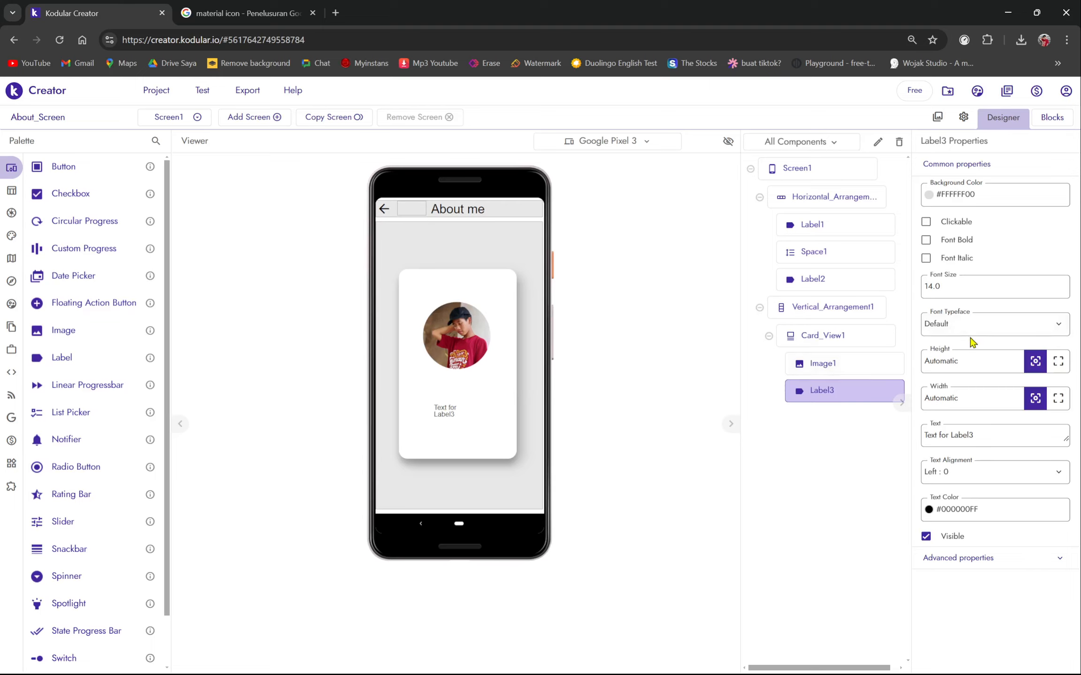
pyautogui.click(974, 447)
pyautogui.hotkey('ctrl', 'a')
pyautogui.press('BackSpace')
pyautogui.press('capslock')
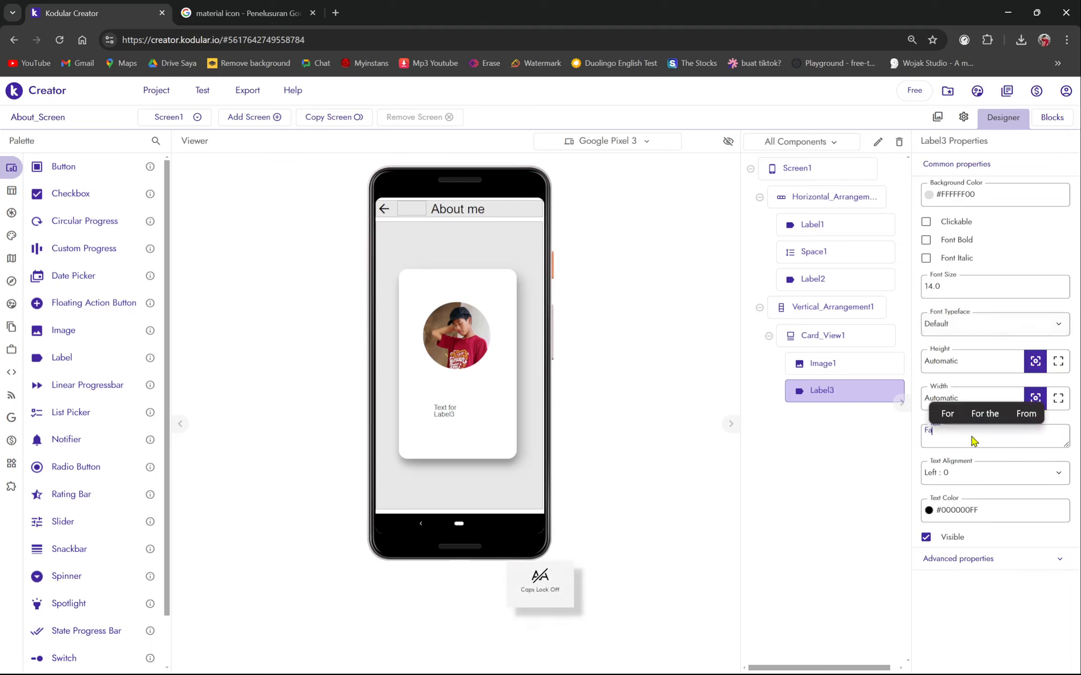
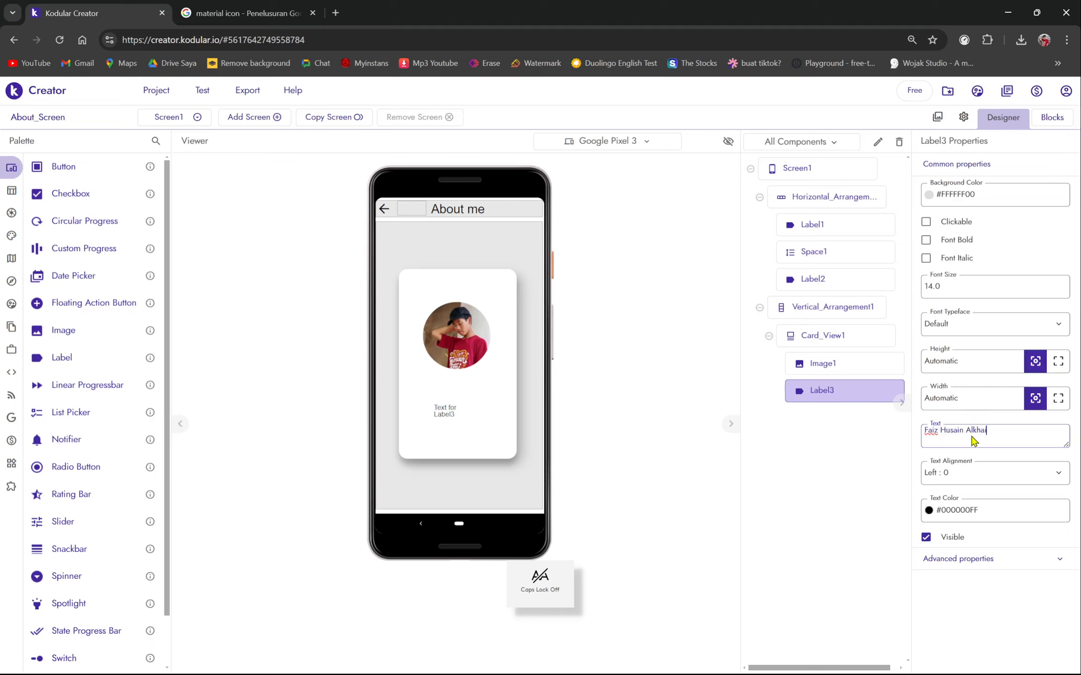
pyautogui.press('Return')
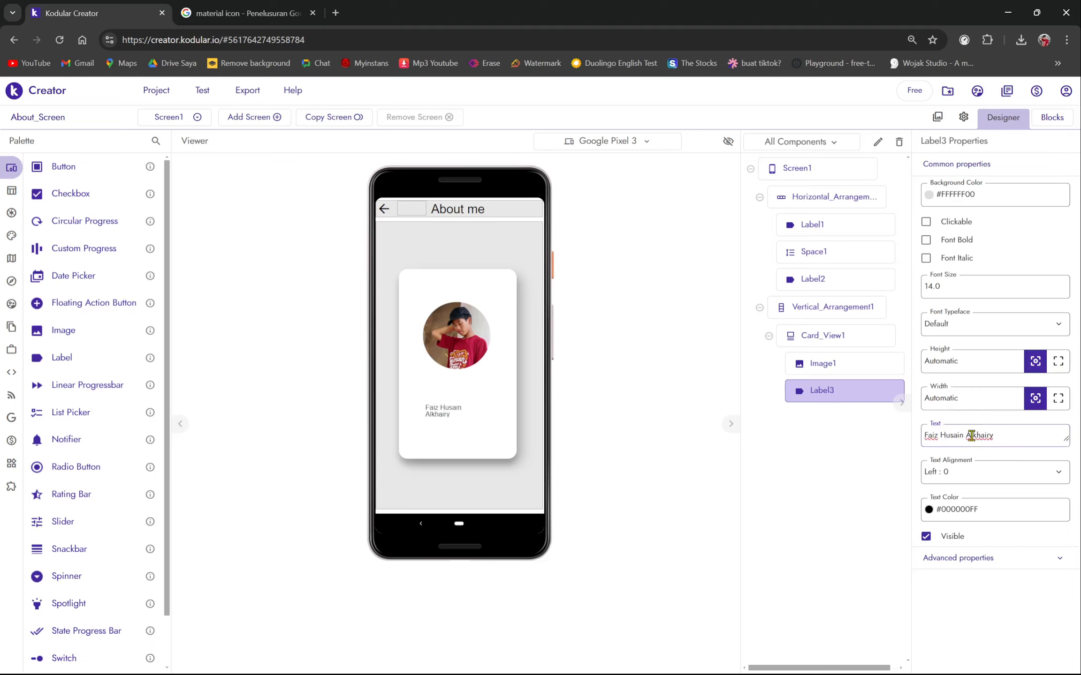
# - Make the name label Fill parent wide, bold, with Text Alignment Center : 1
pyautogui.click(1057, 400)
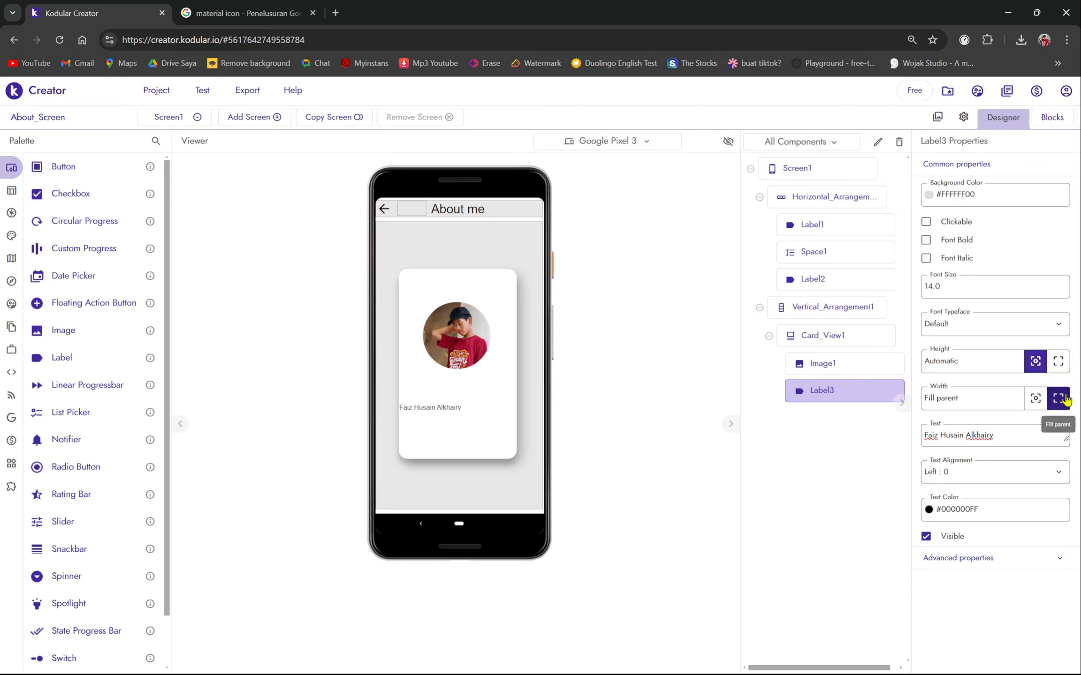
pyautogui.click(878, 343)
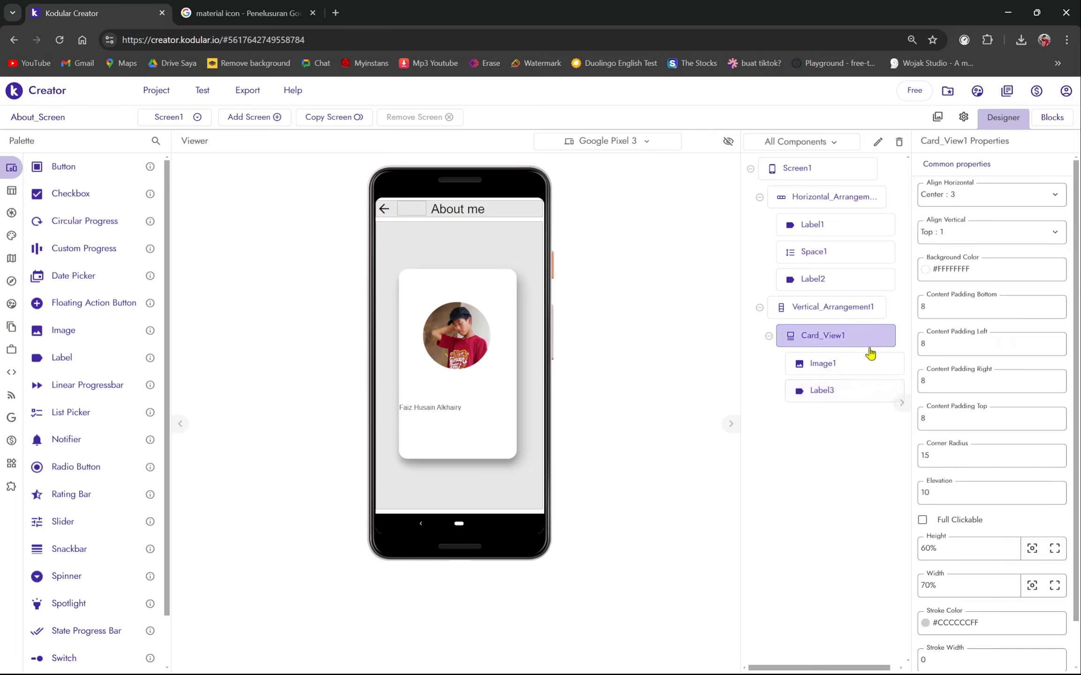
pyautogui.click(854, 390)
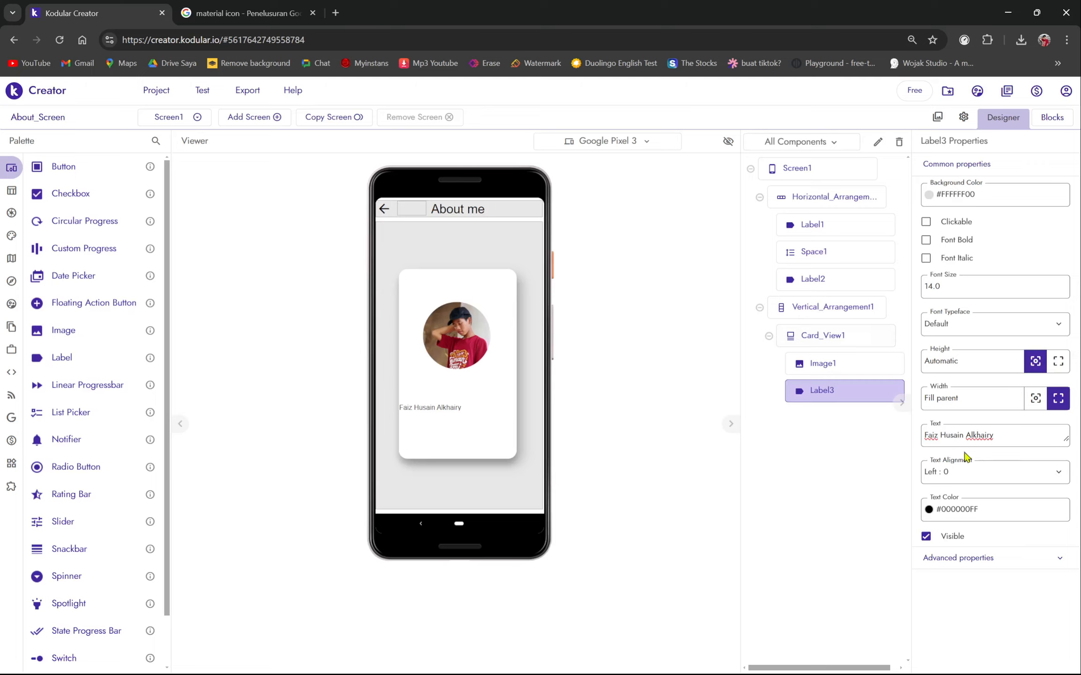
pyautogui.click(926, 241)
pyautogui.click(971, 475)
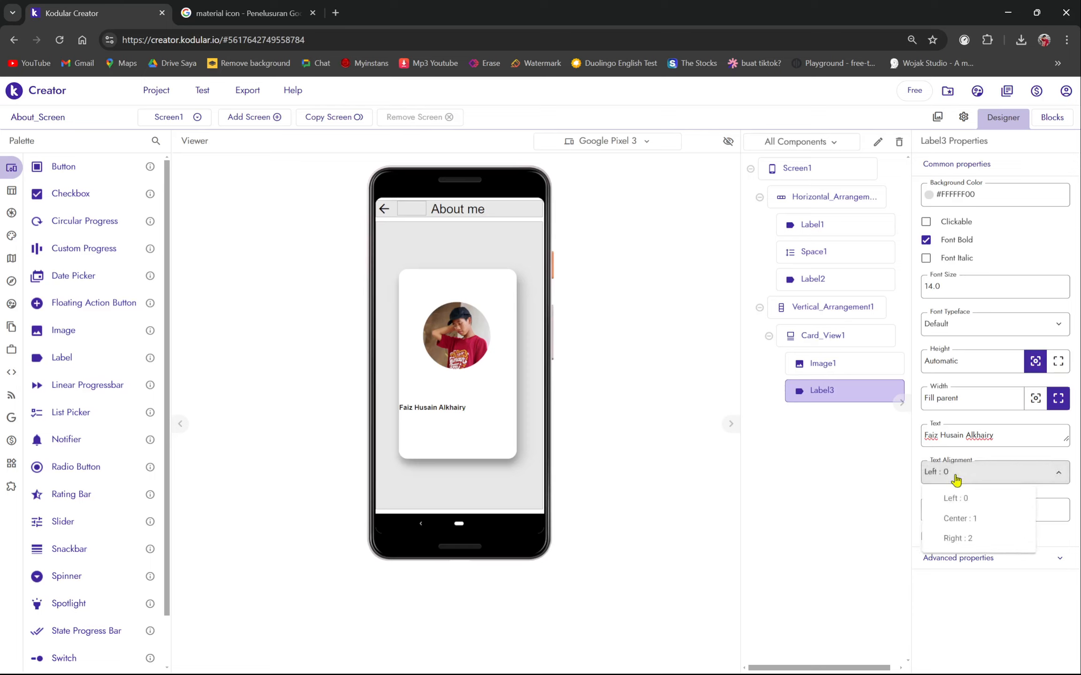
pyautogui.click(956, 518)
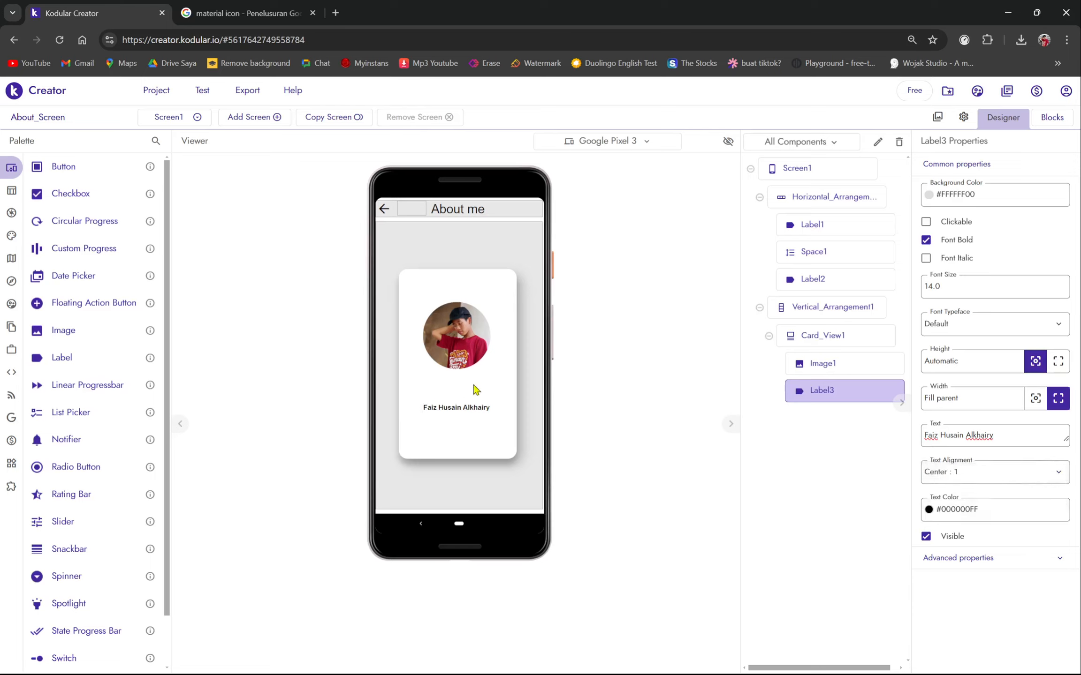
pyautogui.click(955, 468)
pyautogui.click(952, 501)
# - Set Image1's height and width to Fill parent within the card
pyautogui.click(454, 373)
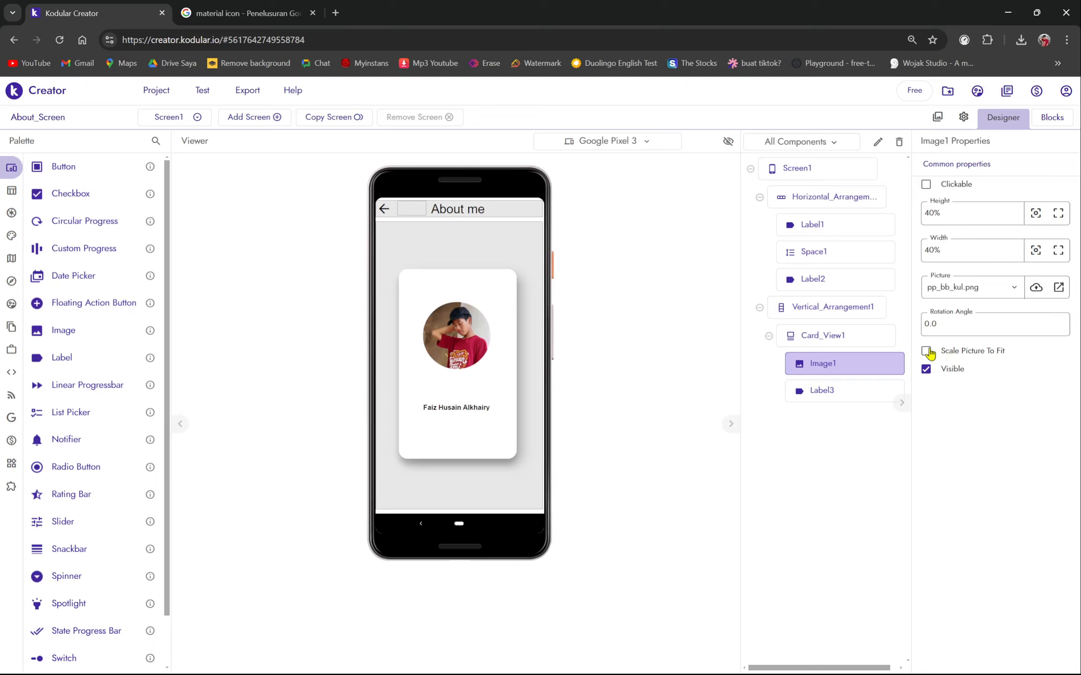
pyautogui.click(1057, 216)
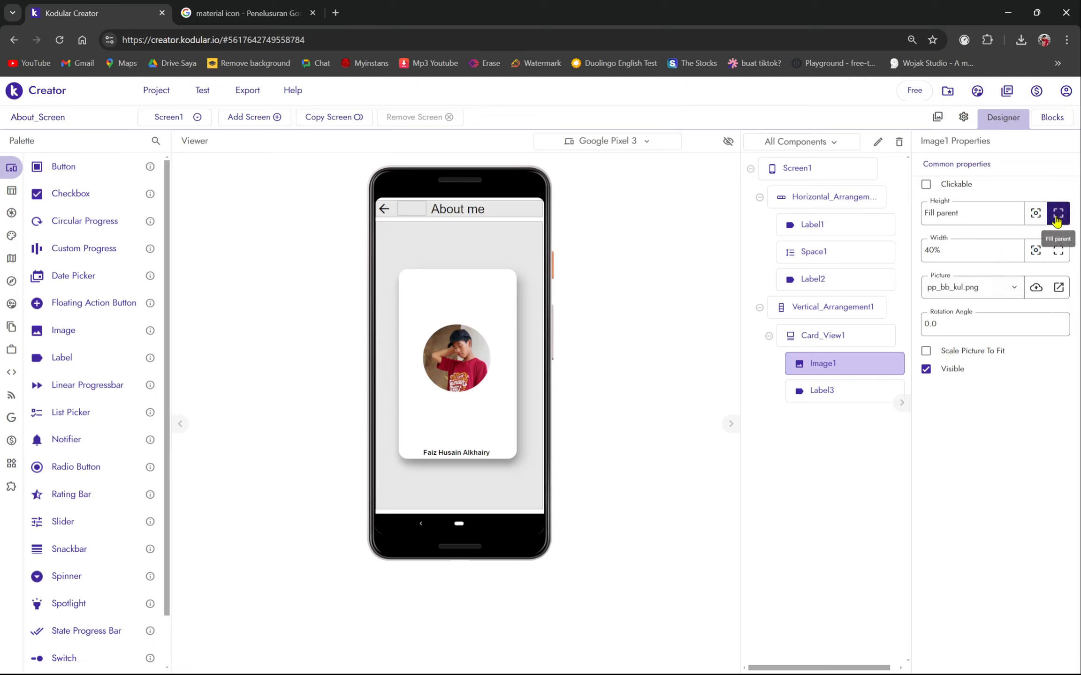
pyautogui.moveTo(472, 451); pyautogui.dragTo(483, 402)
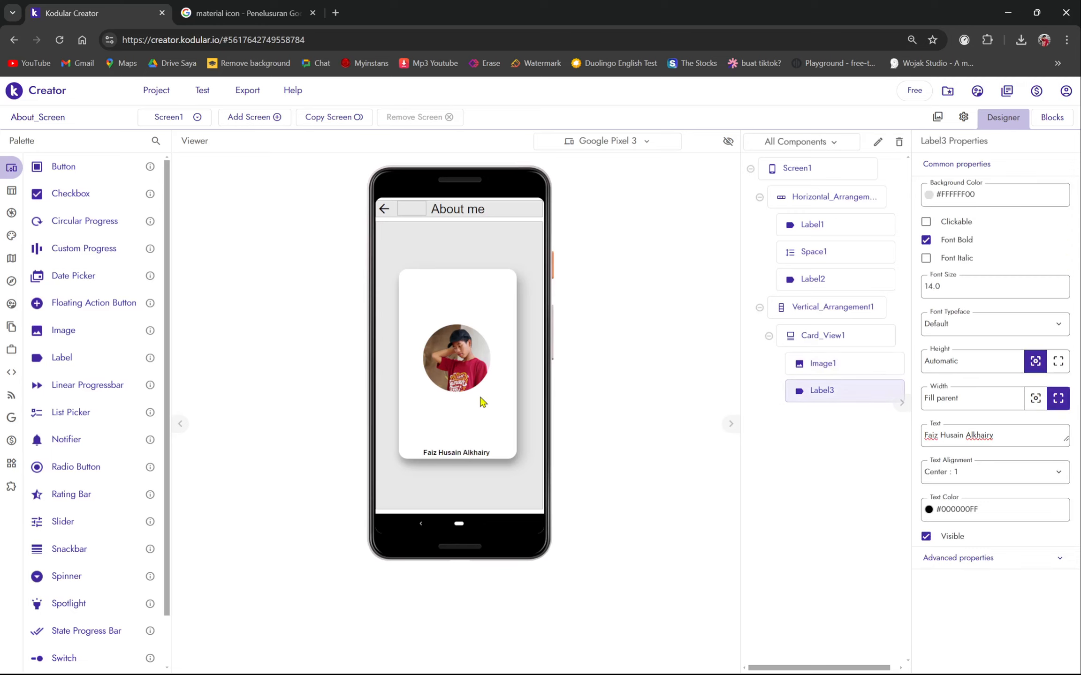
pyautogui.click(849, 374)
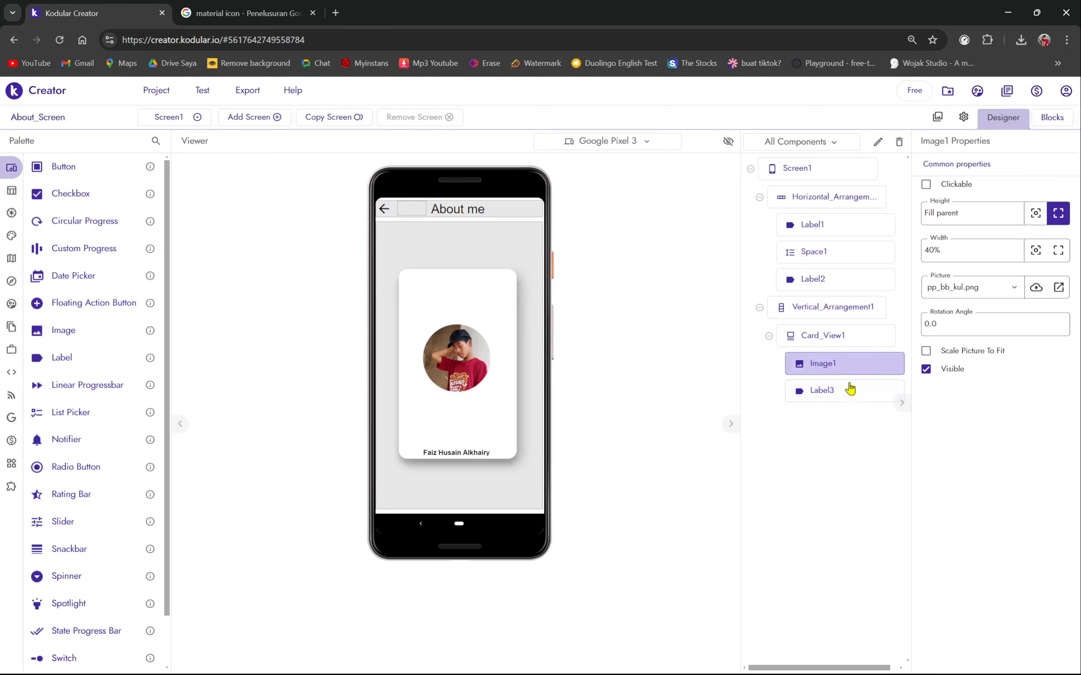
pyautogui.click(849, 381)
pyautogui.click(845, 370)
pyautogui.click(1057, 250)
# - Nudge the name label toward the photo, then bring up NoxPlayer from the taskbar
pyautogui.moveTo(429, 449); pyautogui.dragTo(458, 400)
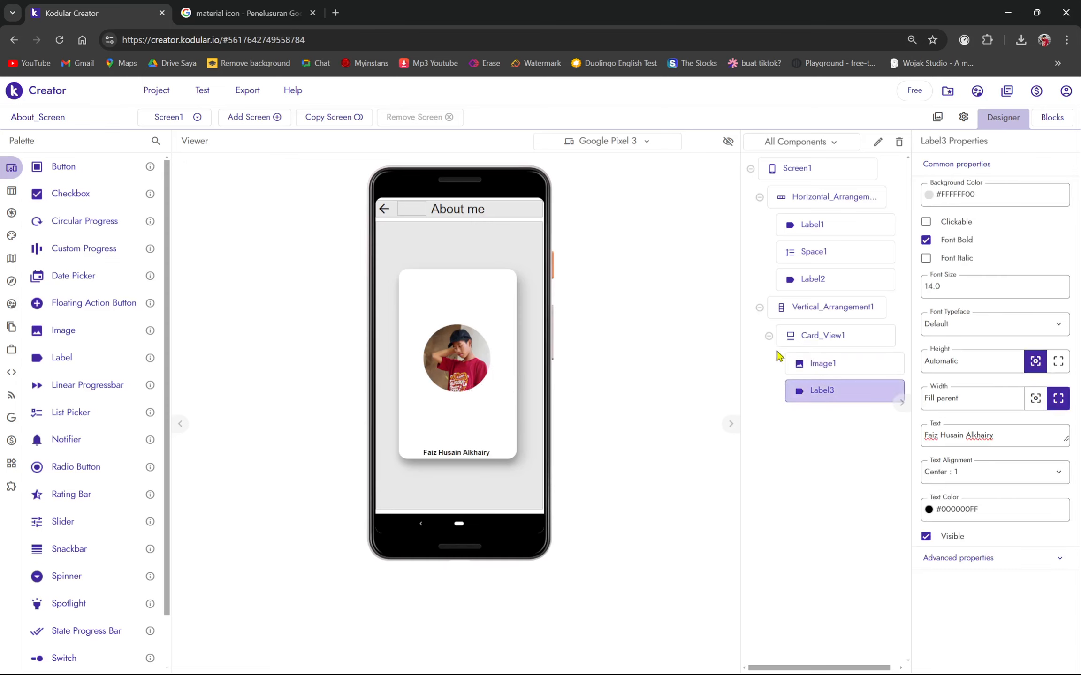
pyautogui.press('super')
pyautogui.press('super')
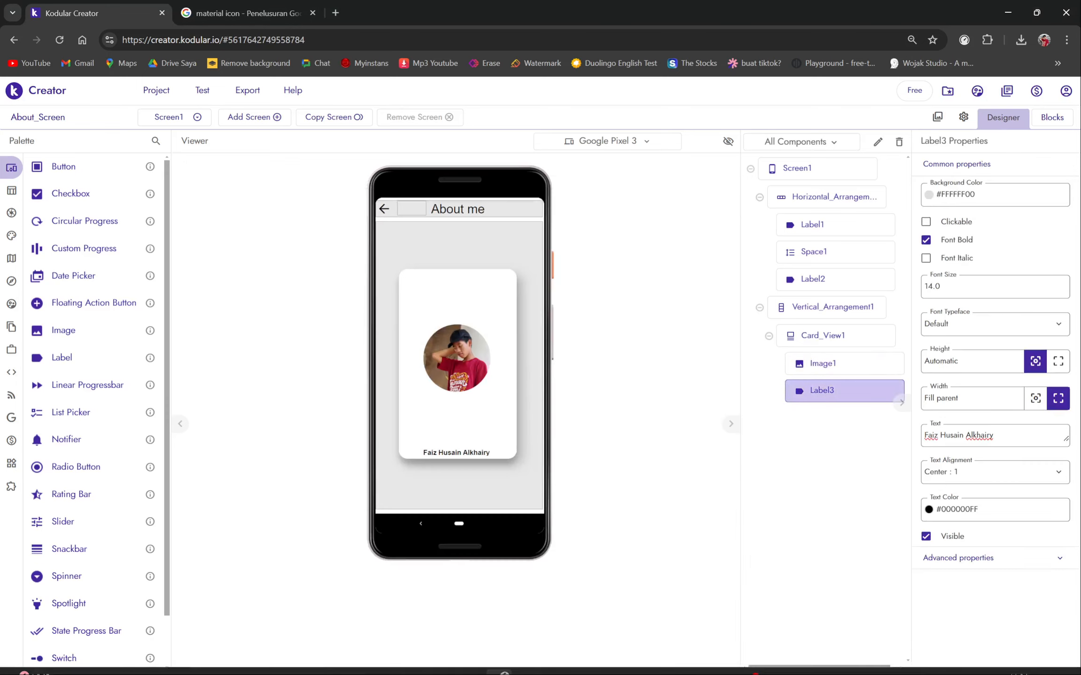
pyautogui.click(721, 660)
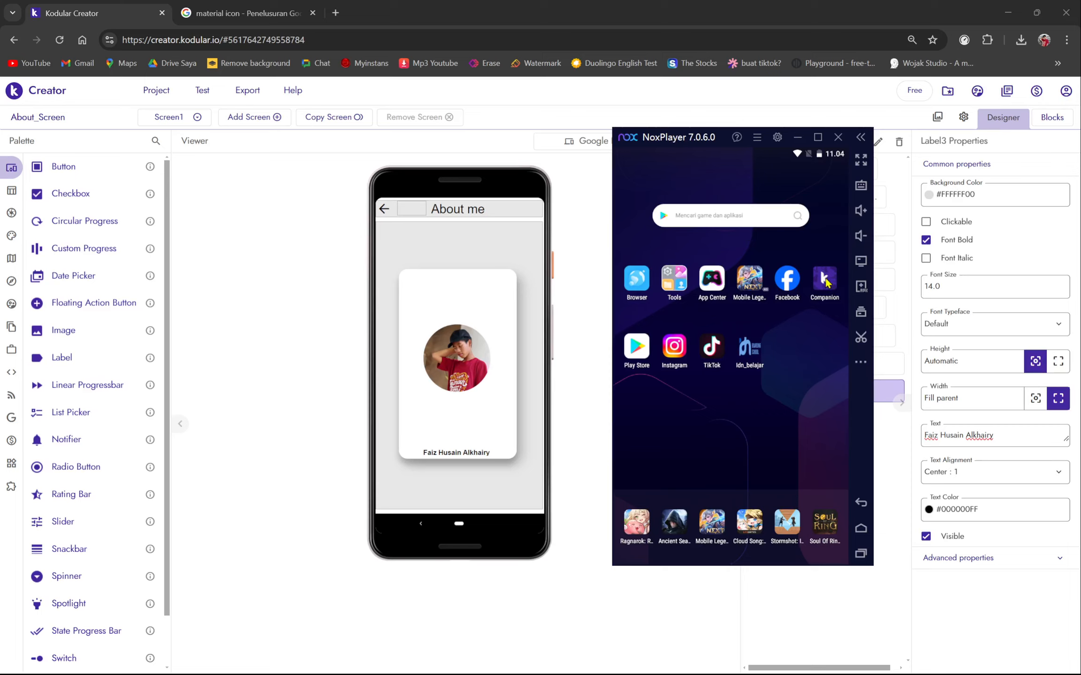
# - Launch Kodular Companion in NoxPlayer and request a connection code via Test > Connect to companion
pyautogui.click(826, 282)
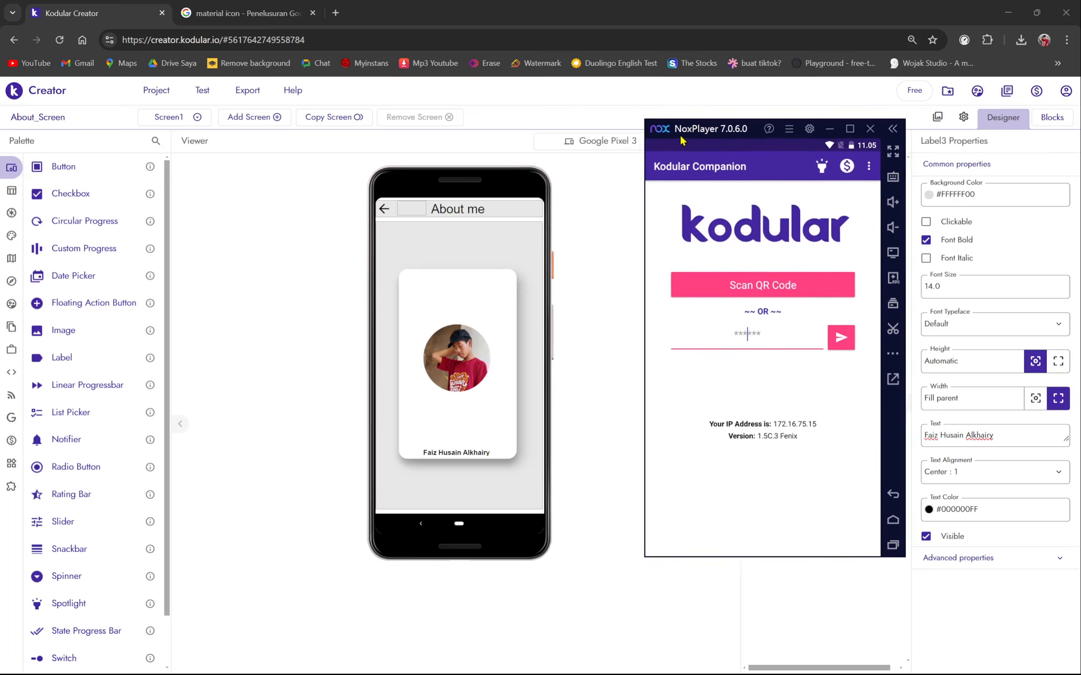
pyautogui.click(202, 90)
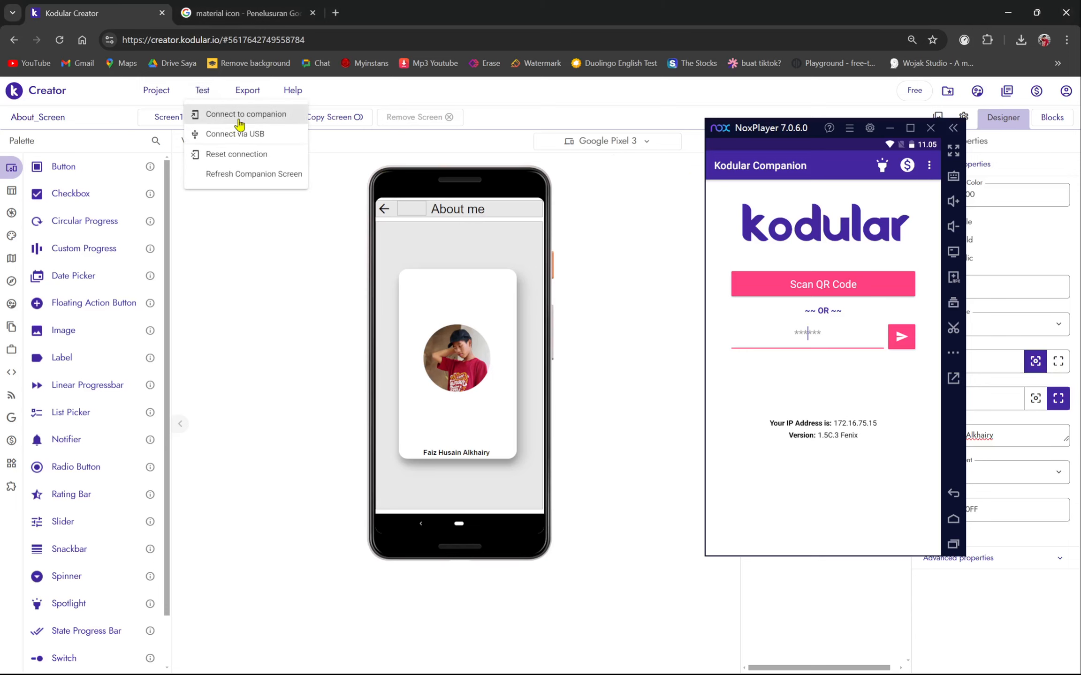
pyautogui.click(240, 121)
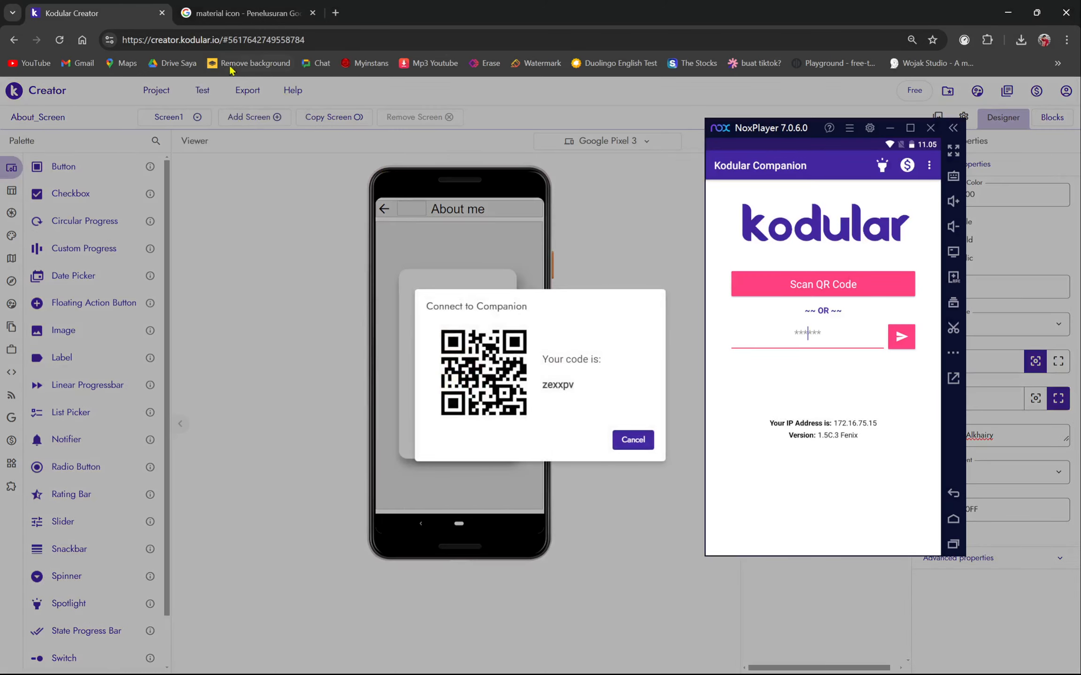
pyautogui.click(633, 440)
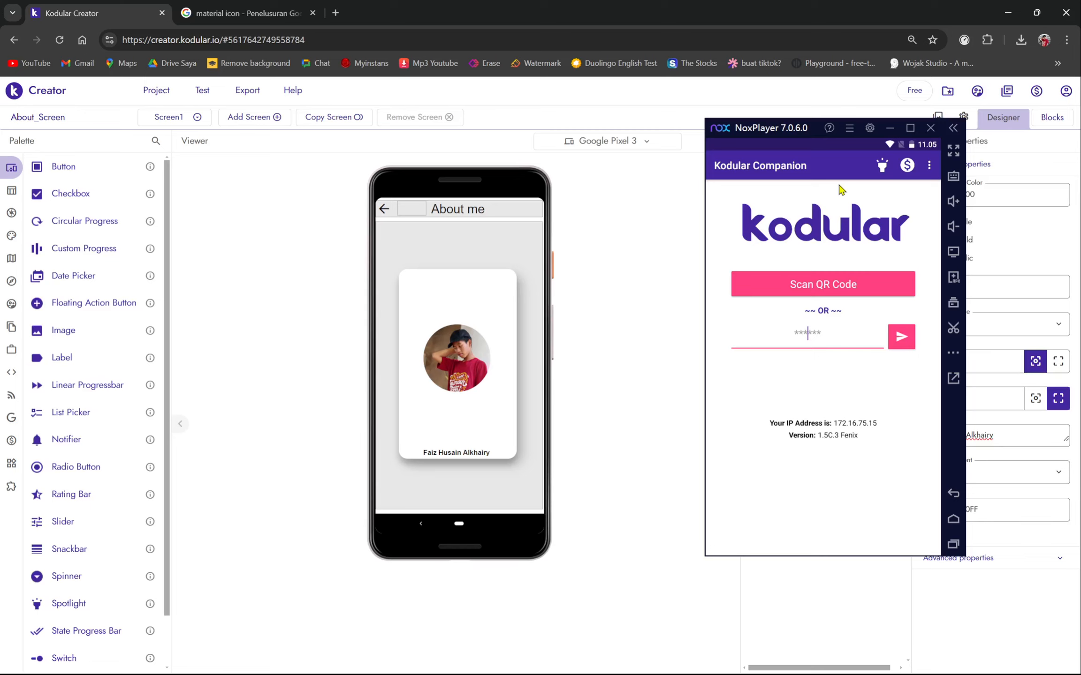
pyautogui.moveTo(769, 130); pyautogui.dragTo(703, 126)
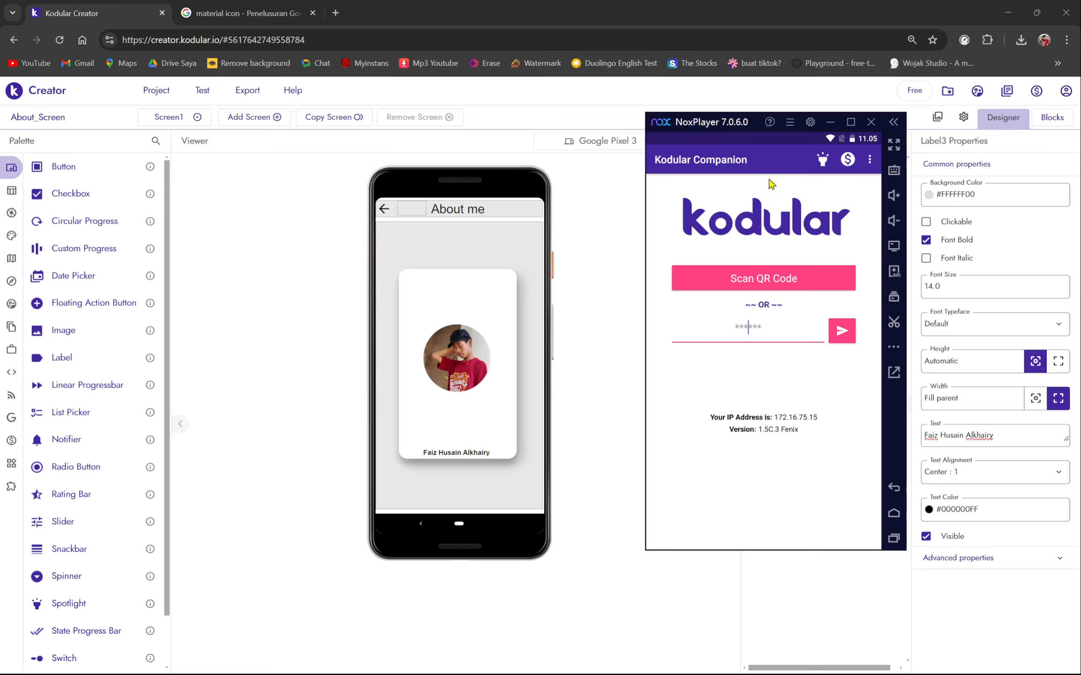
# - Request a fresh code, enter it in Companion and send it to connect
pyautogui.click(209, 98)
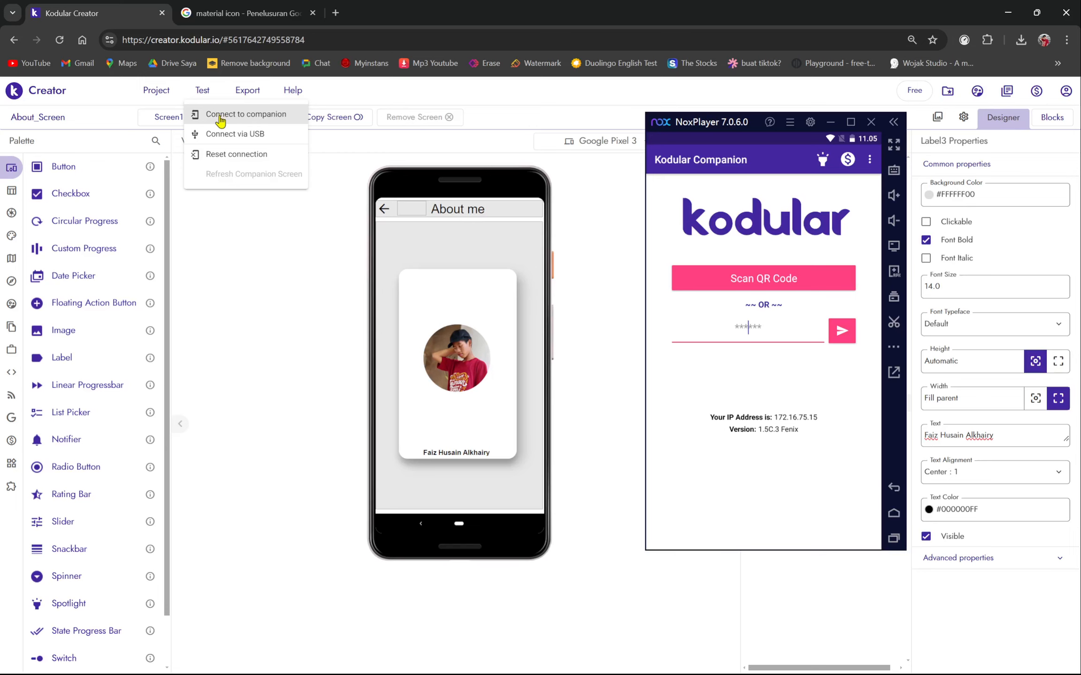
pyautogui.click(222, 115)
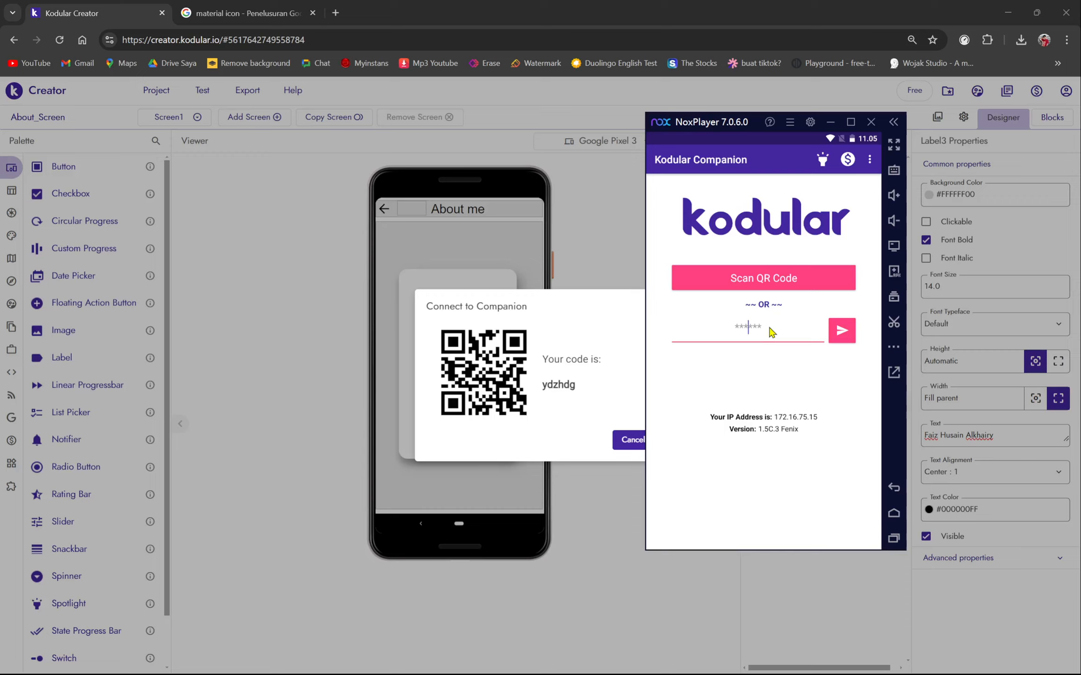
pyautogui.write('ydzhdg')
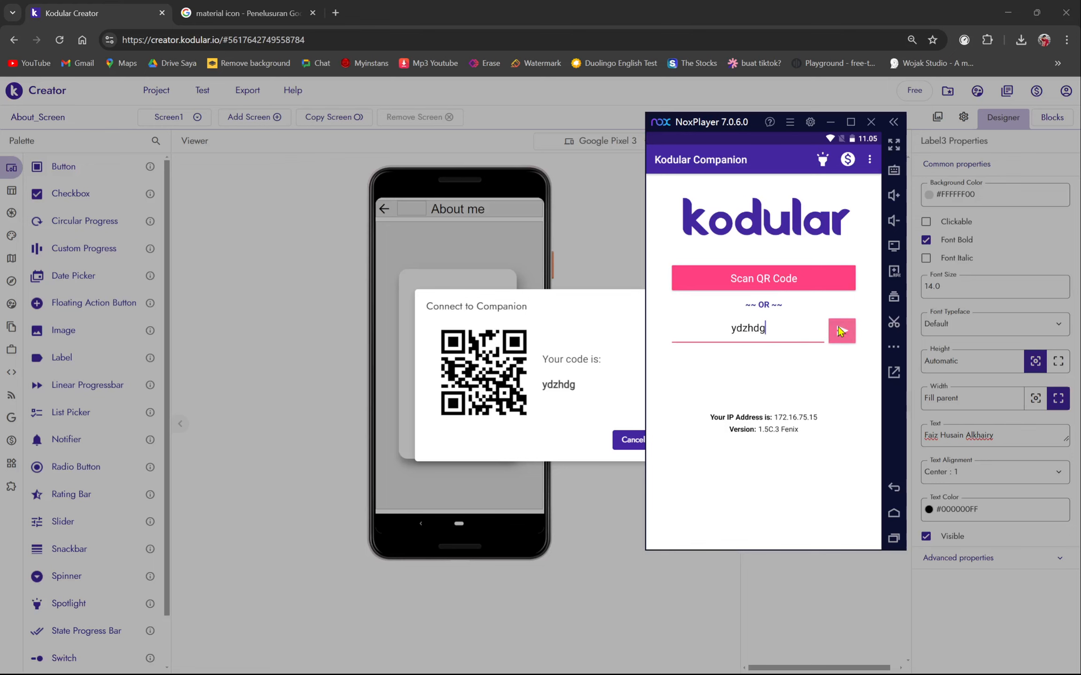
pyautogui.click(837, 327)
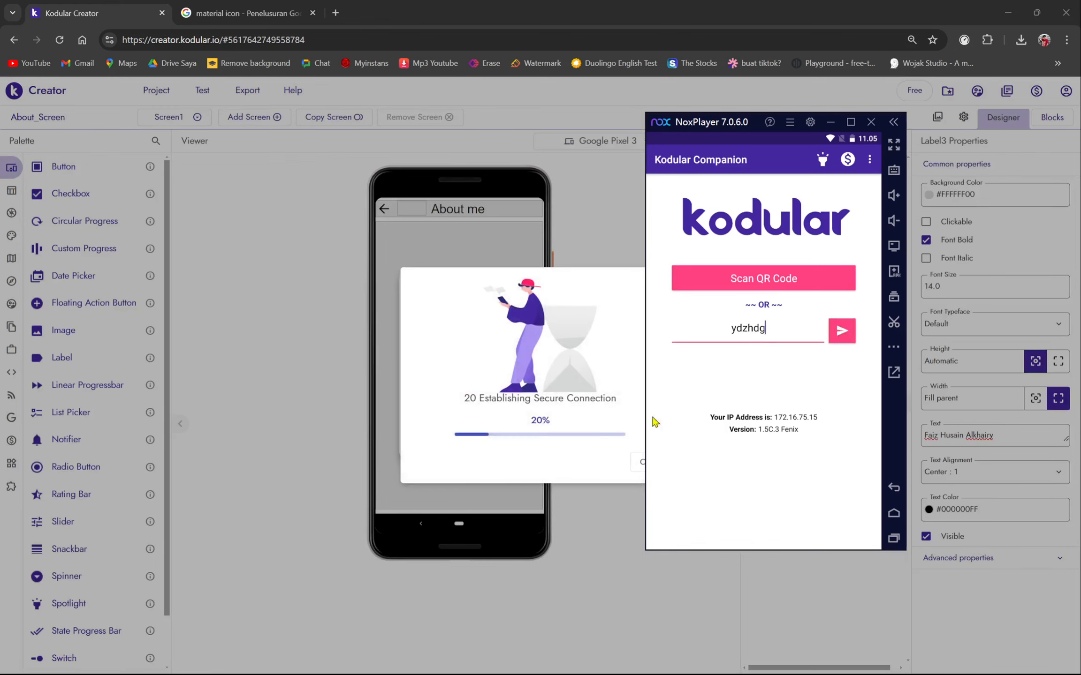
pyautogui.moveTo(545, 400); pyautogui.dragTo(610, 402)
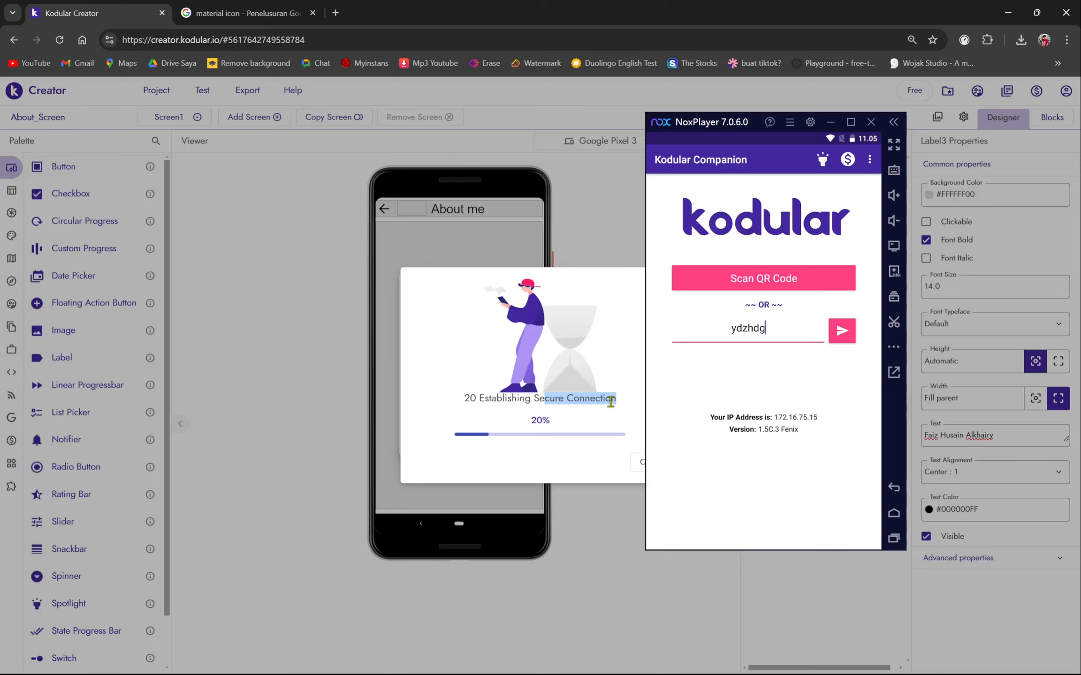
pyautogui.moveTo(699, 122); pyautogui.dragTo(755, 119)
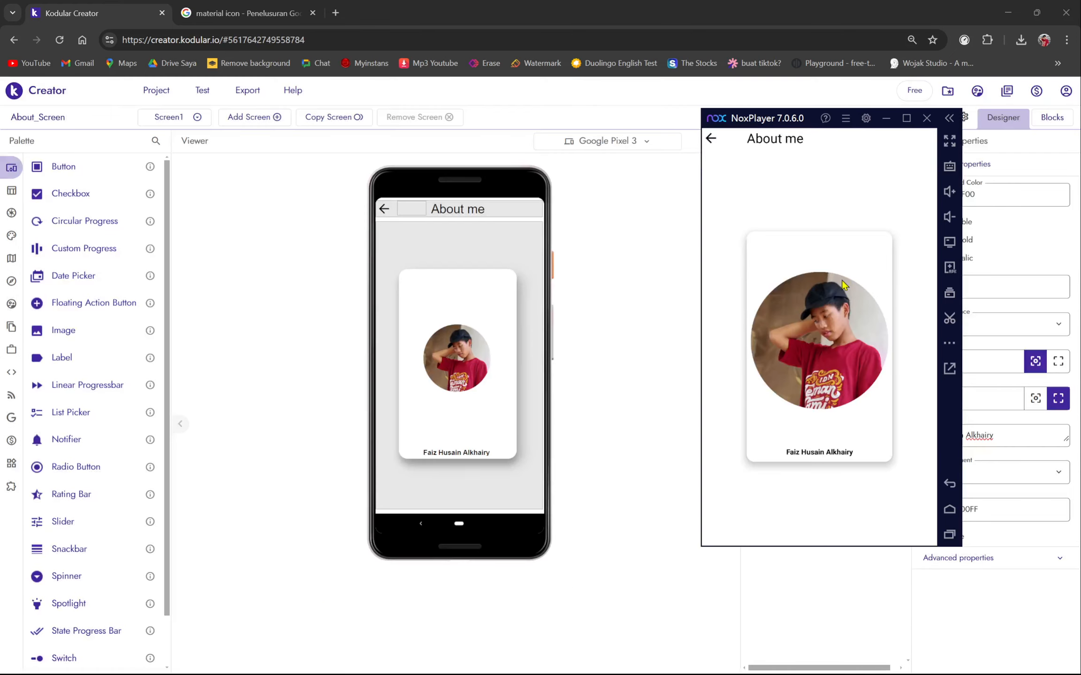
pyautogui.moveTo(791, 123); pyautogui.dragTo(671, 127)
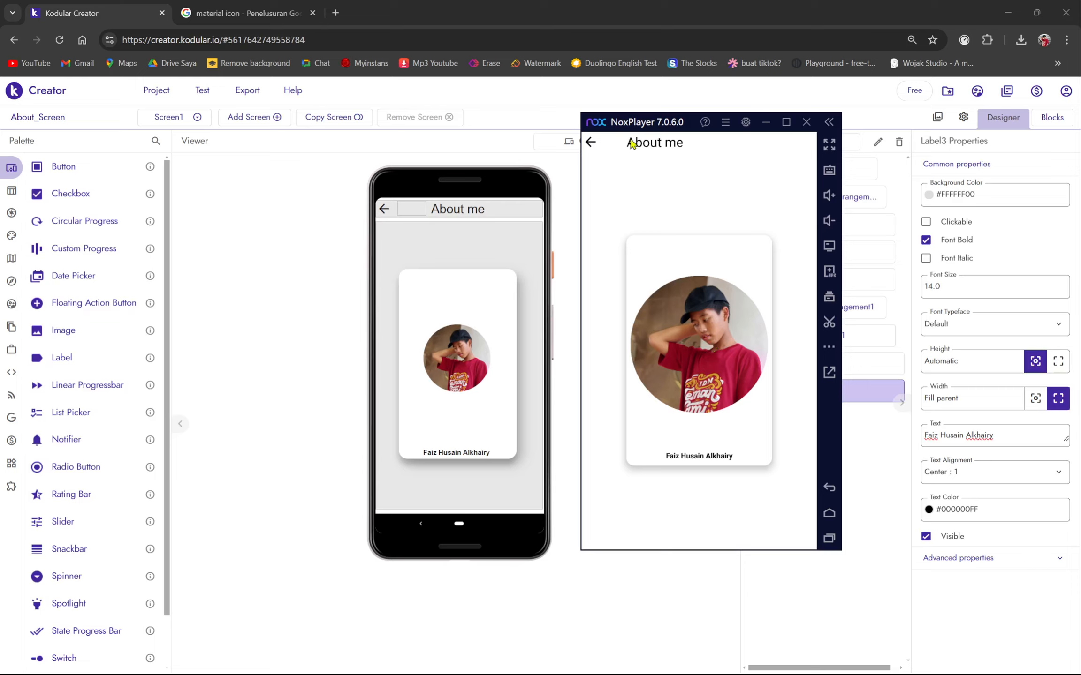
pyautogui.moveTo(629, 125); pyautogui.dragTo(674, 152)
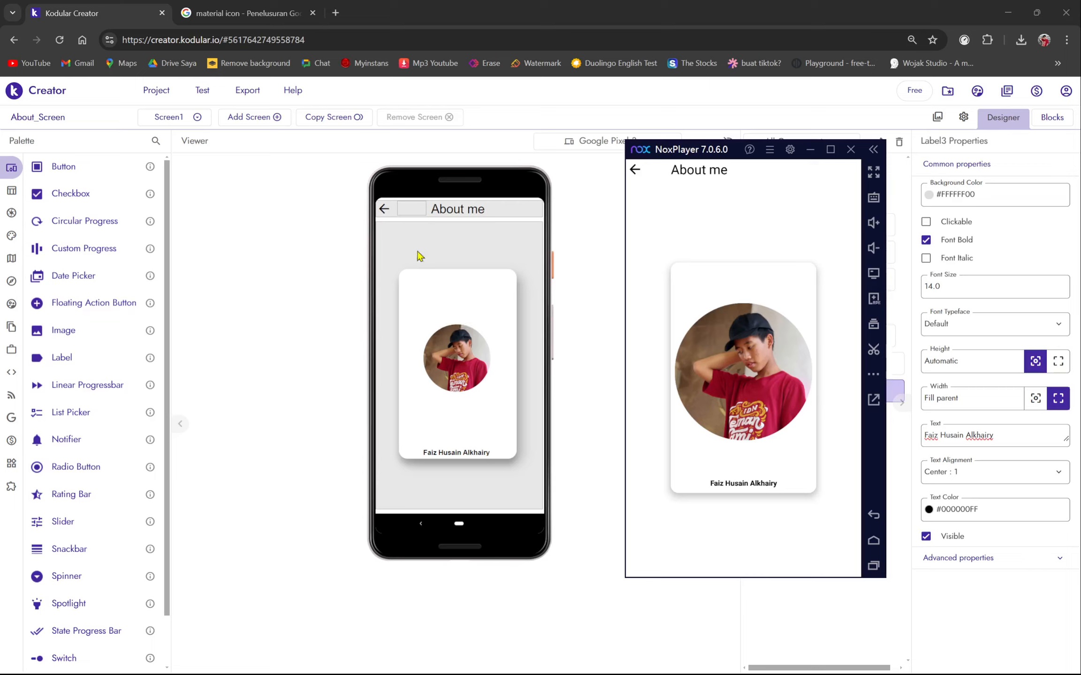
pyautogui.moveTo(722, 159); pyautogui.dragTo(689, 177)
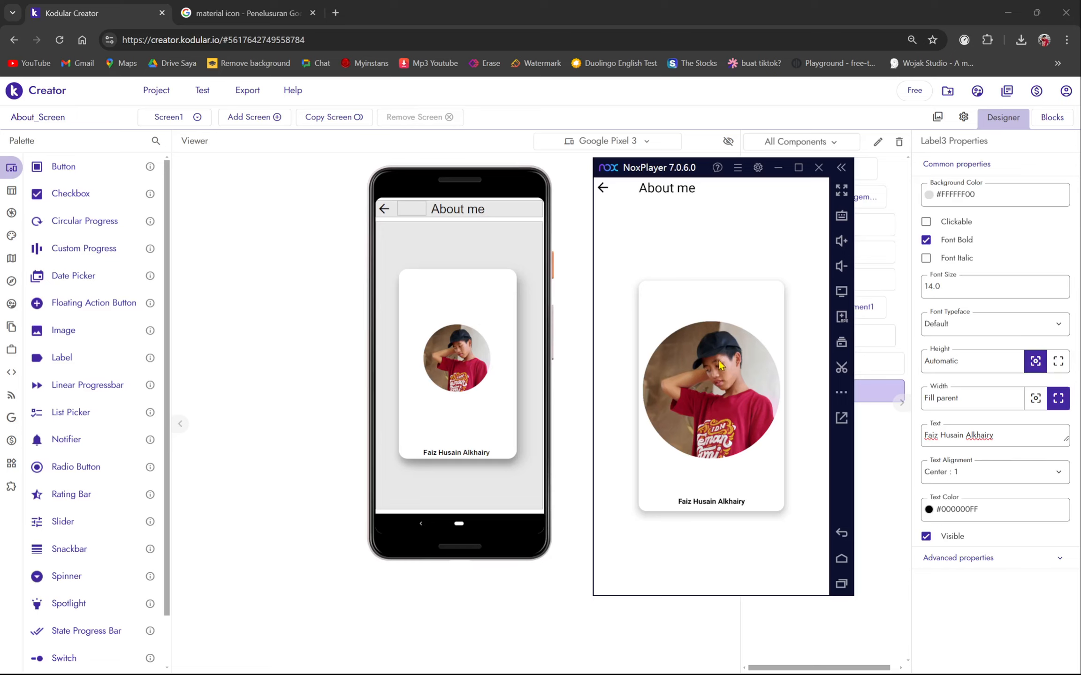
pyautogui.moveTo(511, 186); pyautogui.dragTo(613, 187)
# - Set Image1's width to 30%, replacing earlier 10% and 20px attempts
pyautogui.click(870, 370)
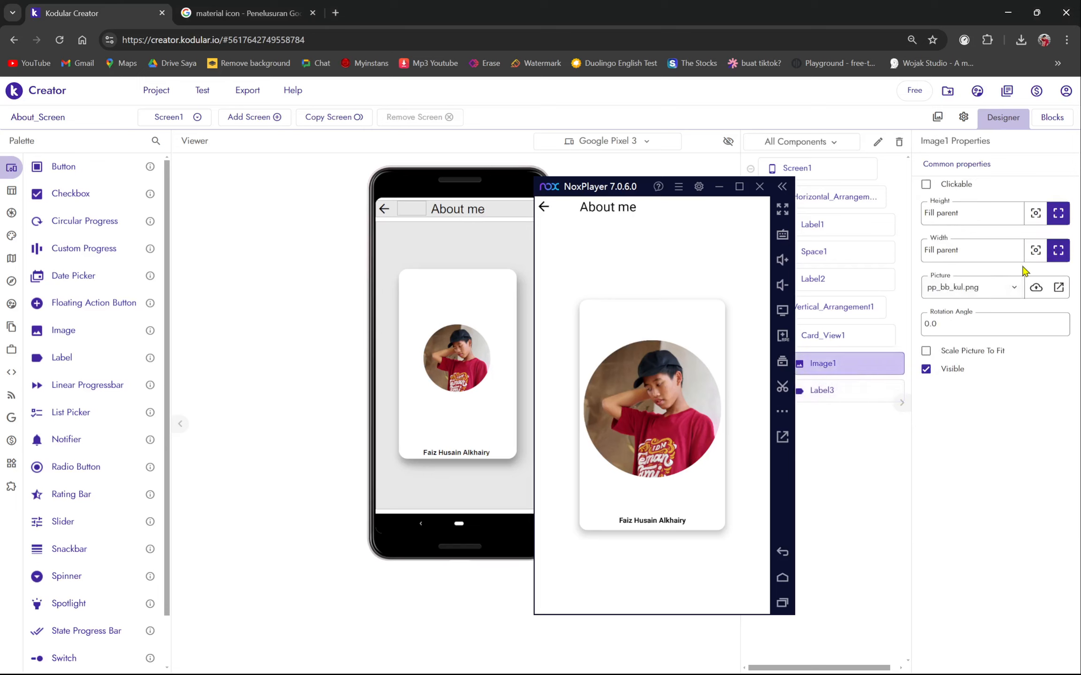
pyautogui.click(1003, 258)
pyautogui.write('10')
pyautogui.press('Return')
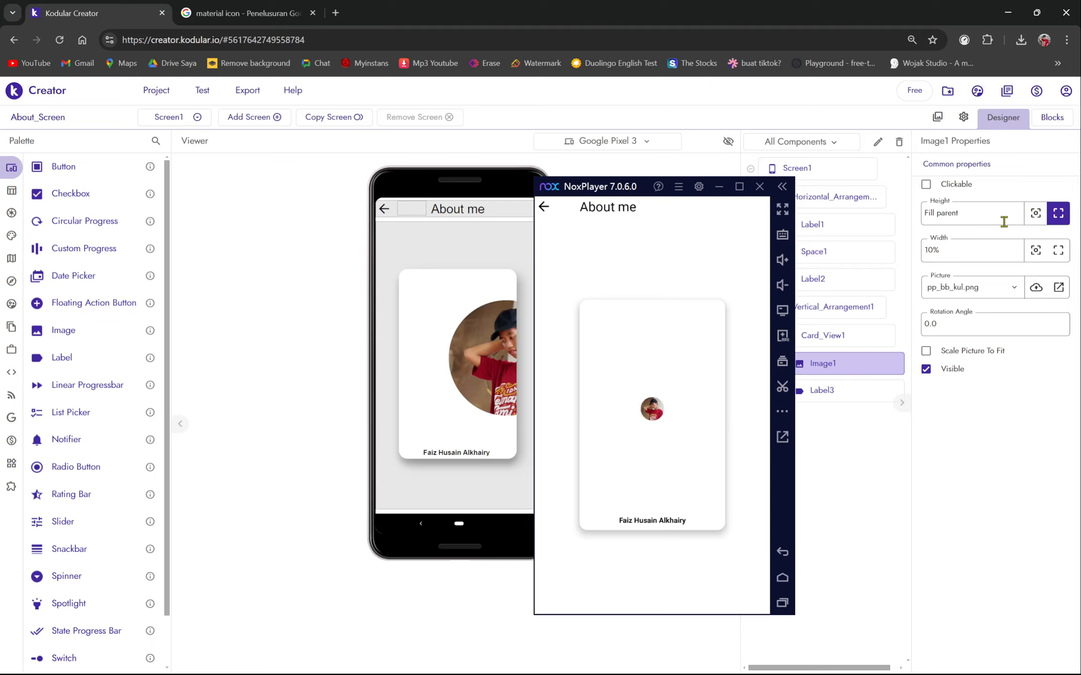
pyautogui.click(947, 260)
pyautogui.press('BackSpace')
pyautogui.write('20px')
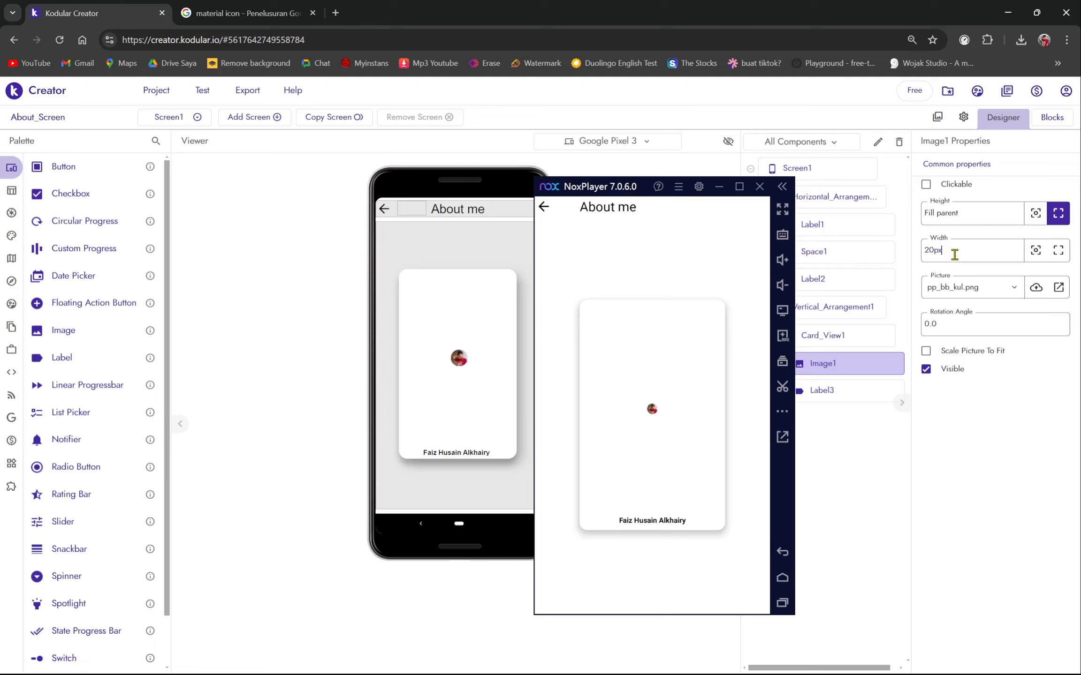
pyautogui.doubleClick(955, 255)
pyautogui.click(955, 255)
pyautogui.press('BackSpace')
pyautogui.write('%')
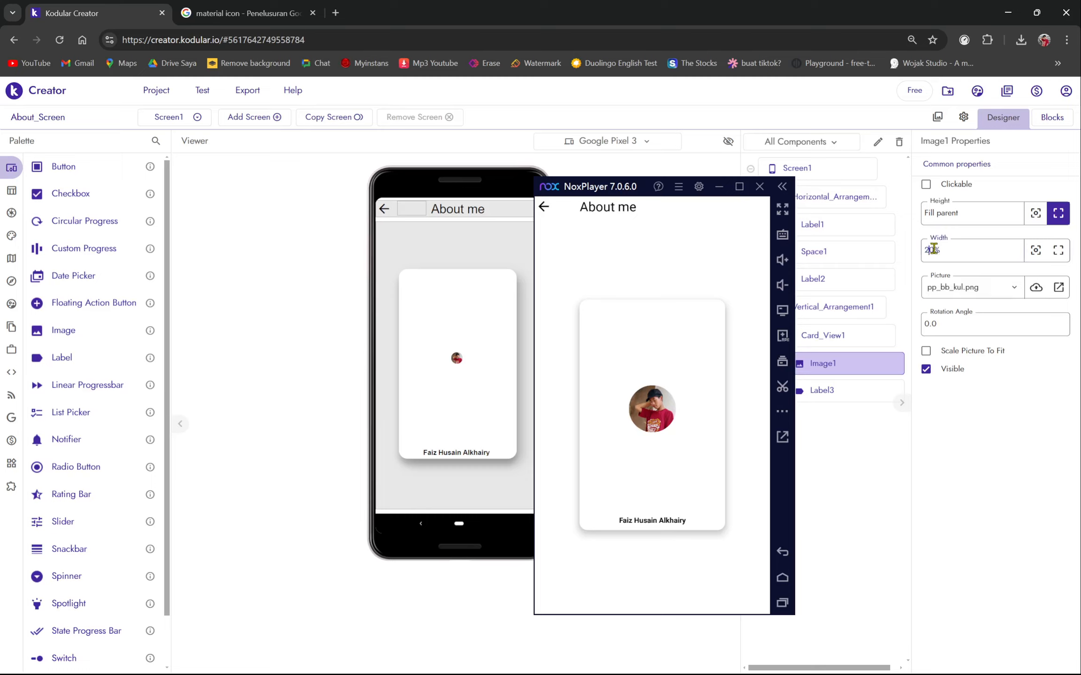
pyautogui.write('3')
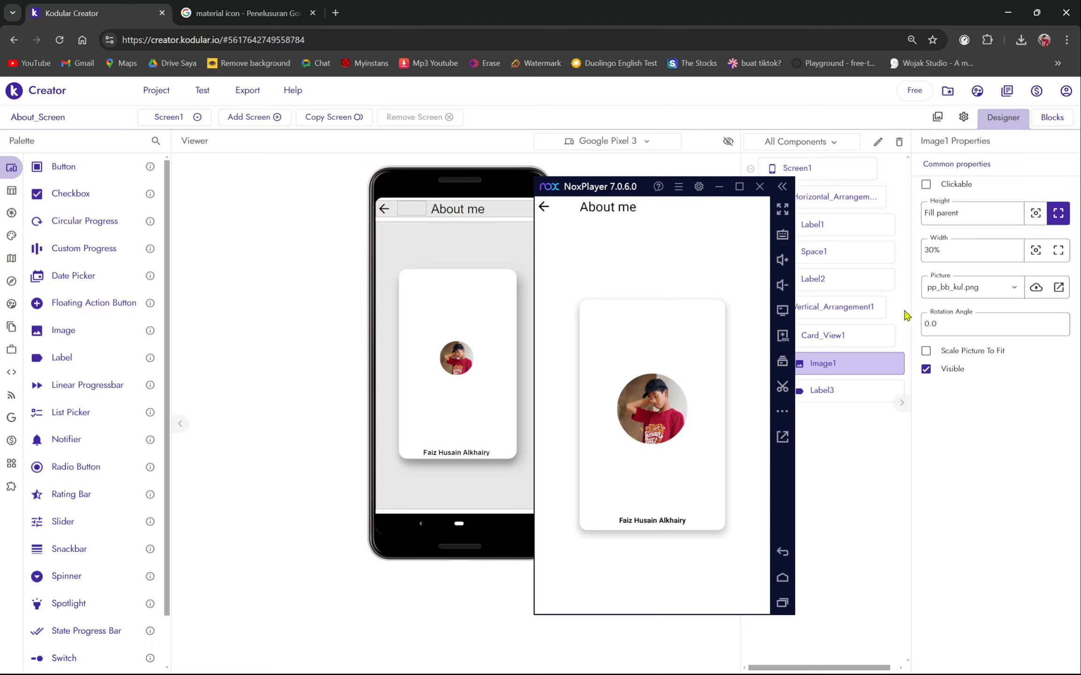
pyautogui.moveTo(636, 187); pyautogui.dragTo(482, 192)
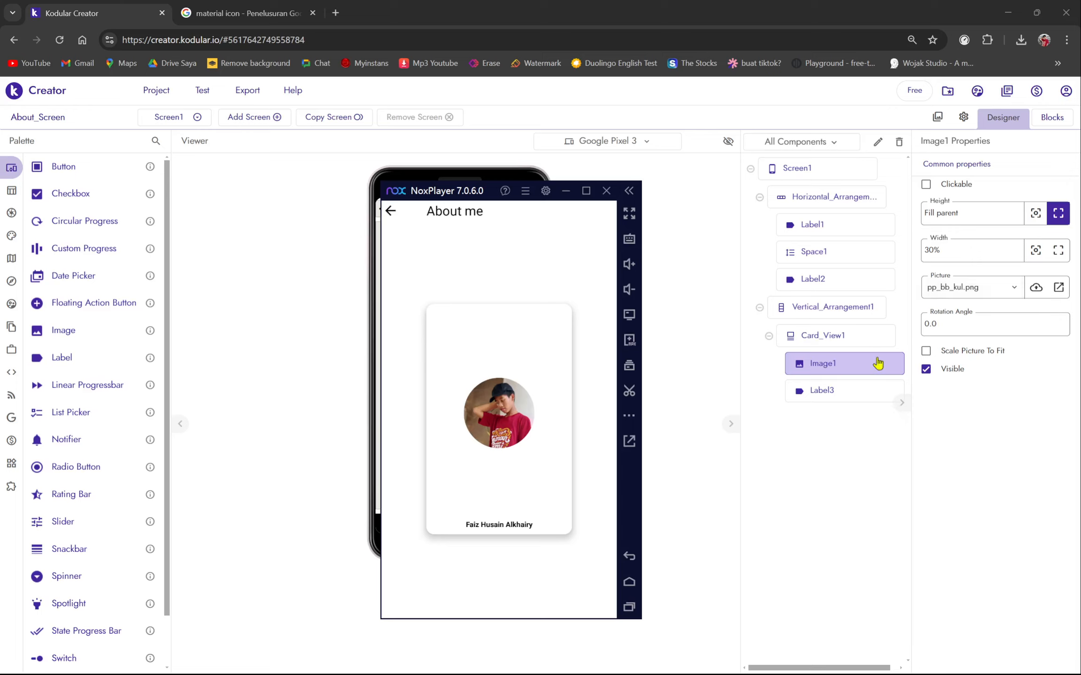
# - Keep Card_View1's contents centred vertically, leaving its background colour white
pyautogui.click(856, 340)
pyautogui.click(952, 234)
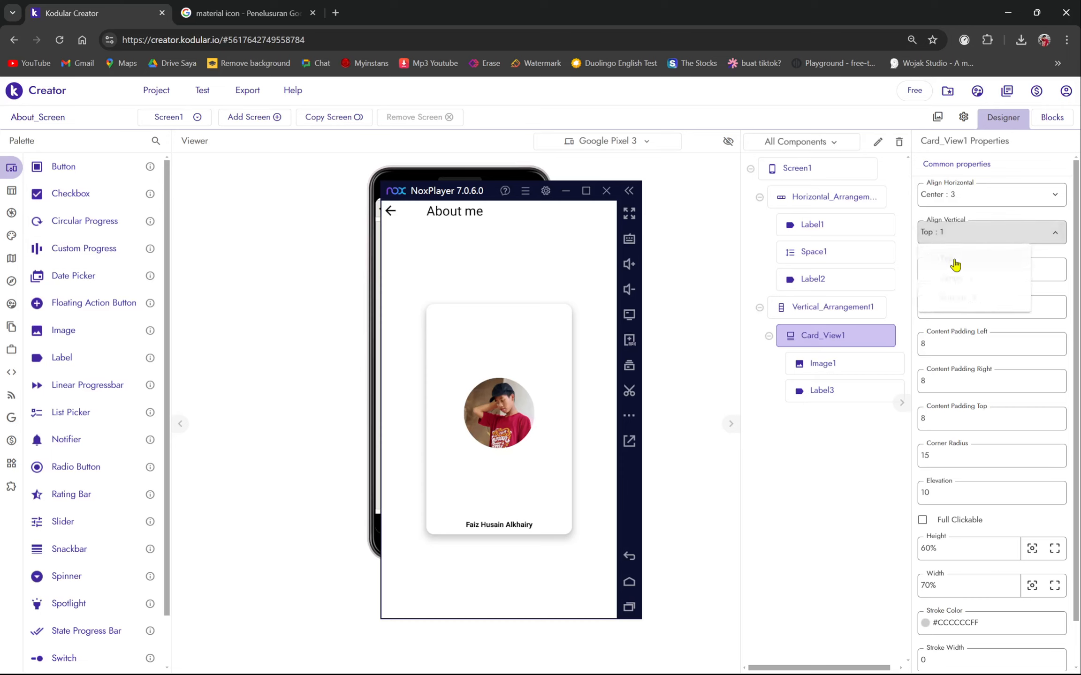
pyautogui.click(963, 281)
pyautogui.click(960, 280)
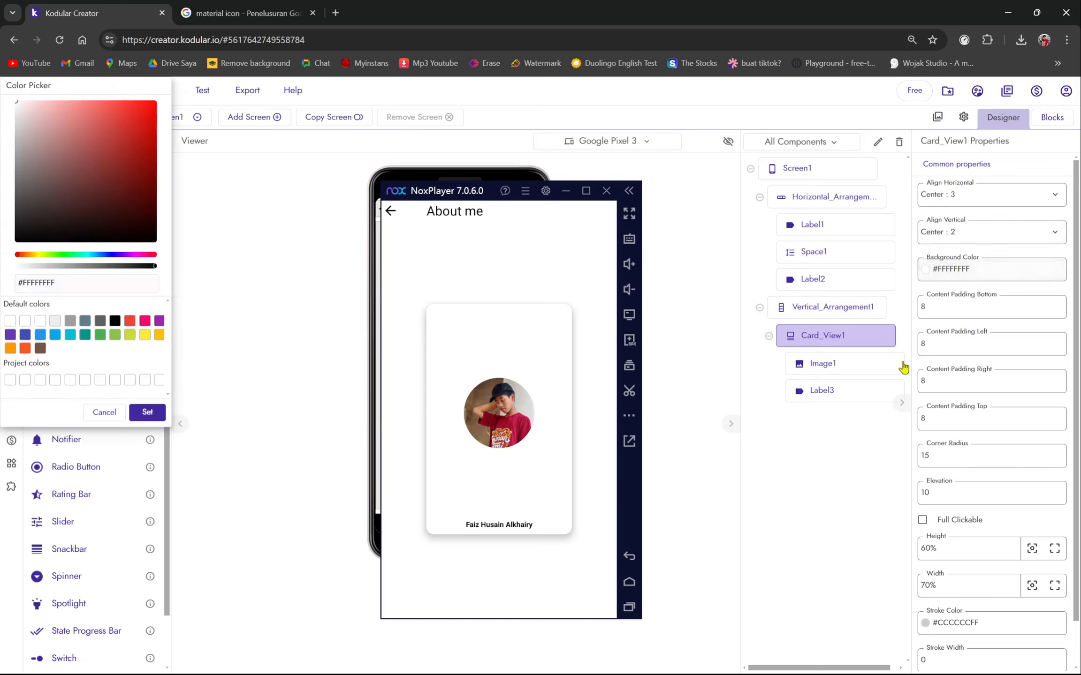
pyautogui.click(132, 419)
pyautogui.click(960, 269)
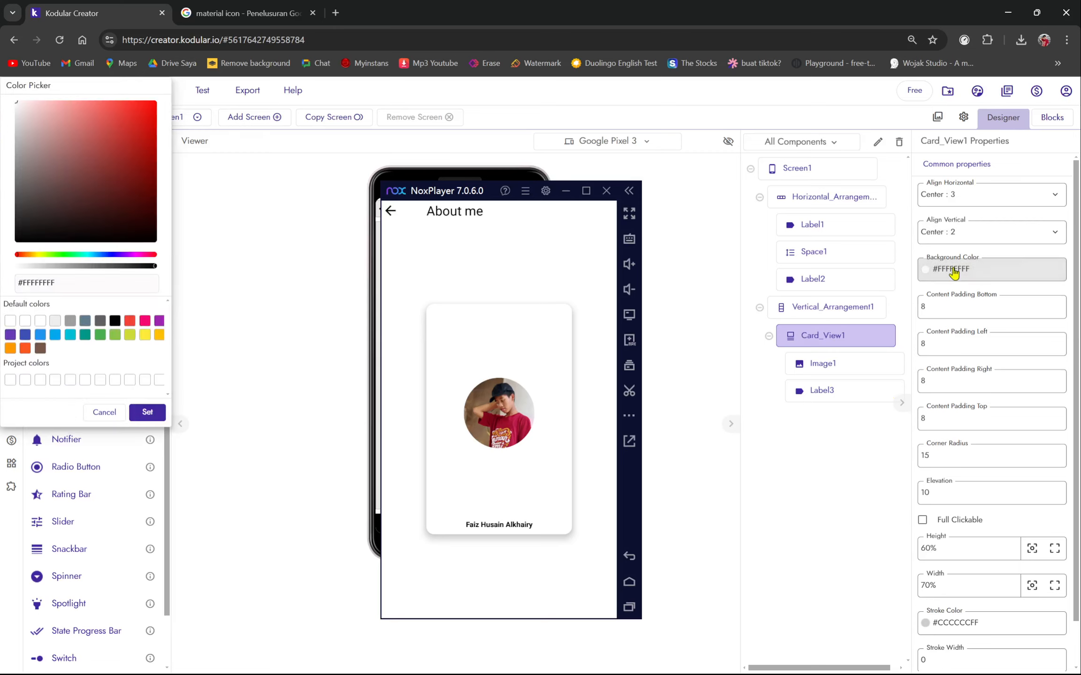
pyautogui.click(146, 412)
pyautogui.click(957, 232)
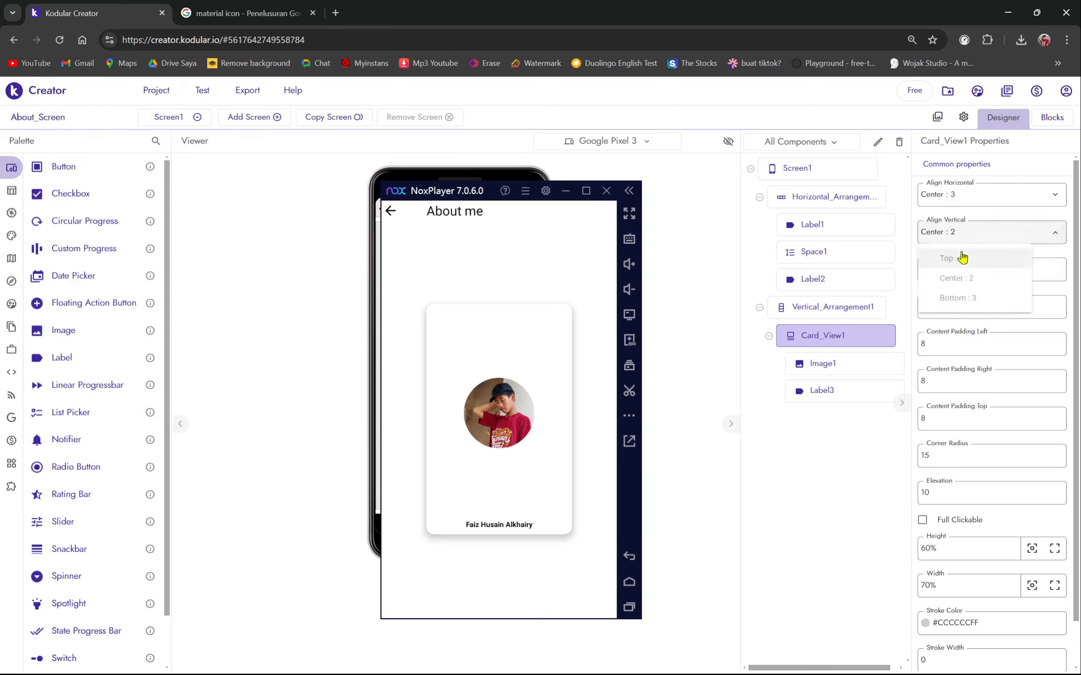
pyautogui.click(953, 260)
pyautogui.moveTo(453, 196); pyautogui.dragTo(592, 194)
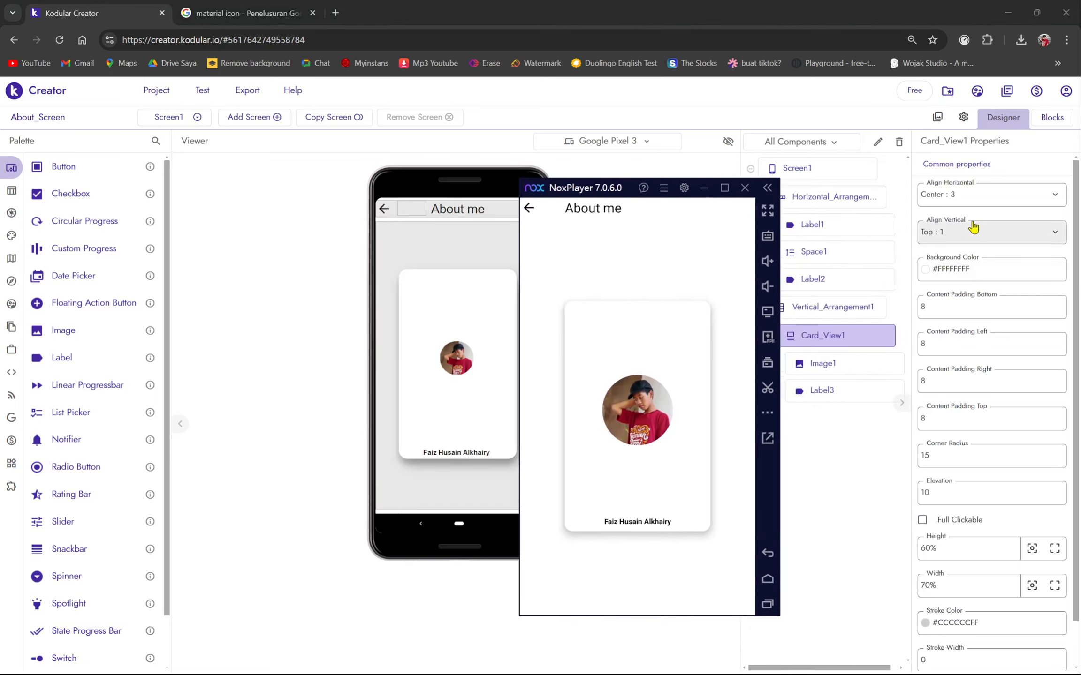
pyautogui.click(960, 234)
pyautogui.click(960, 277)
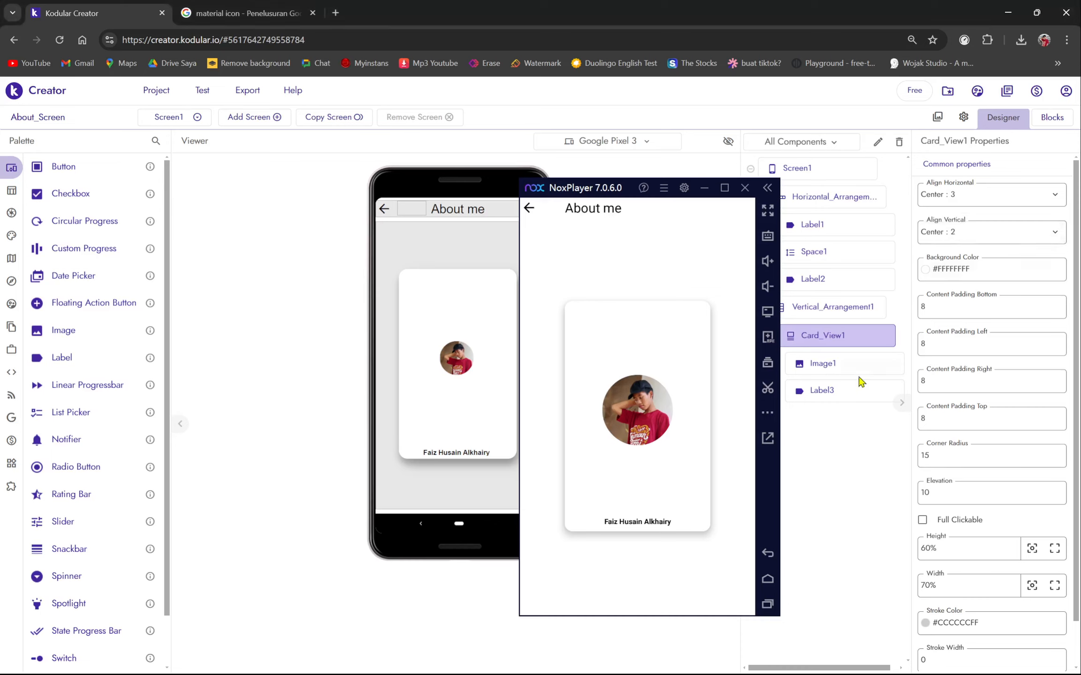
# - Set Image1's height to 20% so the name sits just beneath the photo
pyautogui.click(862, 370)
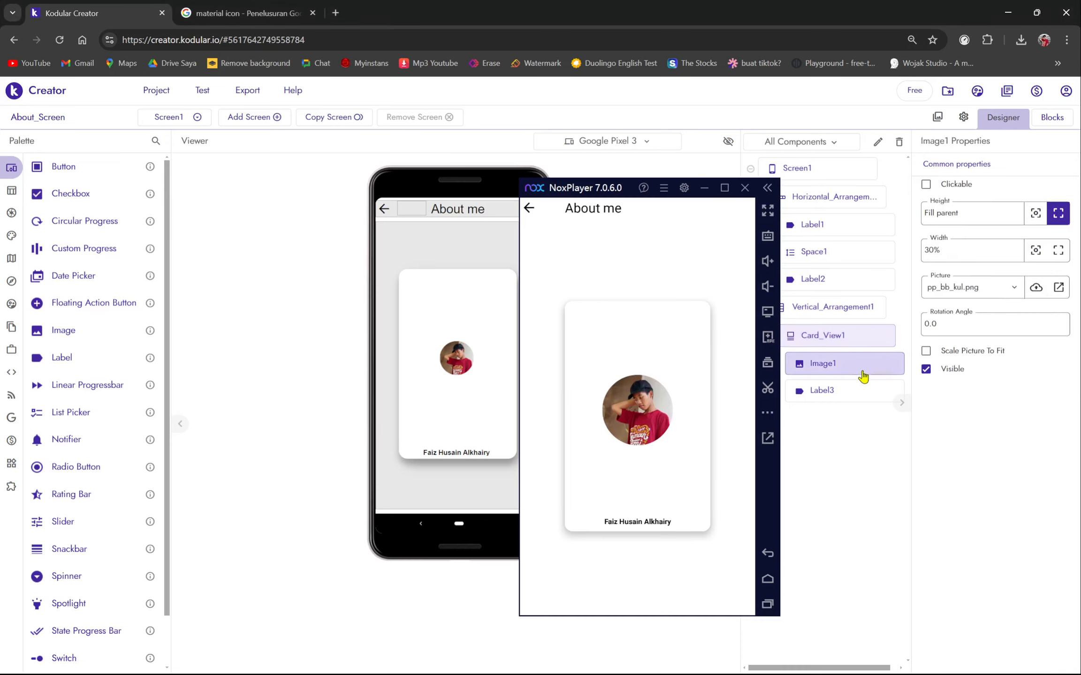
pyautogui.click(1036, 215)
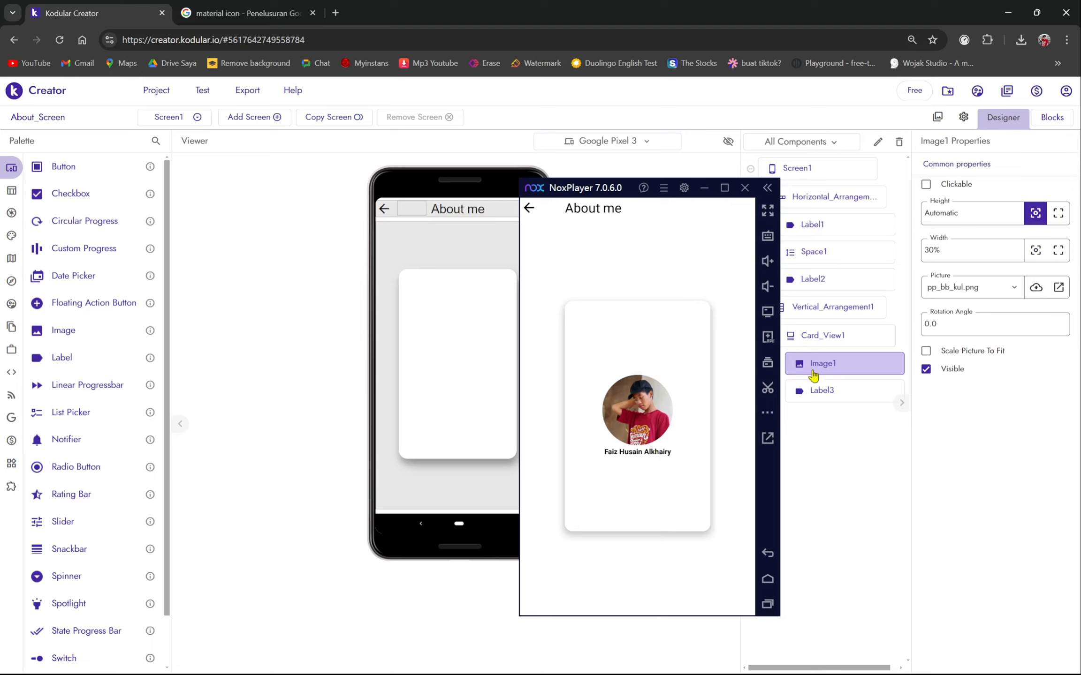
pyautogui.moveTo(557, 194); pyautogui.dragTo(611, 179)
pyautogui.click(993, 217)
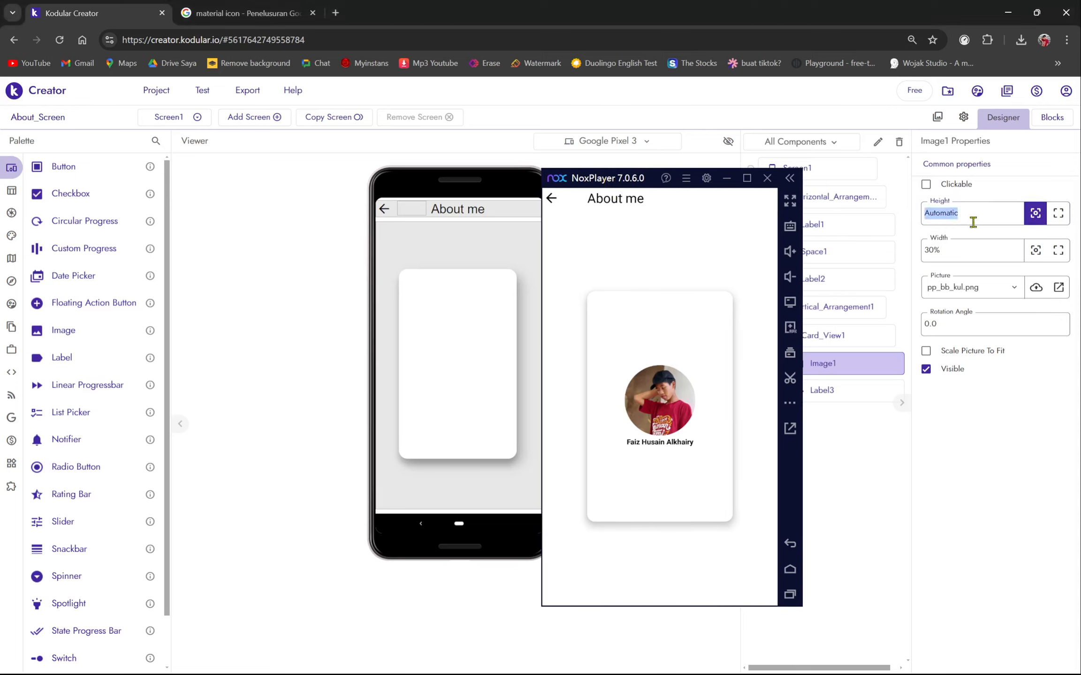
pyautogui.press('BackSpace')
pyautogui.write('30%')
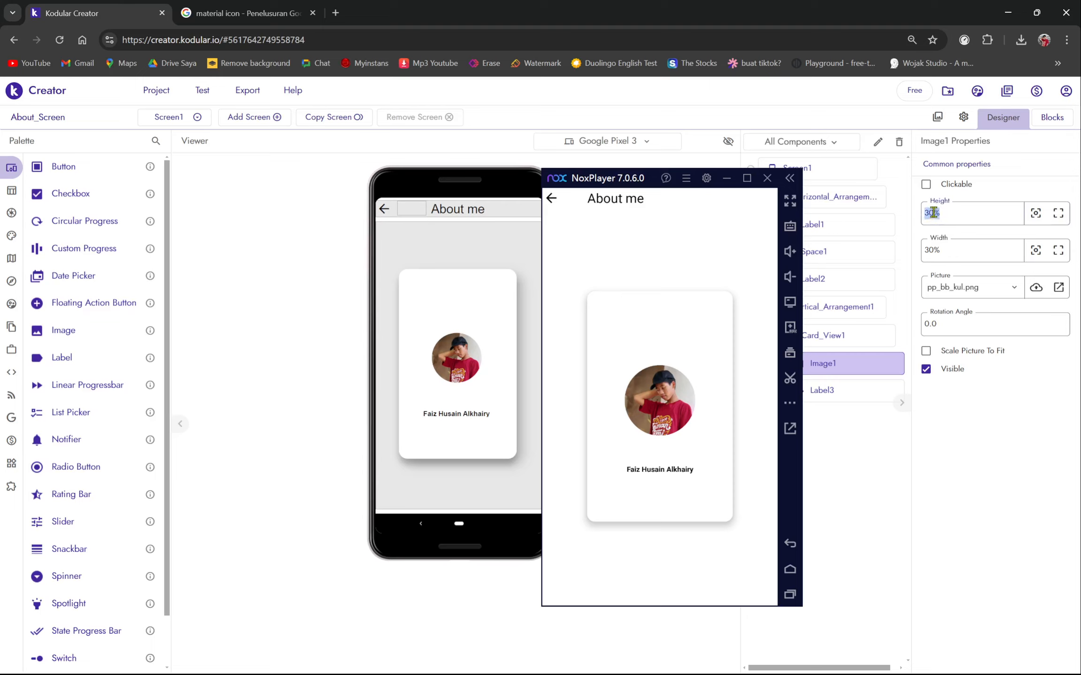
pyautogui.click(928, 212)
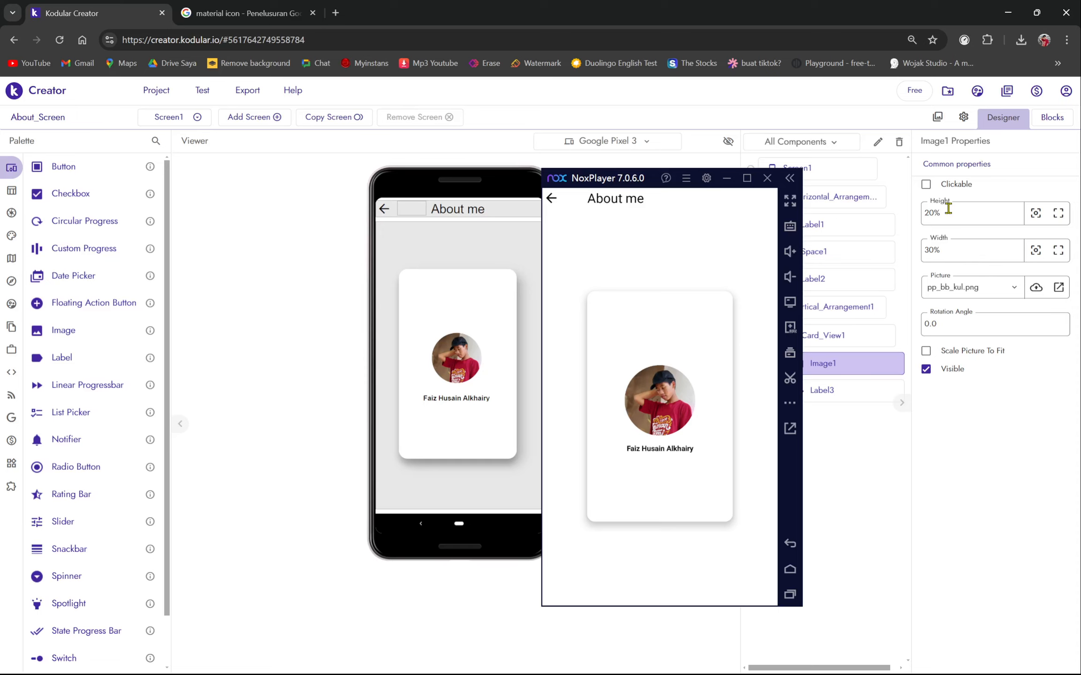
pyautogui.moveTo(582, 181); pyautogui.dragTo(522, 159)
pyautogui.click(873, 341)
pyautogui.click(835, 368)
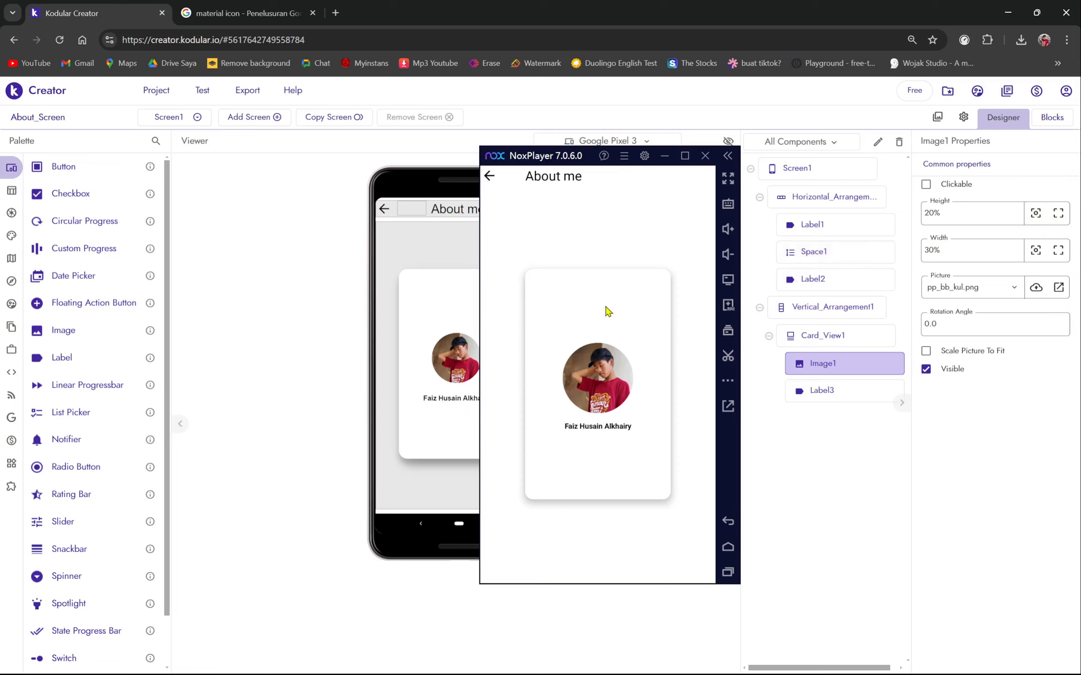
# - Set Card_View1's vertical alignment to Top, keeping horizontal alignment centred
pyautogui.moveTo(592, 158); pyautogui.dragTo(384, 162)
pyautogui.click(864, 336)
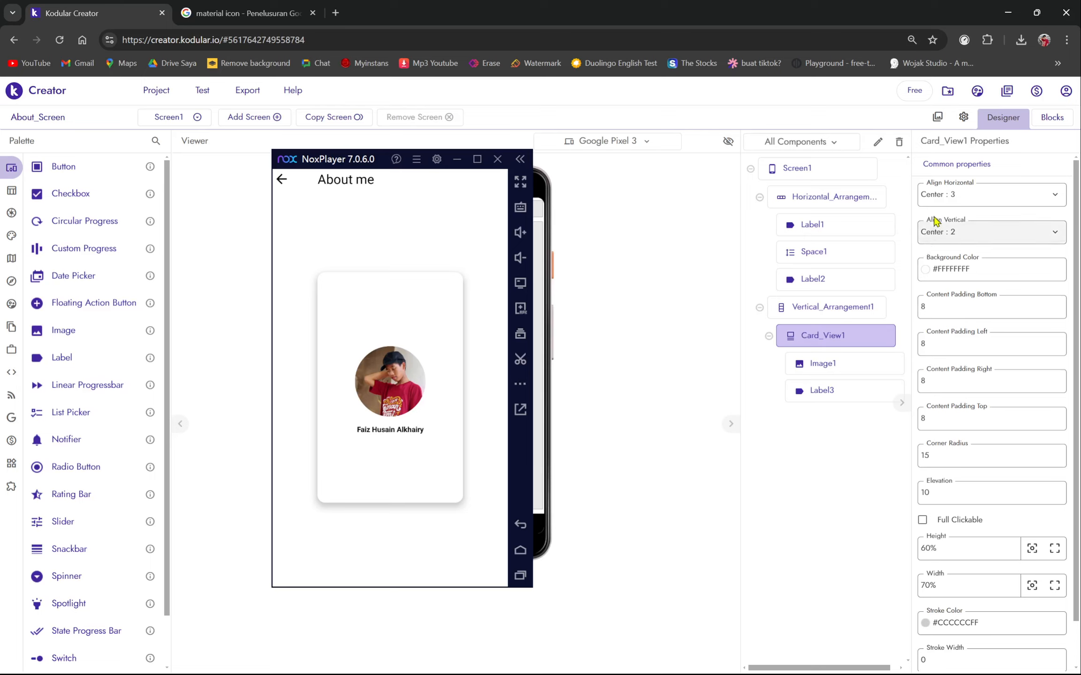
pyautogui.click(960, 202)
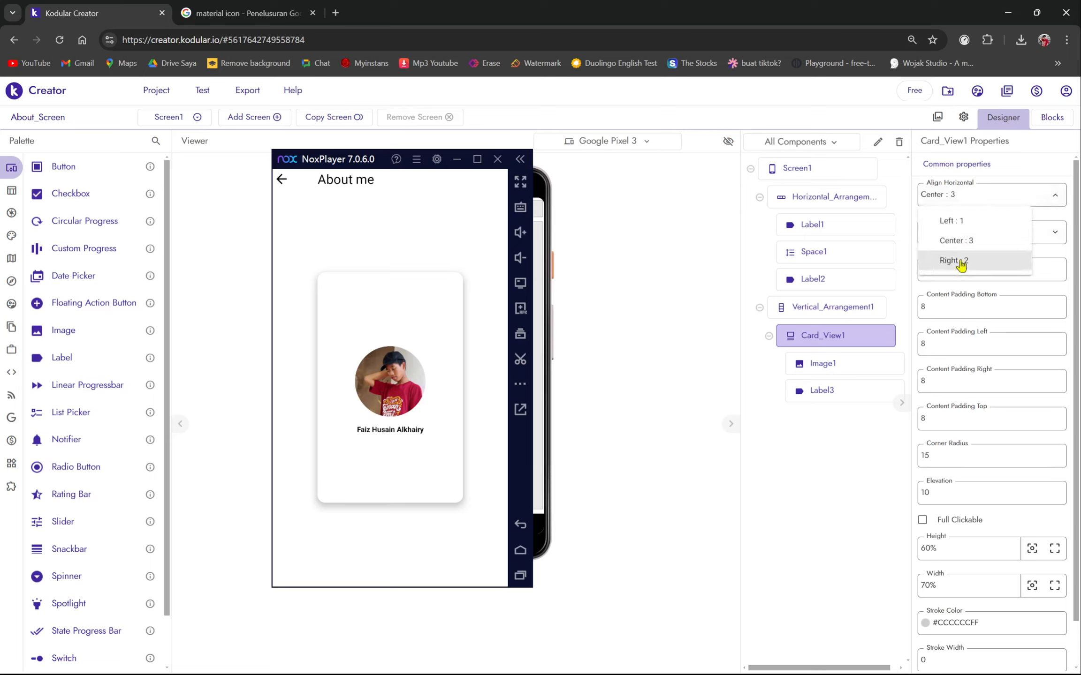
pyautogui.click(965, 238)
pyautogui.click(965, 238)
pyautogui.click(957, 191)
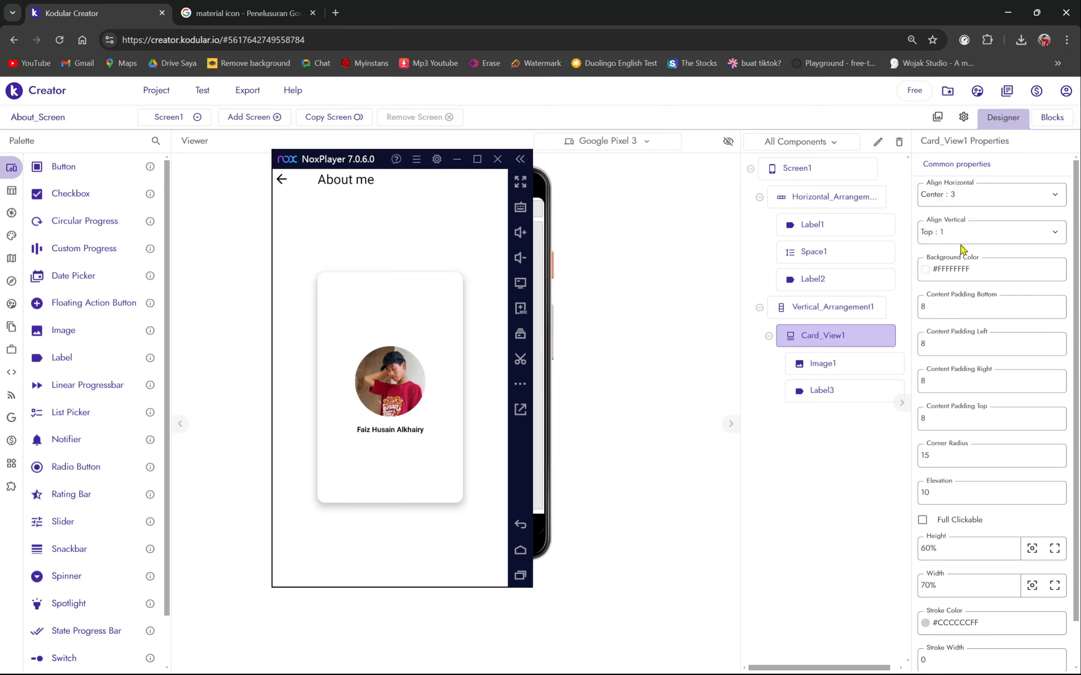
pyautogui.click(957, 236)
pyautogui.click(639, 335)
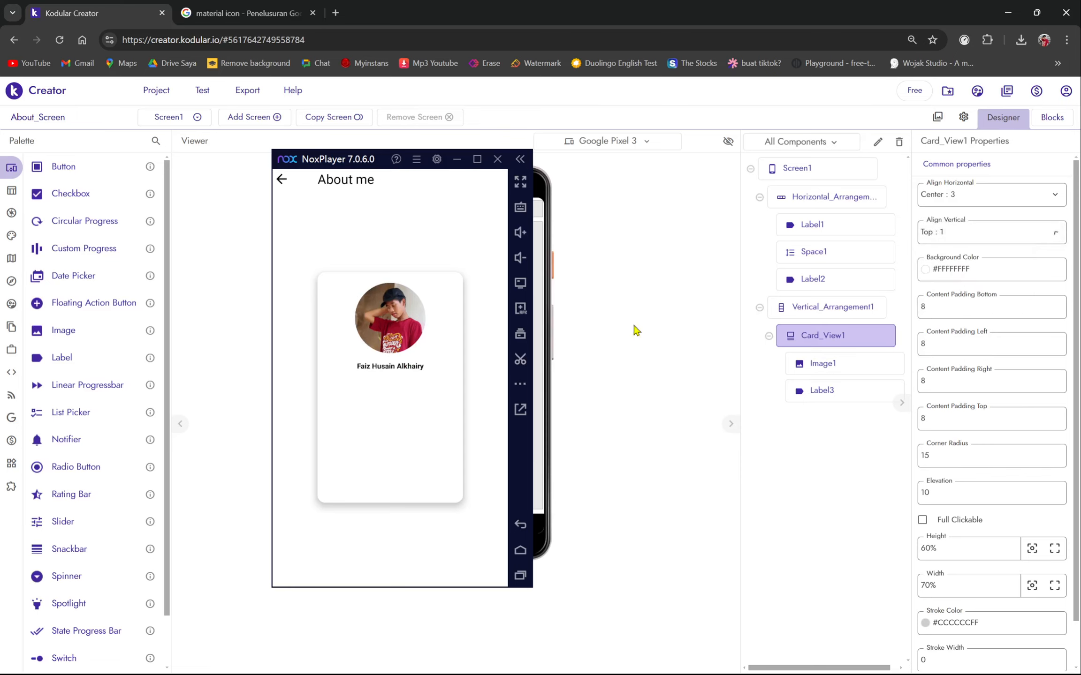
pyautogui.moveTo(351, 164); pyautogui.dragTo(674, 169)
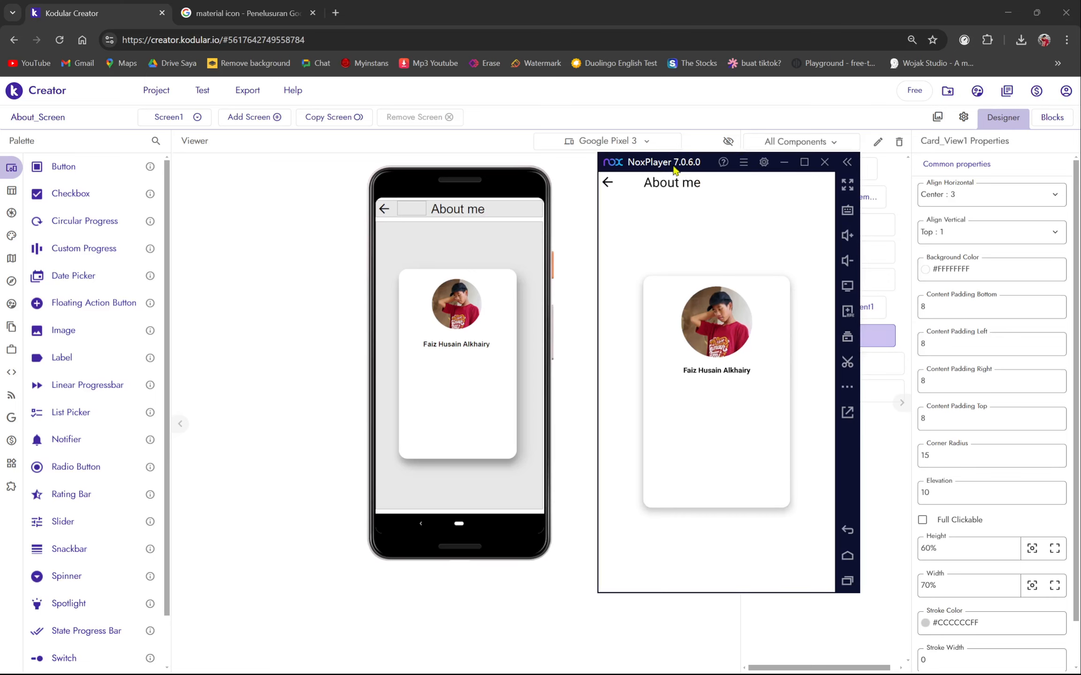
pyautogui.moveTo(690, 163); pyautogui.dragTo(576, 167)
# - Give the name label Label3 a font size of 20
pyautogui.click(872, 391)
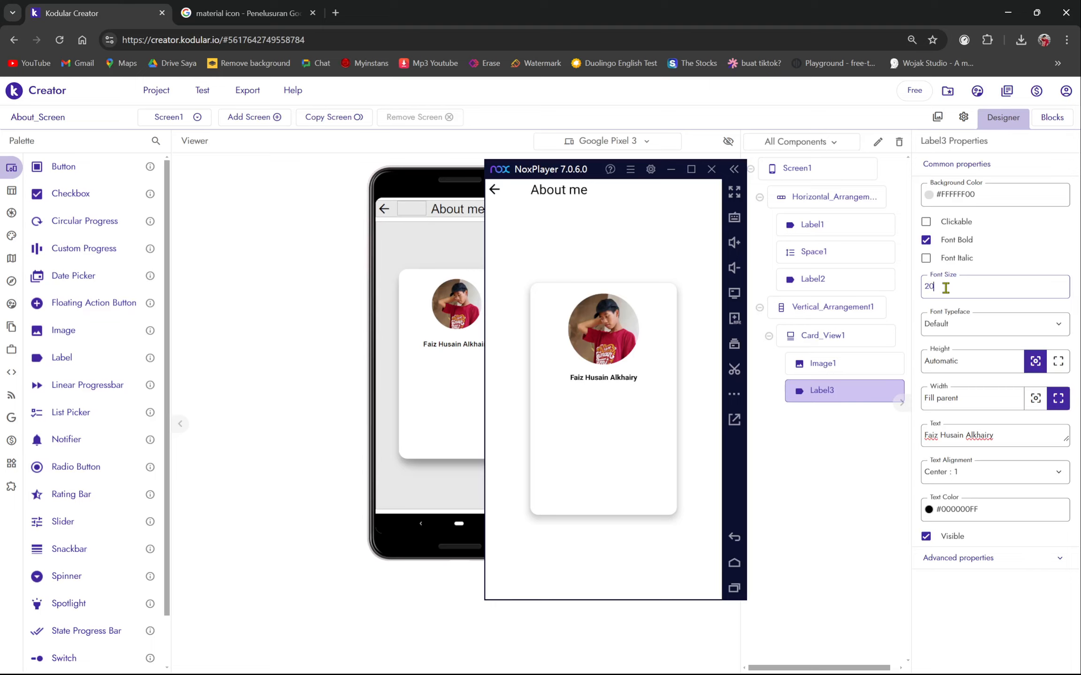
pyautogui.press('Return')
pyautogui.moveTo(580, 170); pyautogui.dragTo(528, 181)
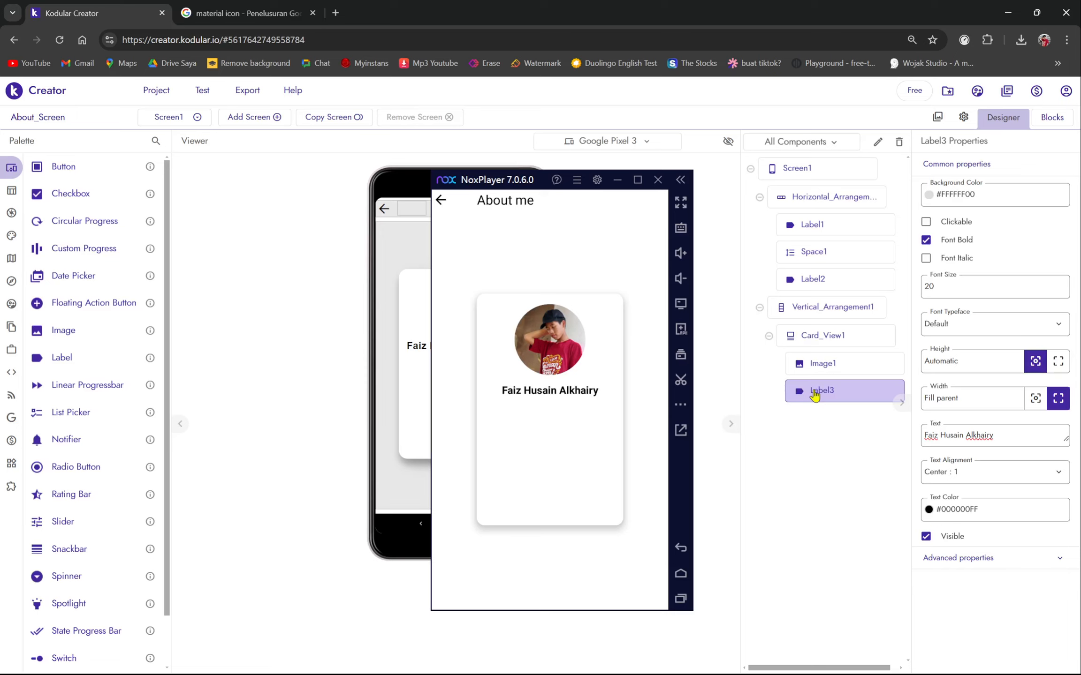
pyautogui.moveTo(483, 177); pyautogui.dragTo(666, 190)
# - Paste a copy of the name label and move Label3_copy into the card under the name
pyautogui.rightClick(459, 346)
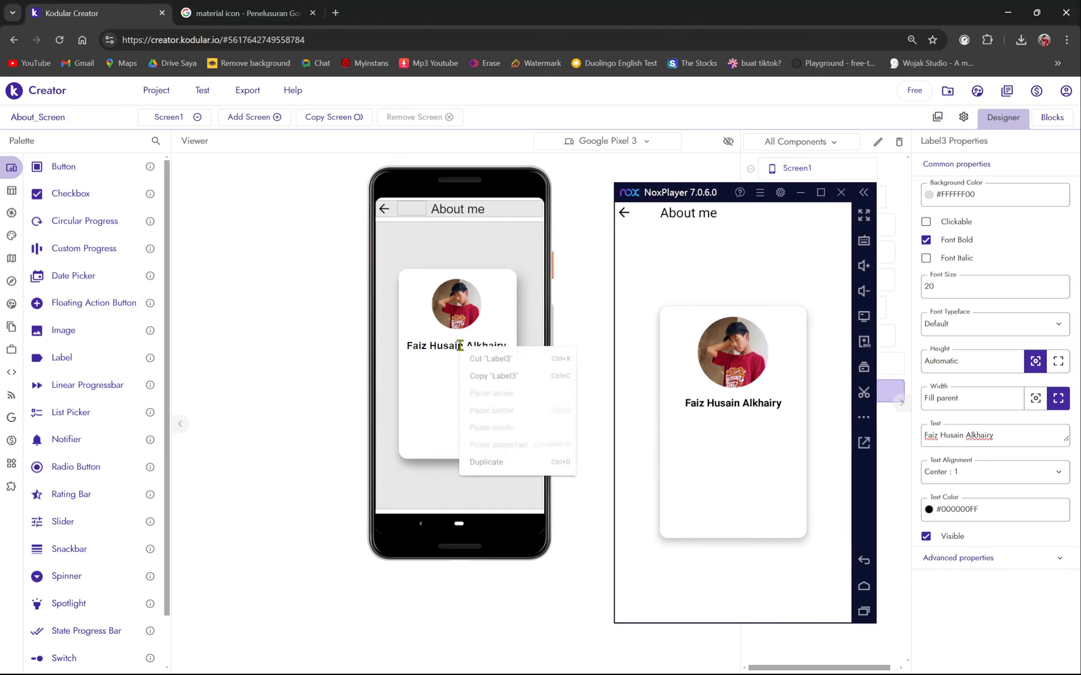
pyautogui.click(474, 375)
pyautogui.rightClick(459, 364)
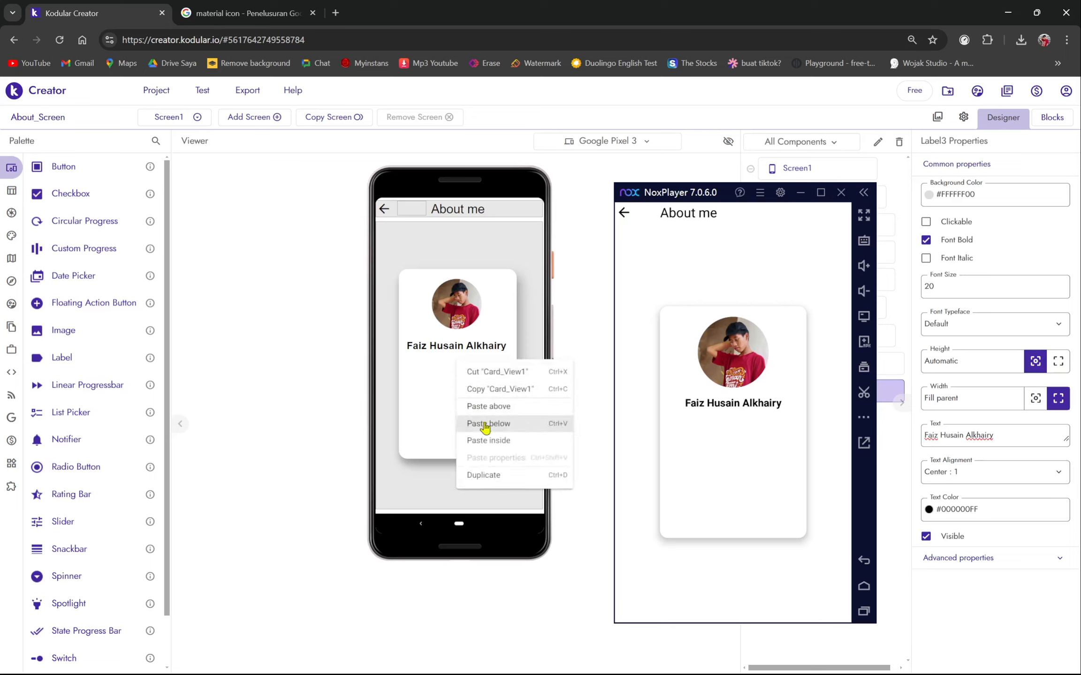
pyautogui.click(490, 424)
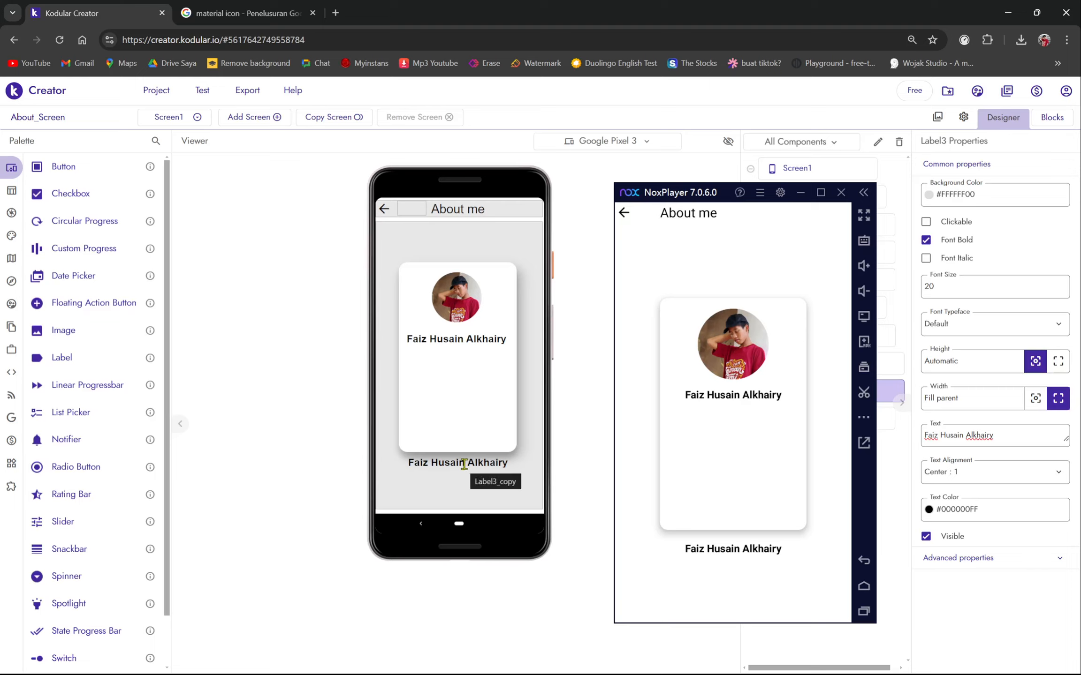
pyautogui.moveTo(463, 465); pyautogui.dragTo(479, 376)
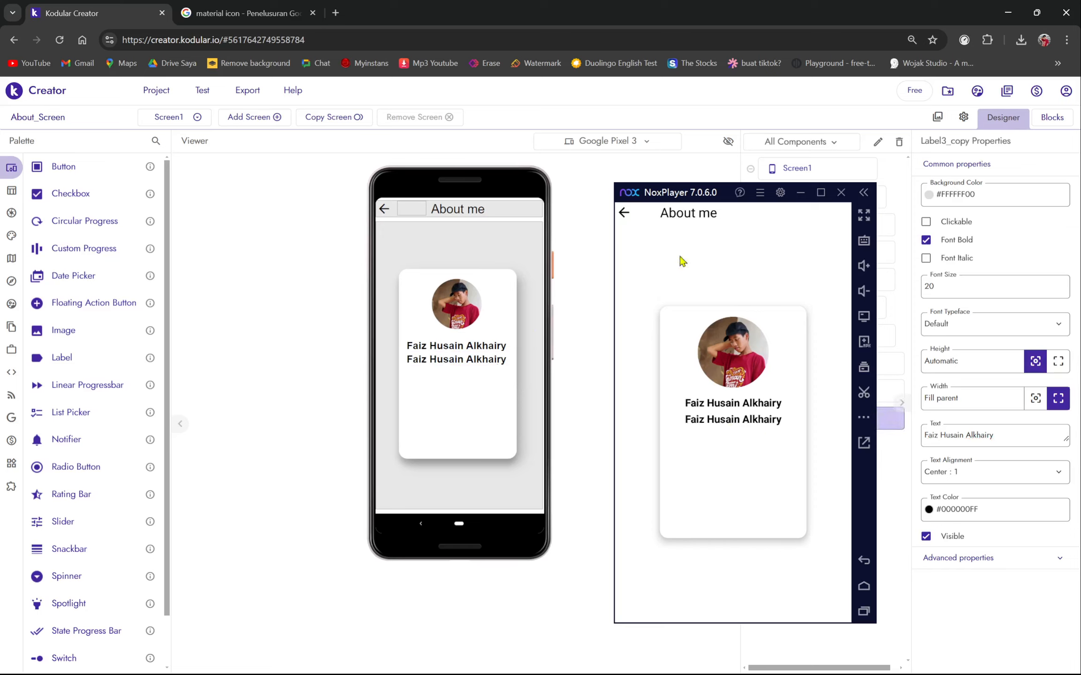
pyautogui.moveTo(677, 193); pyautogui.dragTo(606, 125)
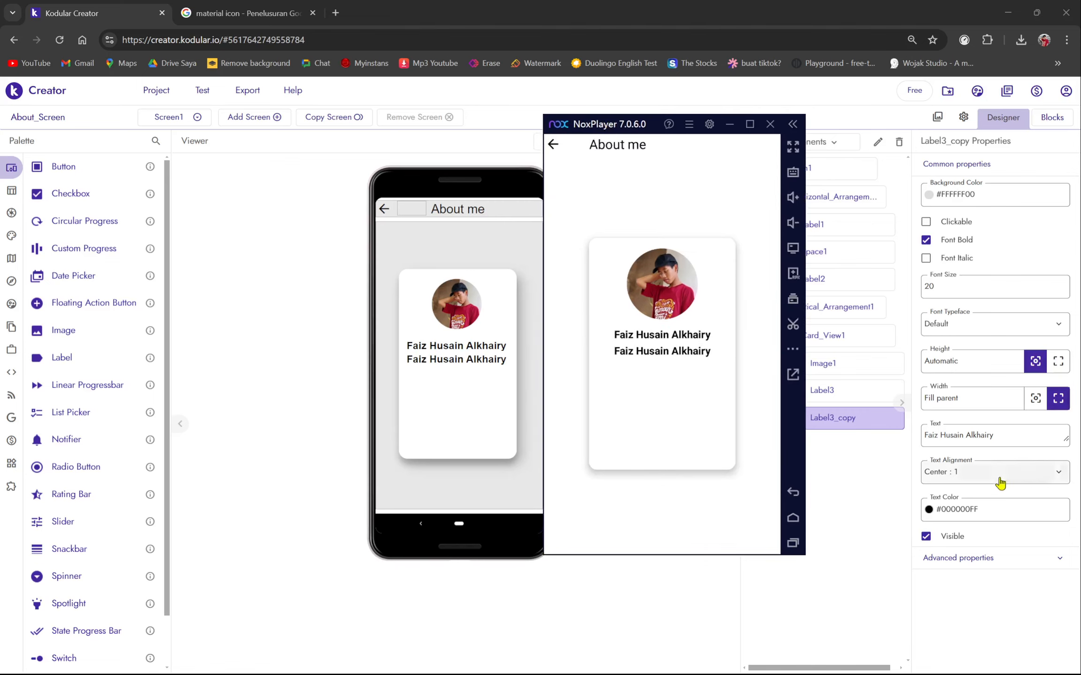
# - Change Label3_copy's text to 'Student of IDN BS Solo' and turn off Font Bold
pyautogui.tripleClick(998, 441)
pyautogui.press('BackSpace')
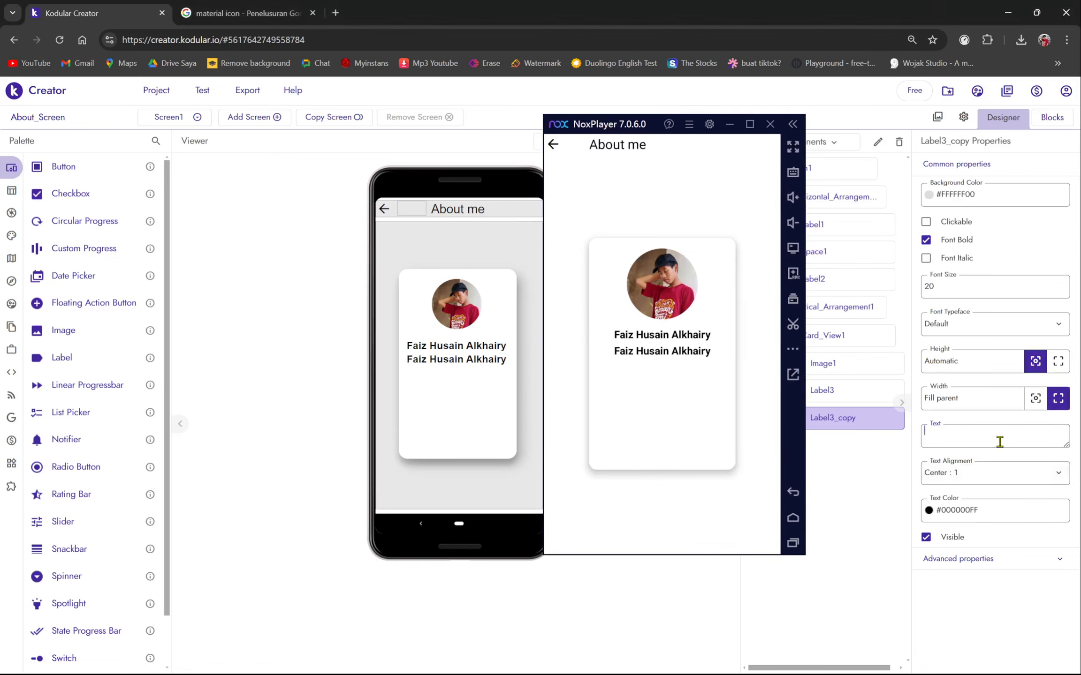
pyautogui.press('capslock')
pyautogui.write('S')
pyautogui.press('capslock')
pyautogui.write('tue')
pyautogui.write('de')
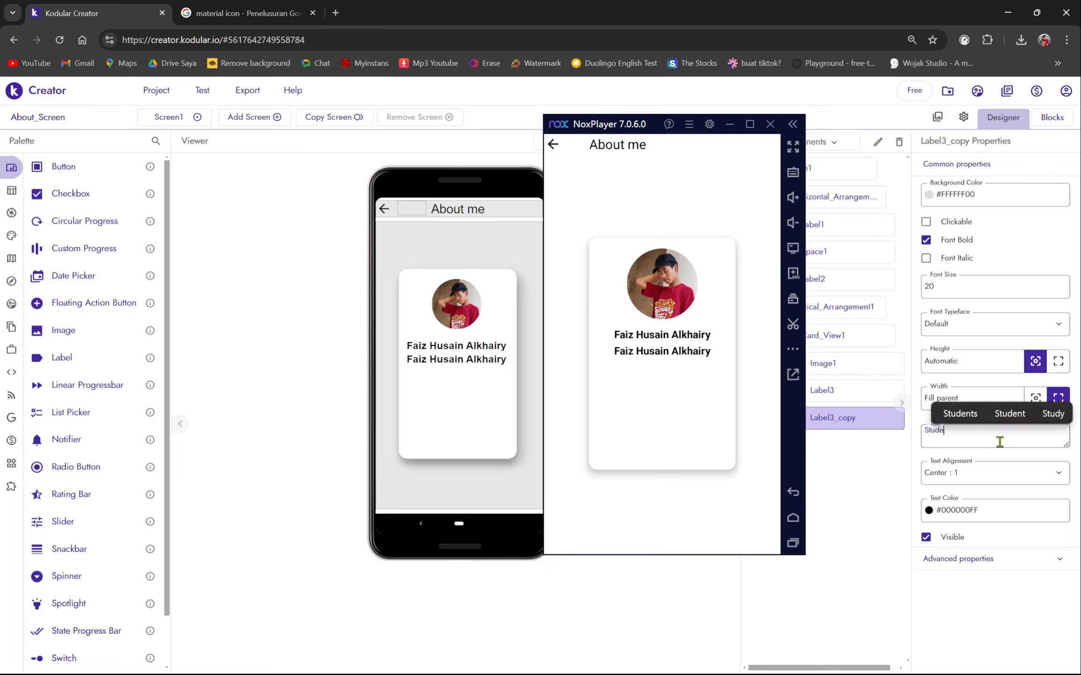
pyautogui.write('nt of')
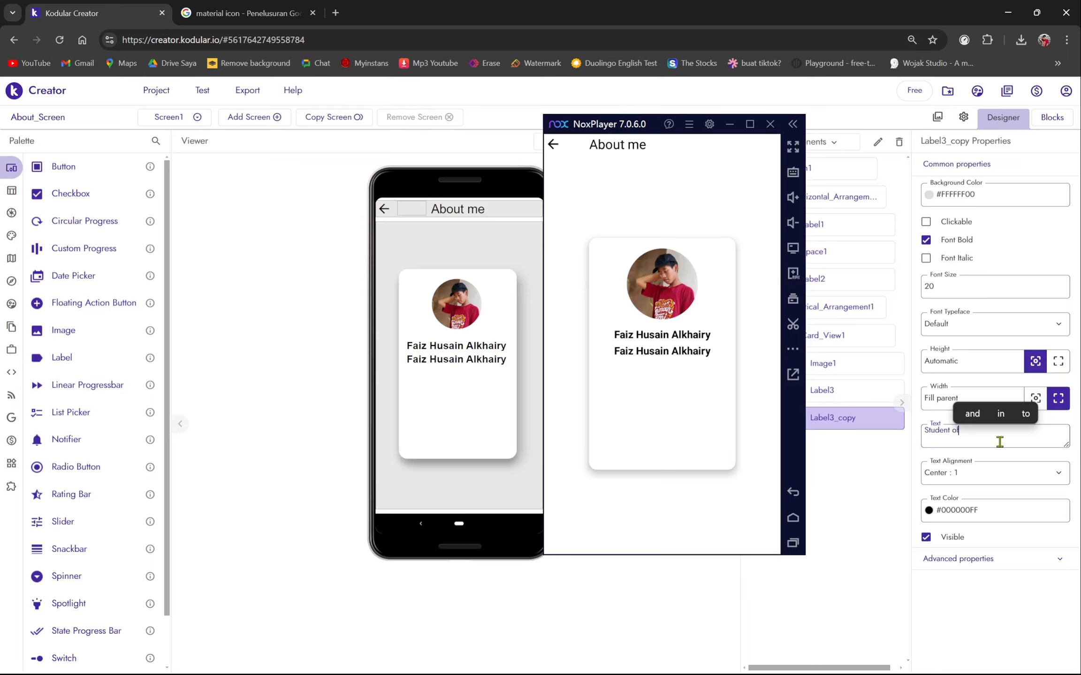
pyautogui.press('capslock')
pyautogui.write('IDN BS S')
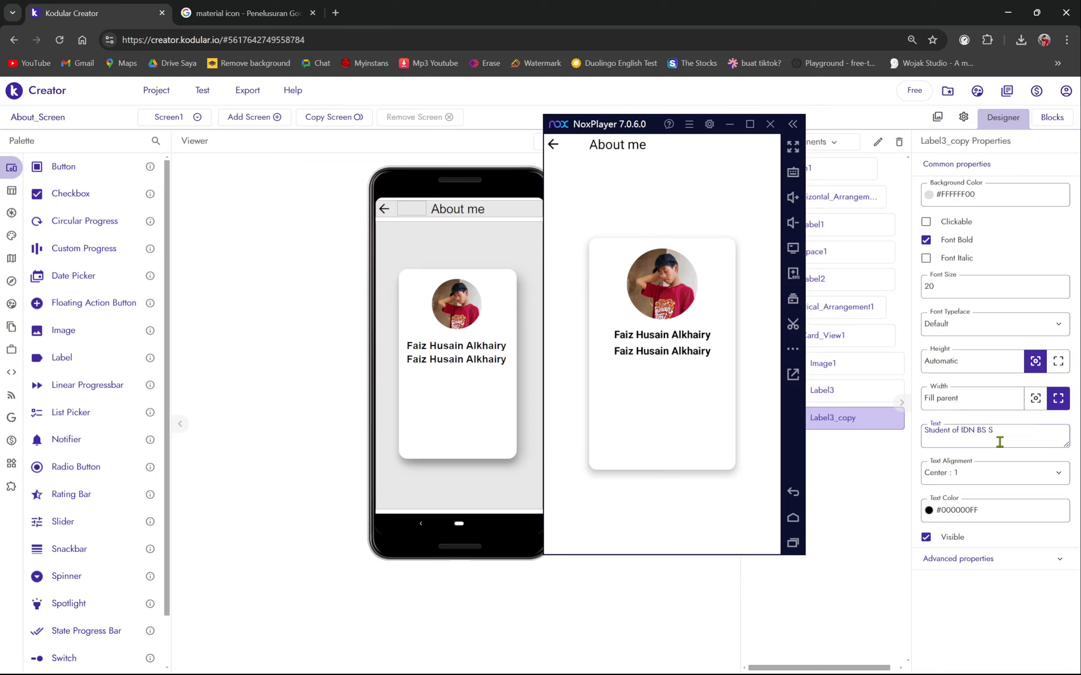
pyautogui.press('capslock')
pyautogui.write('olo')
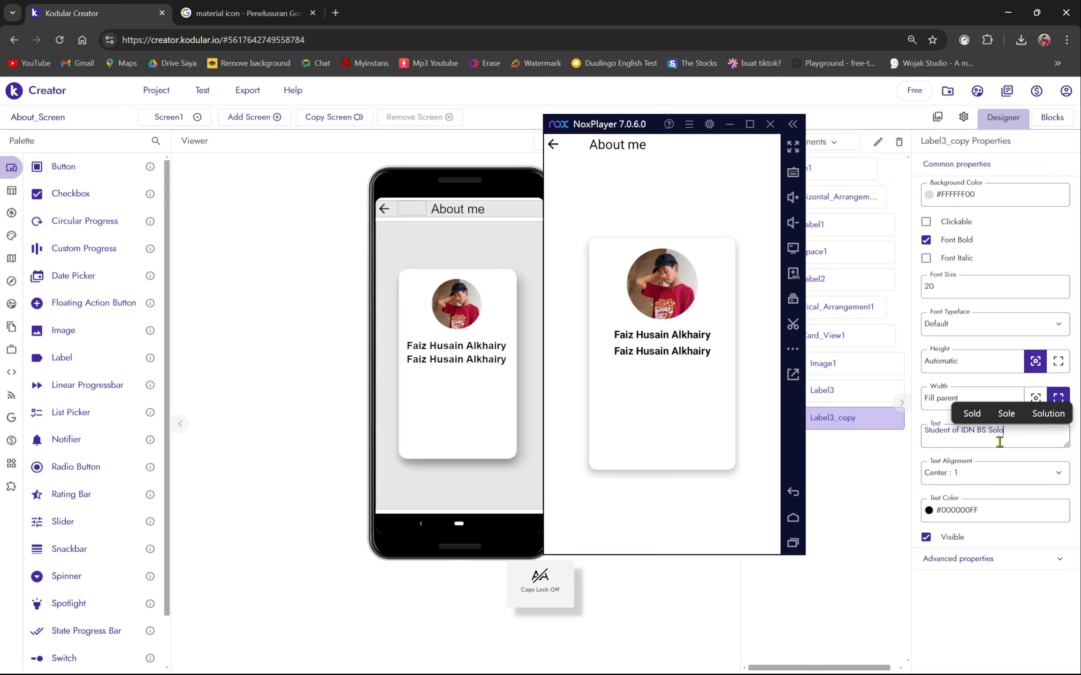
pyautogui.press('Return')
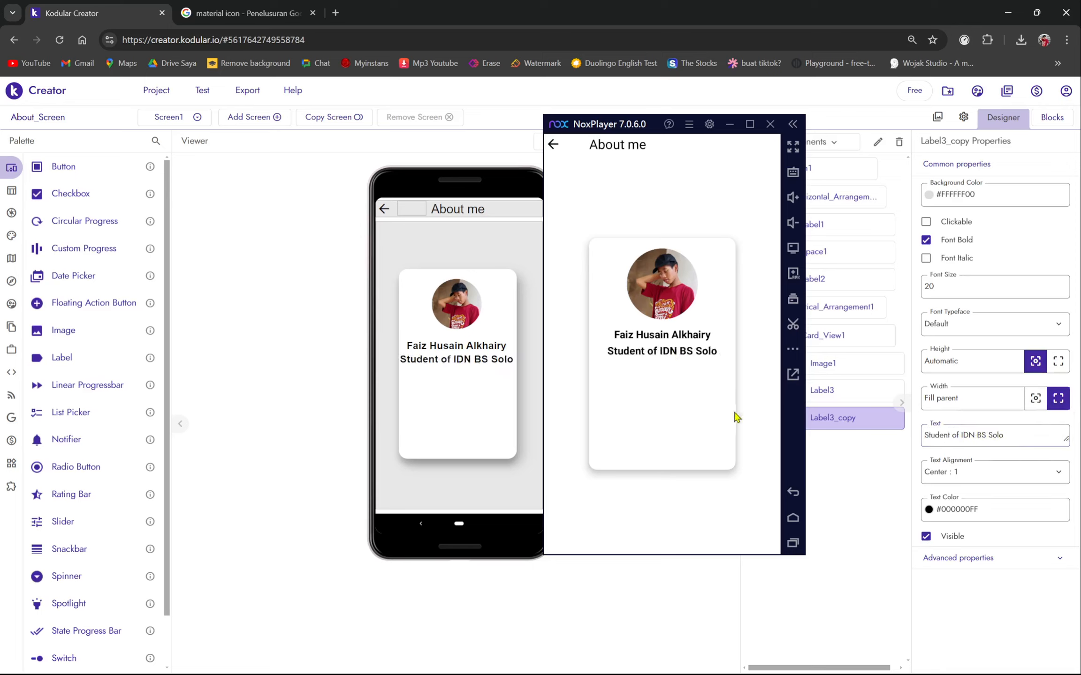
pyautogui.click(926, 241)
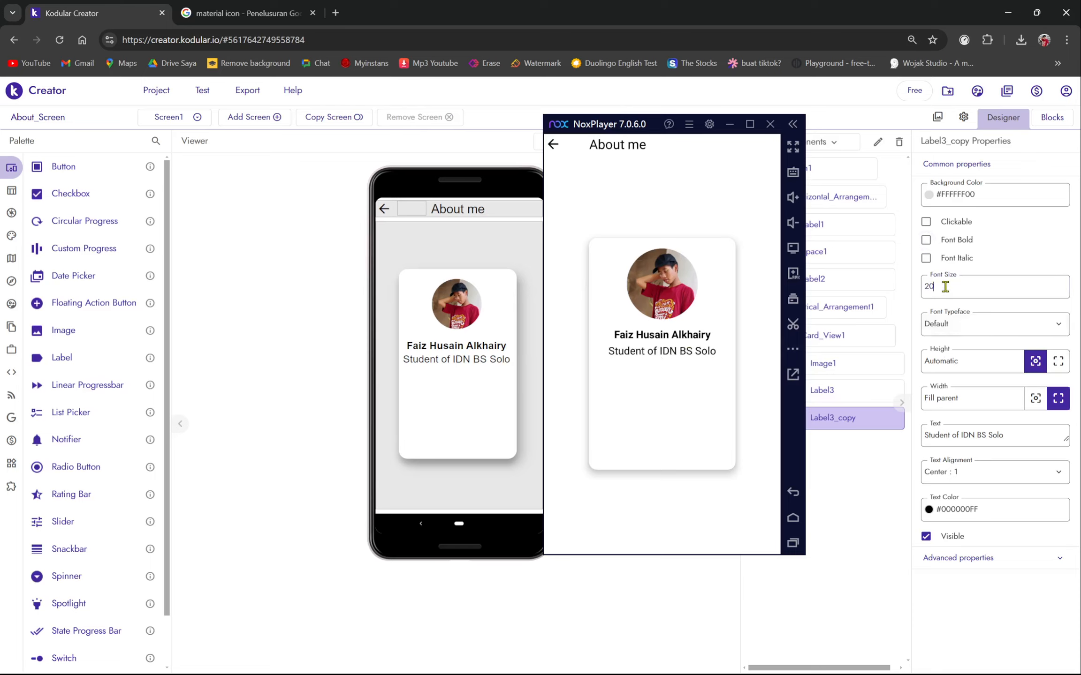
# - Enter 15 as Label3_copy's font size so the subtitle is smaller than the name
pyautogui.write('15')
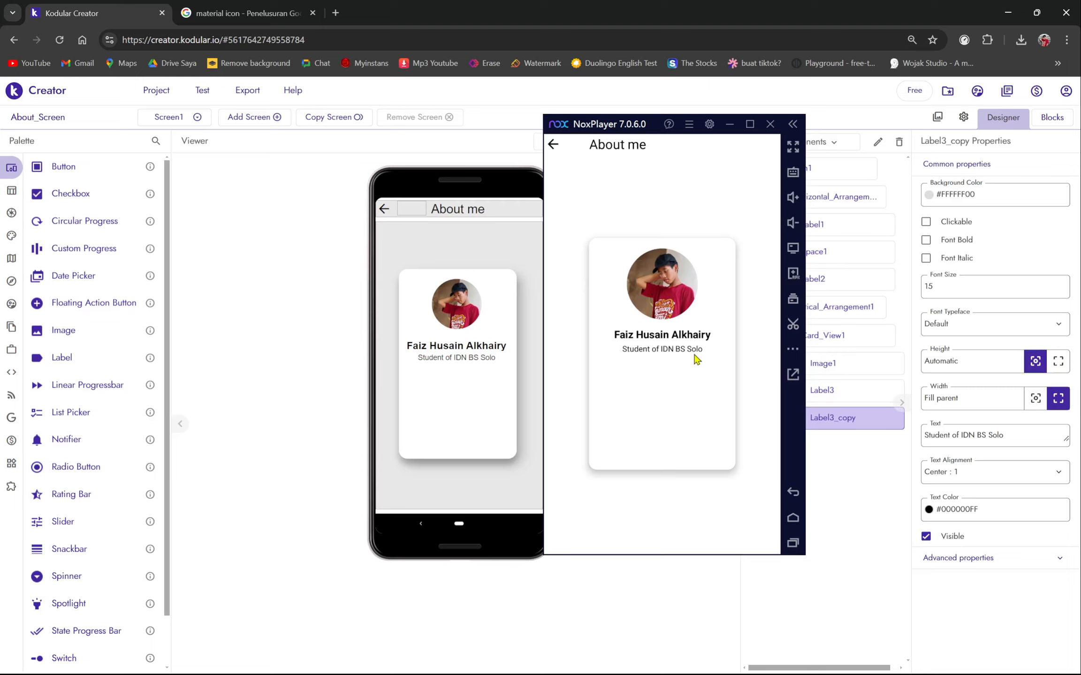
pyautogui.moveTo(605, 124); pyautogui.dragTo(455, 205)
# - Change Space1's width from 50px to 30% to centre the About me title
pyautogui.click(802, 255)
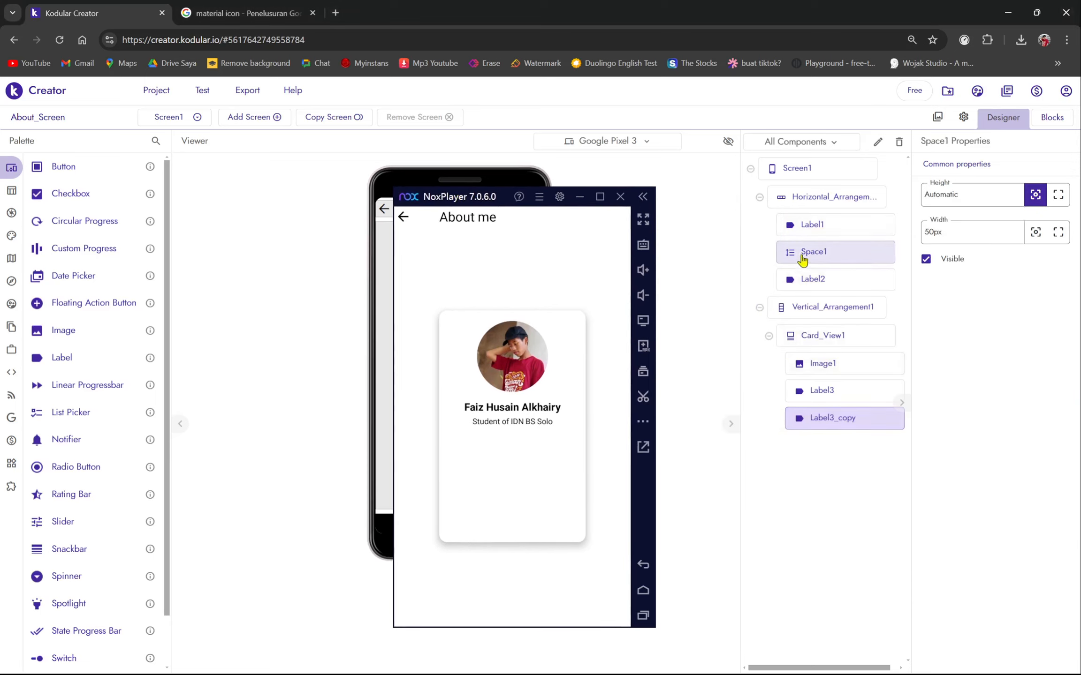
pyautogui.doubleClick(933, 237)
pyautogui.click(946, 233)
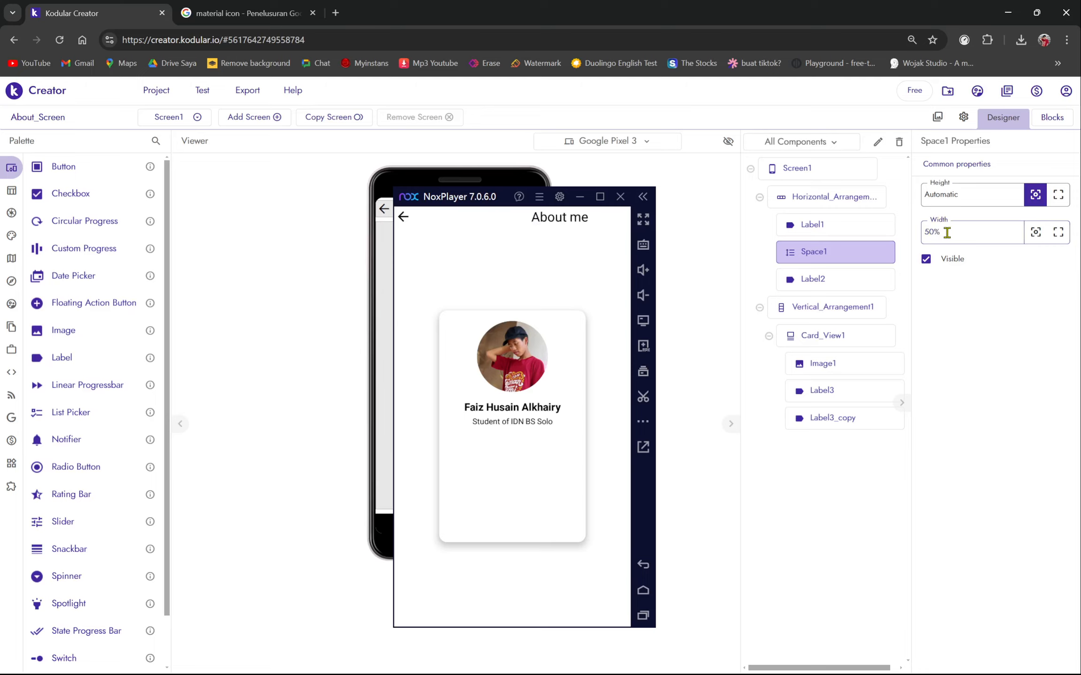
pyautogui.click(928, 233)
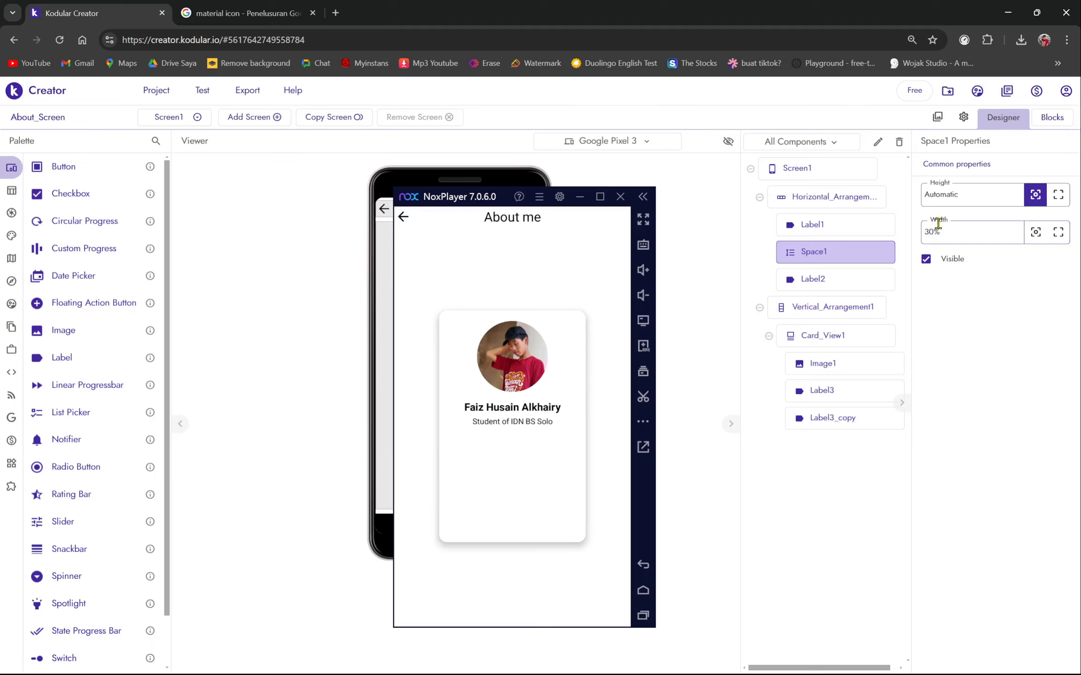
pyautogui.moveTo(488, 198); pyautogui.dragTo(653, 178)
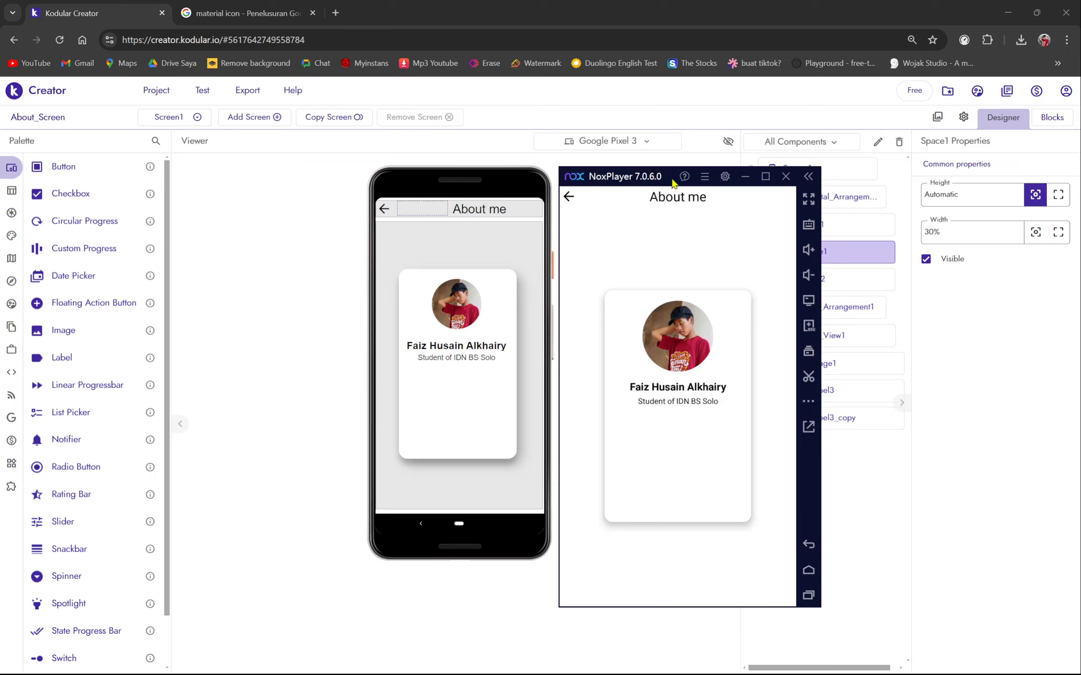
pyautogui.moveTo(673, 183); pyautogui.dragTo(589, 165)
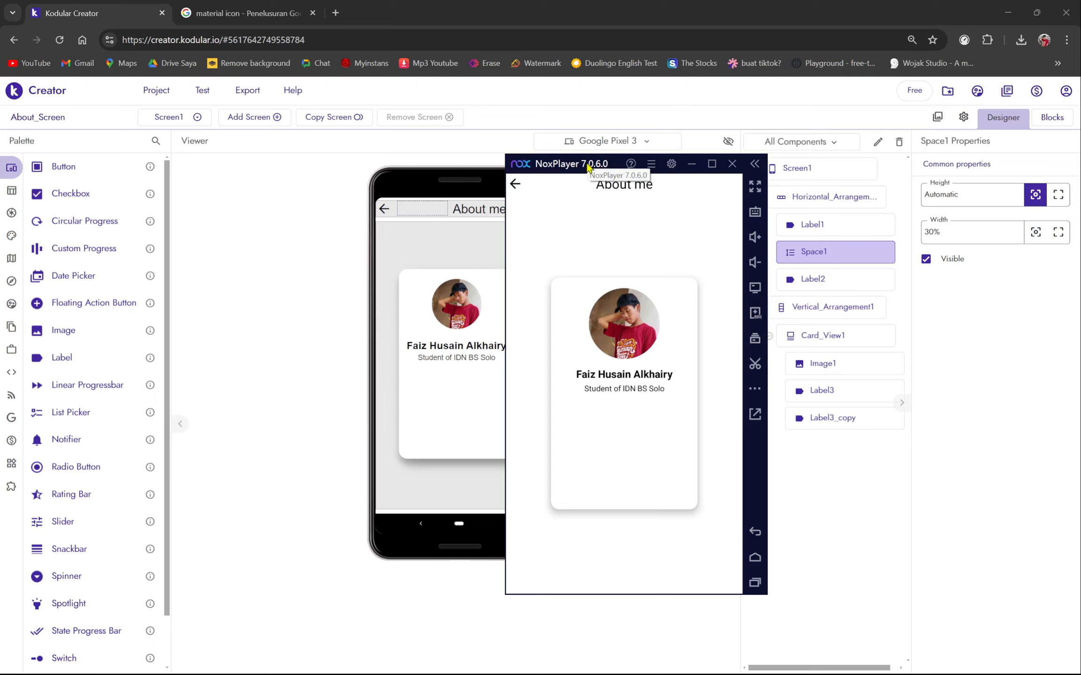
pyautogui.moveTo(585, 168); pyautogui.dragTo(646, 154)
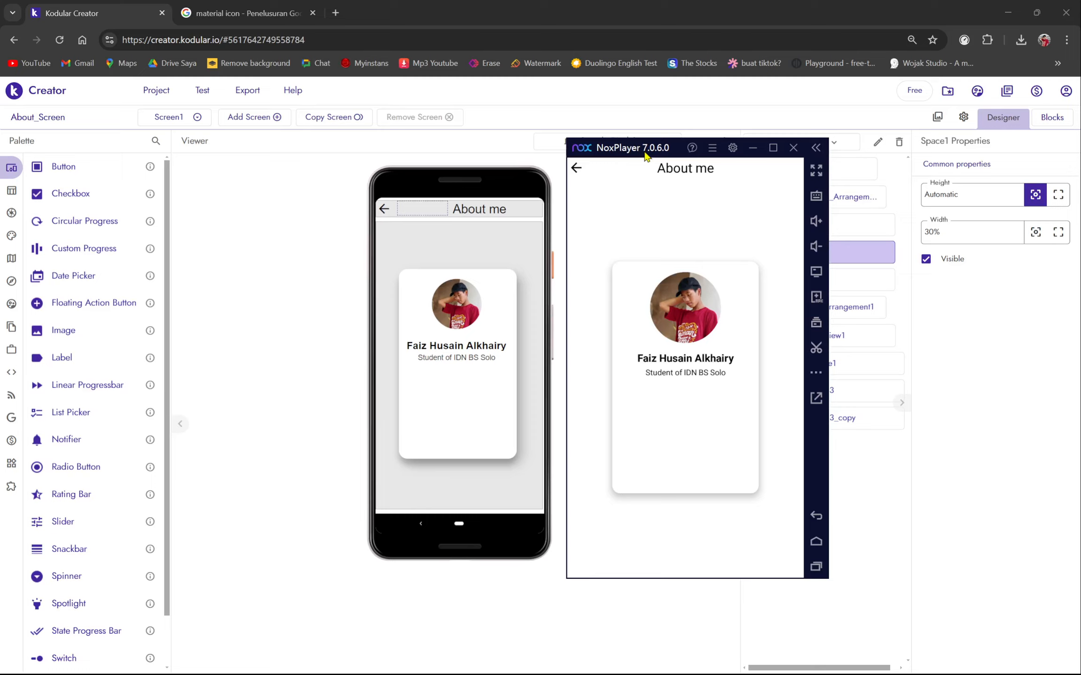
pyautogui.moveTo(645, 155)
pyautogui.mouseDown()
pyautogui.moveTo(634, 154)
pyautogui.moveTo(647, 149)
pyautogui.mouseUp()
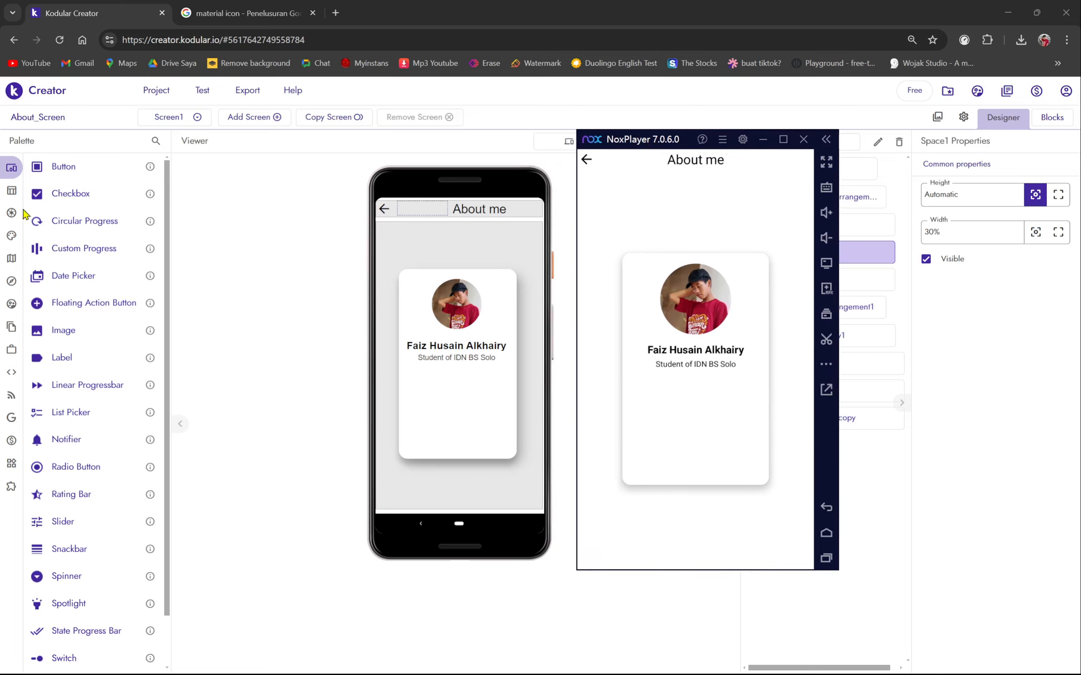
# - Add a Horizontal Arrangement under the subtitle in the card, with width Fill parent
pyautogui.click(15, 193)
pyautogui.click(42, 193)
pyautogui.click(67, 193)
pyautogui.click(62, 216)
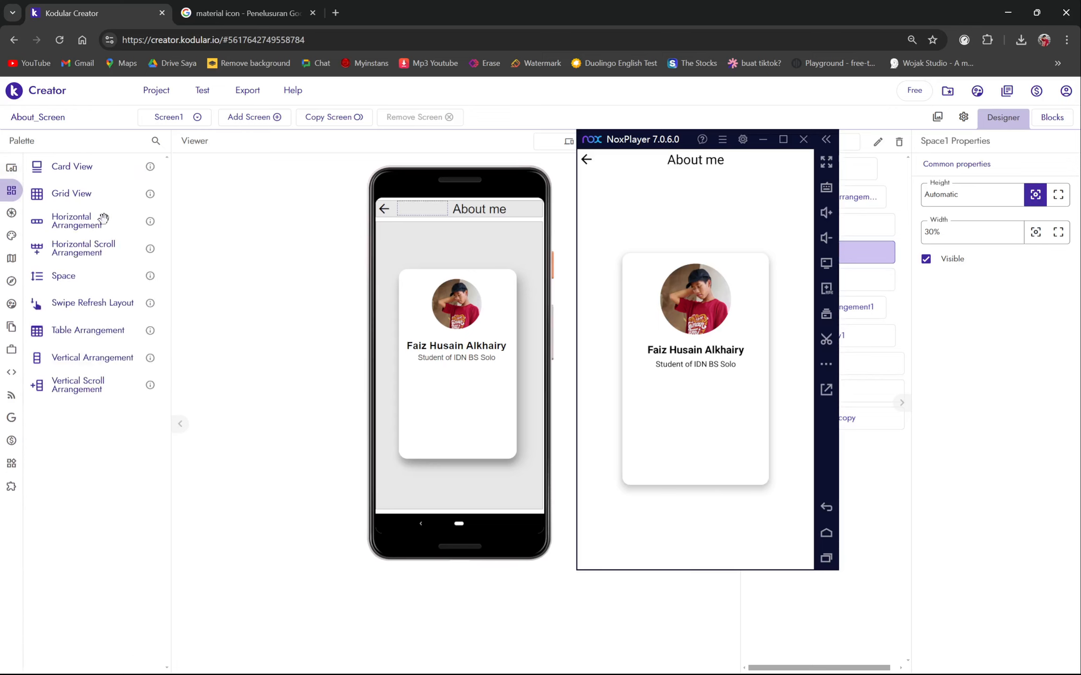
pyautogui.moveTo(102, 225); pyautogui.dragTo(465, 398)
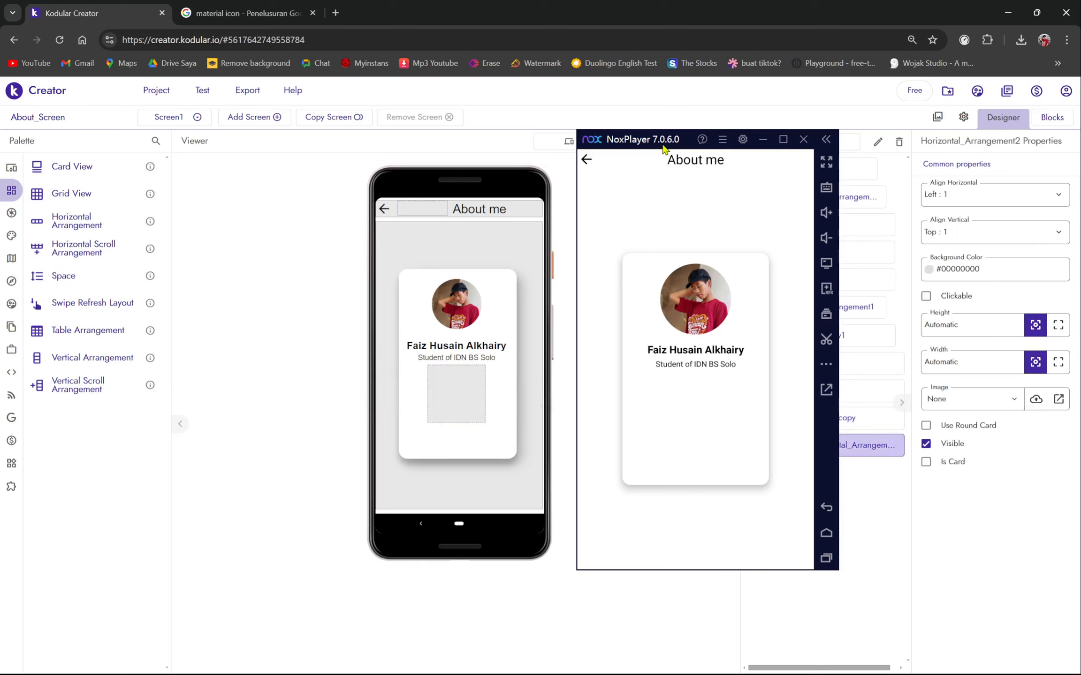
pyautogui.moveTo(664, 146)
pyautogui.mouseDown()
pyautogui.moveTo(609, 142)
pyautogui.moveTo(673, 142)
pyautogui.mouseUp()
pyautogui.click(1058, 362)
# - Place an empty Image component inside the new horizontal row
pyautogui.moveTo(2, 222)
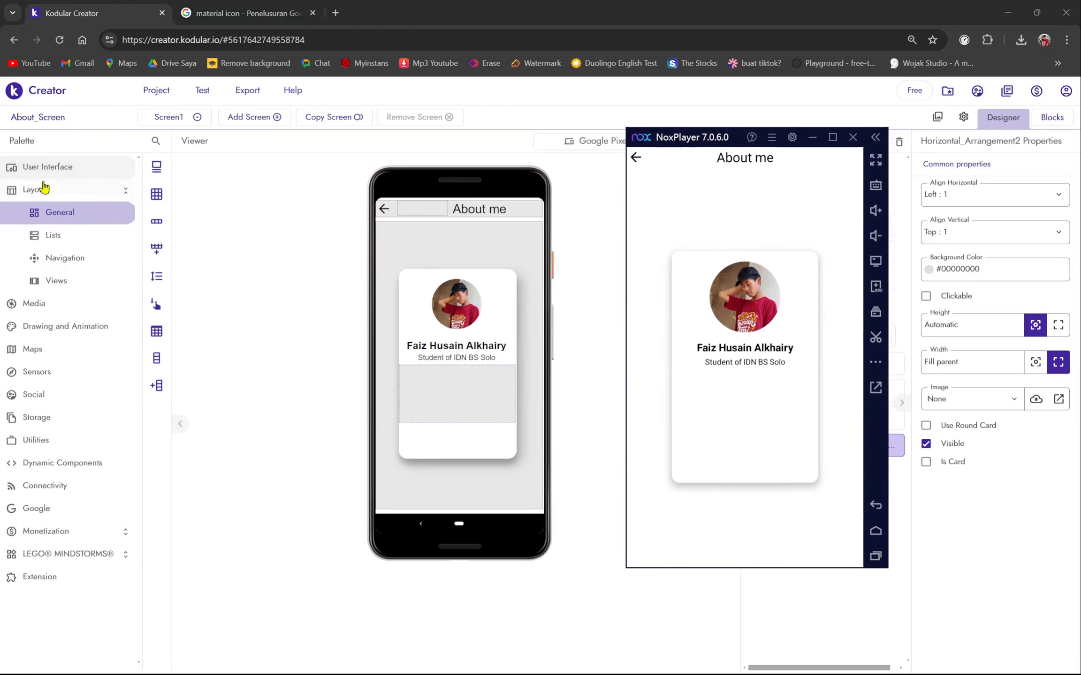
pyautogui.click(47, 167)
pyautogui.moveTo(76, 330); pyautogui.dragTo(476, 403)
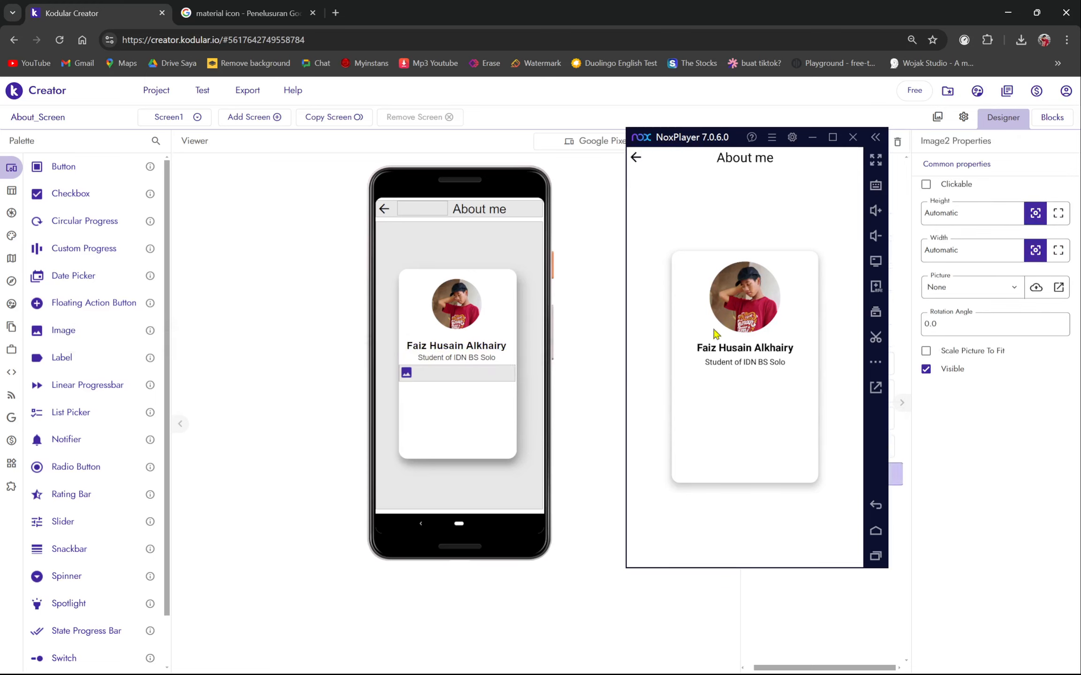
pyautogui.moveTo(683, 138); pyautogui.dragTo(613, 119)
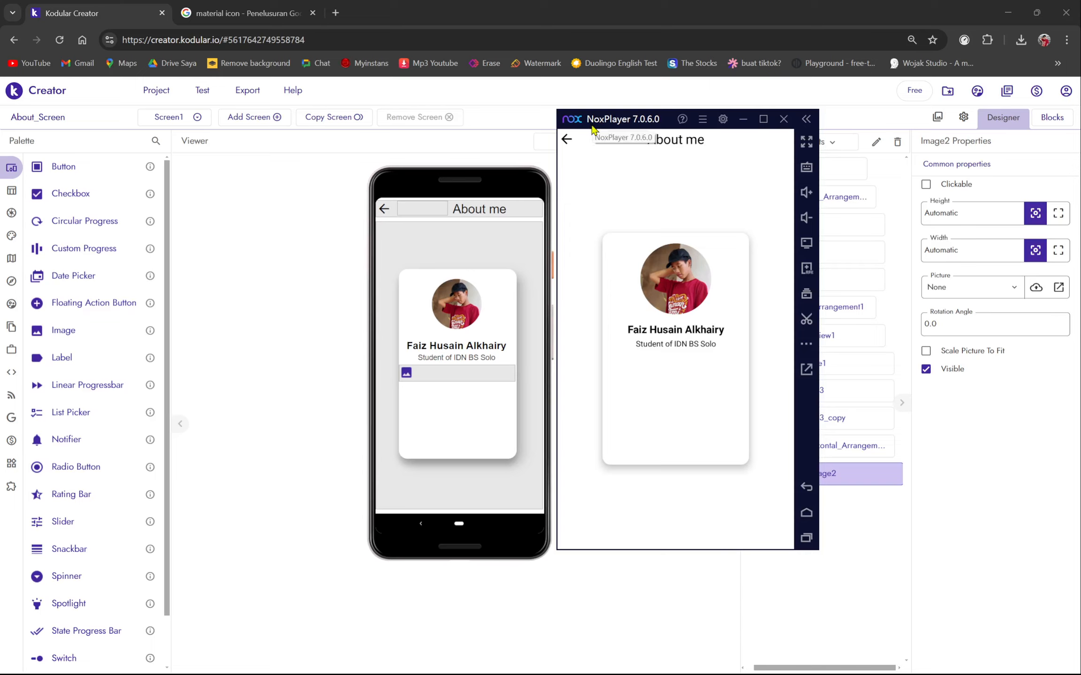
pyautogui.moveTo(592, 132); pyautogui.dragTo(586, 137)
# - Load flaticon.com in a new browser tab to reach its icon search homepage
pyautogui.click(335, 13)
pyautogui.write('flati')
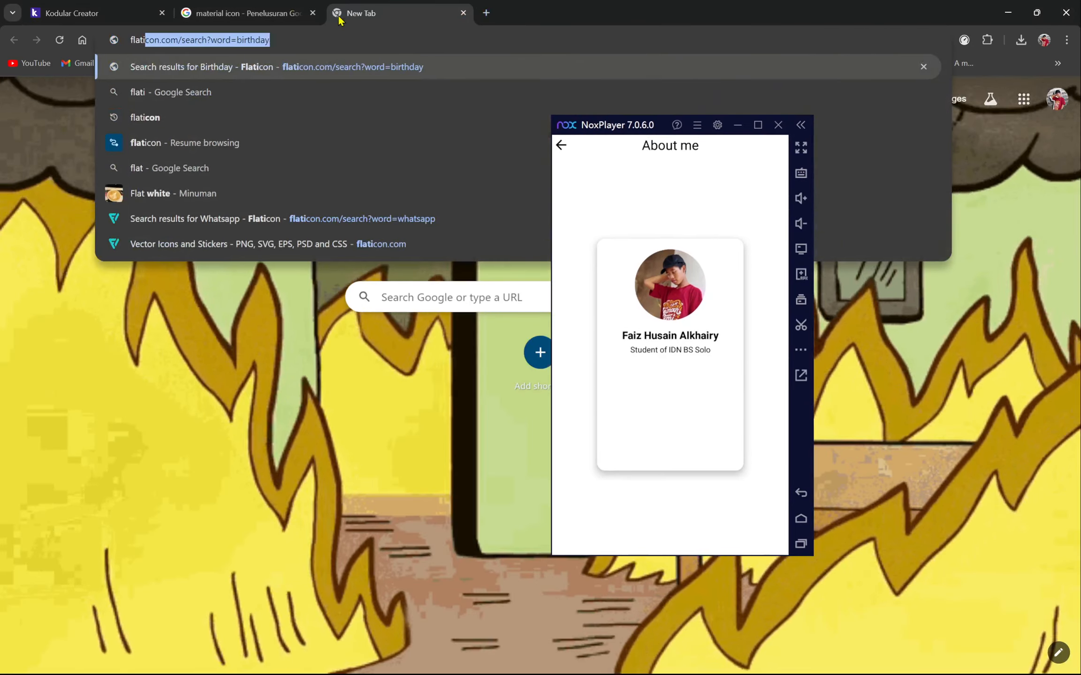
pyautogui.write('con')
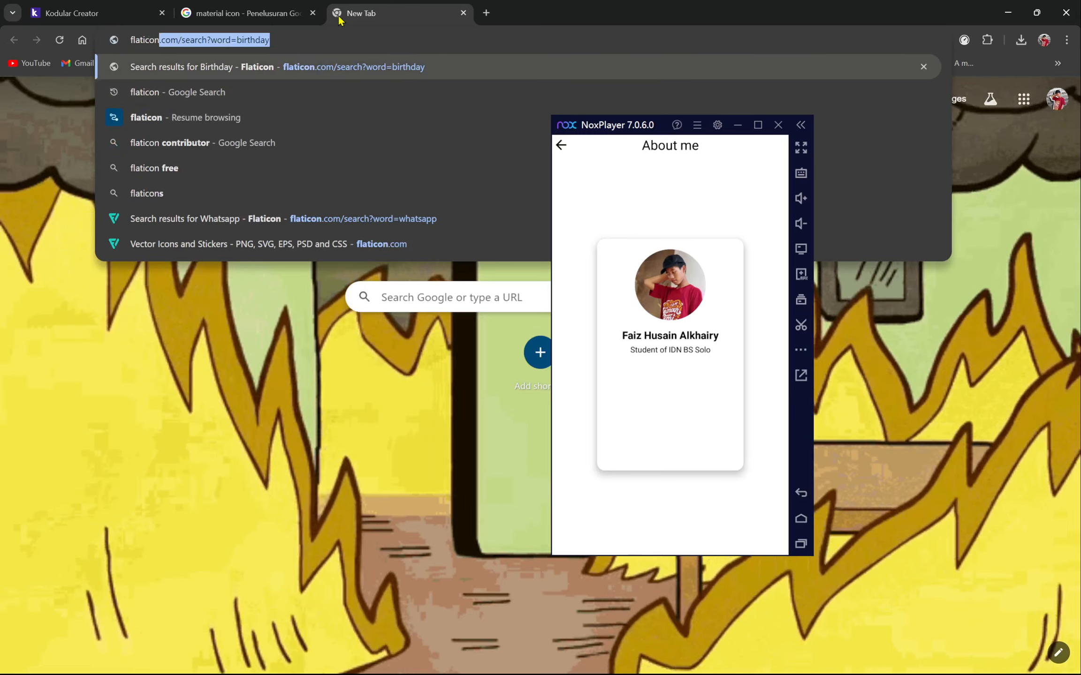
pyautogui.press('BackSpace')
pyautogui.write('.com')
pyautogui.press('Return')
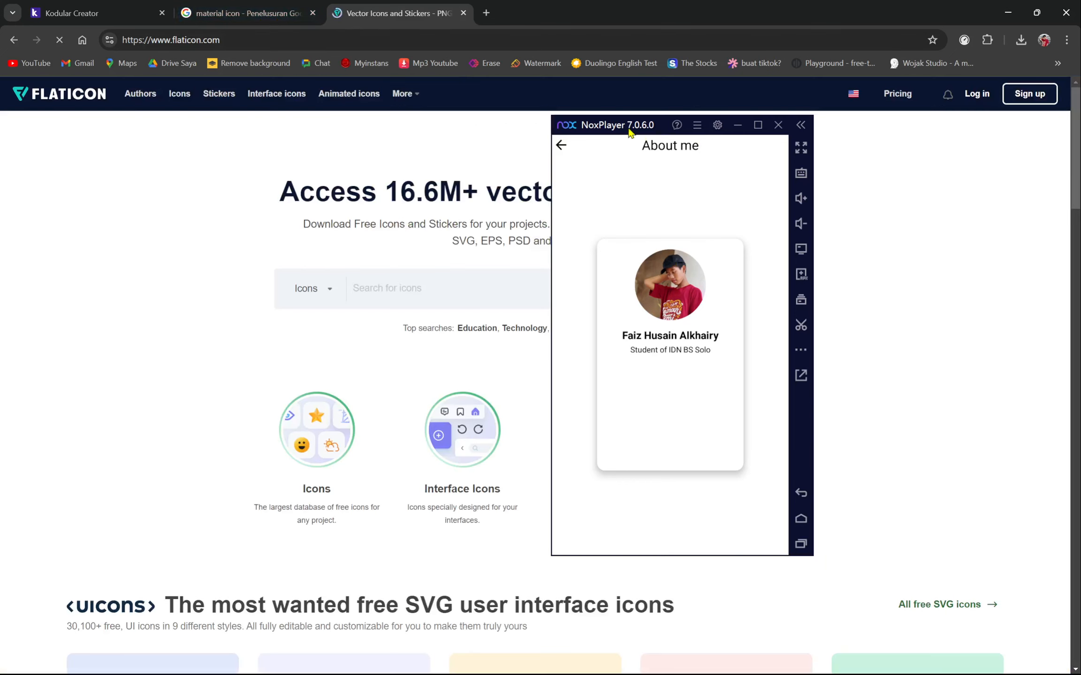
pyautogui.moveTo(628, 128); pyautogui.dragTo(798, 139)
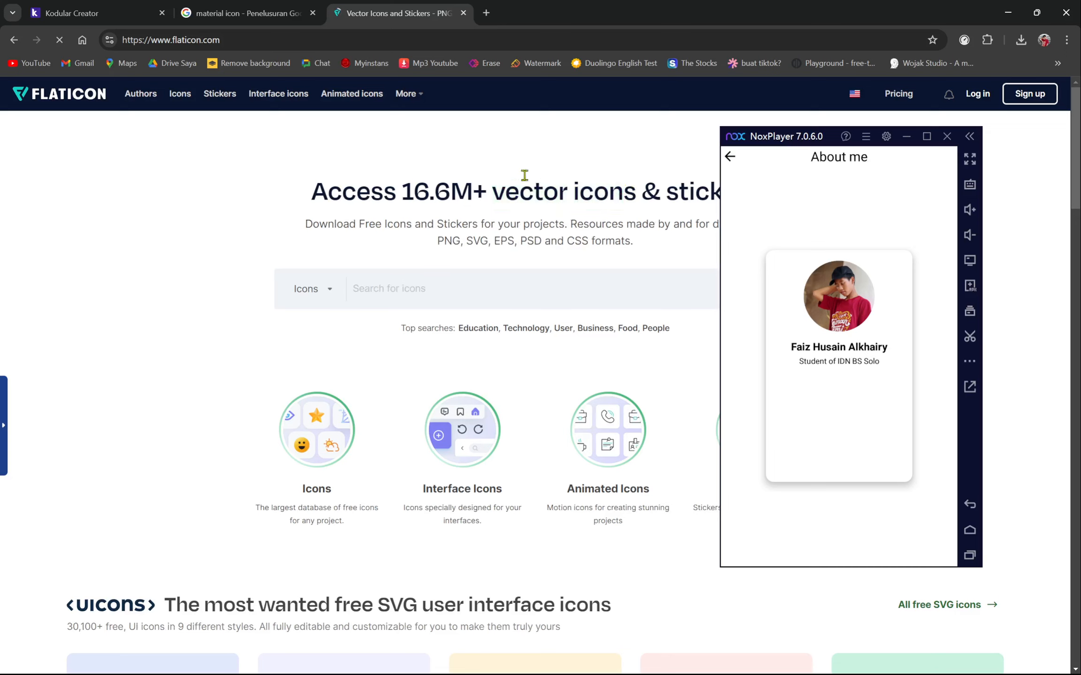
pyautogui.moveTo(493, 188); pyautogui.dragTo(632, 186)
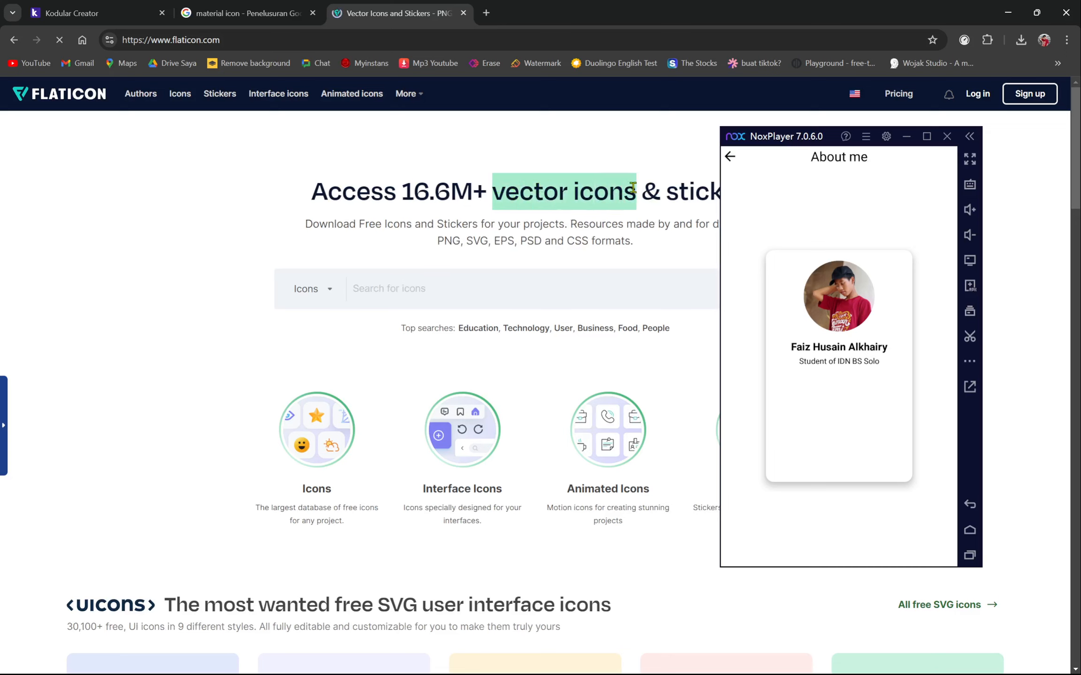
pyautogui.moveTo(758, 143); pyautogui.dragTo(831, 149)
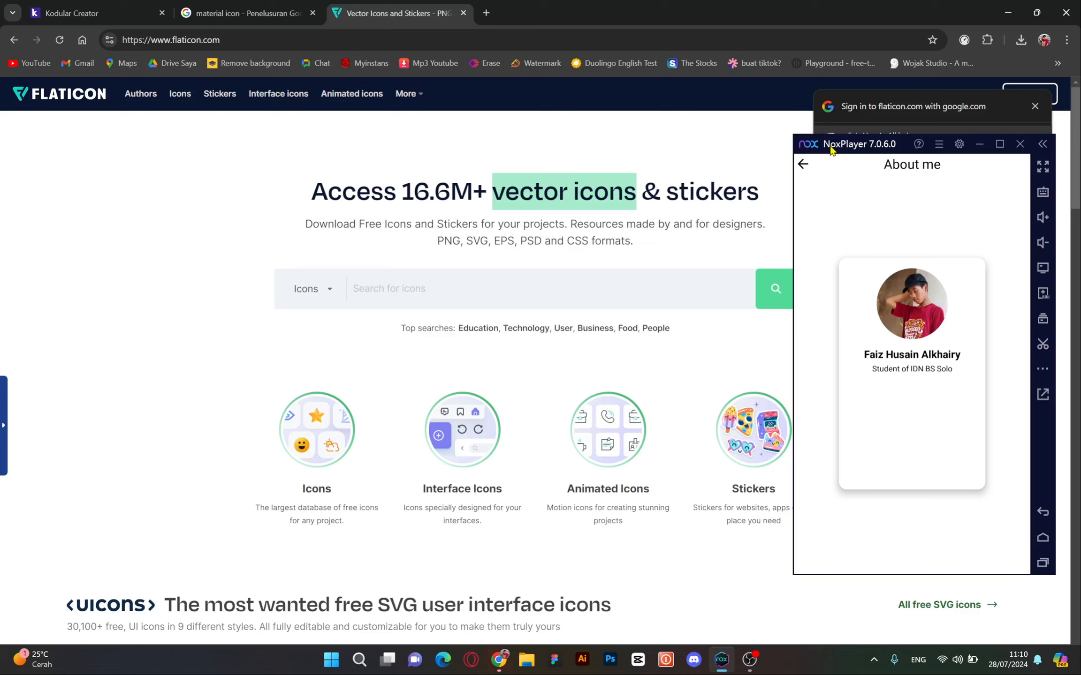
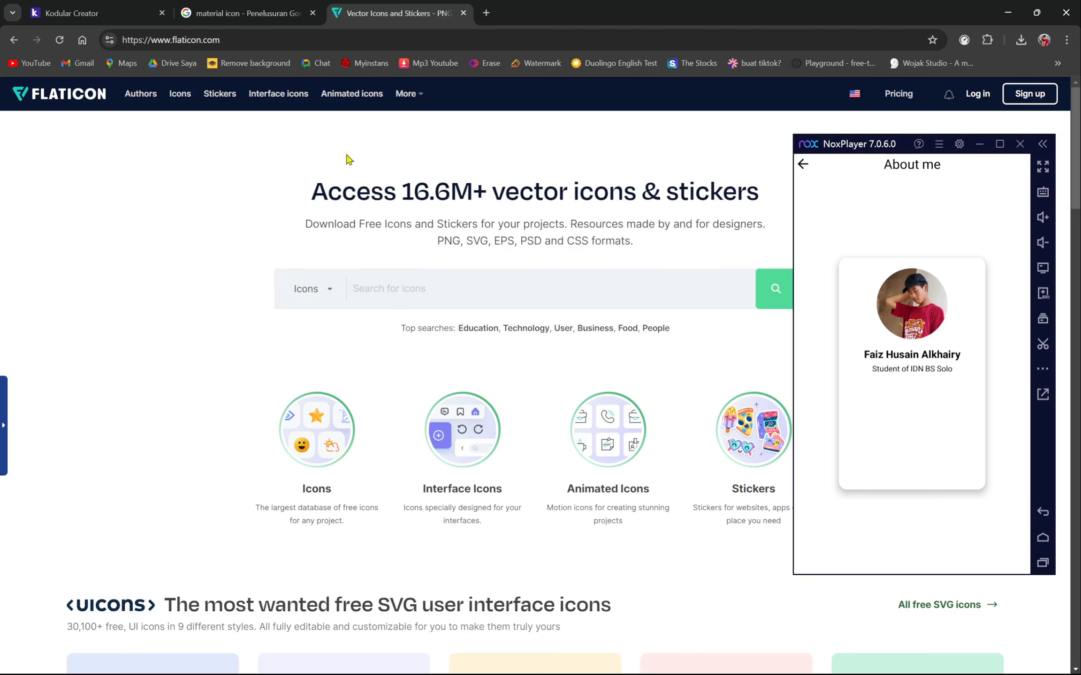
# - Return to the Kodular Creator designer showing About_Screen
pyautogui.click(94, 12)
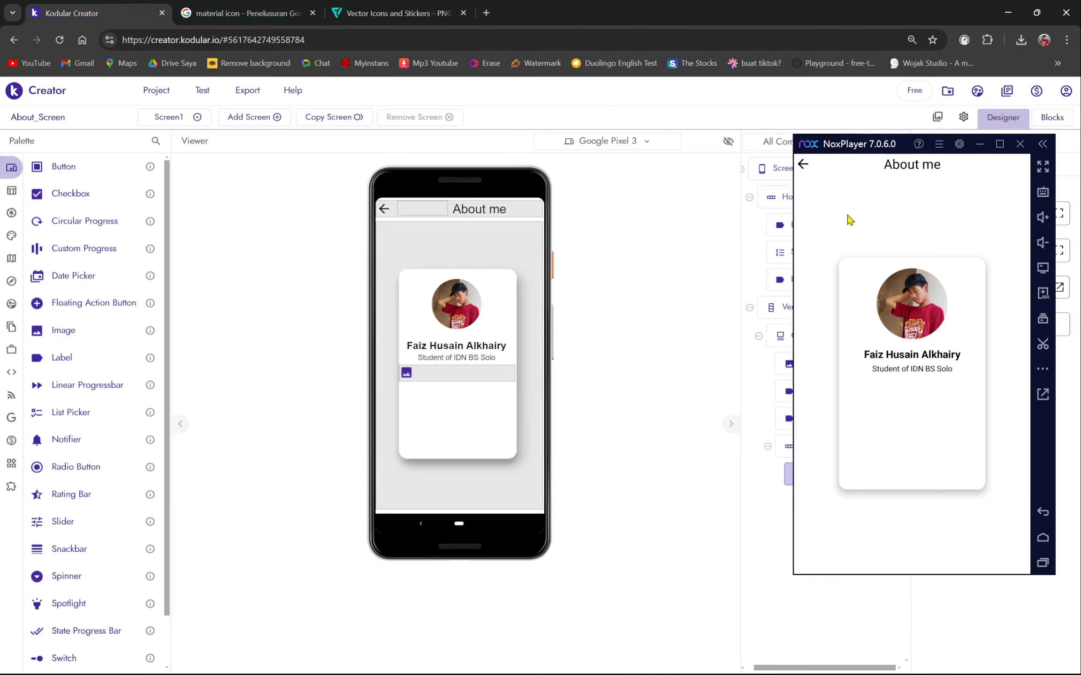
# - Upload confetti.png from Downloads as a project asset beside pp_bb_kul.png
pyautogui.moveTo(844, 143); pyautogui.dragTo(597, 170)
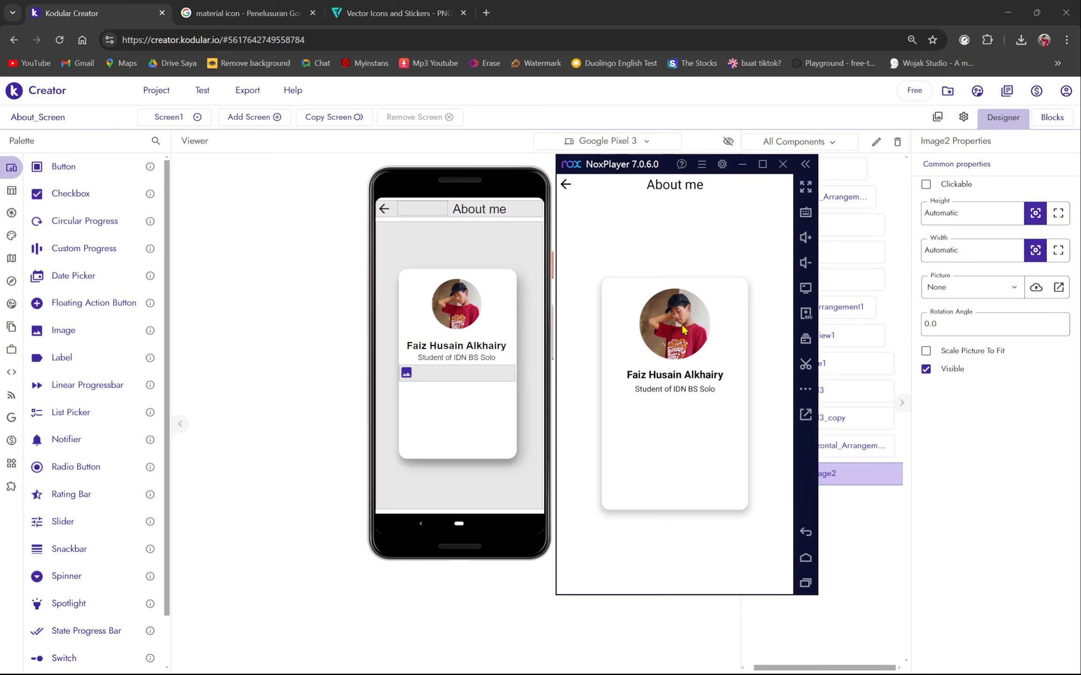
pyautogui.click(938, 118)
pyautogui.moveTo(692, 164); pyautogui.dragTo(849, 153)
pyautogui.click(608, 479)
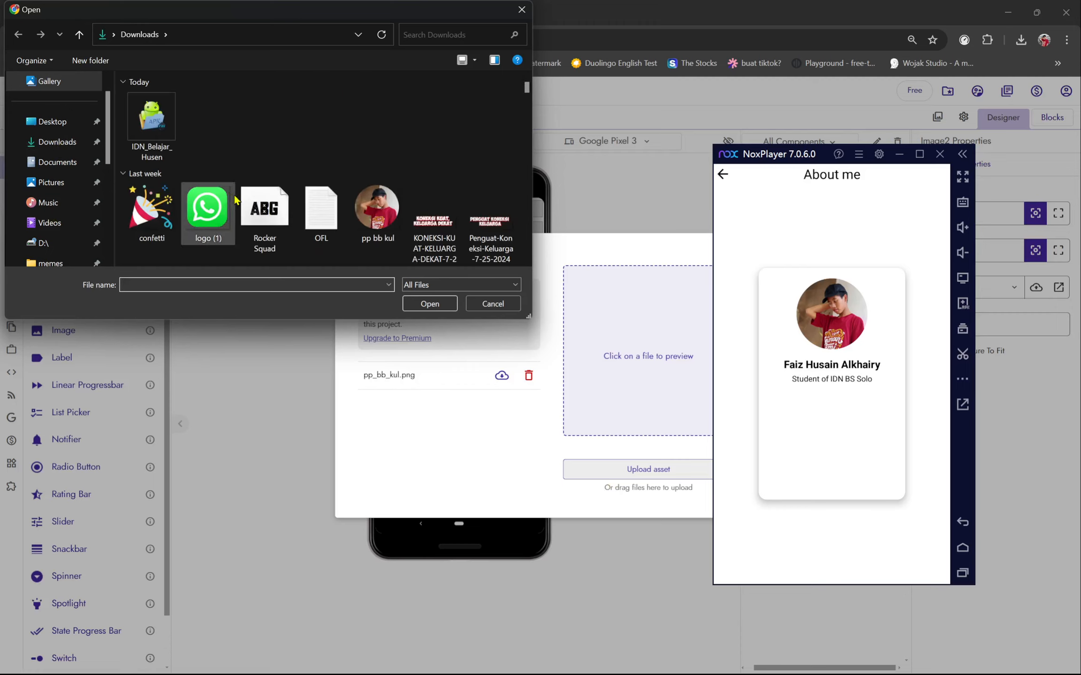
pyautogui.scroll(-3, 232, 201)
pyautogui.scroll(2, 235, 201)
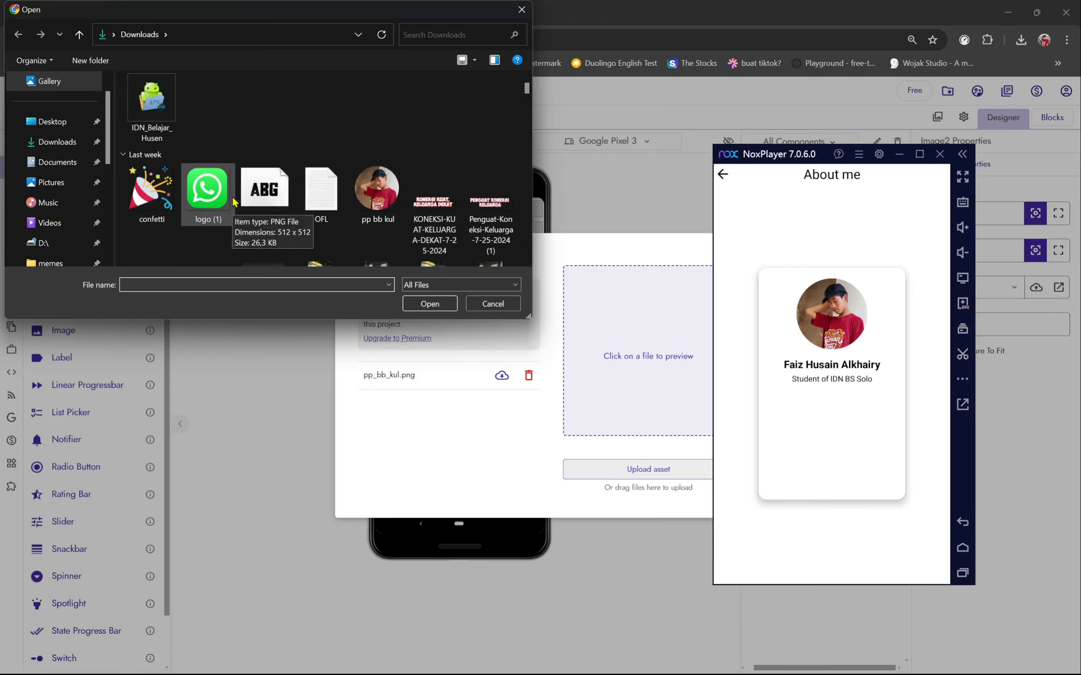
pyautogui.click(157, 196)
pyautogui.click(206, 190)
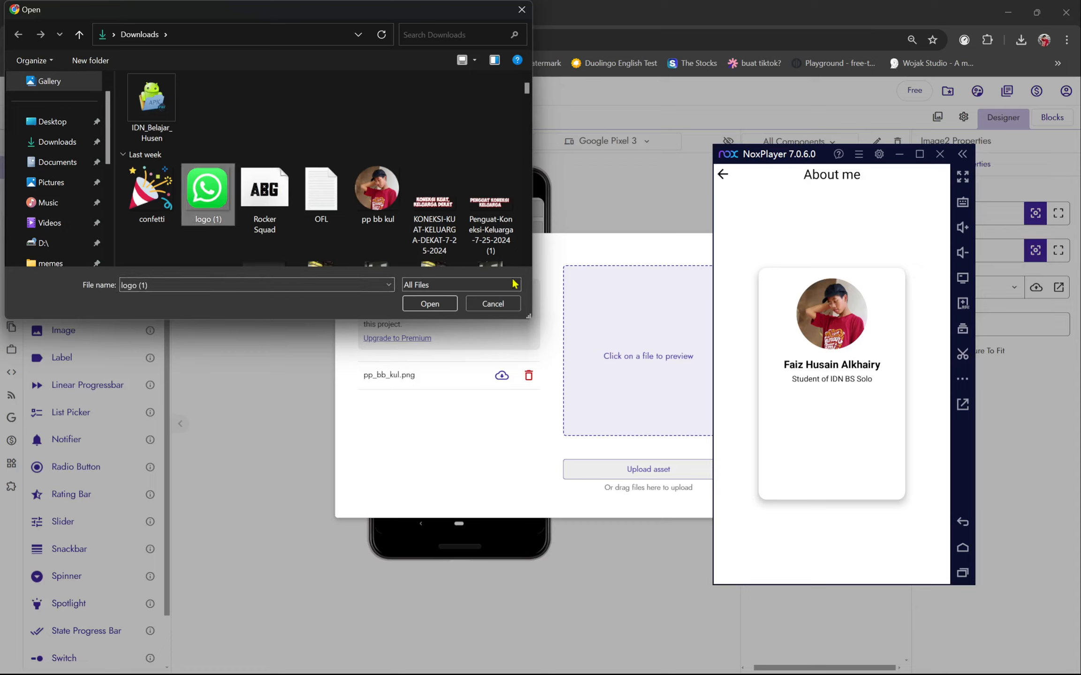
pyautogui.click(152, 206)
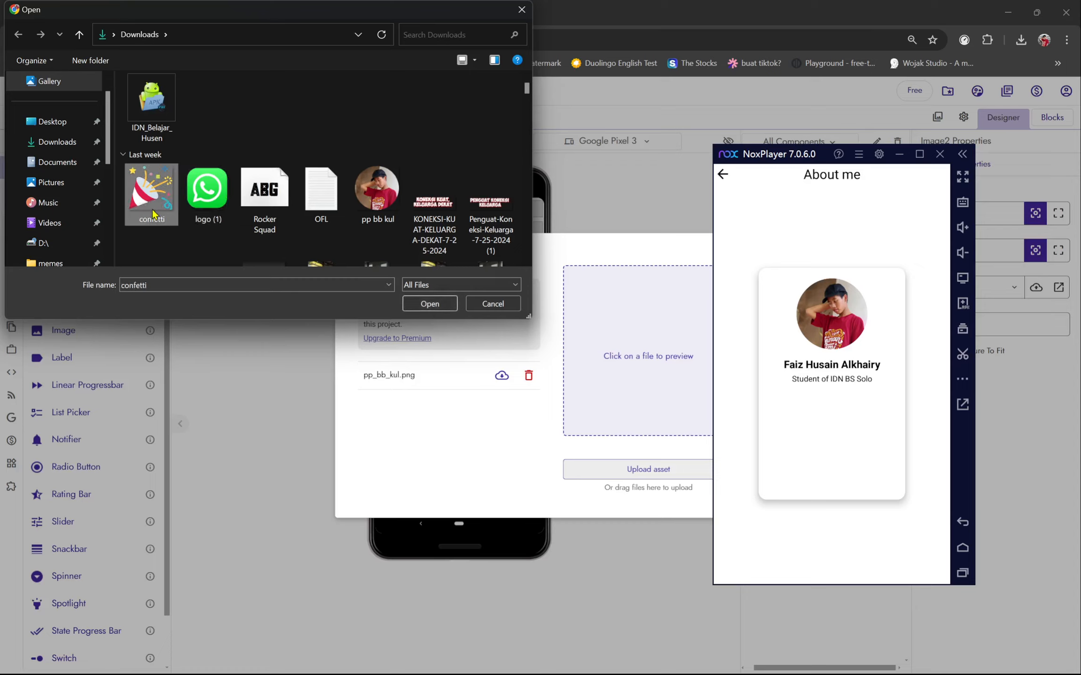
pyautogui.click(428, 304)
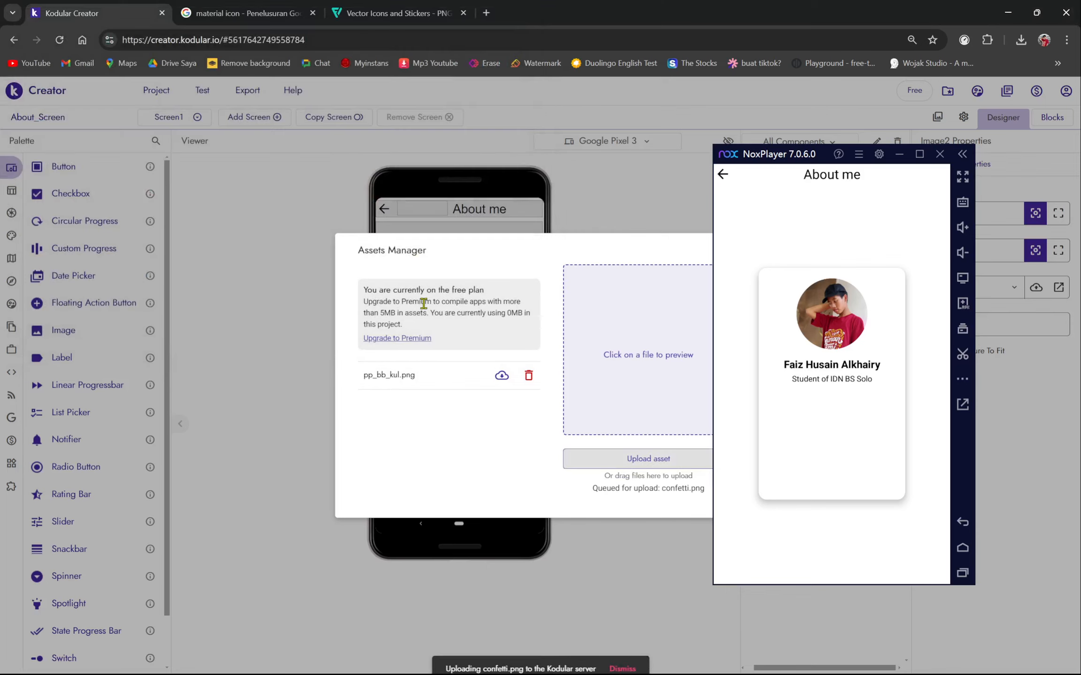
pyautogui.moveTo(753, 160); pyautogui.dragTo(178, 179)
pyautogui.click(725, 253)
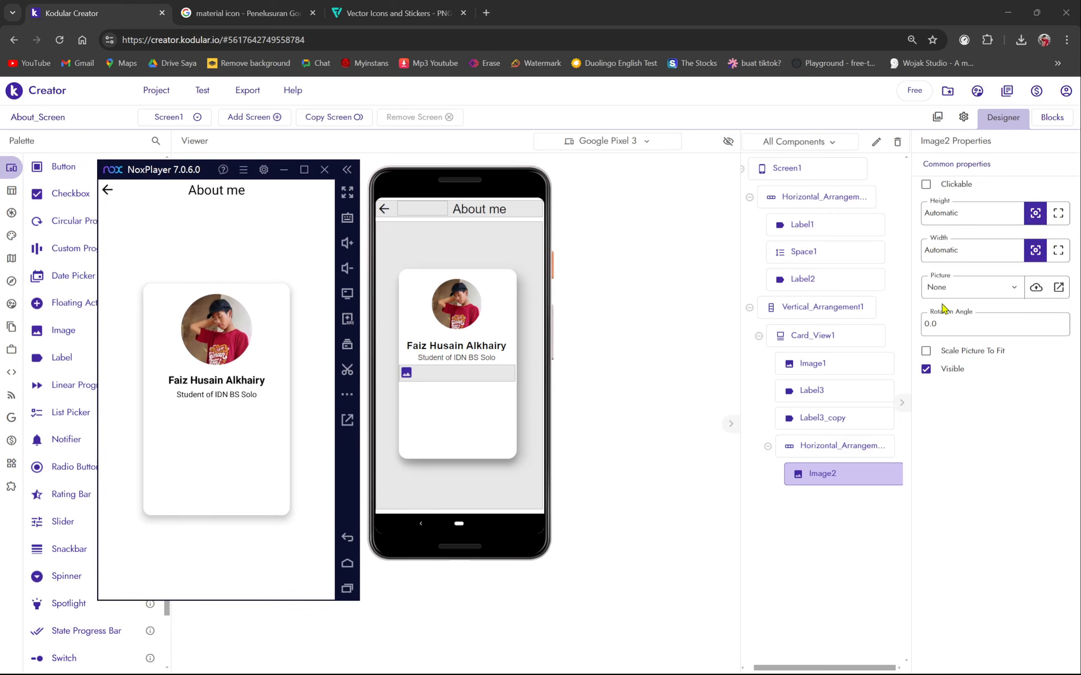
# - Give Image2 the confetti.png picture, sized 20px wide by 20px high
pyautogui.click(954, 295)
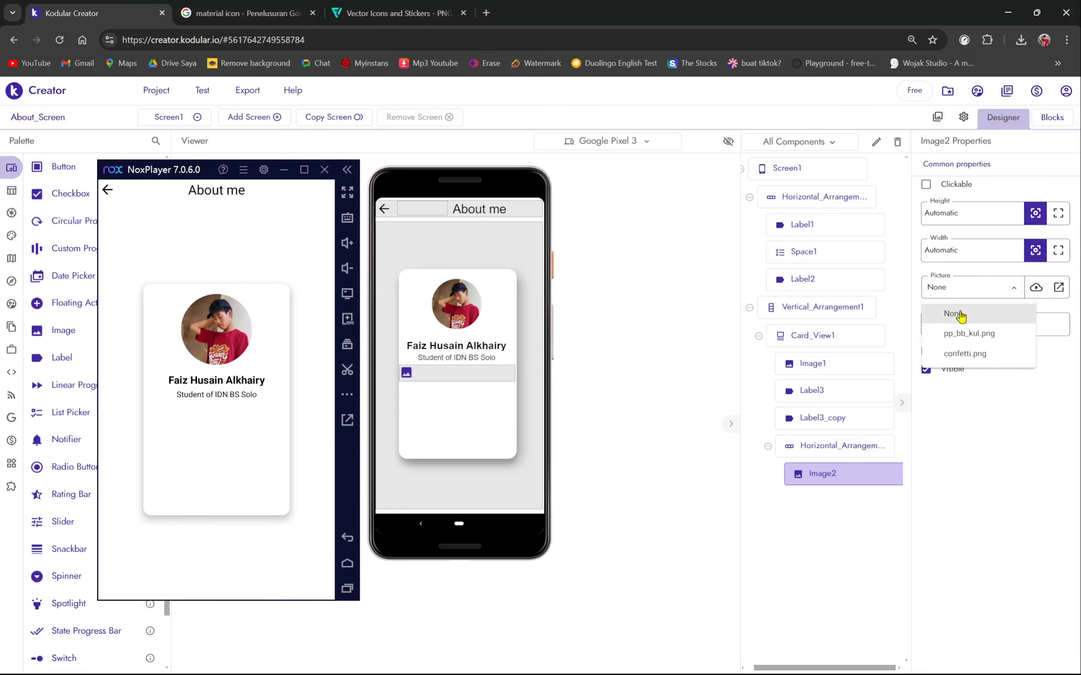
pyautogui.click(965, 355)
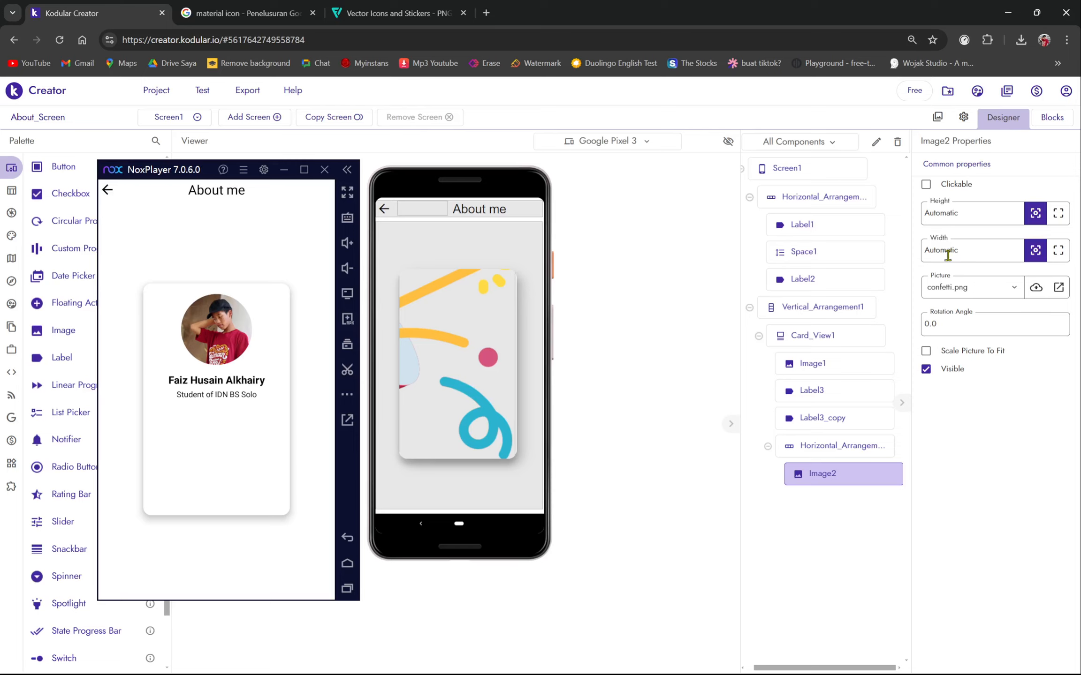
pyautogui.doubleClick(978, 258)
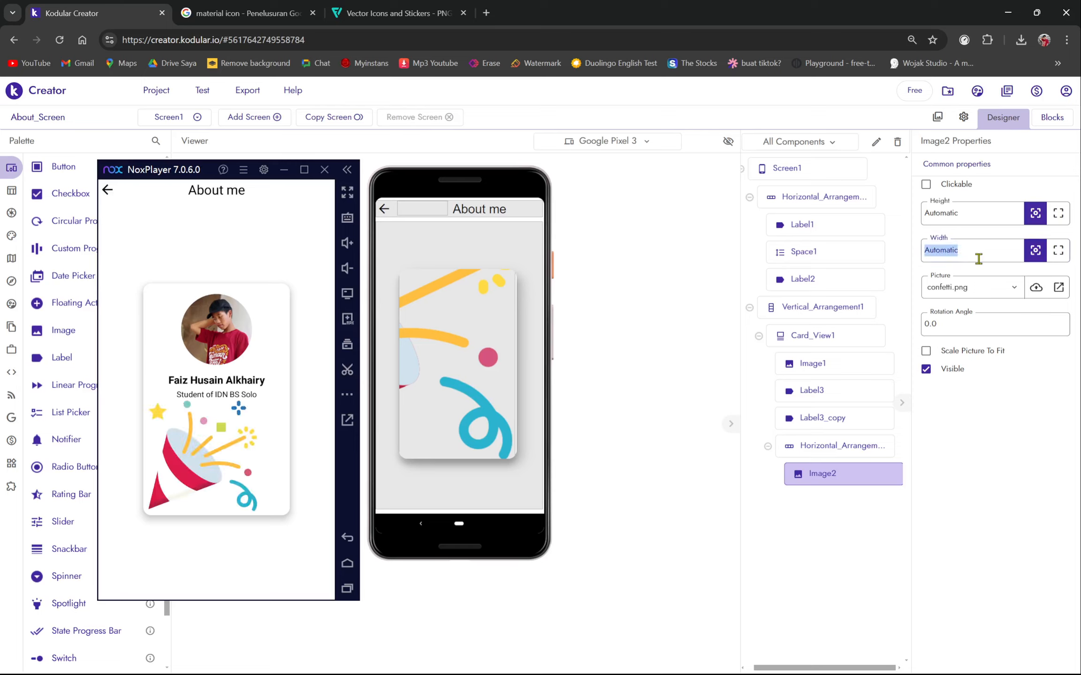
pyautogui.press('BackSpace')
pyautogui.write('20')
pyautogui.press('Return')
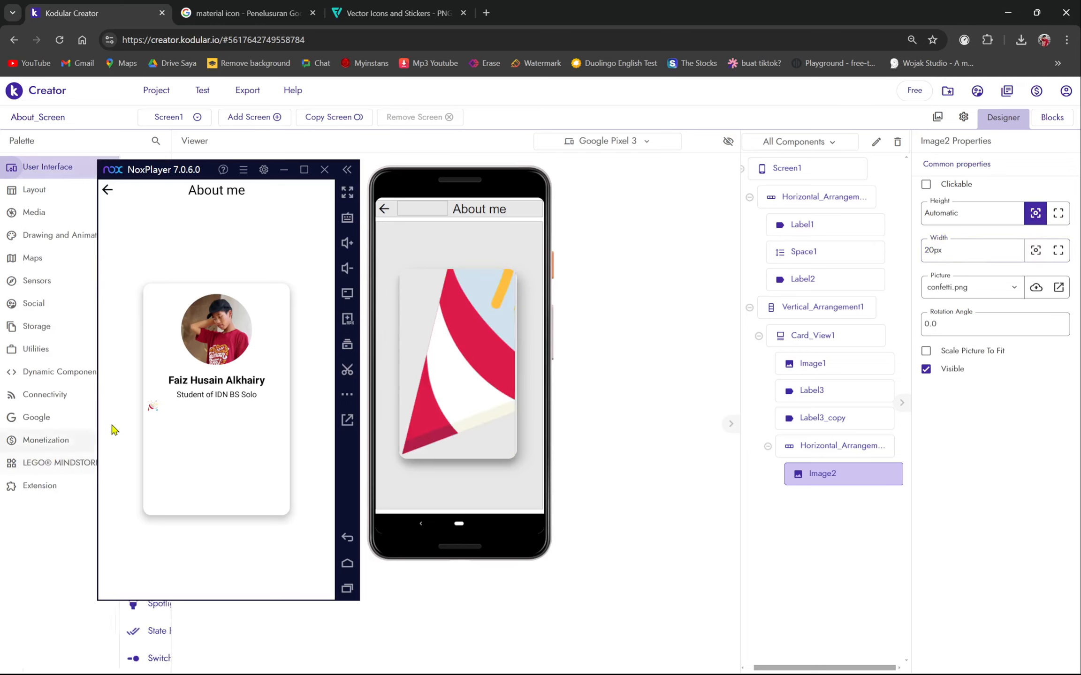
pyautogui.doubleClick(985, 217)
pyautogui.write('20px')
pyautogui.press('Return')
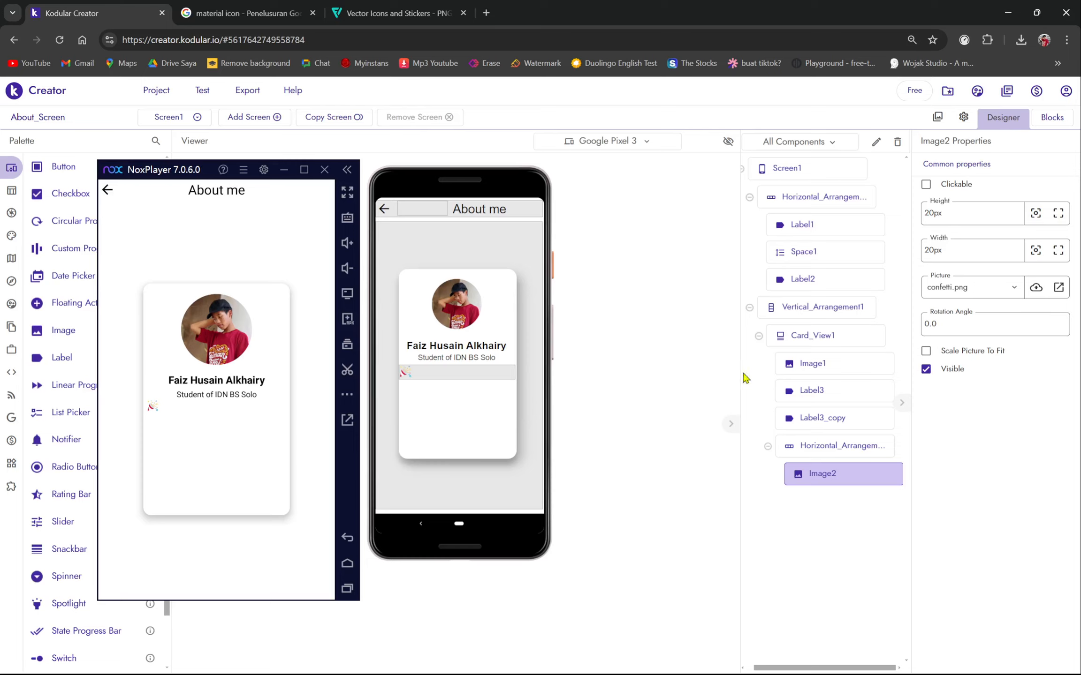
# - Add Label4 after the confetti icon with the text '11 Oktober, 2009'
pyautogui.click(842, 446)
pyautogui.click(821, 473)
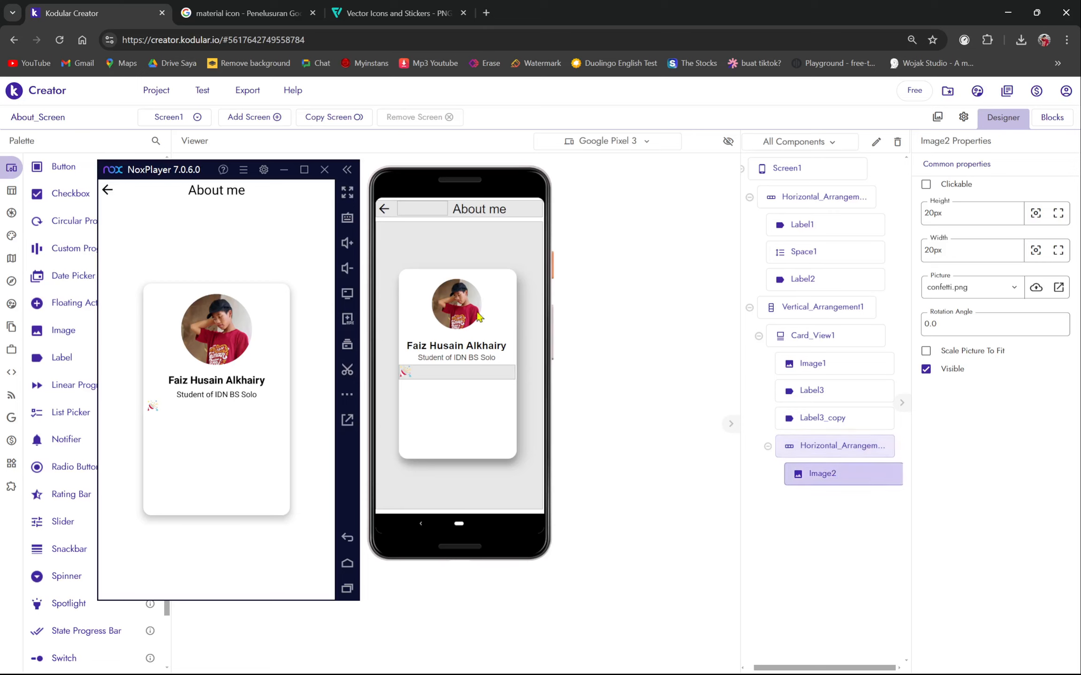
pyautogui.moveTo(179, 175); pyautogui.dragTo(195, 157)
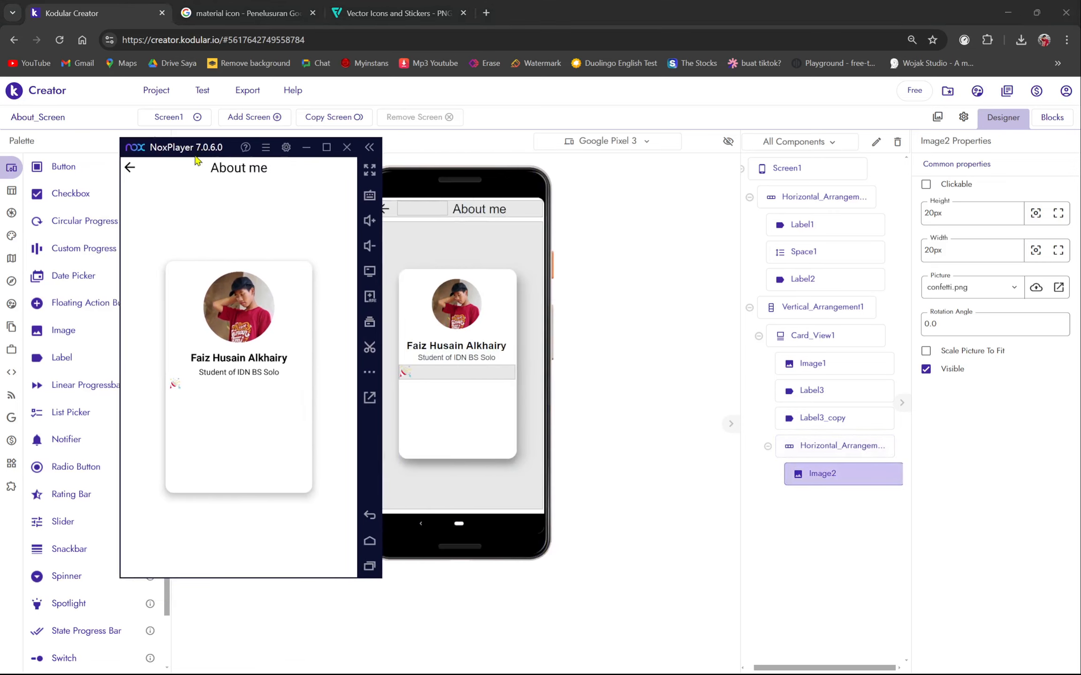
pyautogui.moveTo(59, 359); pyautogui.dragTo(458, 380)
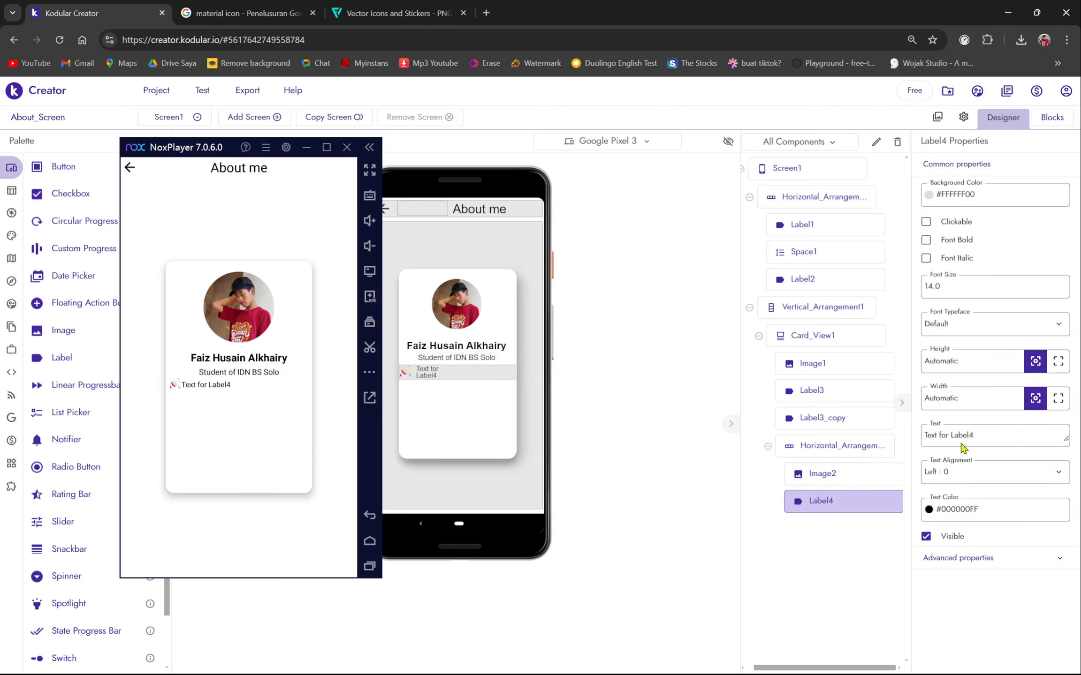
pyautogui.click(979, 438)
pyautogui.press('capslock')
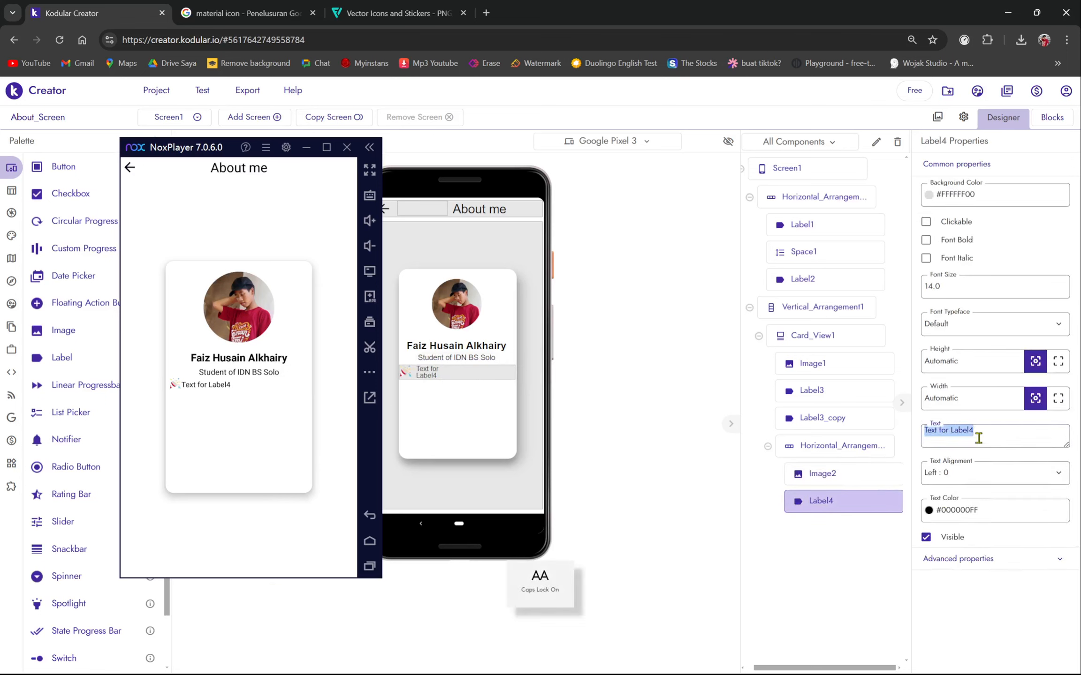
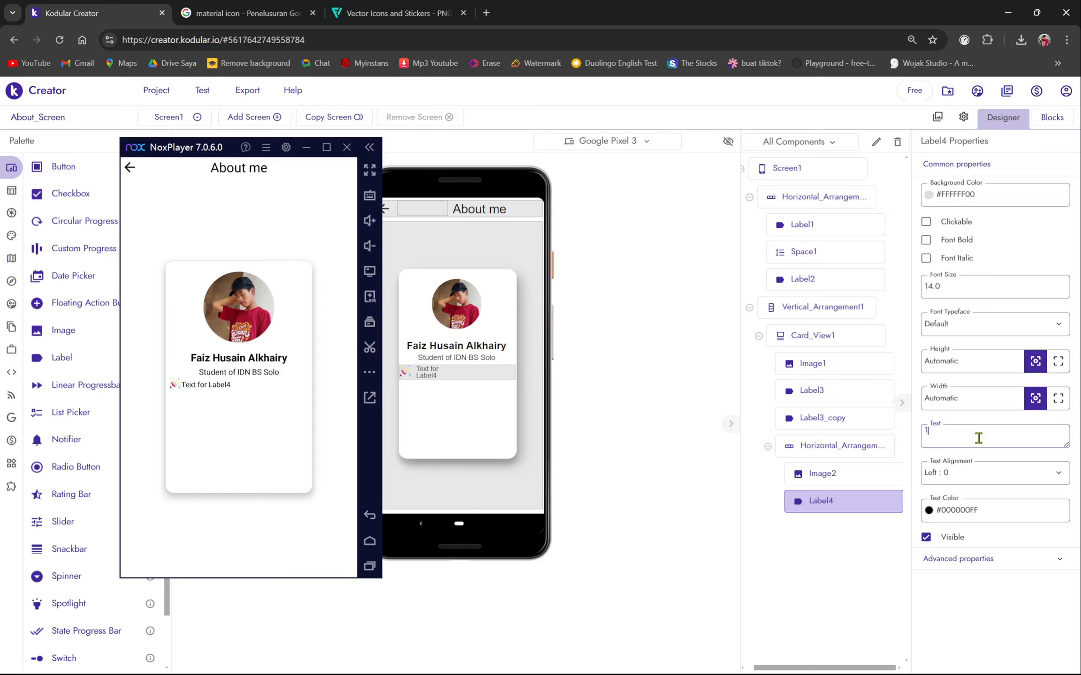
pyautogui.press('capslock')
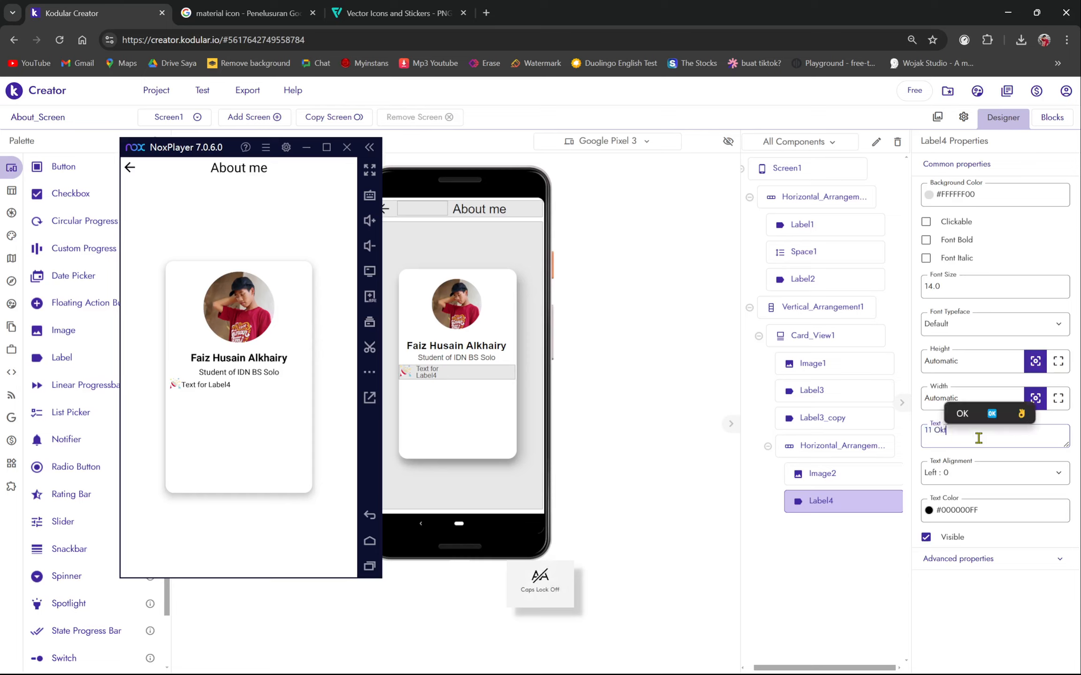
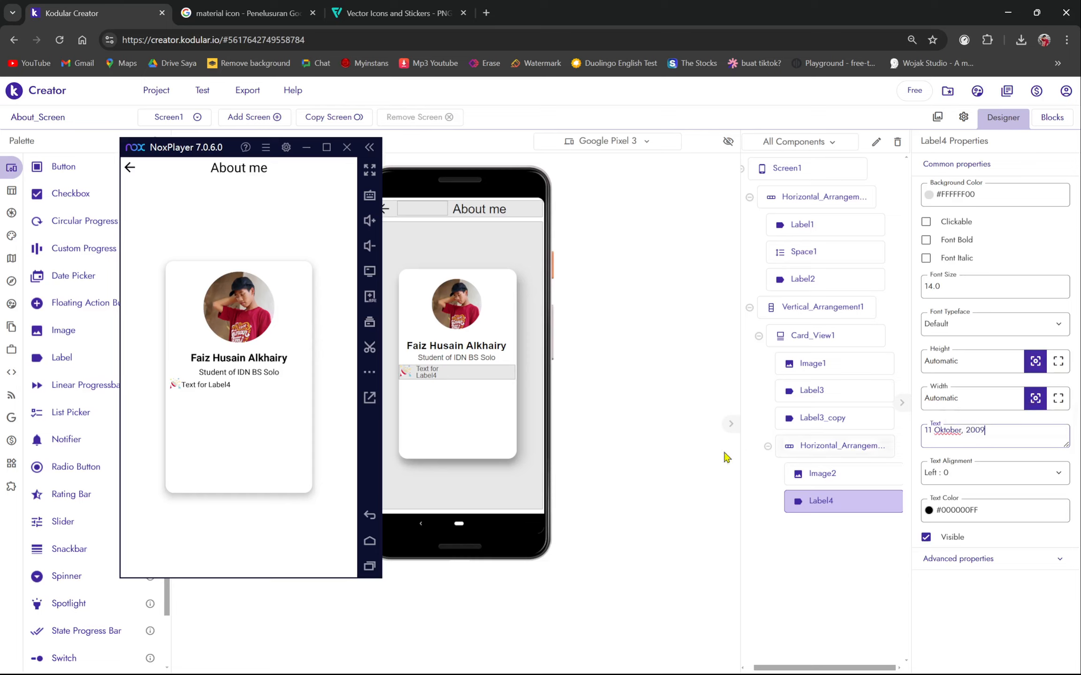
pyautogui.click(661, 461)
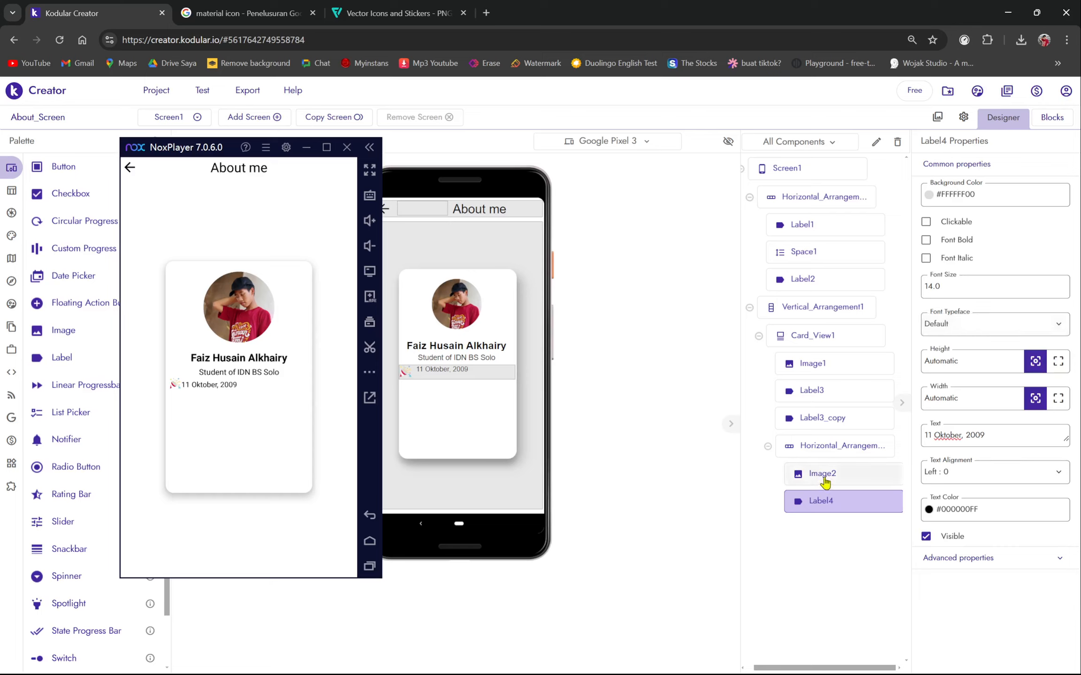
# - Set Horizontal_Arrangement2 to Align Horizontal Left : 1 and Align Vertical Center : 2
pyautogui.click(960, 473)
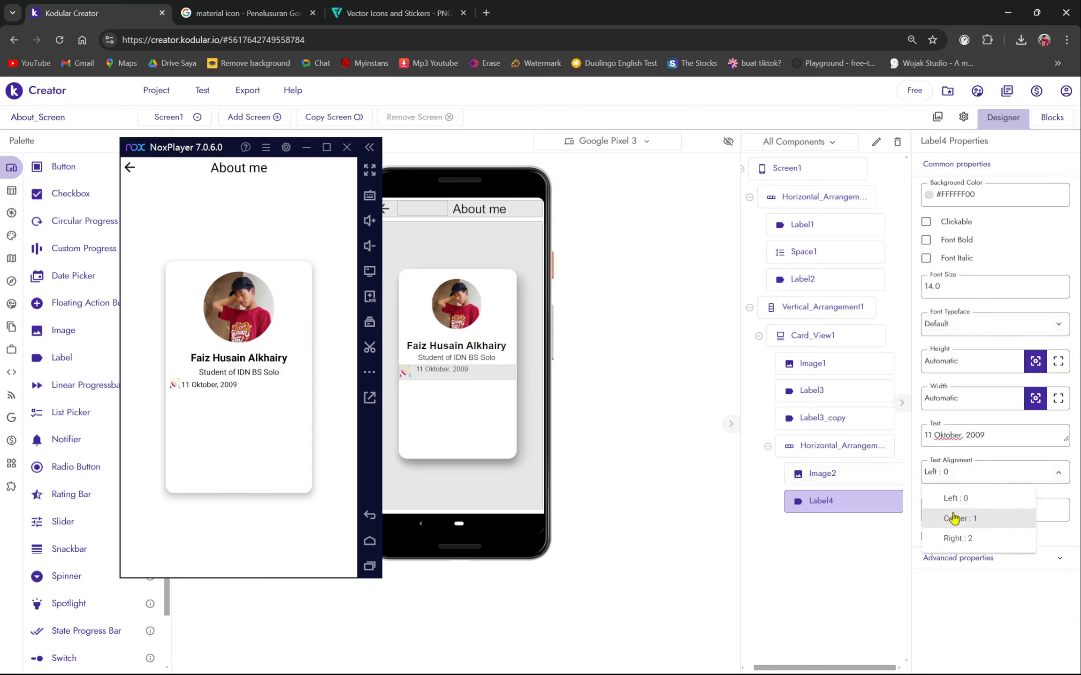
pyautogui.click(852, 475)
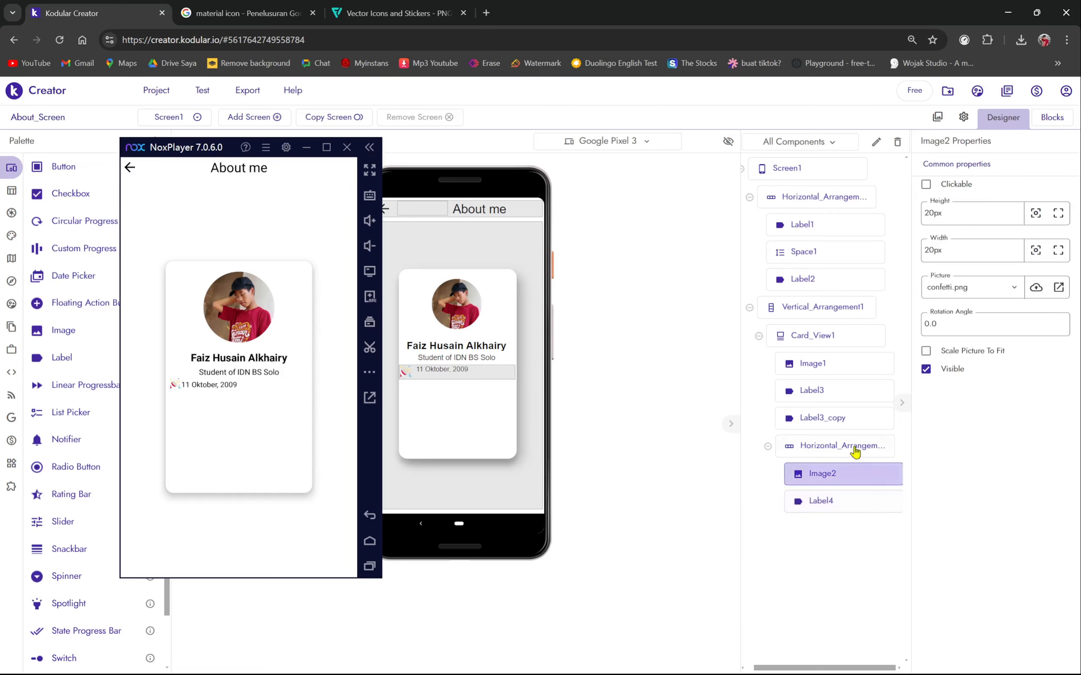
pyautogui.click(854, 448)
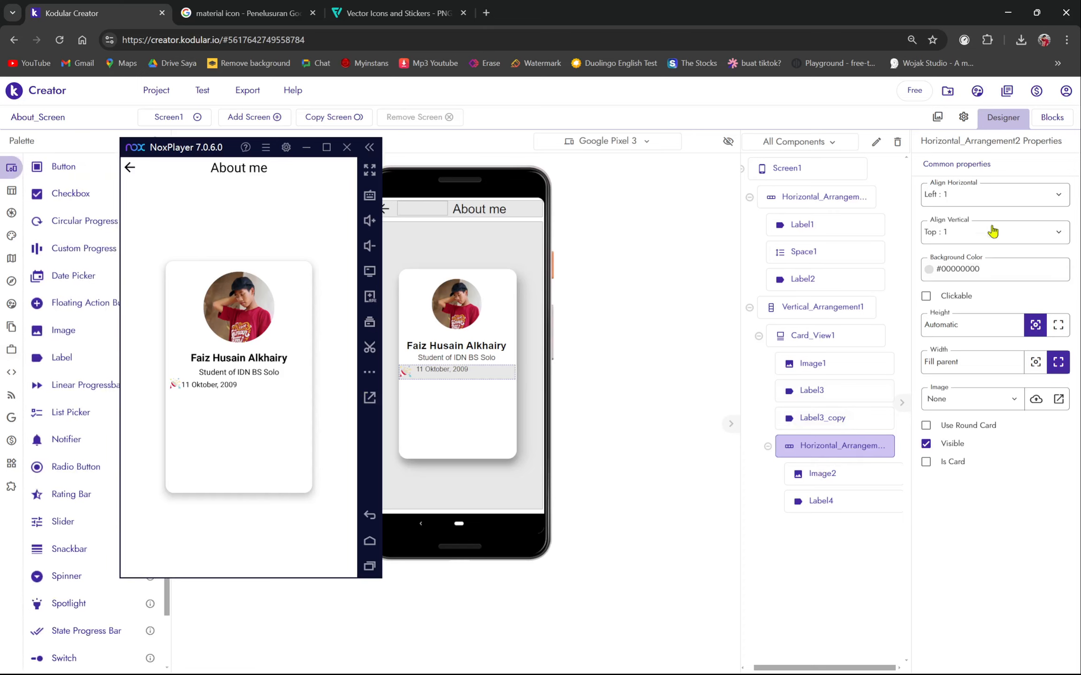
pyautogui.click(965, 204)
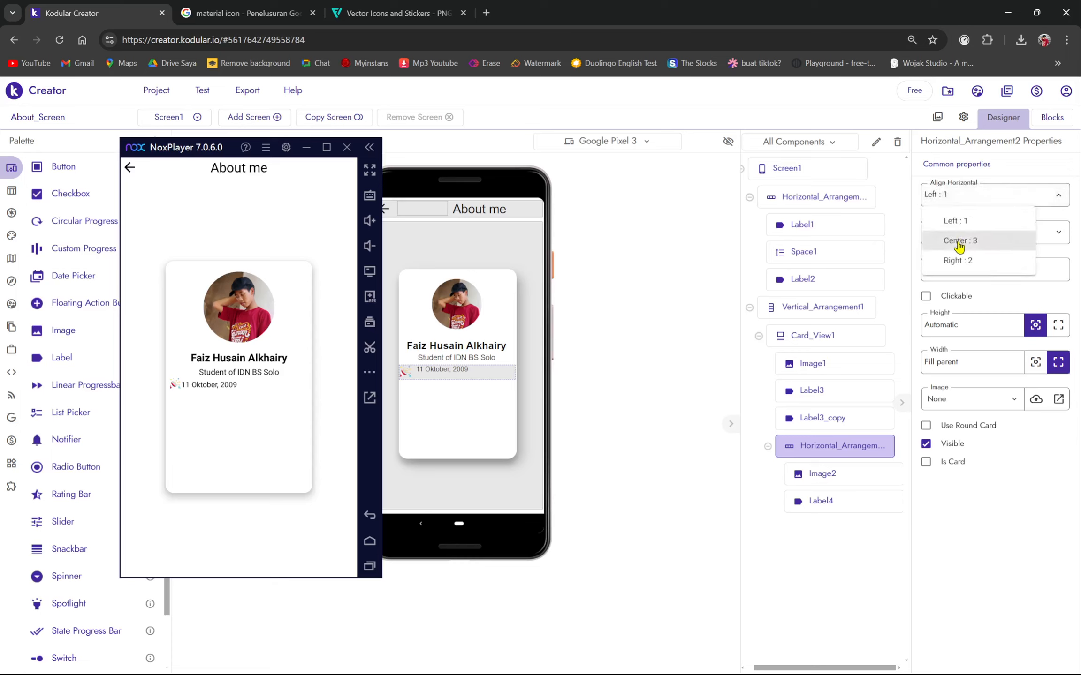
pyautogui.click(959, 241)
pyautogui.click(973, 198)
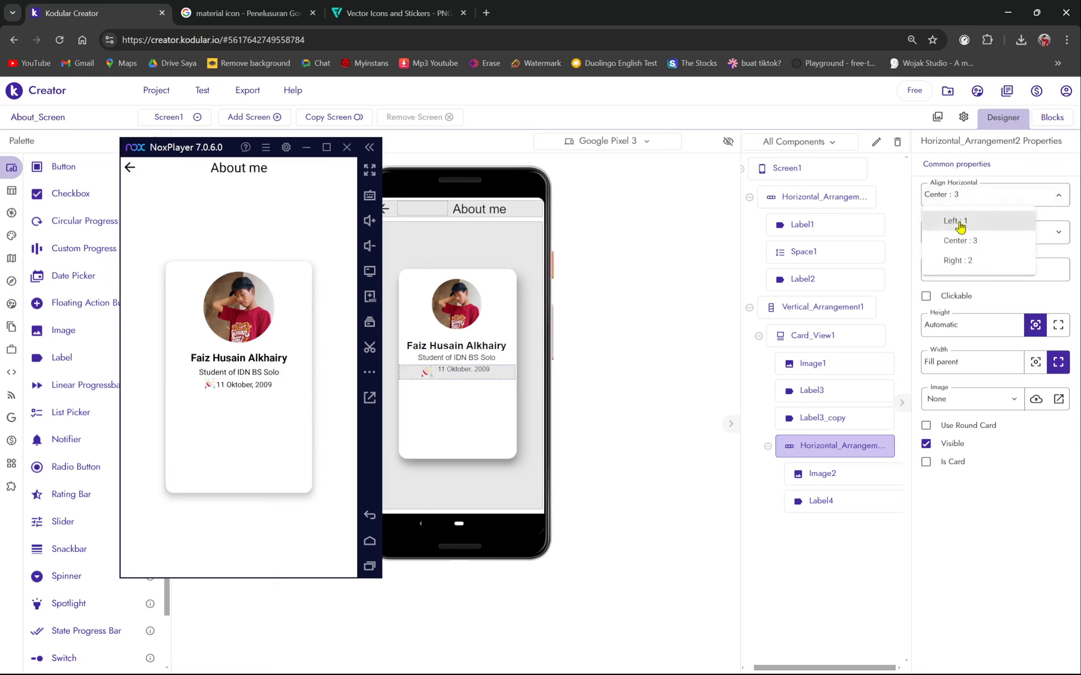
pyautogui.click(960, 221)
pyautogui.click(963, 220)
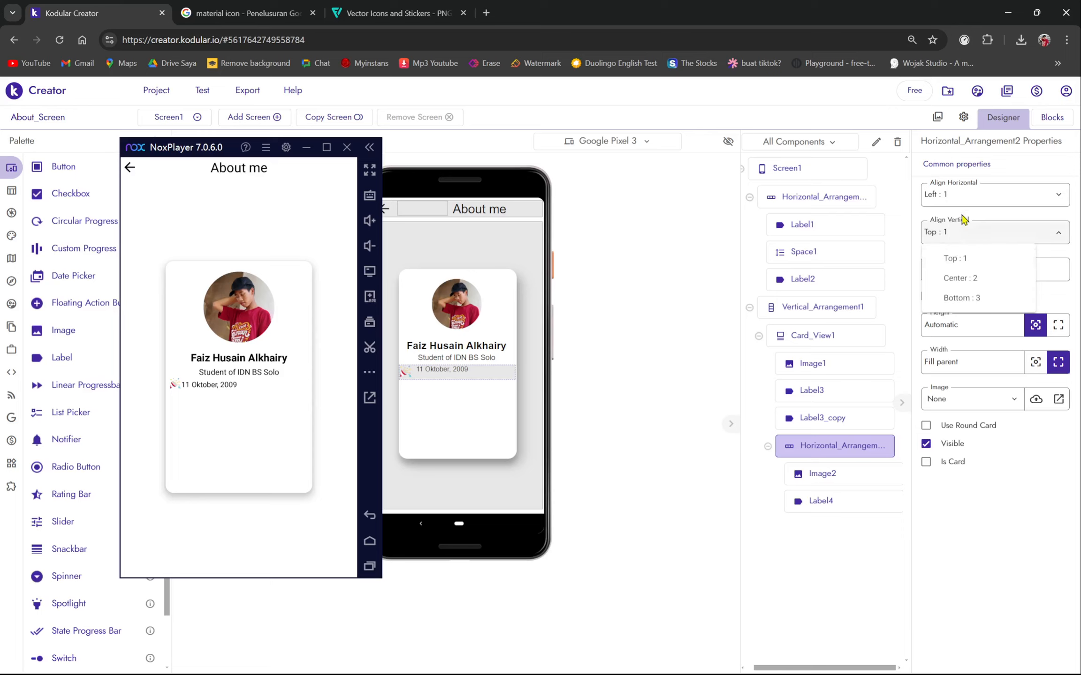
pyautogui.click(960, 279)
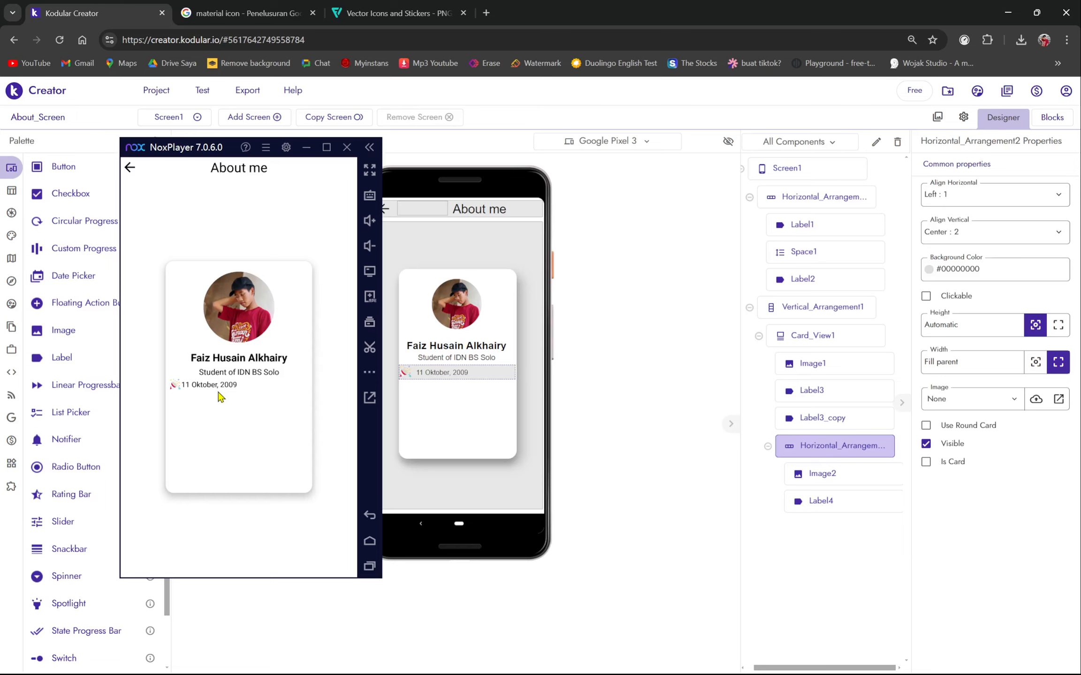
pyautogui.moveTo(184, 154)
pyautogui.mouseDown()
pyautogui.moveTo(559, 157)
pyautogui.moveTo(238, 166)
pyautogui.moveTo(174, 139)
pyautogui.mouseUp()
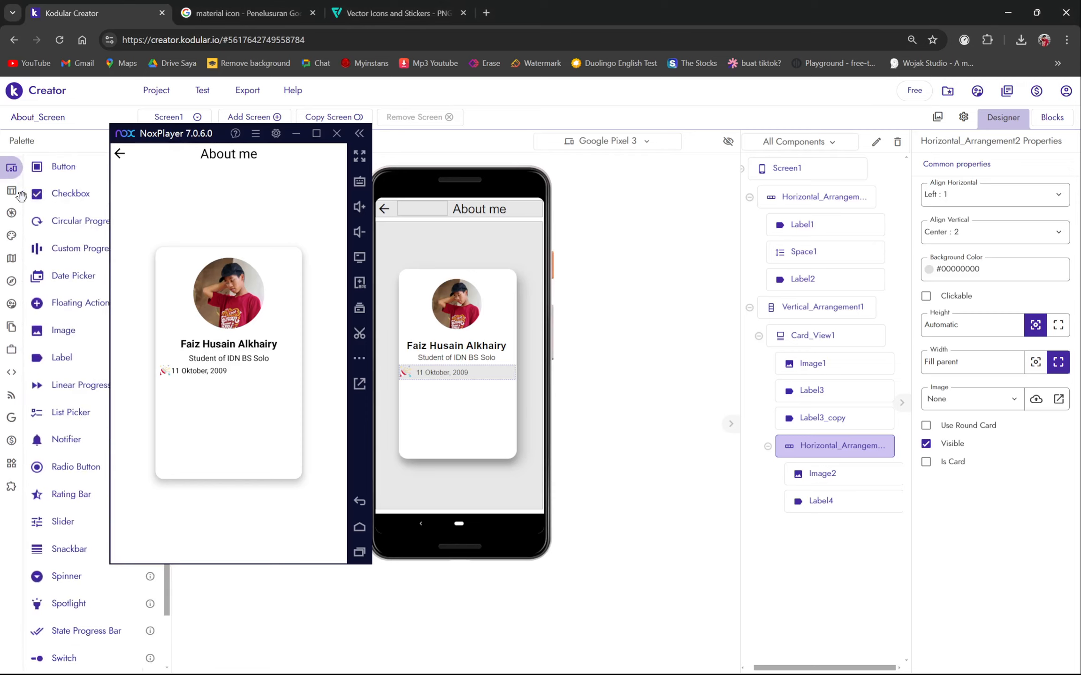
# - Drop a Space component, Space3, between the confetti icon and the date label
pyautogui.click(35, 196)
pyautogui.click(40, 196)
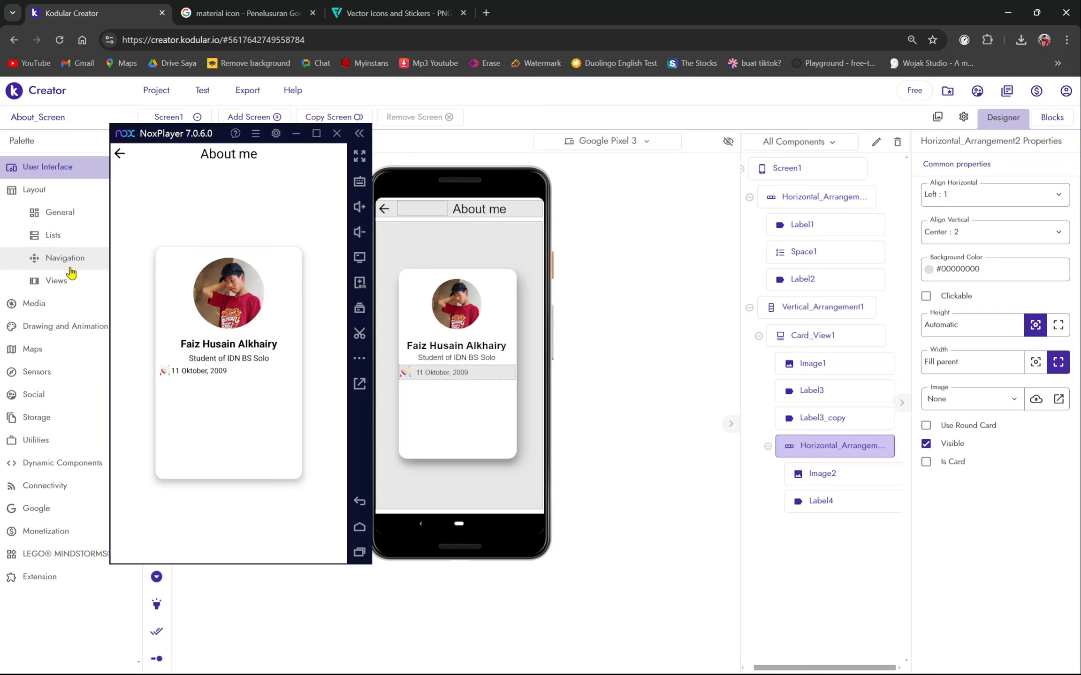
pyautogui.click(57, 220)
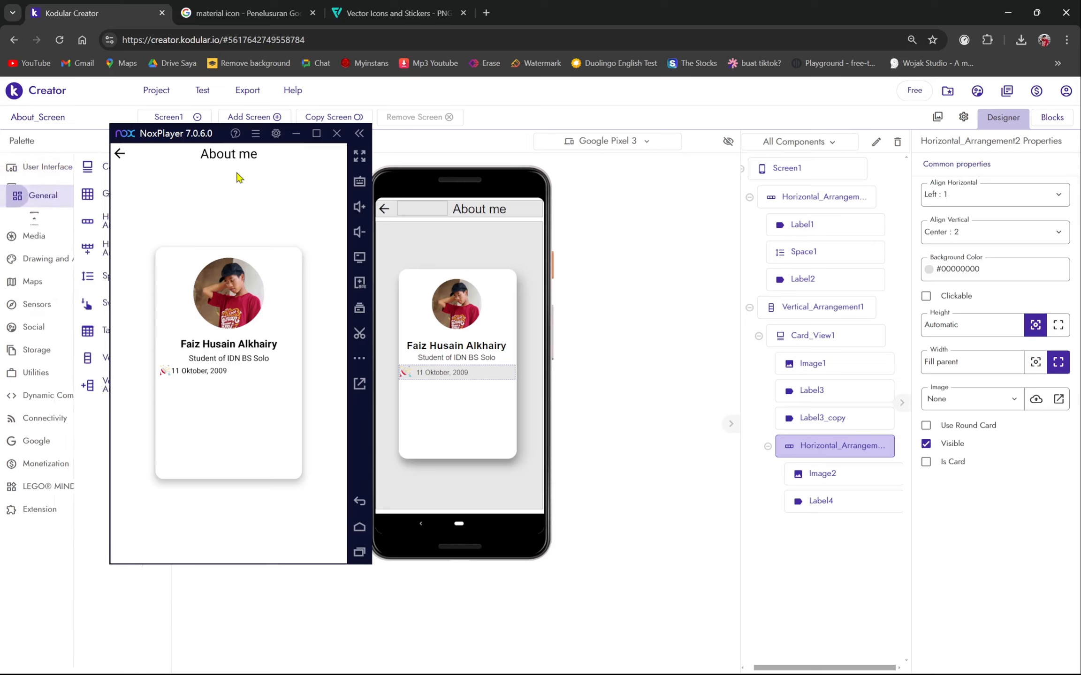
pyautogui.moveTo(183, 140); pyautogui.dragTo(265, 133)
pyautogui.moveTo(64, 276); pyautogui.dragTo(94, 262)
pyautogui.moveTo(270, 120); pyautogui.dragTo(676, 121)
pyautogui.moveTo(66, 276); pyautogui.dragTo(403, 373)
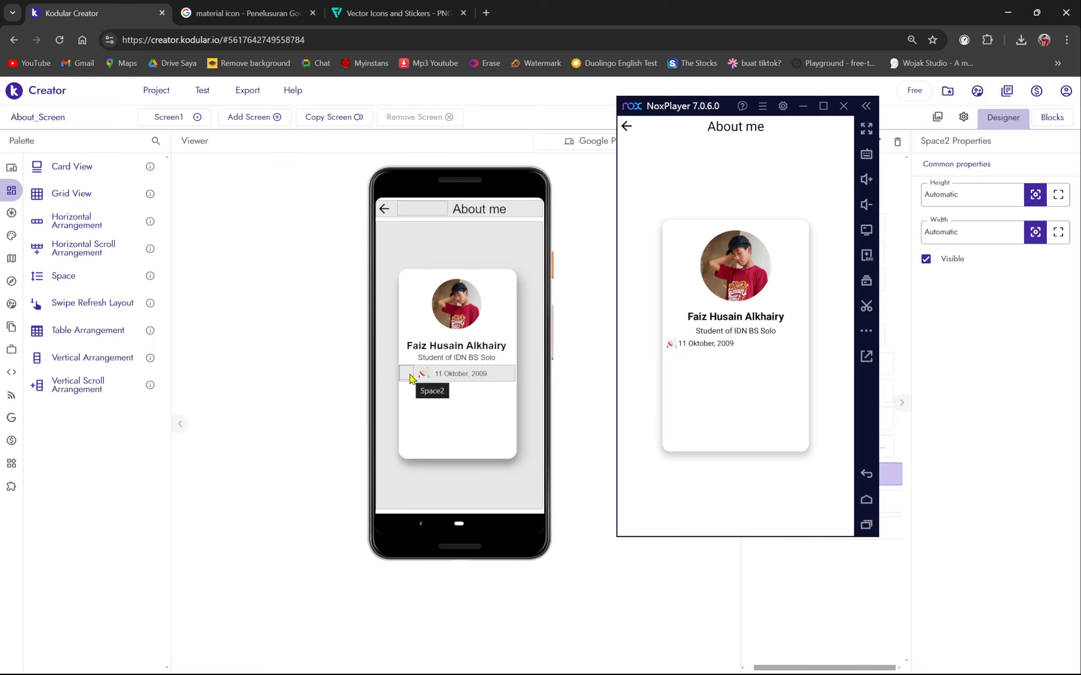
pyautogui.moveTo(91, 277); pyautogui.dragTo(434, 373)
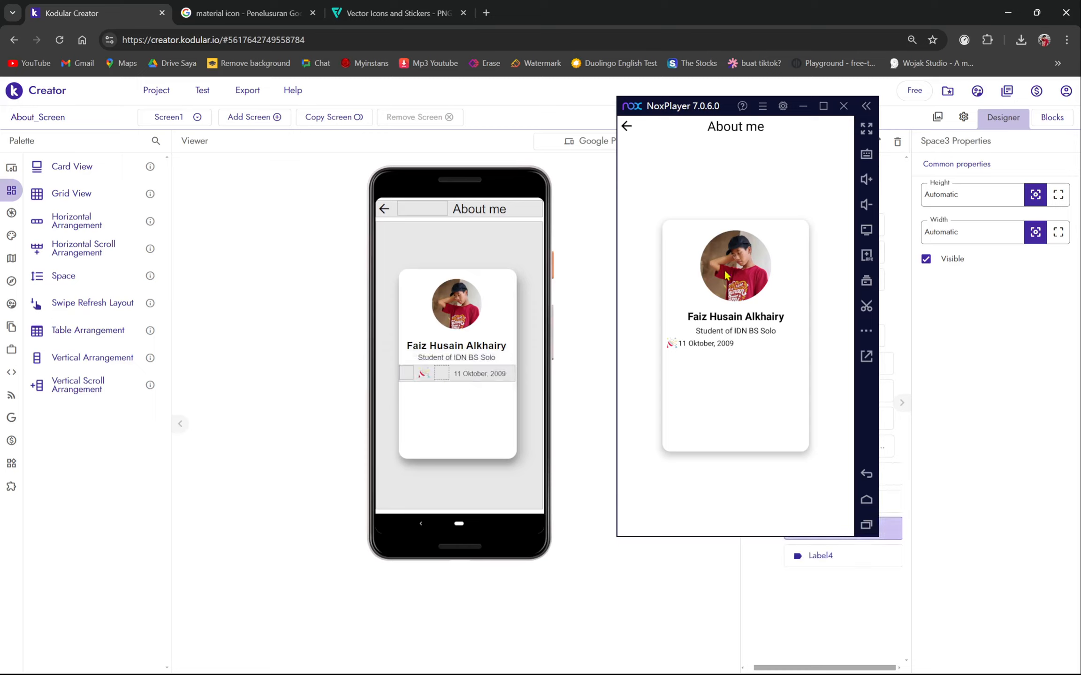
# - Refresh the Companion screen so NoxPlayer shows the latest card
pyautogui.click(196, 90)
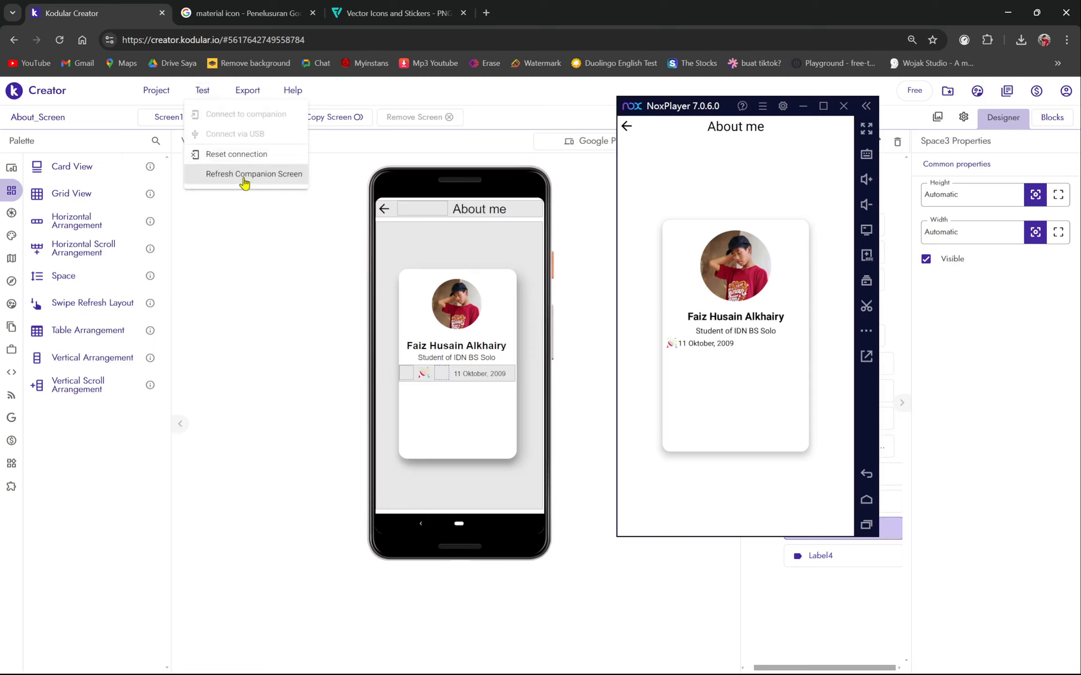
pyautogui.click(241, 180)
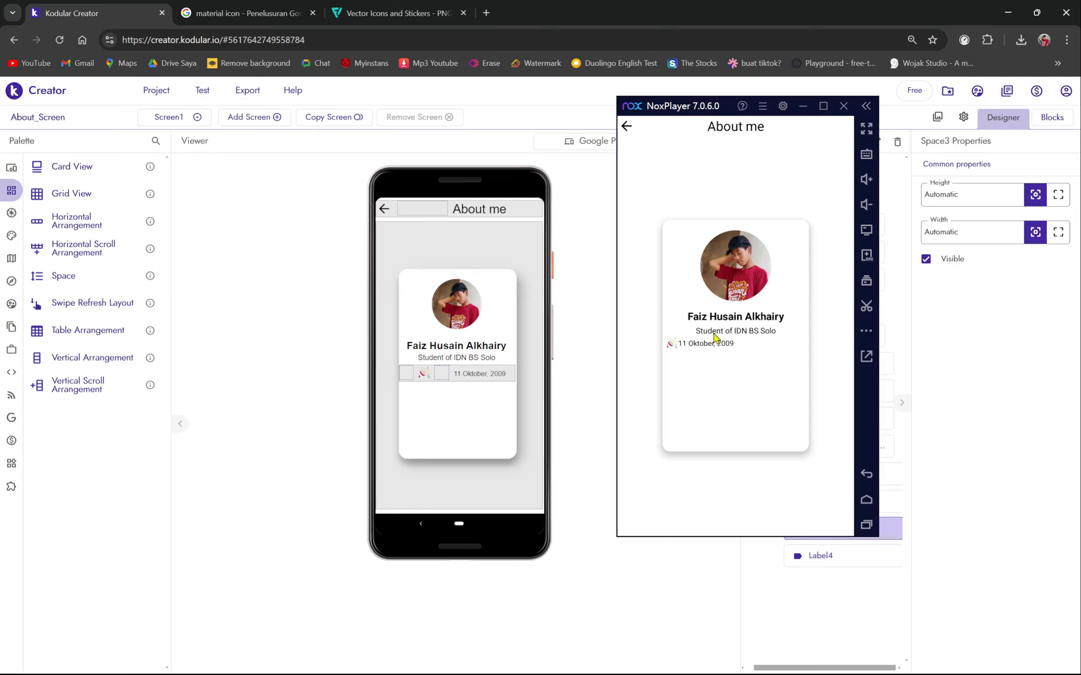
pyautogui.moveTo(701, 116); pyautogui.dragTo(166, 198)
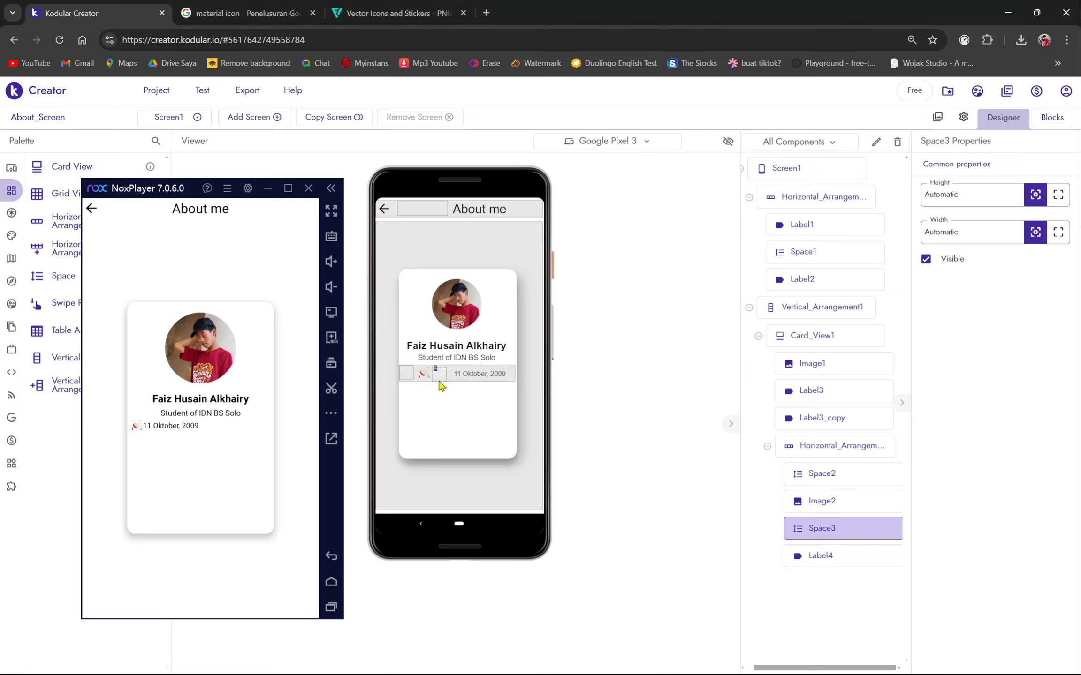
# - Inspect the date row's Image2, Space2 and arrangement, ending with Space3 selected
pyautogui.click(840, 502)
pyautogui.click(839, 475)
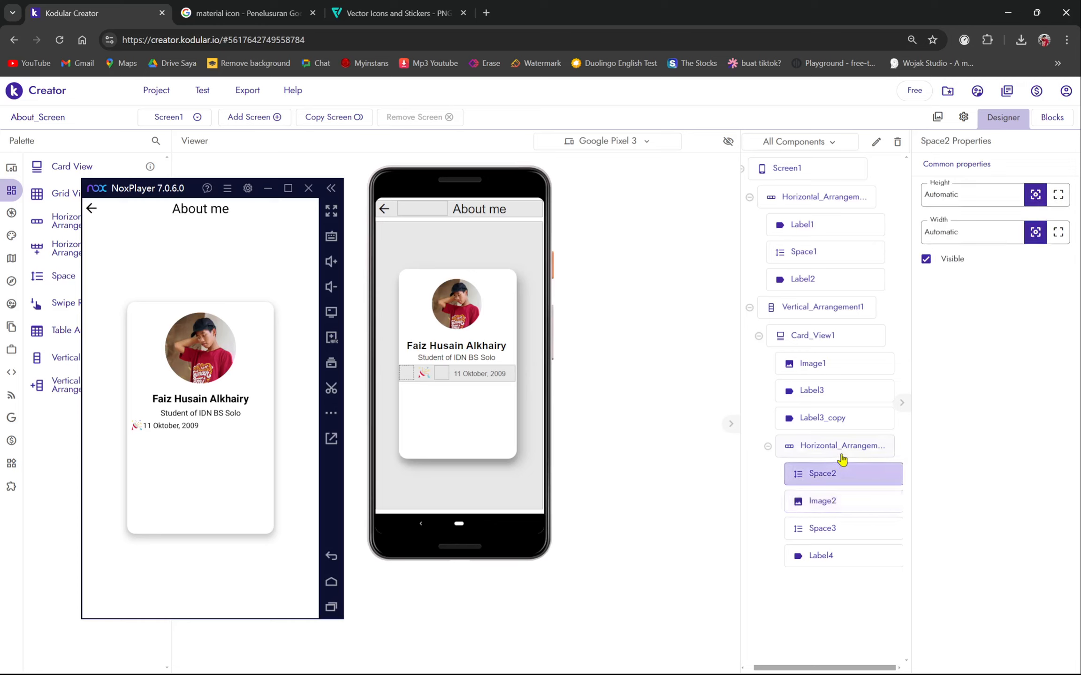
pyautogui.click(843, 454)
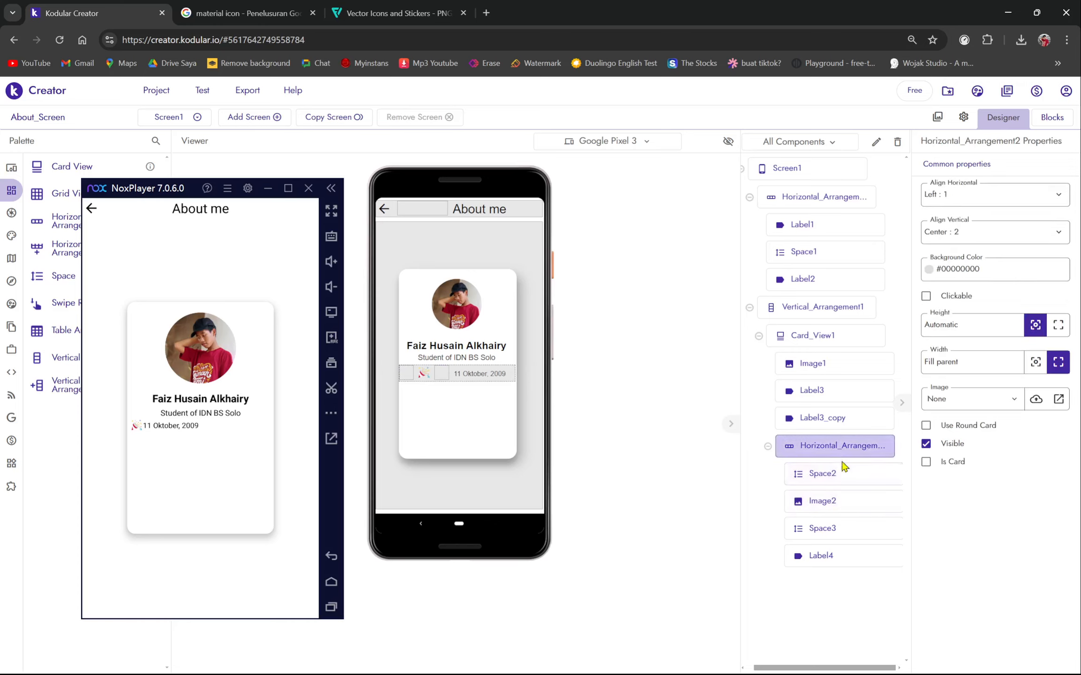
pyautogui.click(841, 481)
pyautogui.click(838, 500)
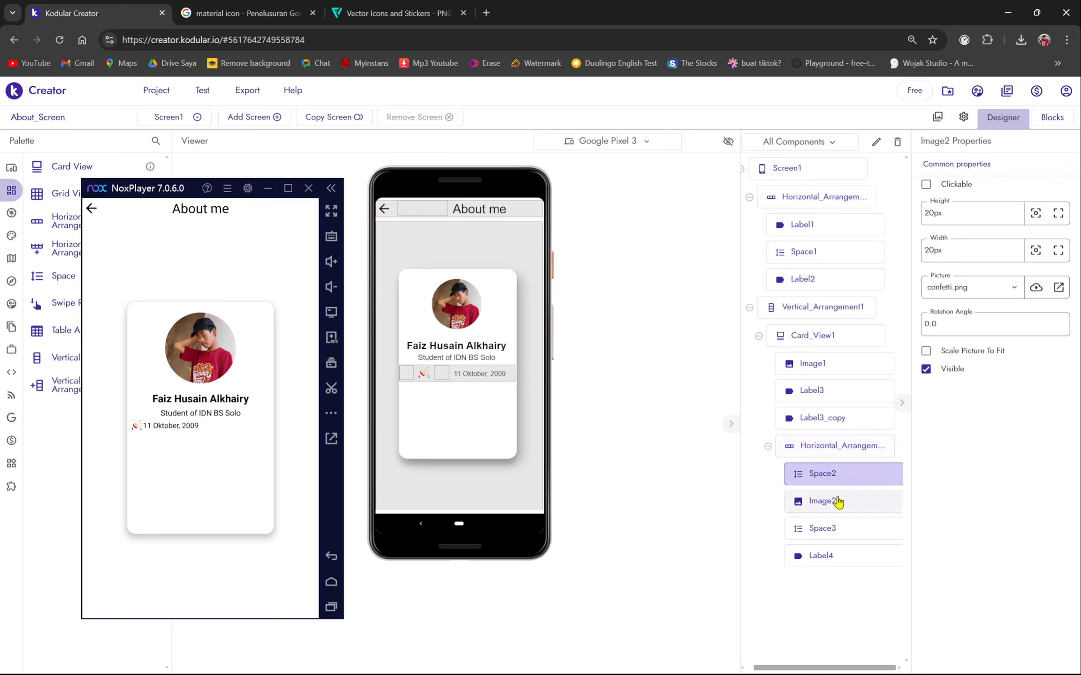
pyautogui.click(437, 381)
pyautogui.click(442, 375)
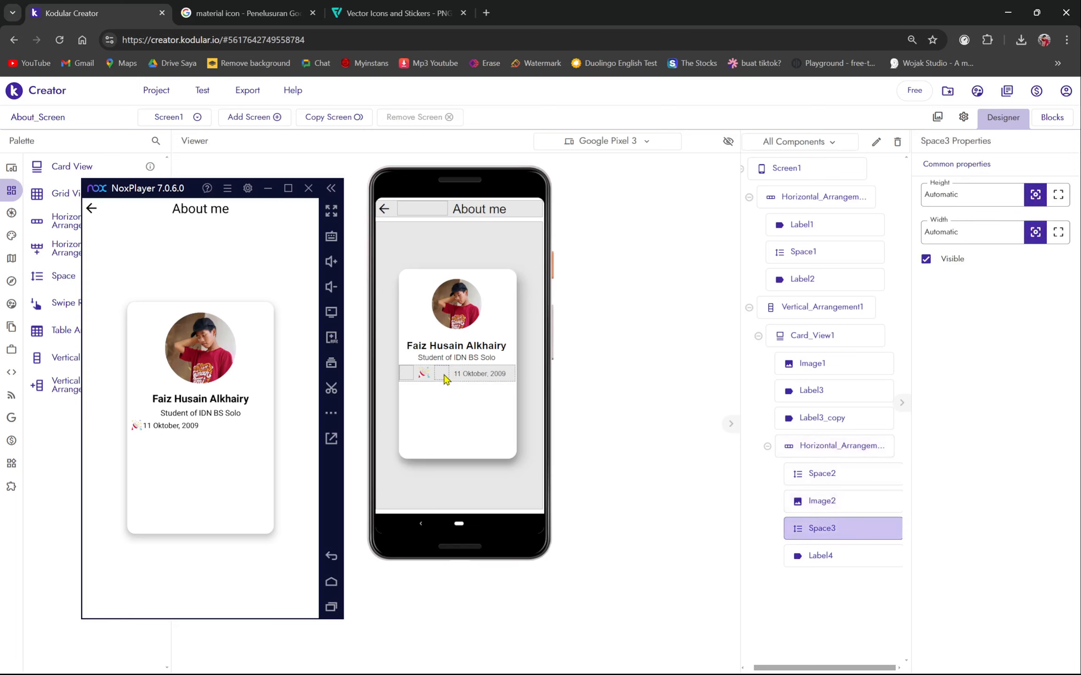
# - Delete the Space3 spacer from the birth-date row
pyautogui.press('Delete')
pyautogui.click(640, 428)
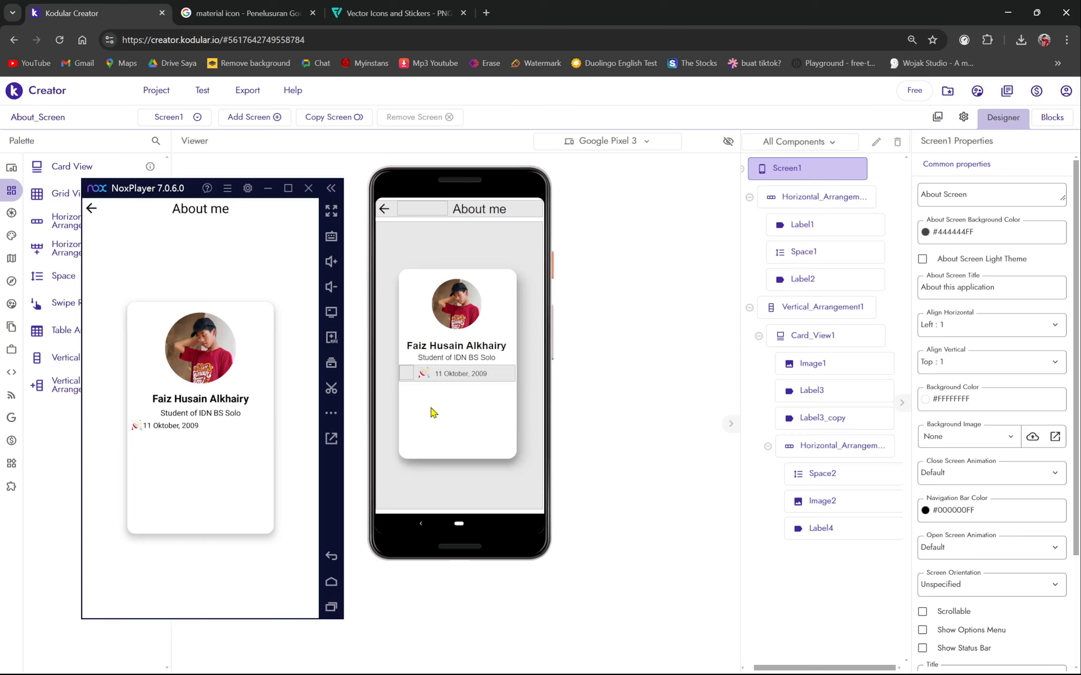
pyautogui.moveTo(409, 379); pyautogui.dragTo(501, 382)
pyautogui.click(502, 381)
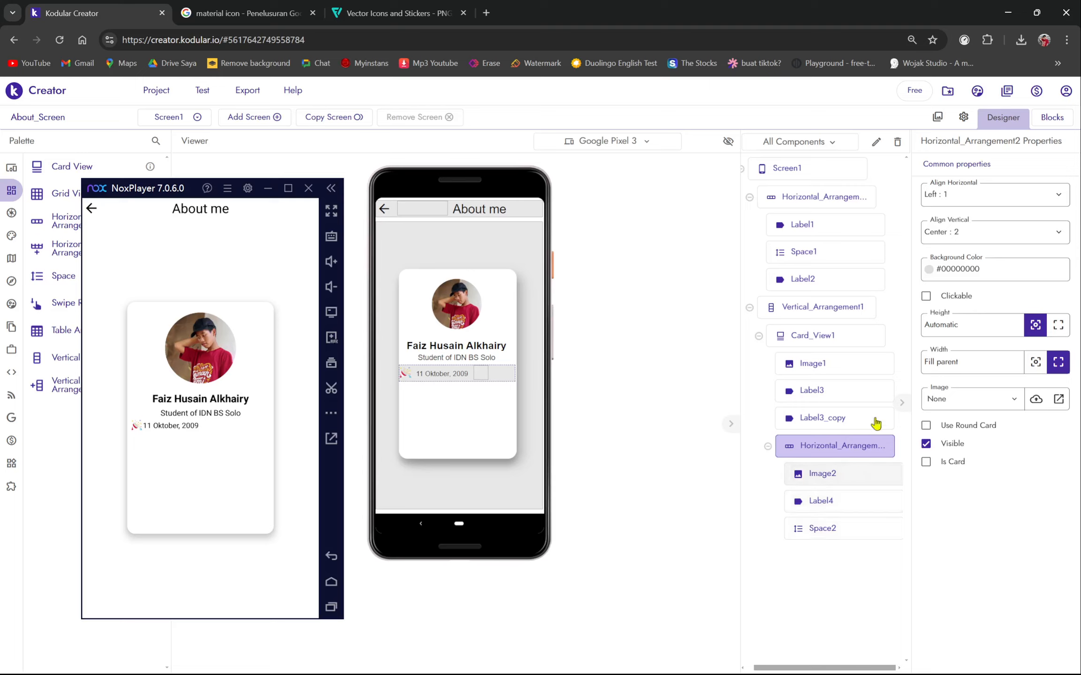
# - Try Center alignment on the date row, revert to Left, and move Space2 before the icon
pyautogui.click(955, 198)
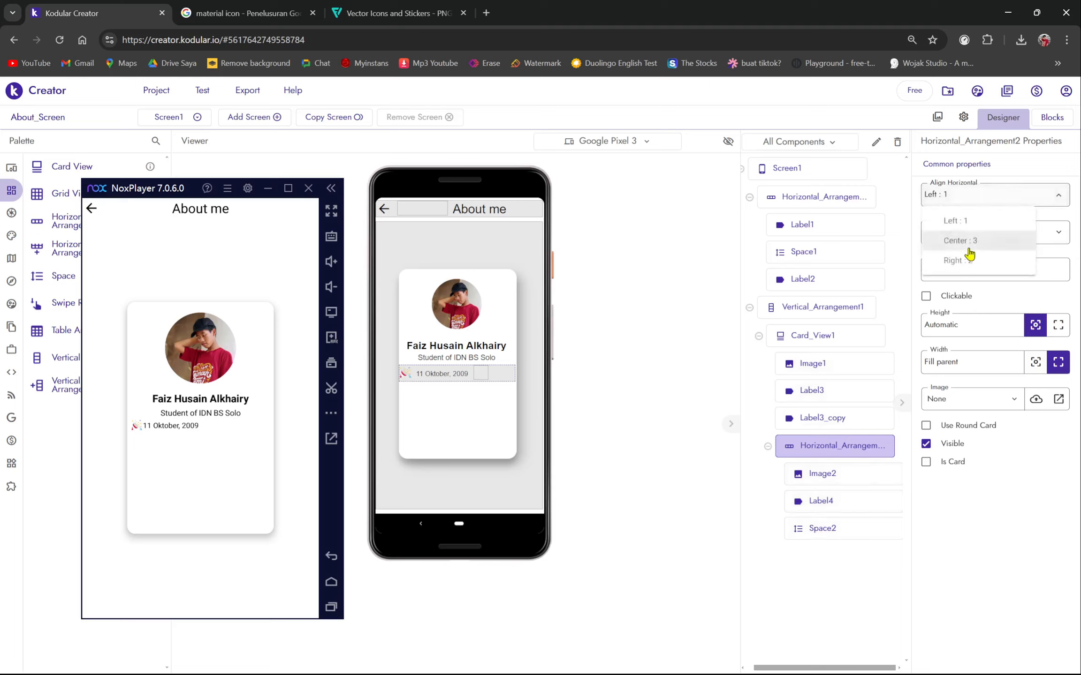
pyautogui.click(967, 242)
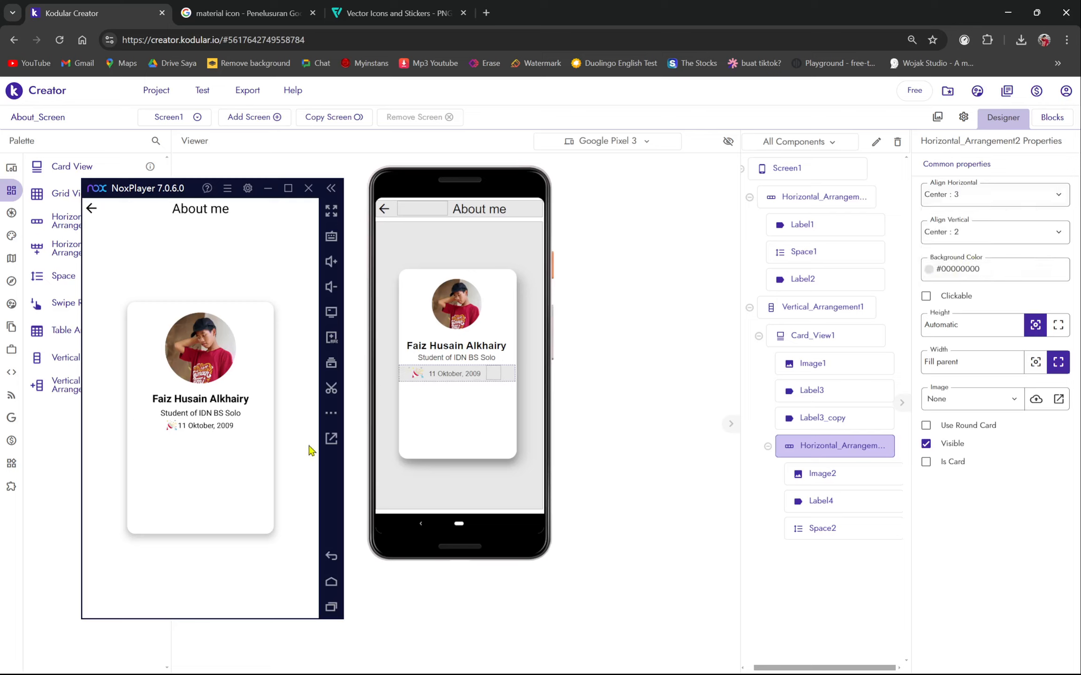
pyautogui.moveTo(492, 385); pyautogui.dragTo(432, 384)
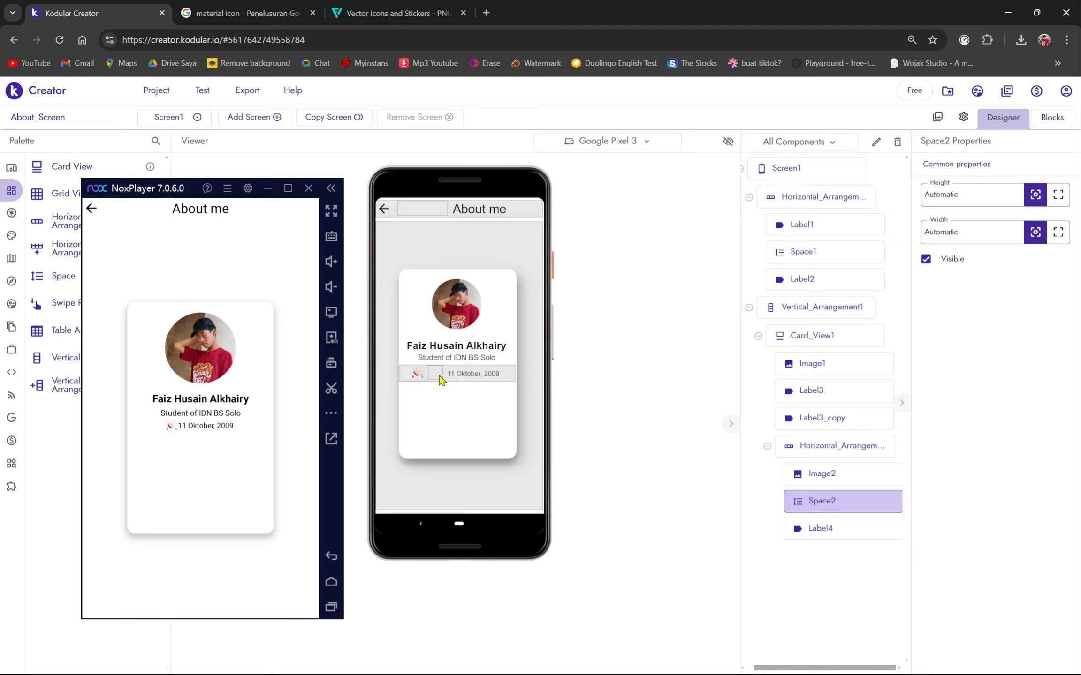
pyautogui.rightClick(440, 376)
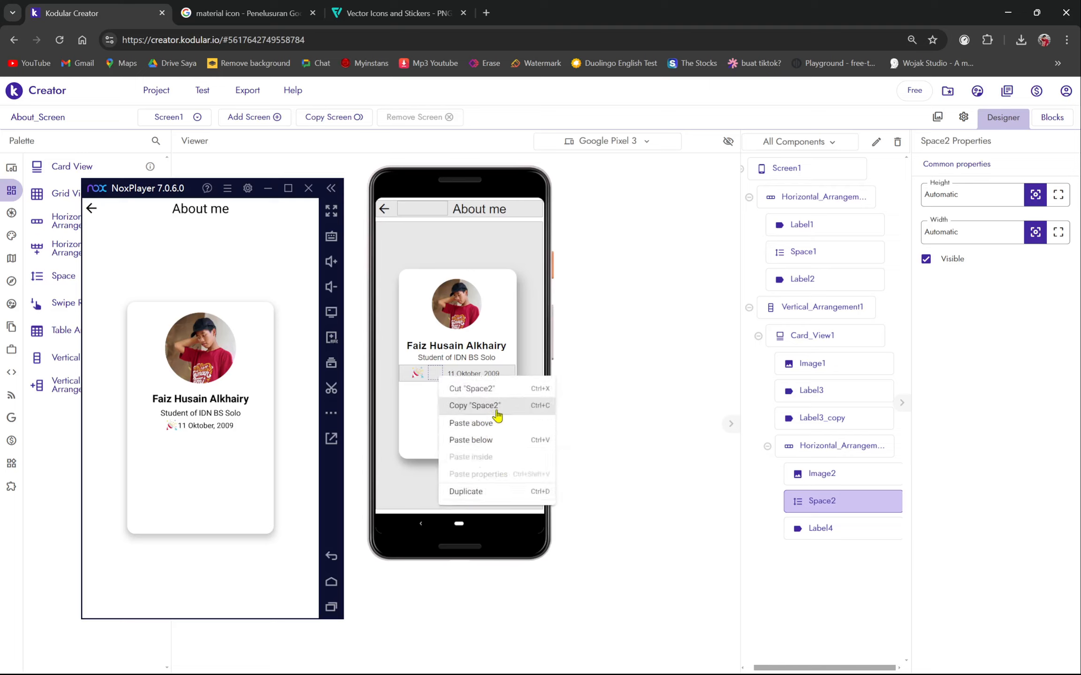
pyautogui.click(647, 440)
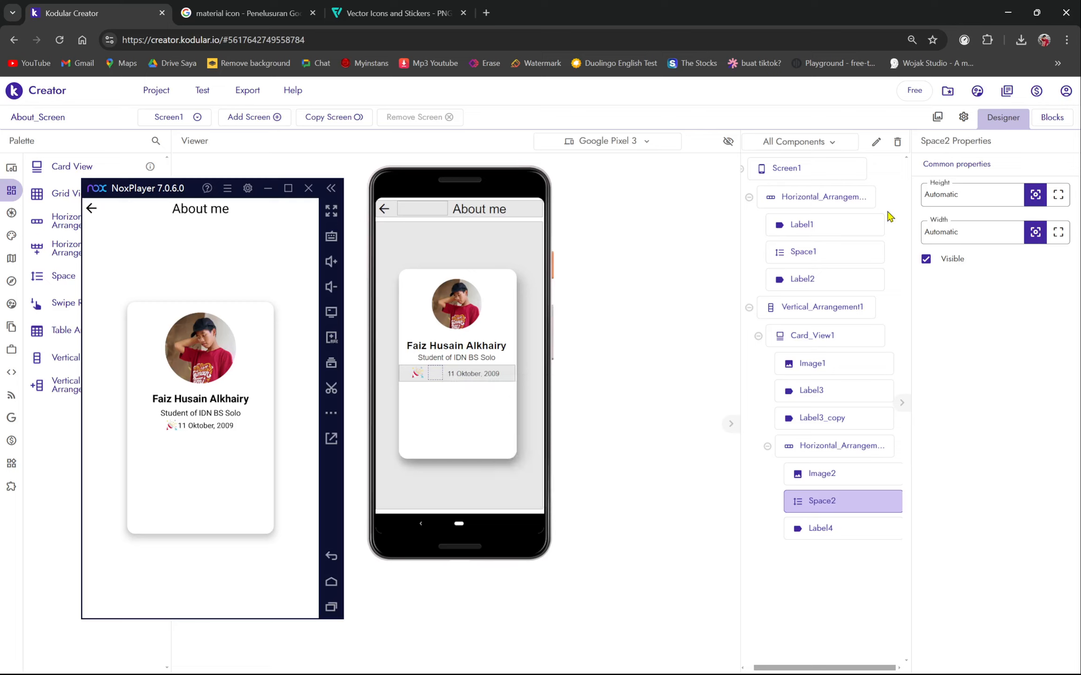
pyautogui.click(813, 446)
pyautogui.click(956, 205)
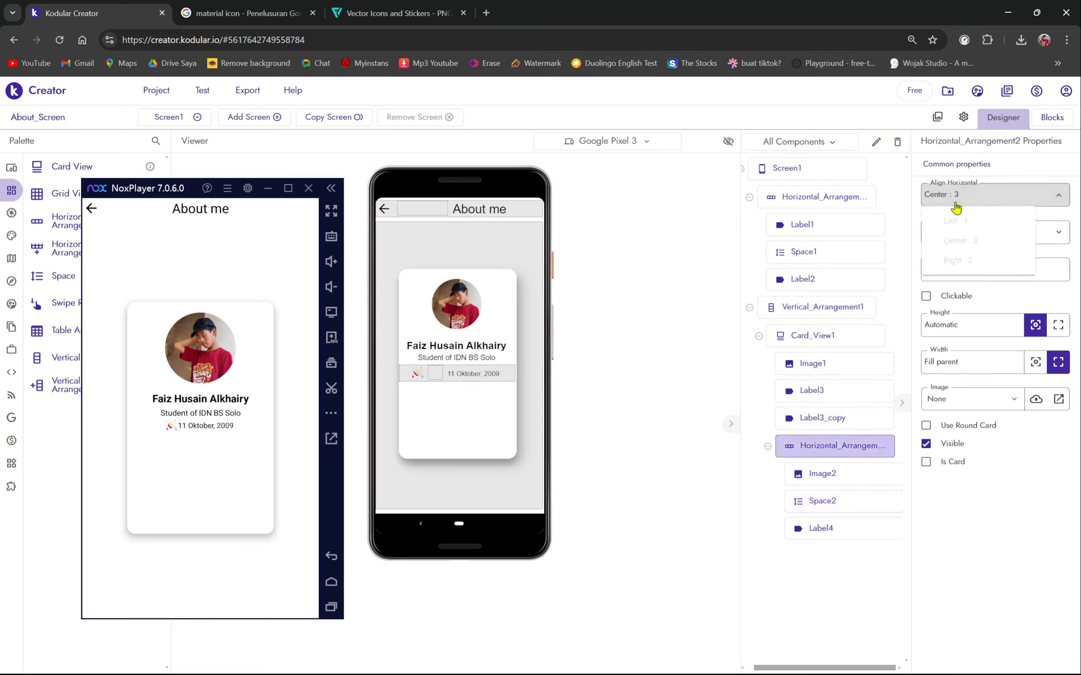
pyautogui.click(955, 221)
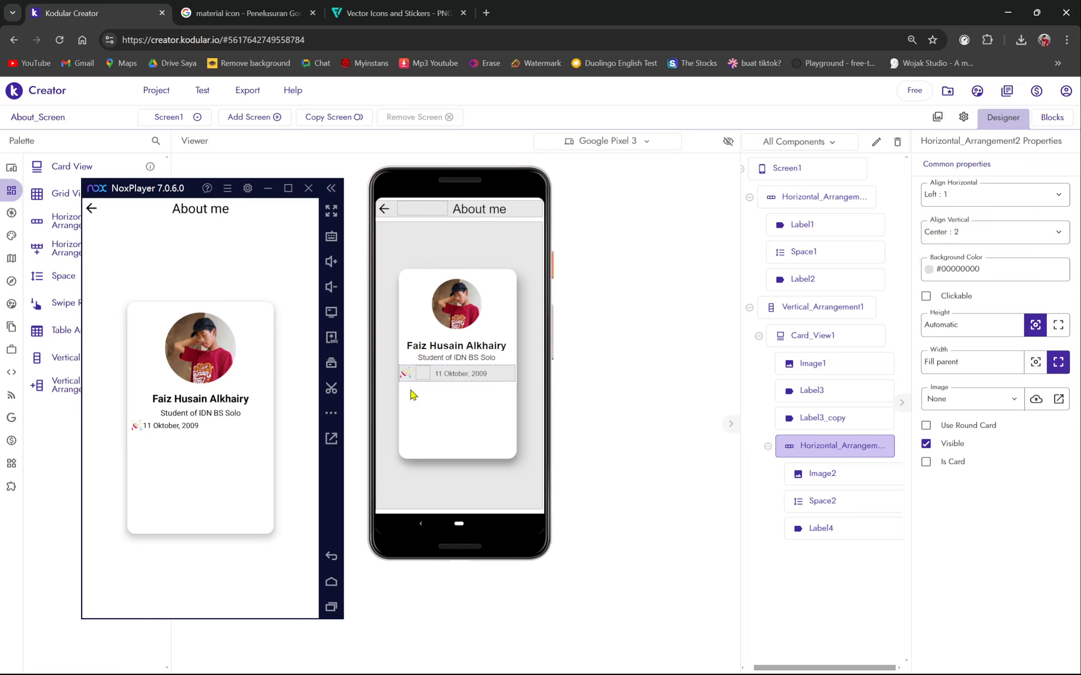
pyautogui.moveTo(433, 377); pyautogui.dragTo(403, 376)
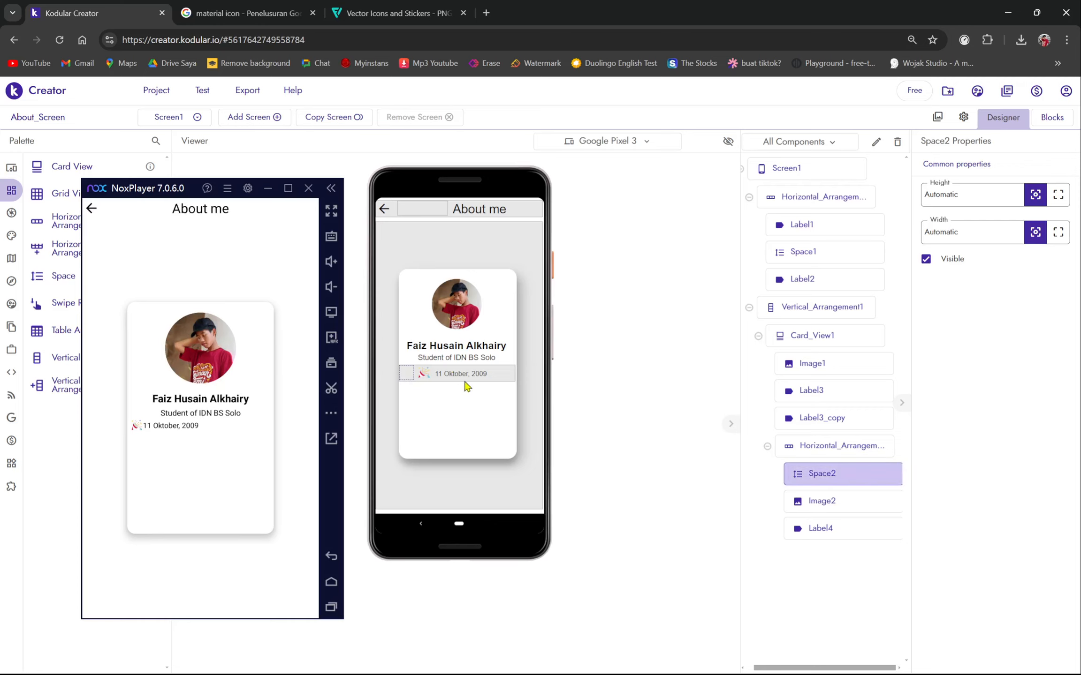
# - Give Horizontal_Arrangement2 a light gray #EEEEEEFF background color
pyautogui.click(833, 449)
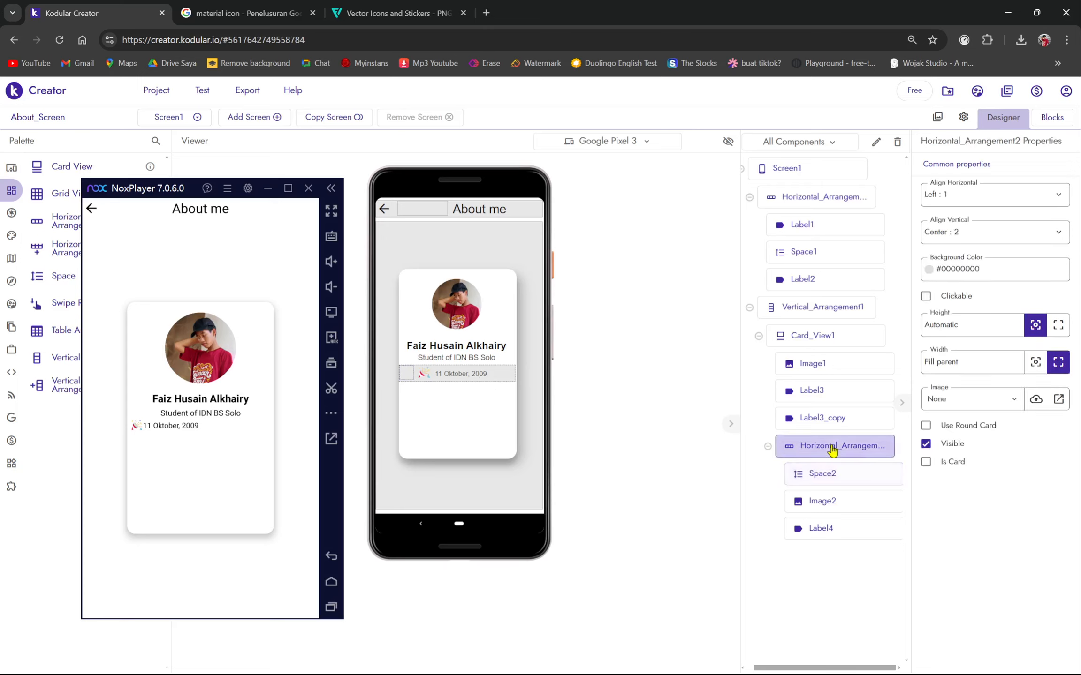
pyautogui.click(997, 275)
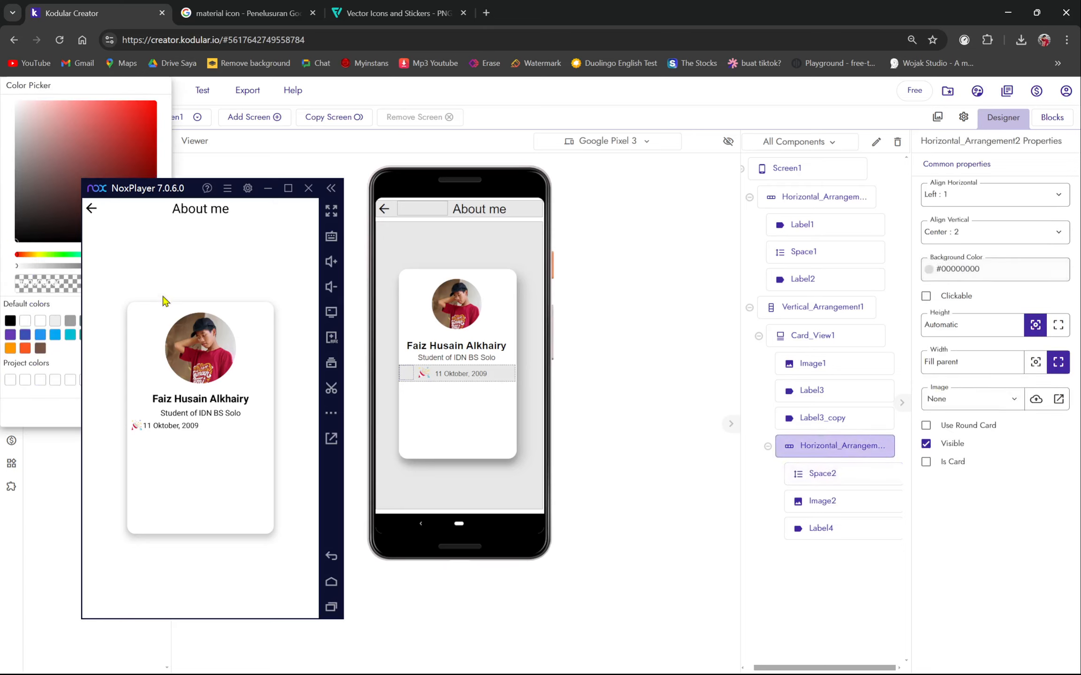
pyautogui.moveTo(162, 195); pyautogui.dragTo(295, 188)
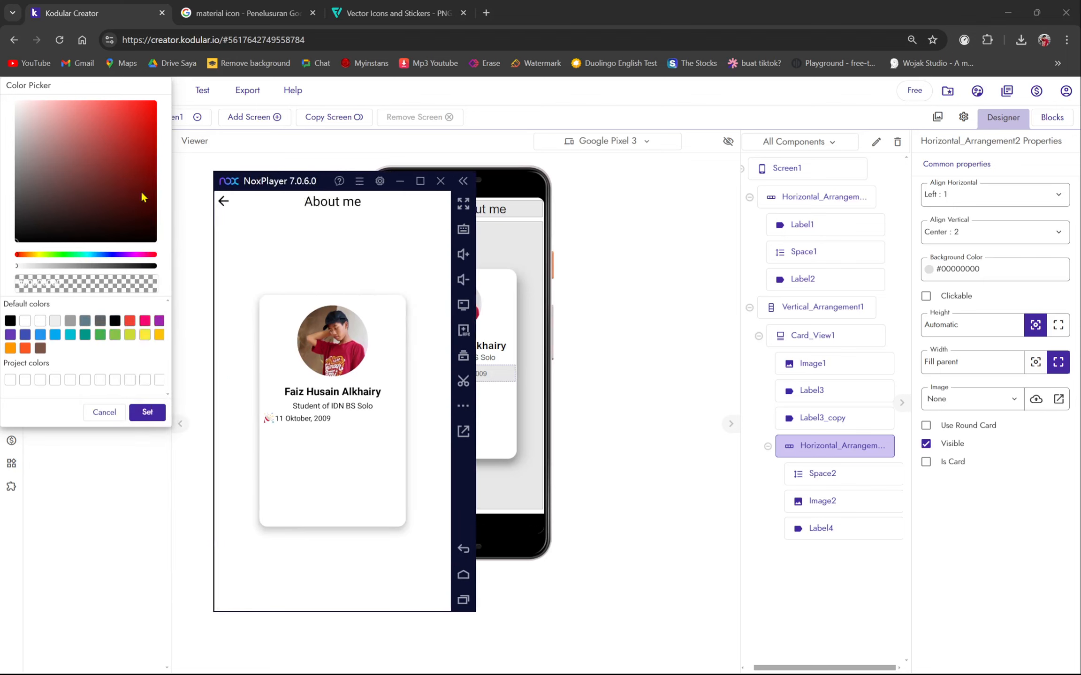
pyautogui.click(55, 321)
pyautogui.click(147, 413)
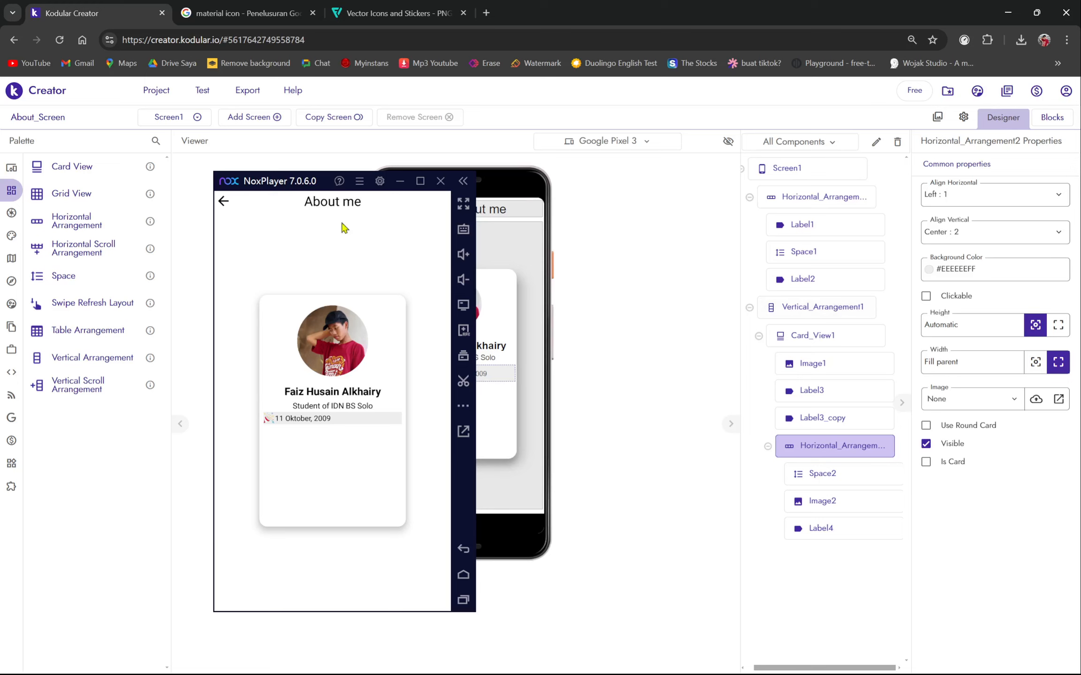
pyautogui.moveTo(290, 185); pyautogui.dragTo(691, 236)
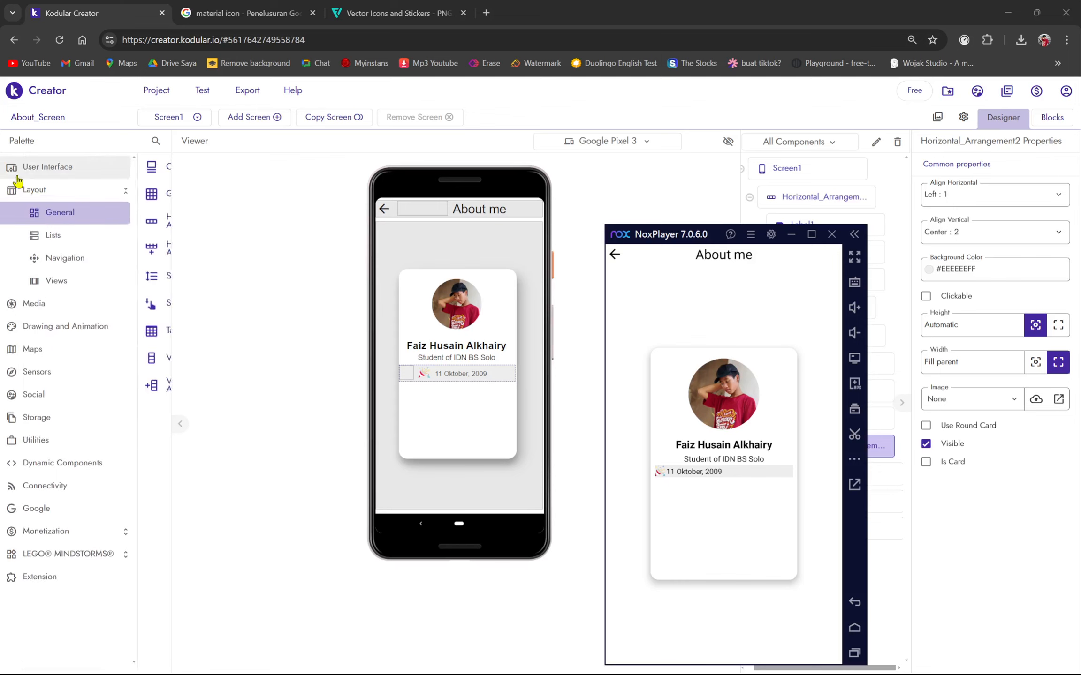
# - Insert a spacer, Space3, between the subtitle and the birth-date row
pyautogui.moveTo(113, 283); pyautogui.dragTo(495, 363)
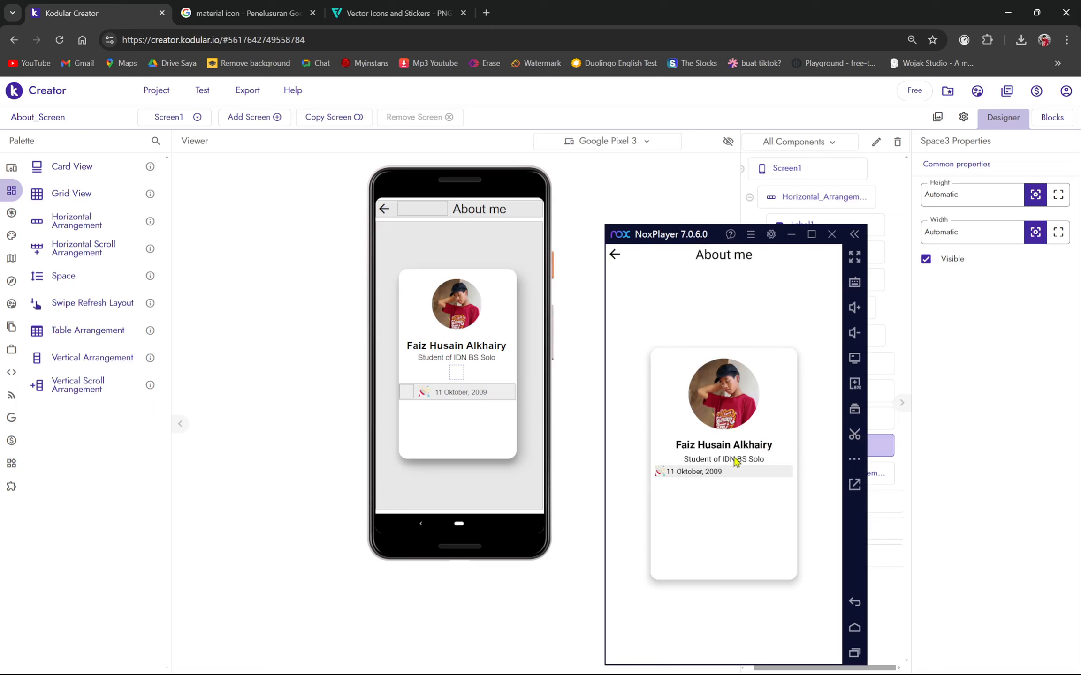
pyautogui.moveTo(668, 233); pyautogui.dragTo(165, 195)
pyautogui.click(462, 377)
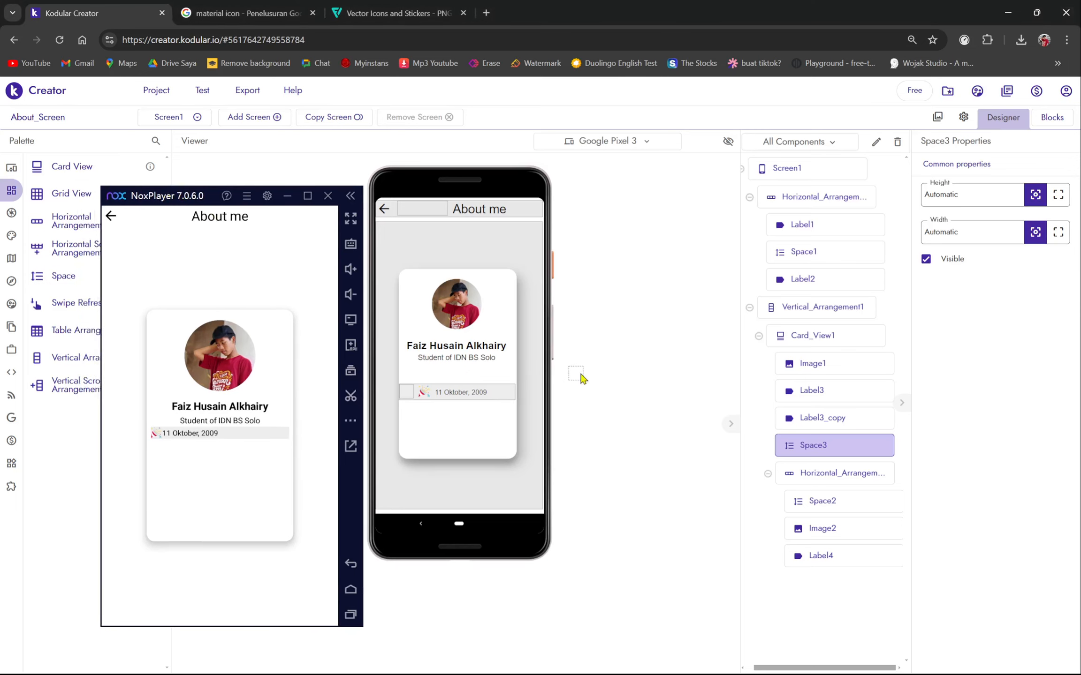
pyautogui.press('Delete')
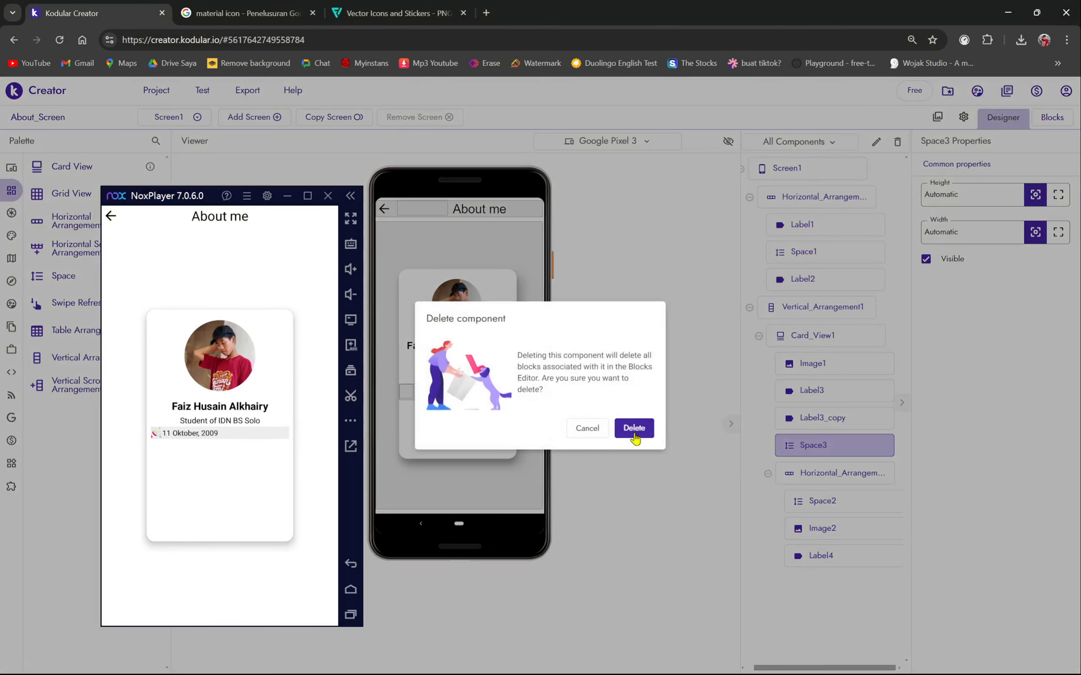
pyautogui.click(586, 429)
# - Check Space3's actions and try repositioning it within the card
pyautogui.click(827, 470)
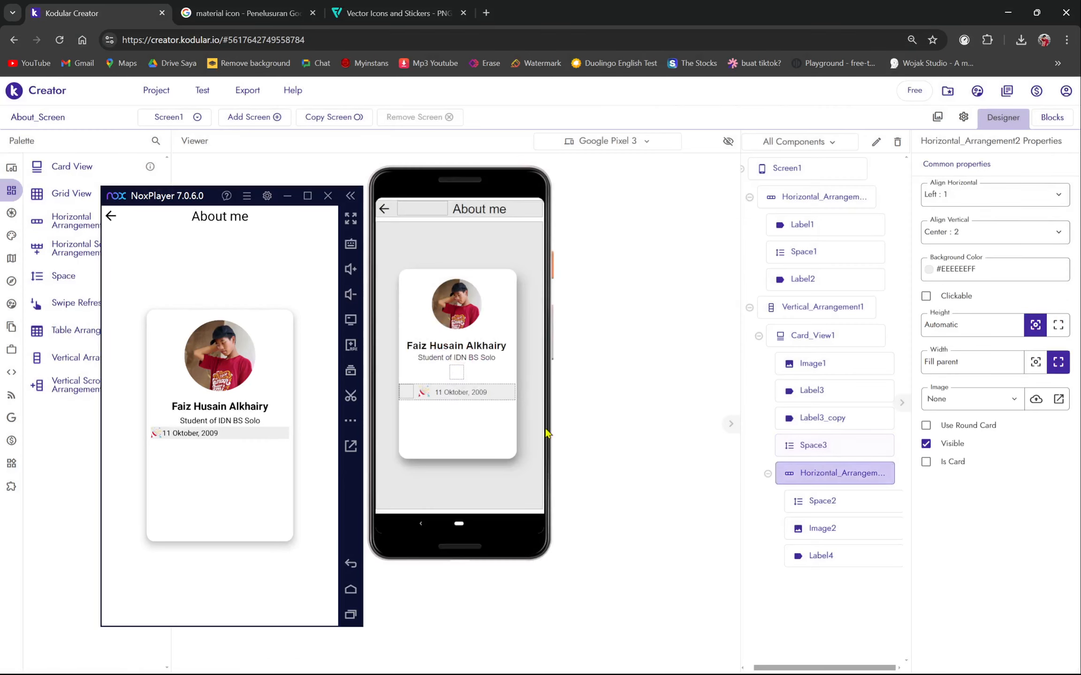
pyautogui.click(458, 378)
pyautogui.rightClick(458, 375)
pyautogui.click(458, 374)
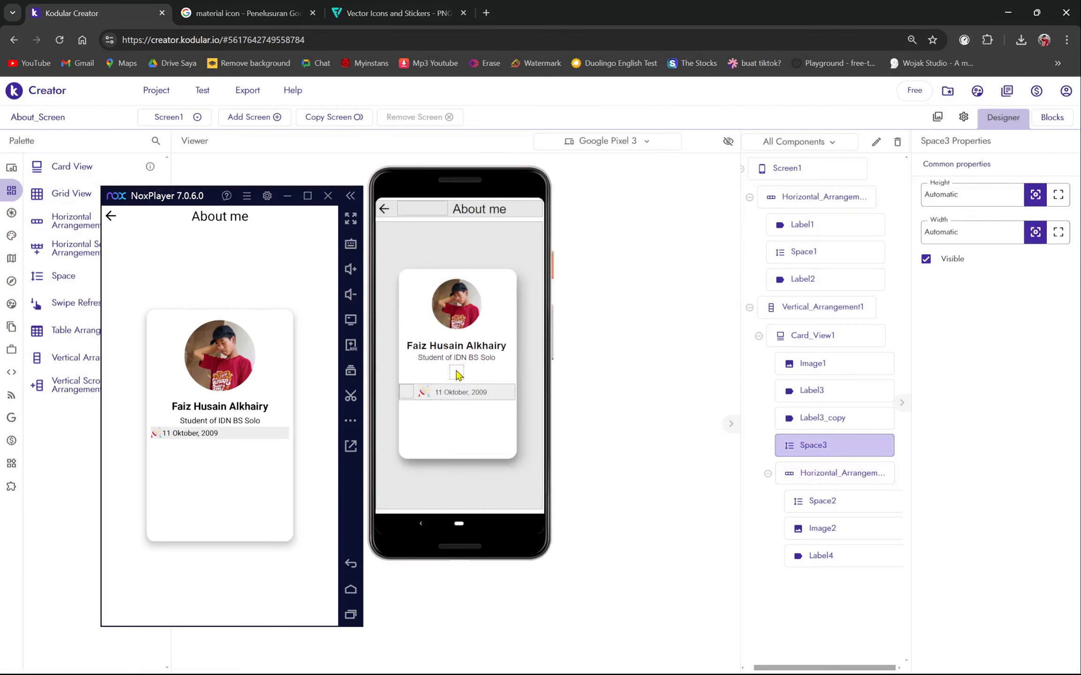
pyautogui.rightClick(457, 374)
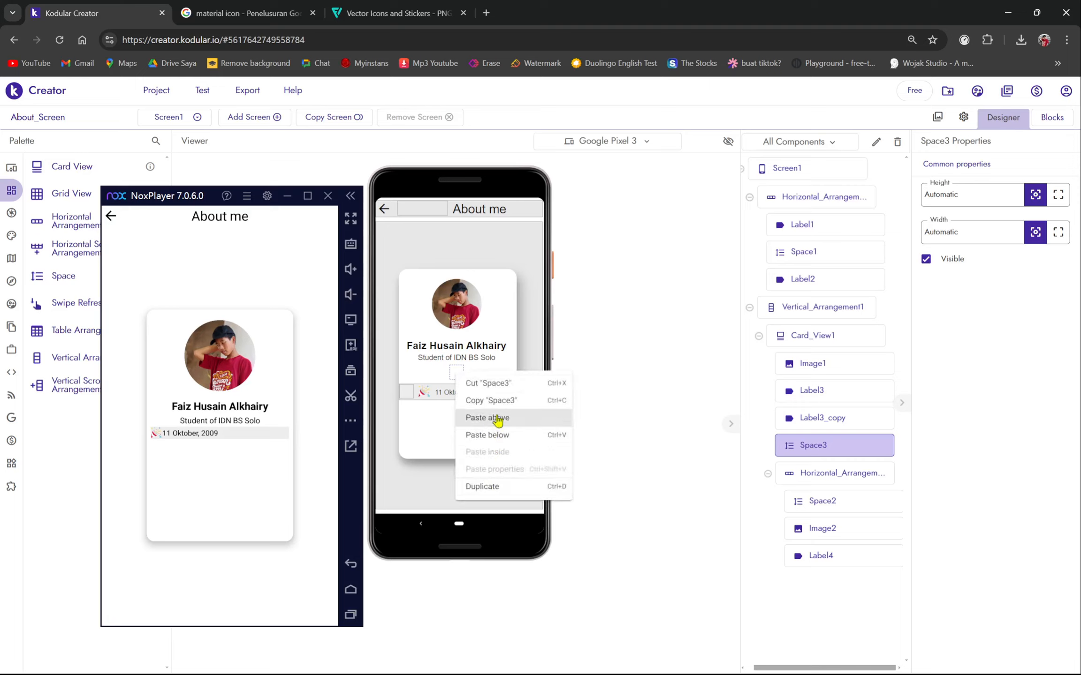
pyautogui.click(650, 358)
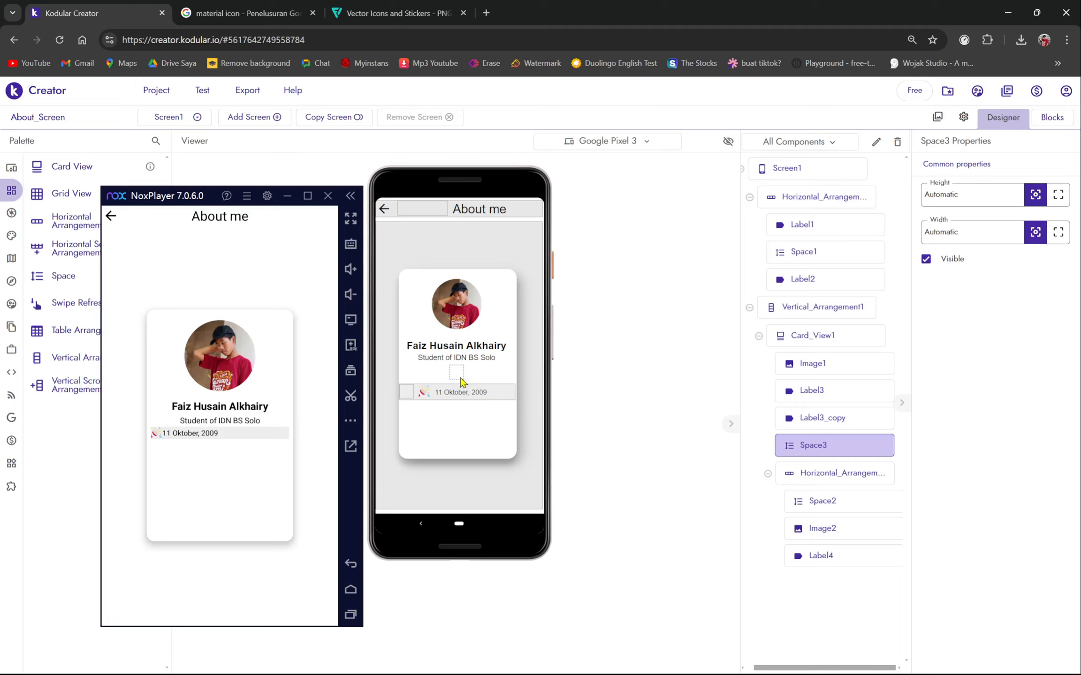
pyautogui.moveTo(224, 200); pyautogui.dragTo(158, 152)
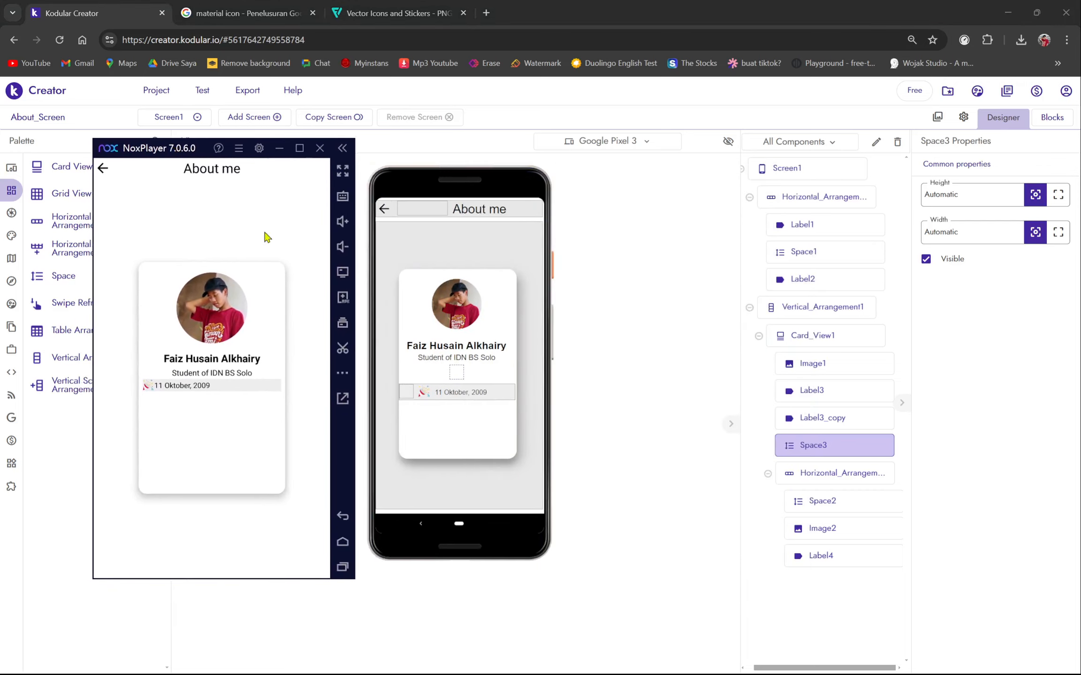
pyautogui.moveTo(451, 372)
pyautogui.mouseDown()
pyautogui.moveTo(461, 372)
pyautogui.moveTo(449, 371)
pyautogui.mouseUp()
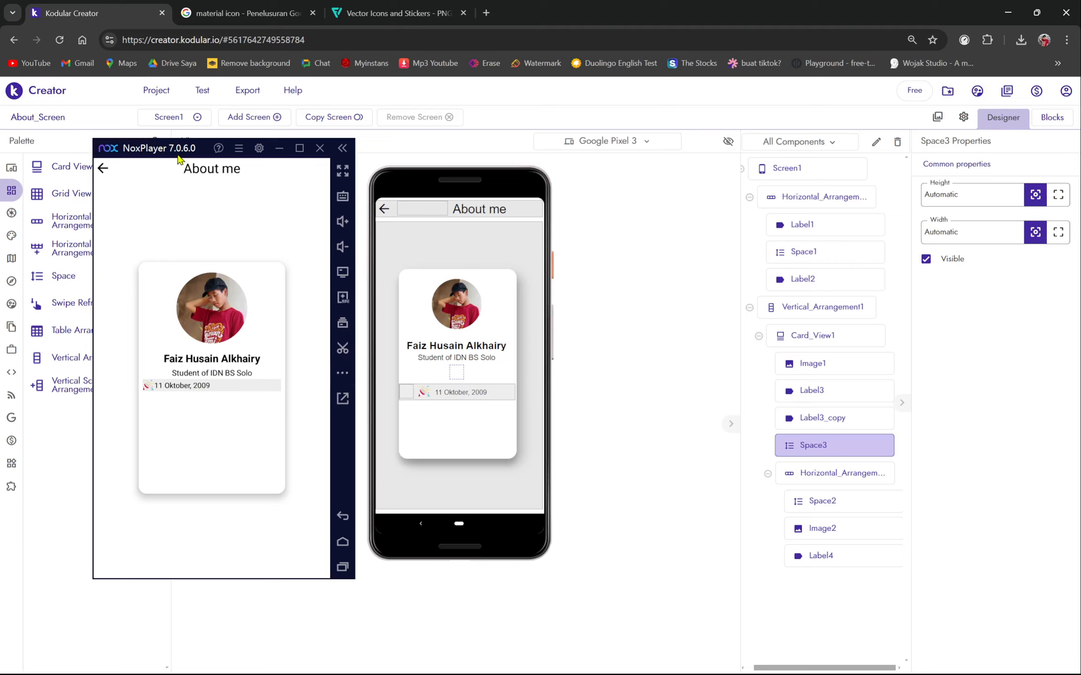
# - Open the context menus for the card's spacer and the birth-date row
pyautogui.moveTo(178, 159); pyautogui.dragTo(761, 190)
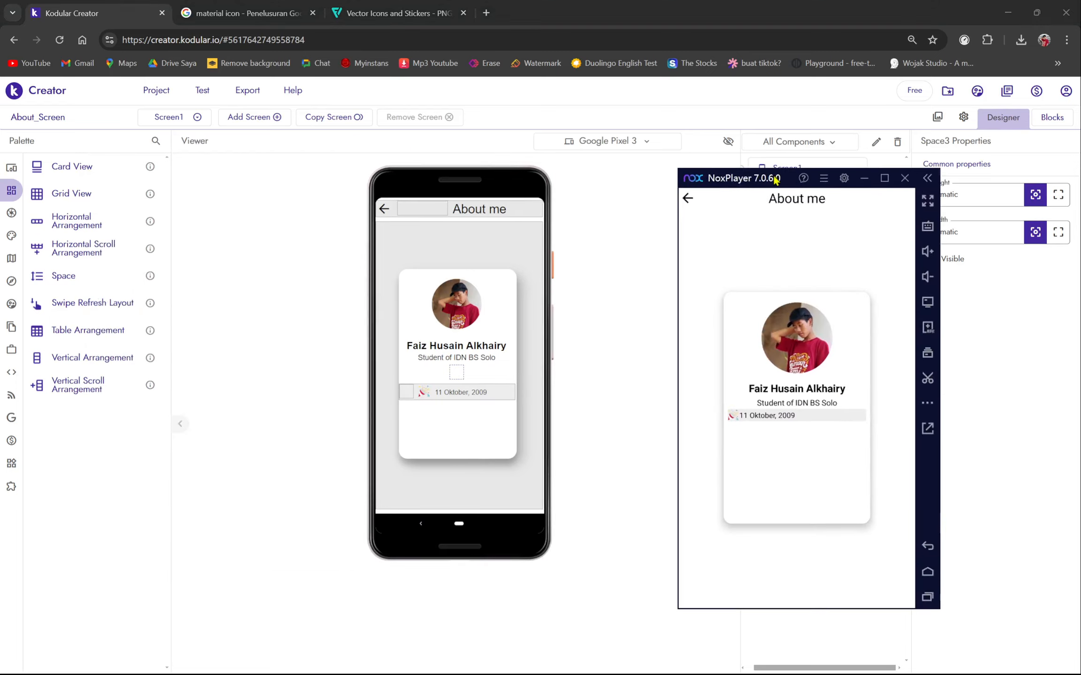
pyautogui.rightClick(451, 377)
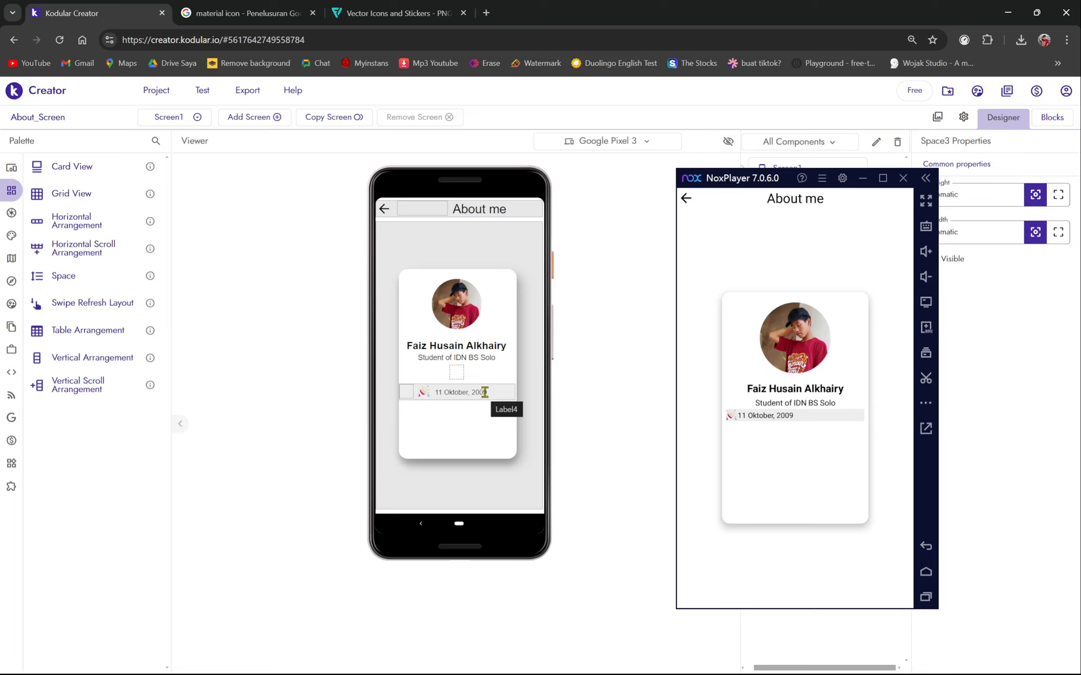
pyautogui.moveTo(746, 180); pyautogui.dragTo(632, 153)
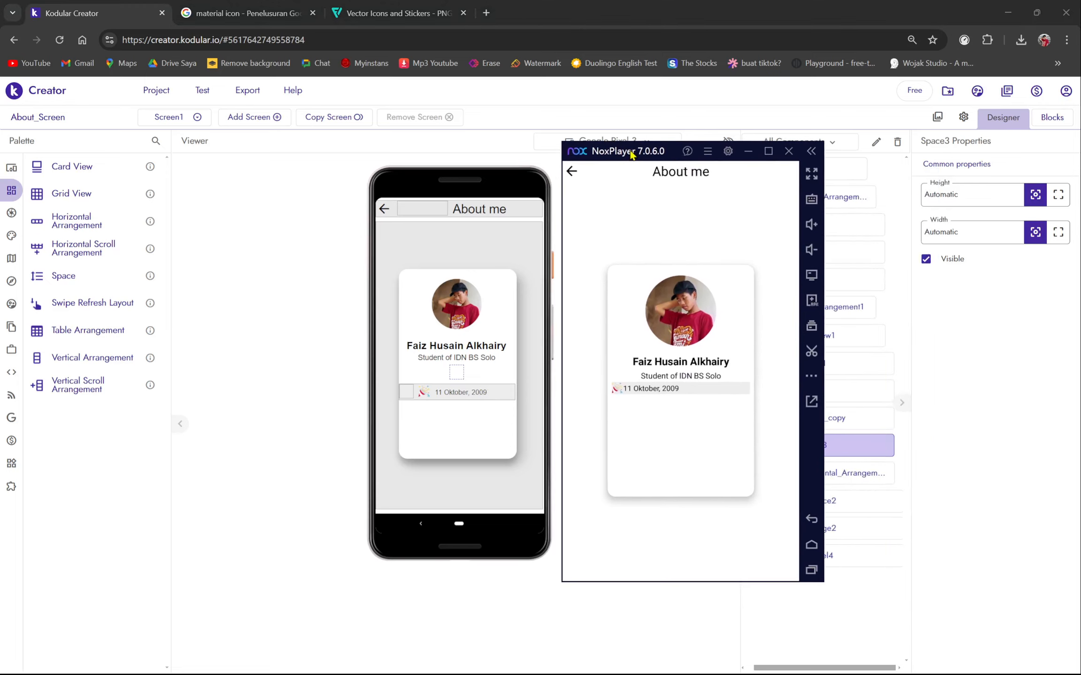
pyautogui.rightClick(503, 400)
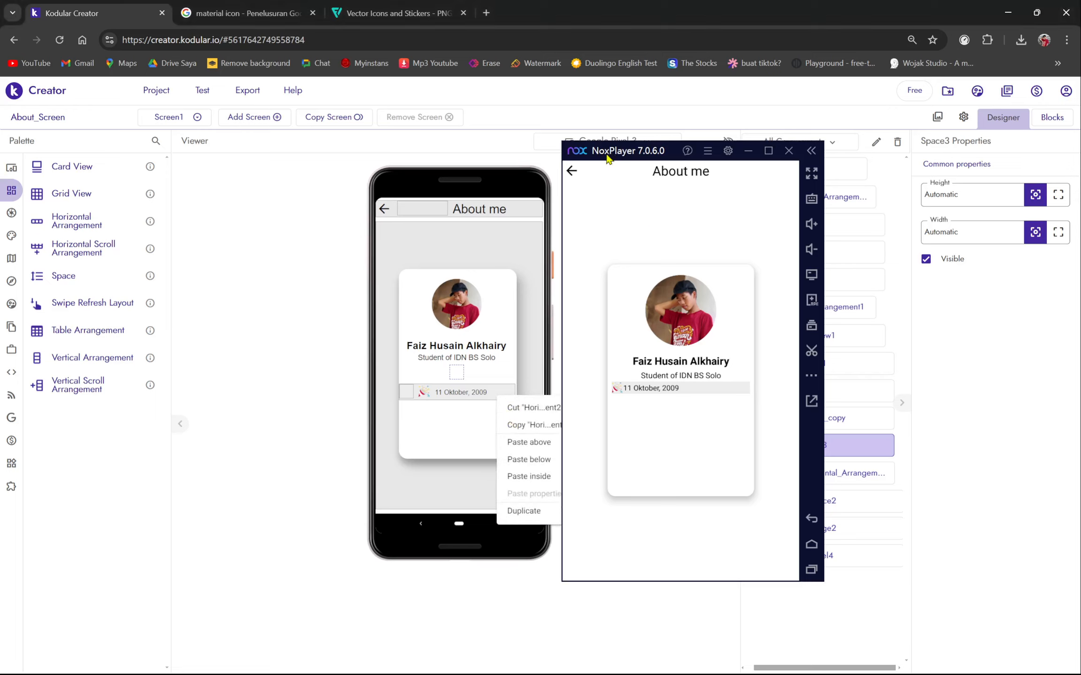
# - Duplicate the 11 Oktober, 2009 date row and place the copy in the card below the original
pyautogui.moveTo(607, 159); pyautogui.dragTo(679, 167)
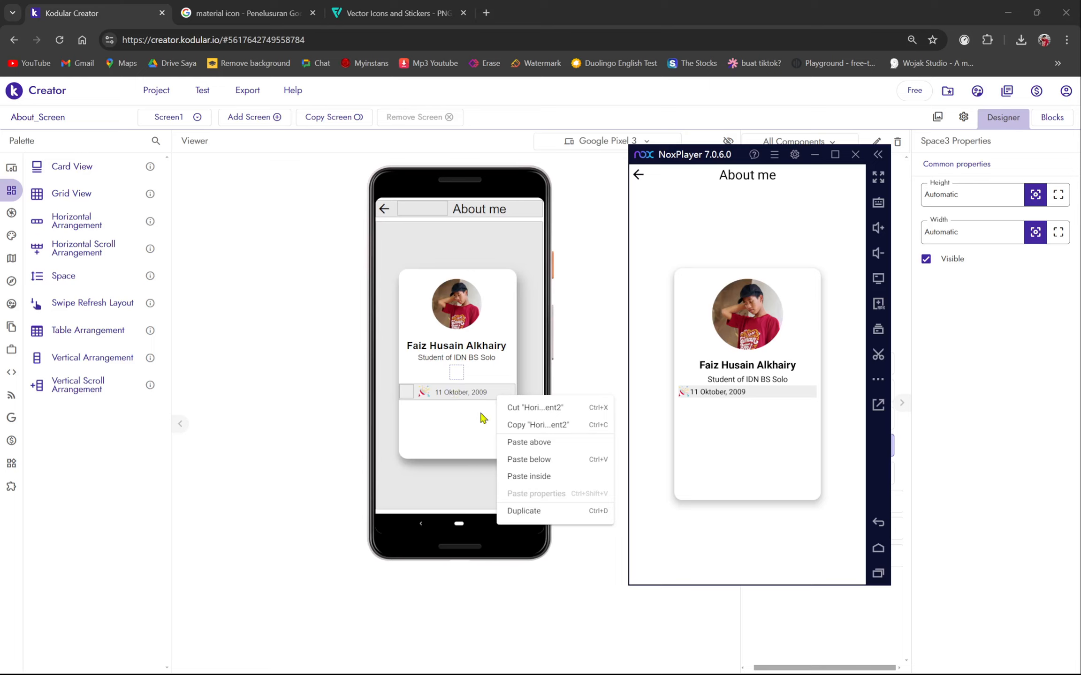
pyautogui.click(547, 426)
pyautogui.click(463, 421)
pyautogui.hotkey('ctrl', 'v')
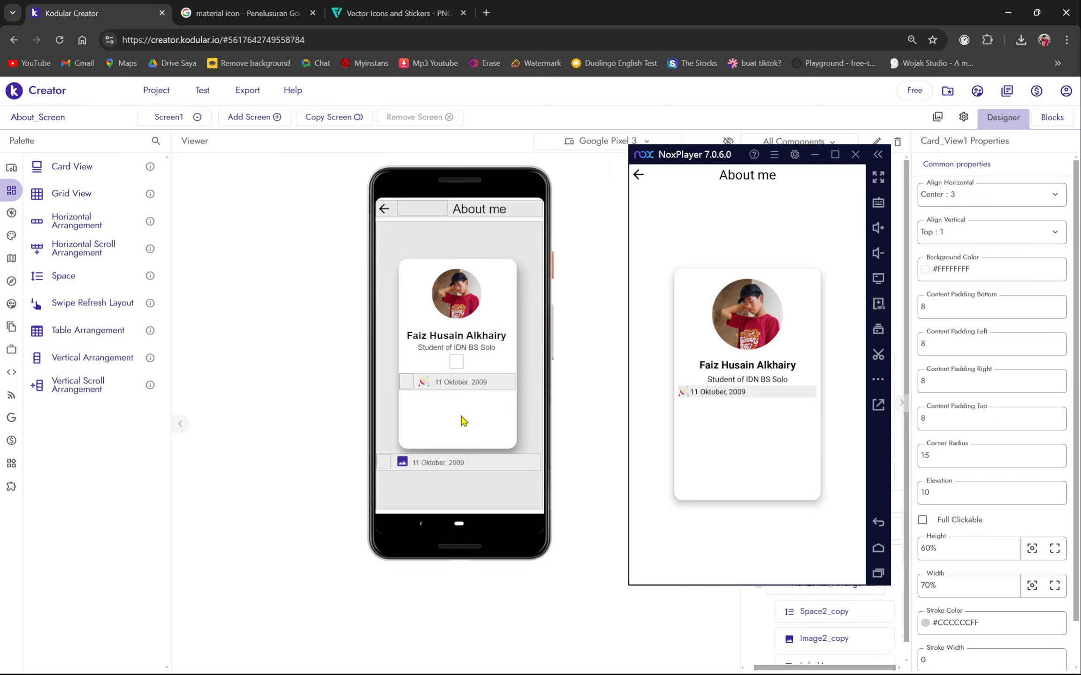
pyautogui.moveTo(427, 463); pyautogui.dragTo(493, 418)
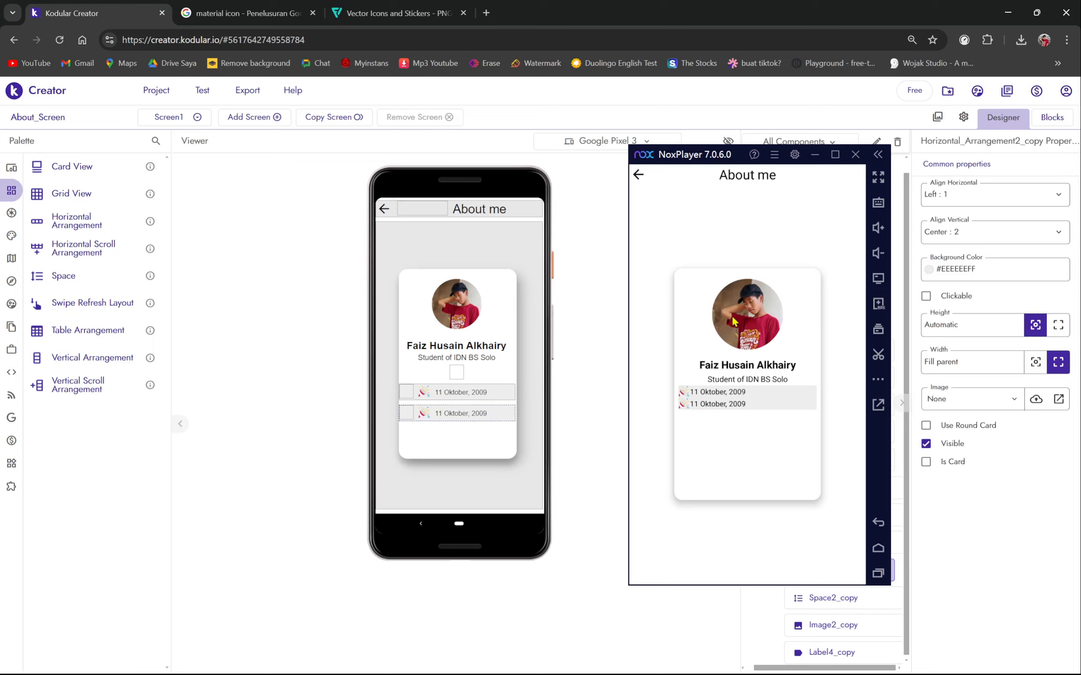
pyautogui.moveTo(665, 164); pyautogui.dragTo(607, 152)
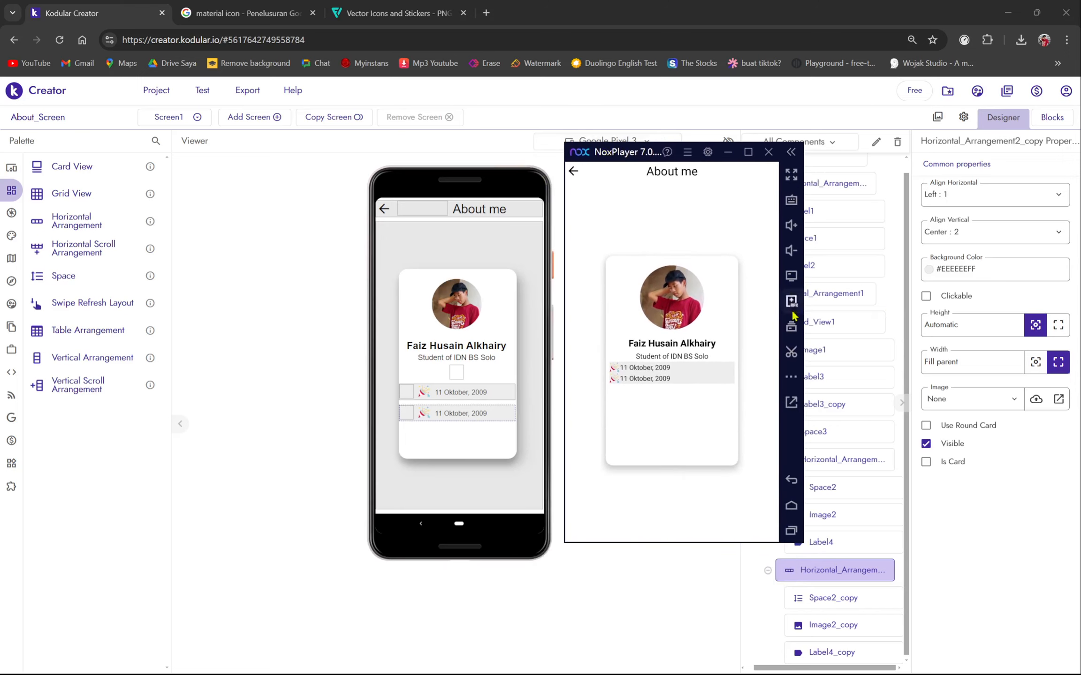
# - Replace Label4_copy's duplicate date text with a phone number
pyautogui.click(791, 153)
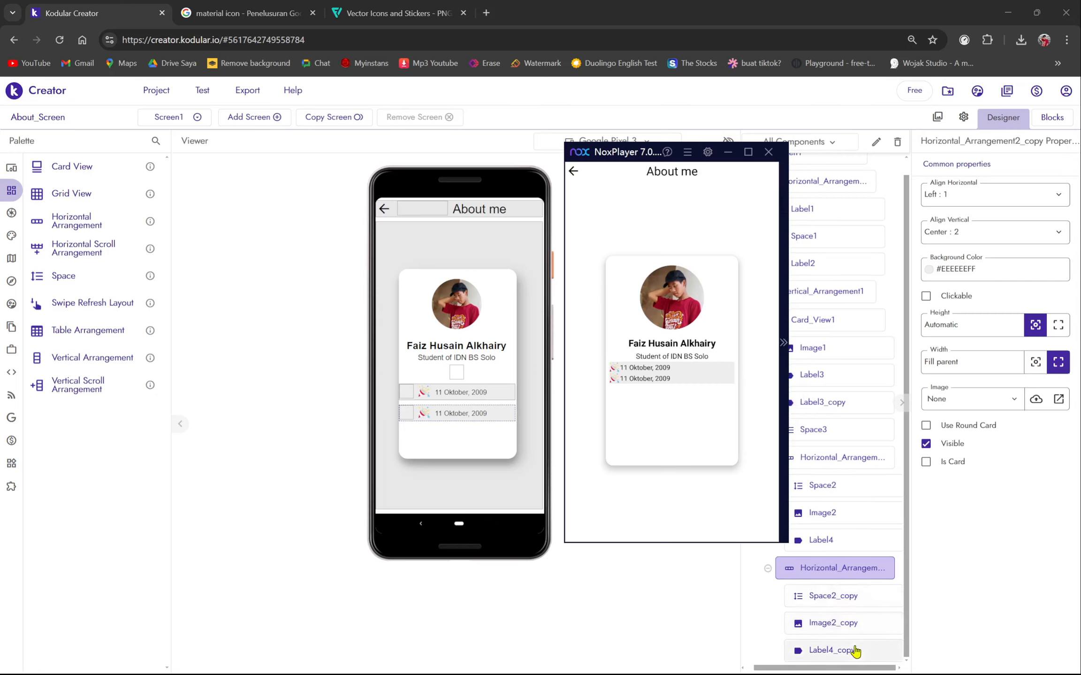
pyautogui.click(844, 650)
pyautogui.tripleClick(969, 434)
pyautogui.press('capslock')
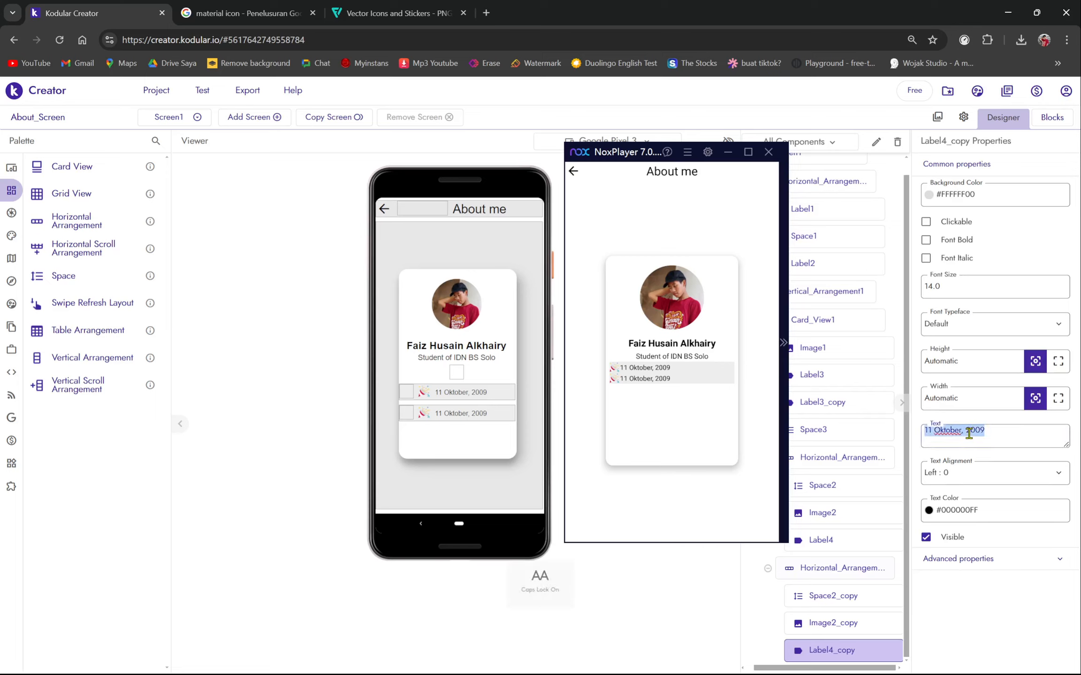
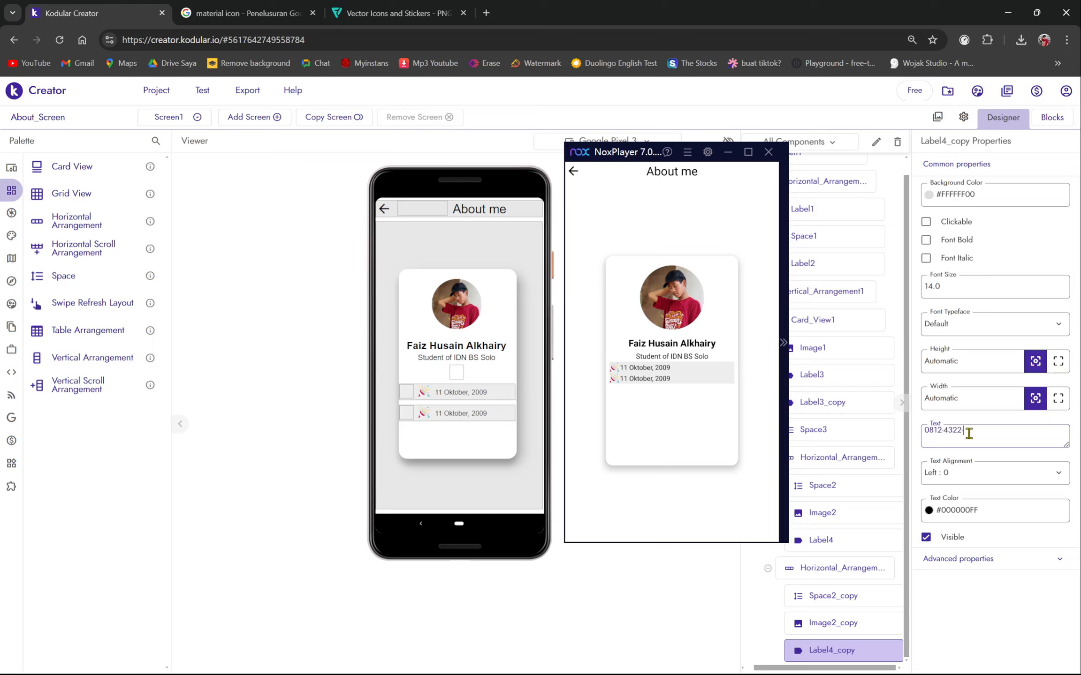
pyautogui.click(931, 483)
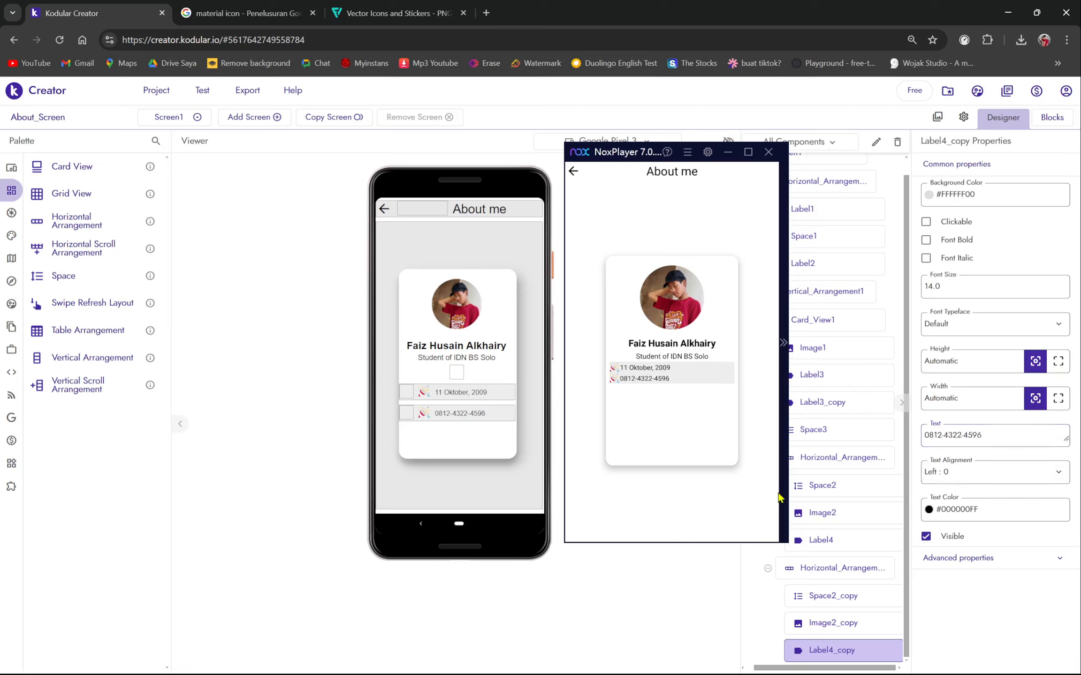
pyautogui.moveTo(616, 157); pyautogui.dragTo(119, 224)
# - Upload the WhatsApp logo file 'logo (1)' from Downloads as a project asset
pyautogui.click(938, 118)
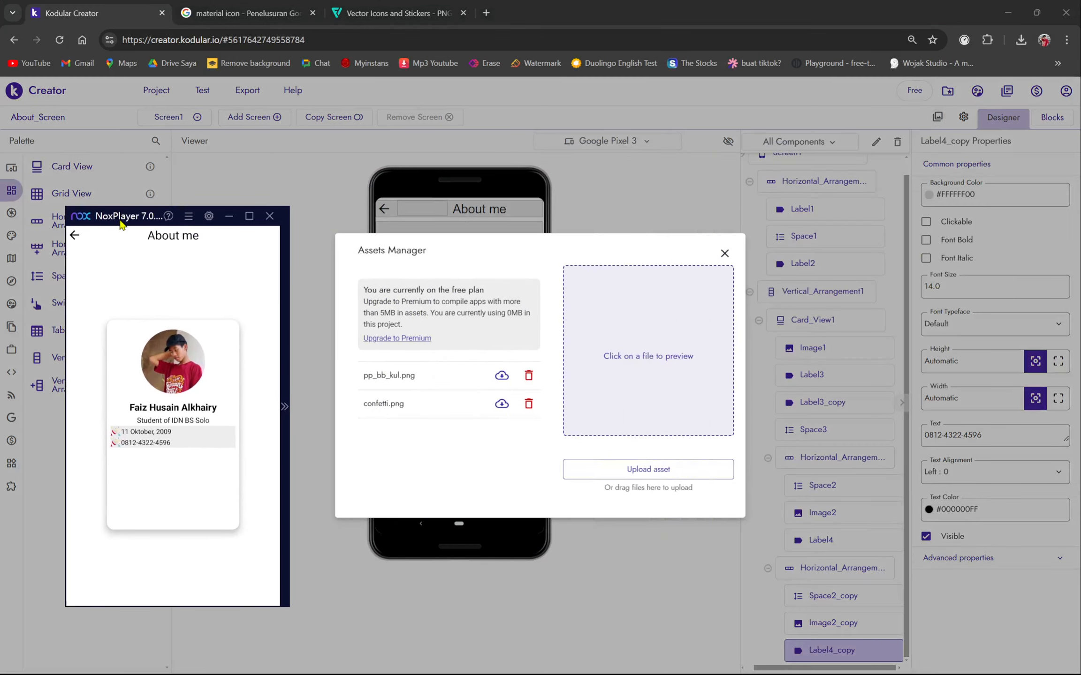
pyautogui.click(626, 468)
pyautogui.moveTo(133, 212); pyautogui.dragTo(267, 233)
pyautogui.click(196, 216)
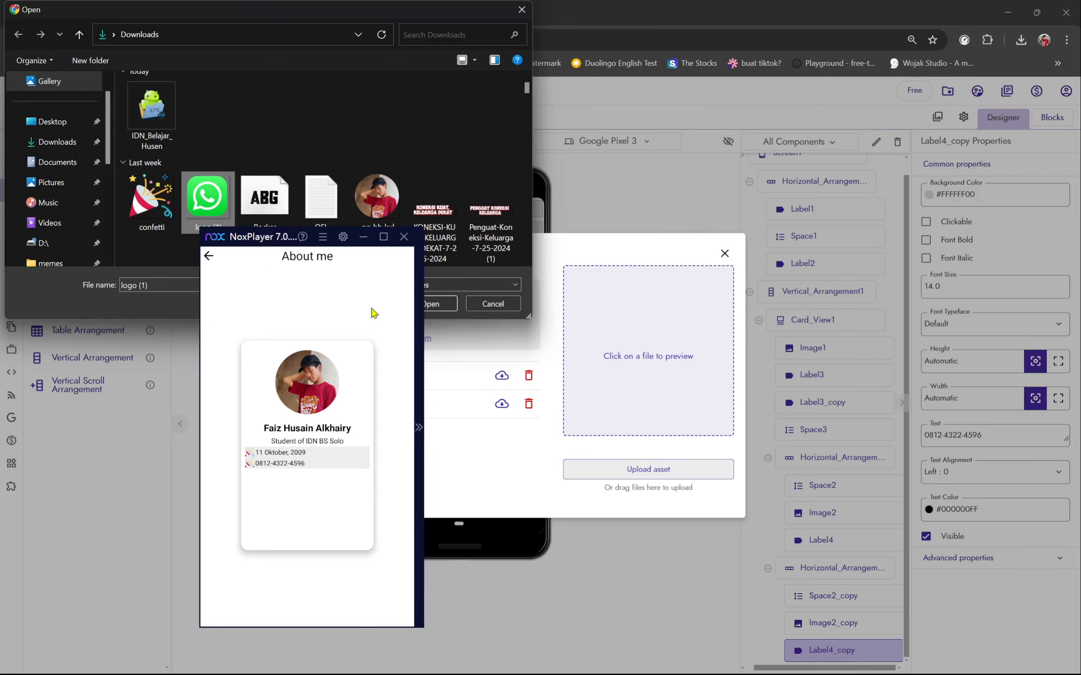
pyautogui.click(439, 304)
pyautogui.moveTo(256, 236); pyautogui.dragTo(136, 168)
pyautogui.click(724, 254)
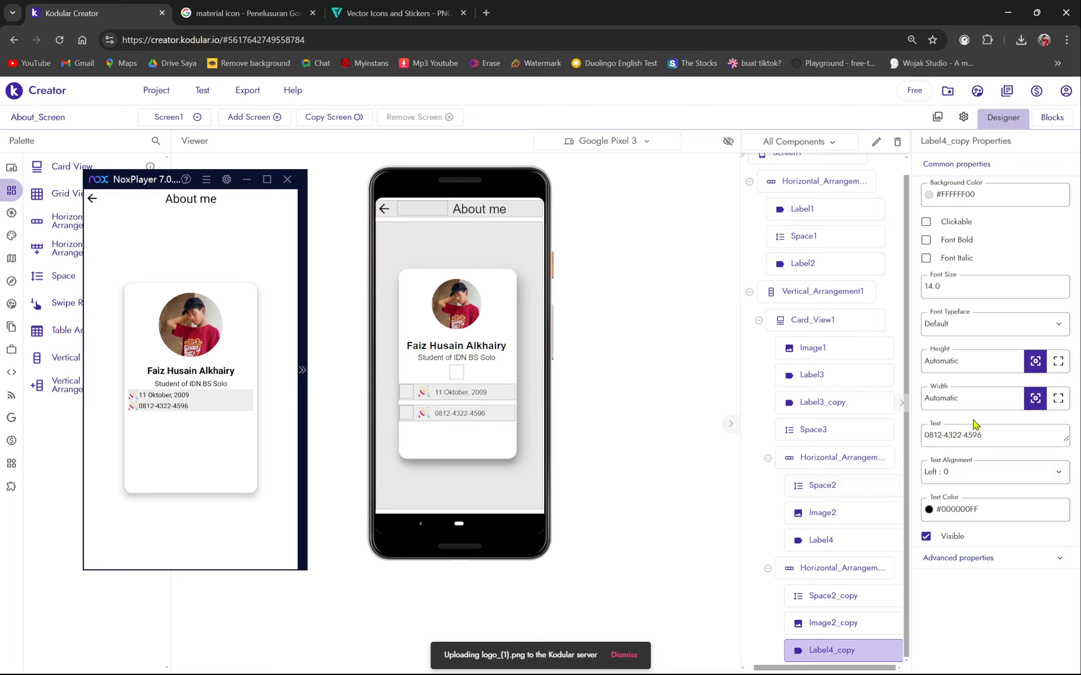
# - Set Image2_copy's Picture to logo_(1).png as the phone row's icon
pyautogui.click(845, 619)
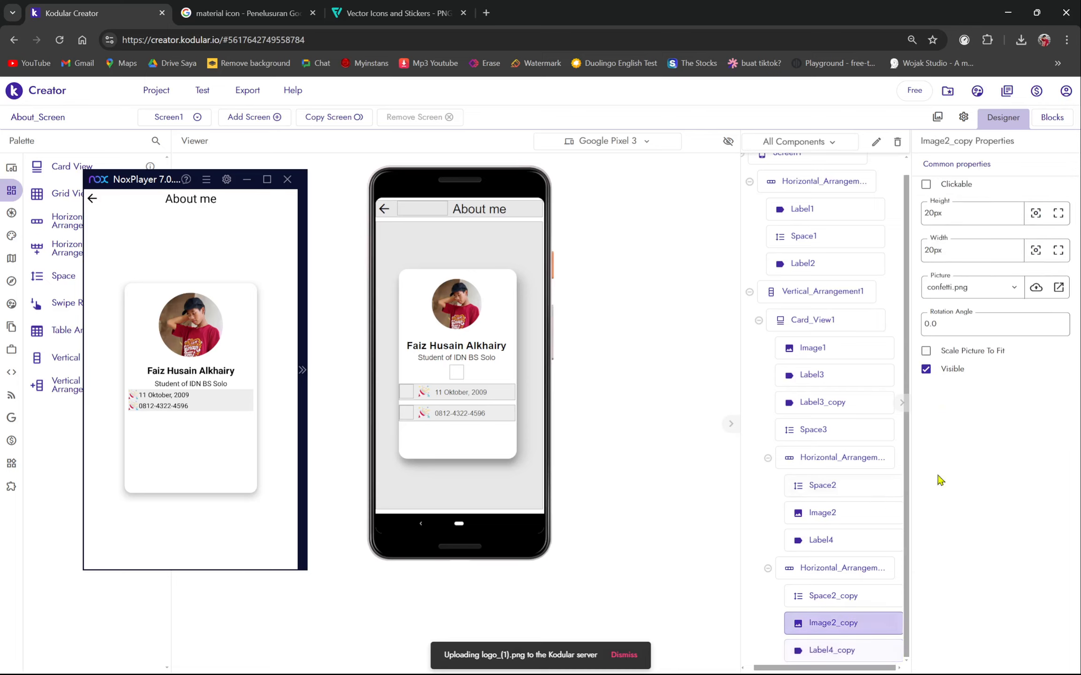
pyautogui.click(953, 286)
pyautogui.click(953, 375)
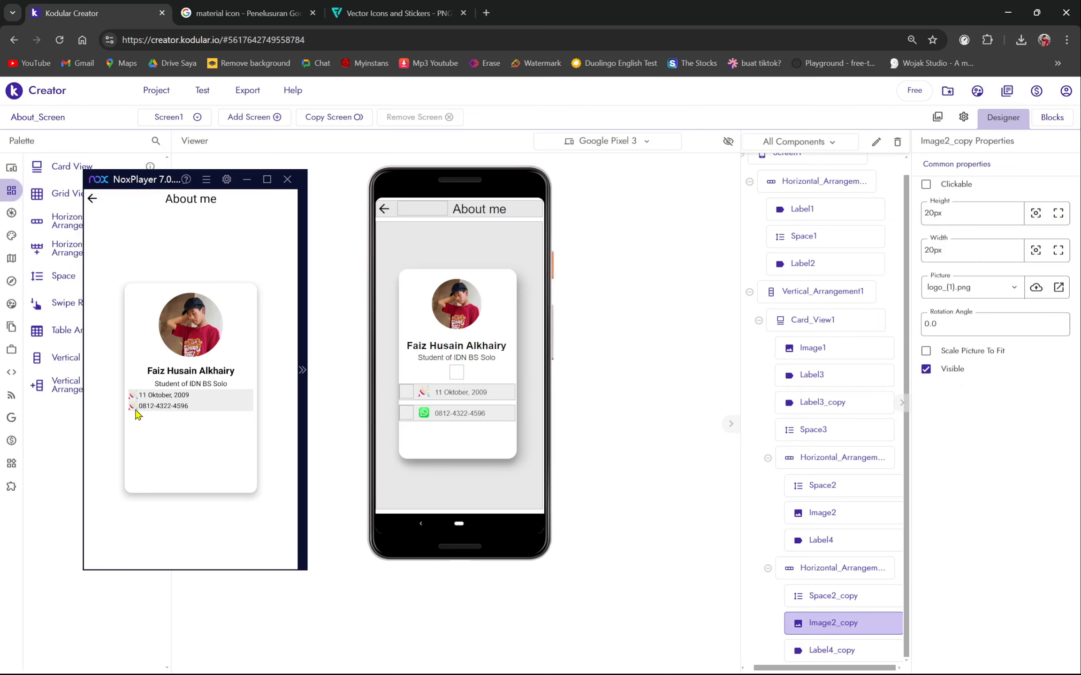
# - Check the NoxPlayer preview, then add a Horizontal Arrangement to the card below the phone-number row
pyautogui.moveTo(130, 182); pyautogui.dragTo(607, 151)
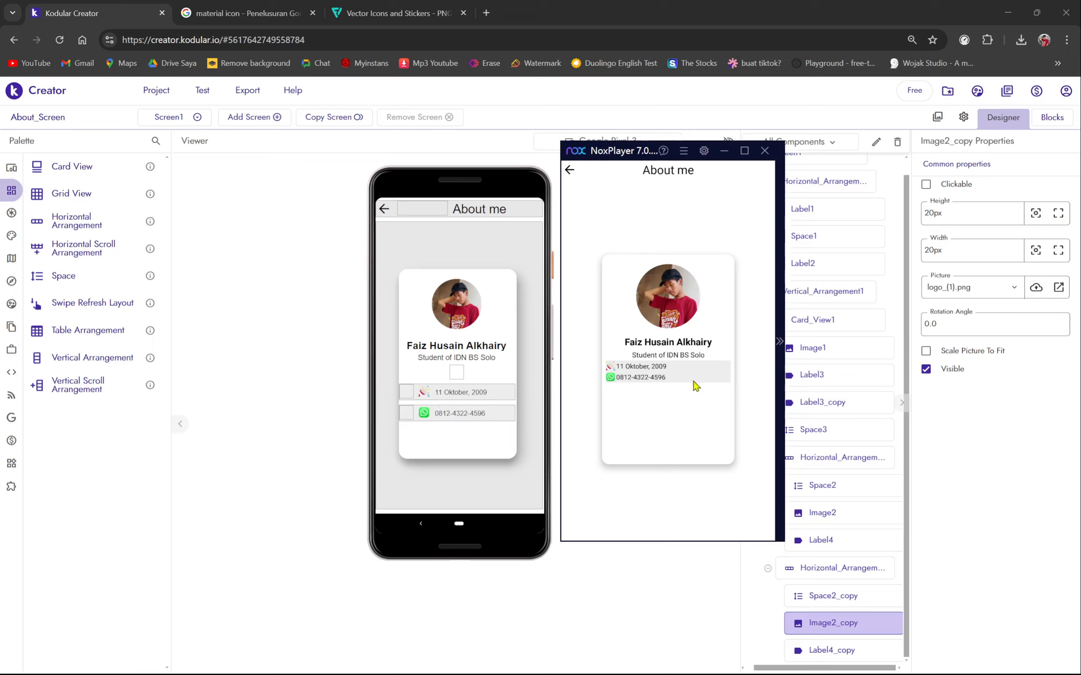
pyautogui.moveTo(607, 152); pyautogui.dragTo(159, 173)
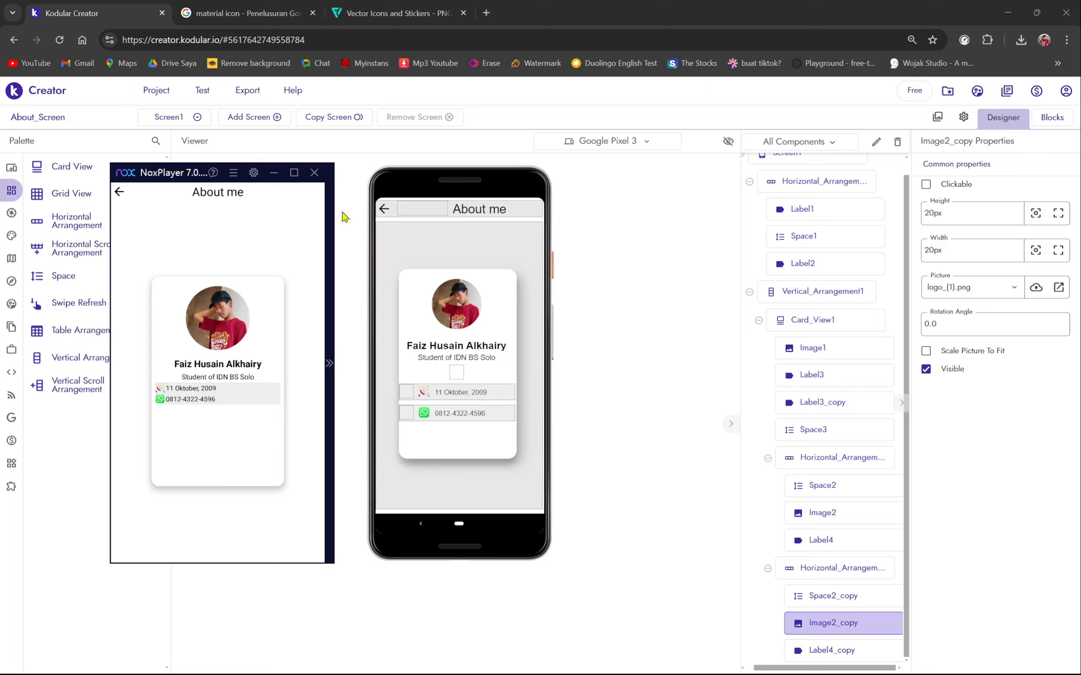
pyautogui.moveTo(185, 175); pyautogui.dragTo(656, 151)
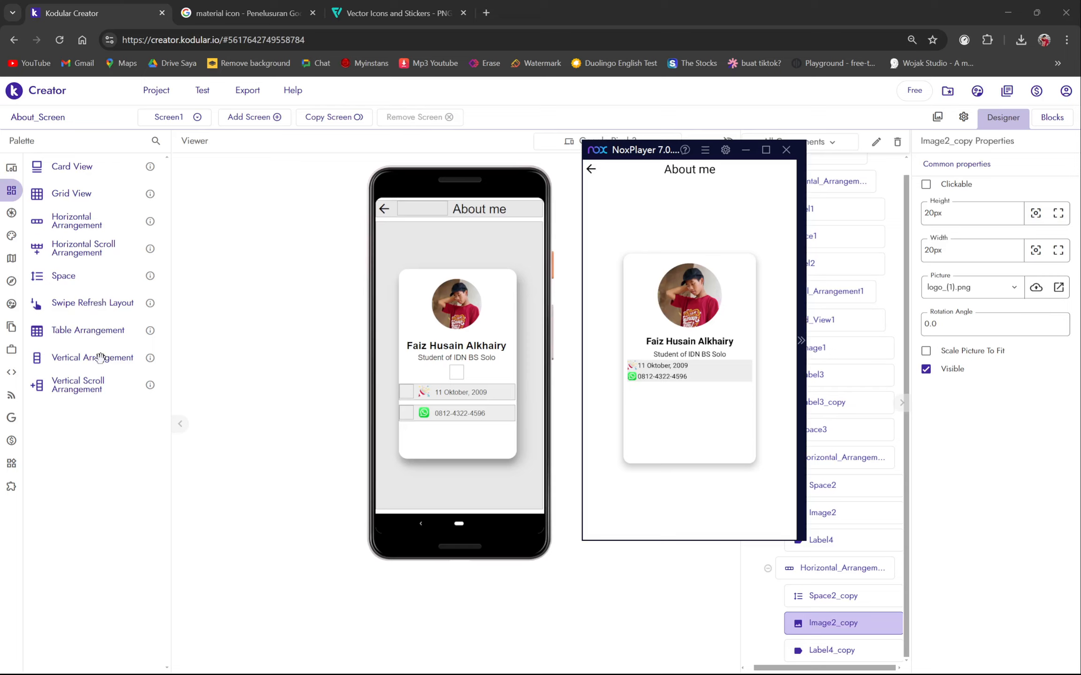
pyautogui.moveTo(85, 226); pyautogui.dragTo(475, 453)
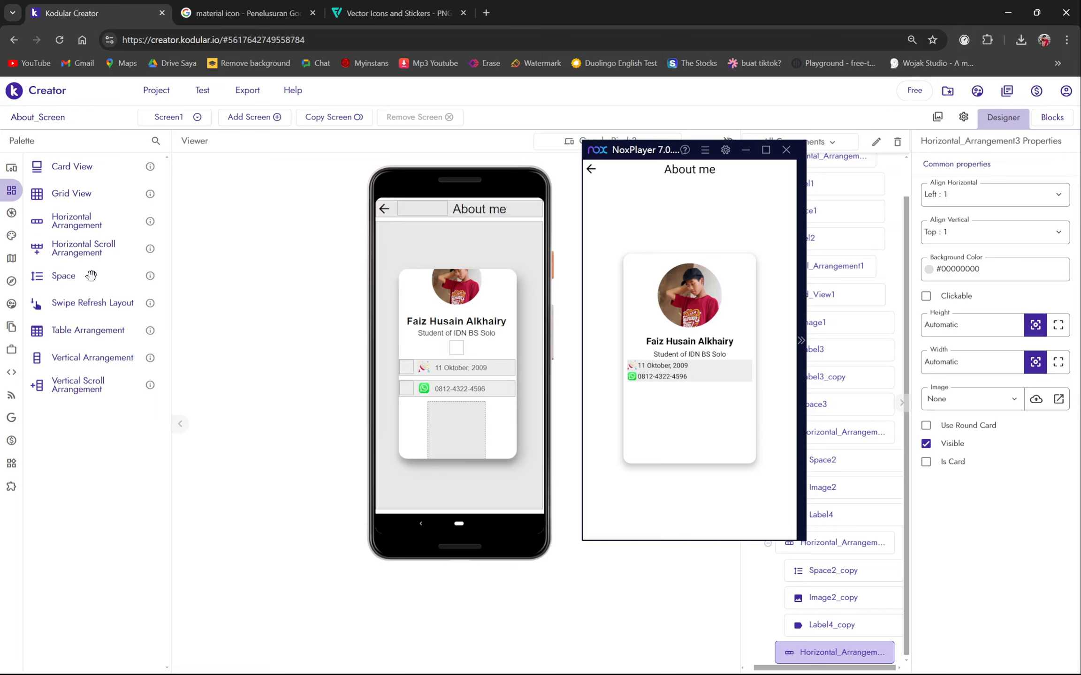
# - Put Vertical_Arrangement2 in the new row, holding a 'Projects' label and a second label beneath it
pyautogui.moveTo(93, 351); pyautogui.dragTo(452, 432)
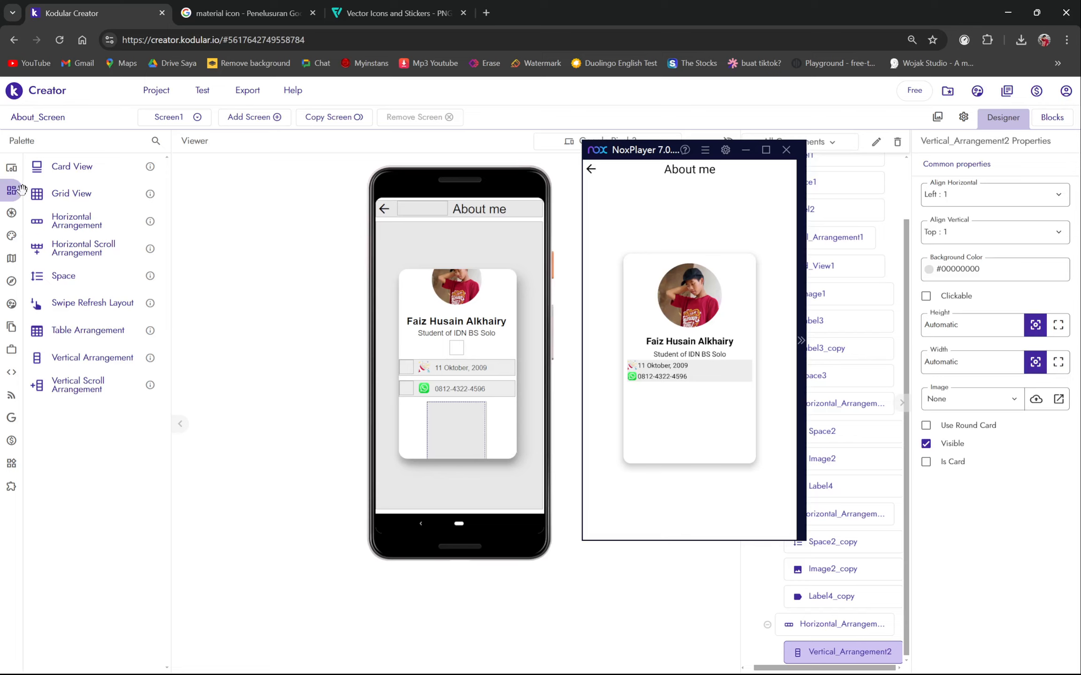
pyautogui.click(46, 190)
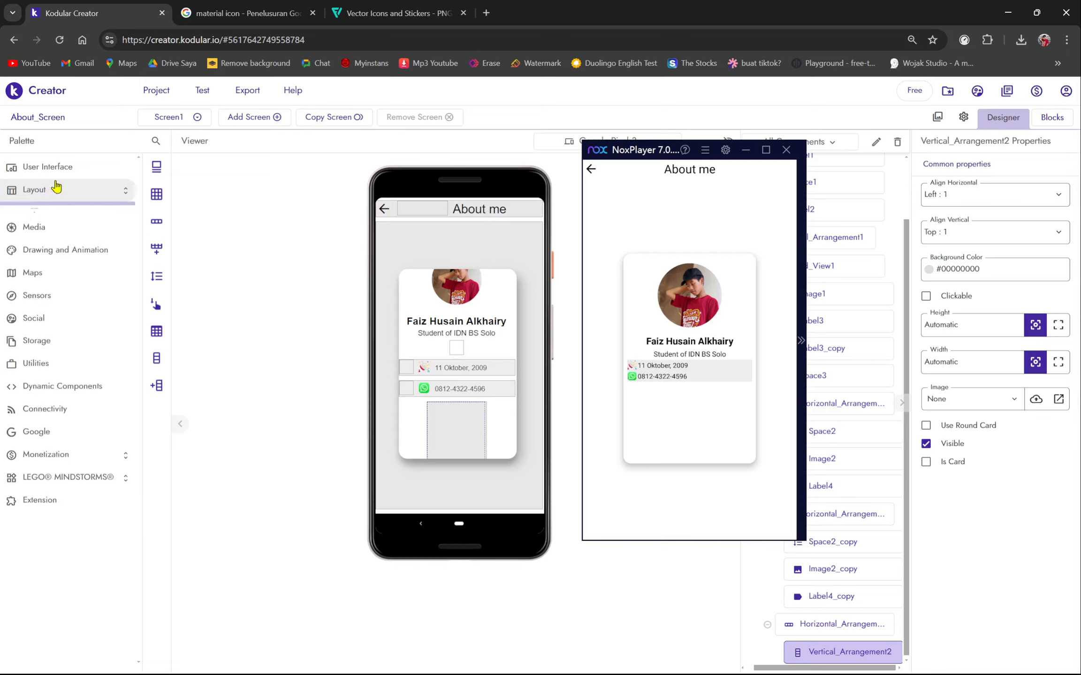
pyautogui.click(96, 179)
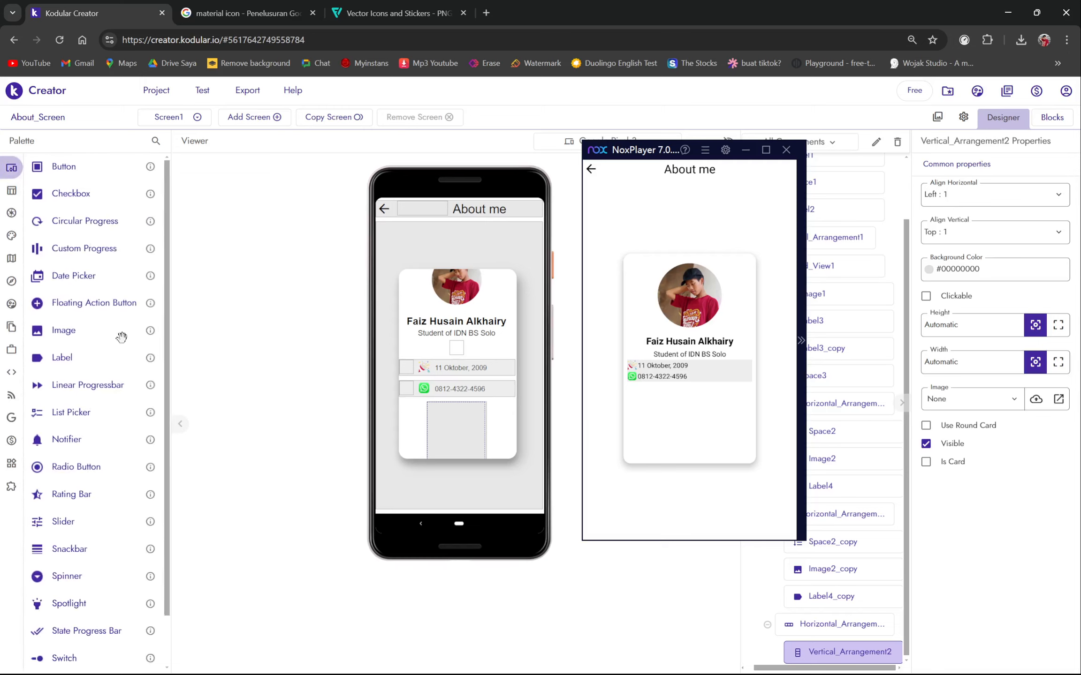
pyautogui.moveTo(103, 357)
pyautogui.mouseDown()
pyautogui.moveTo(546, 558)
pyautogui.moveTo(469, 428)
pyautogui.moveTo(456, 425)
pyautogui.mouseUp()
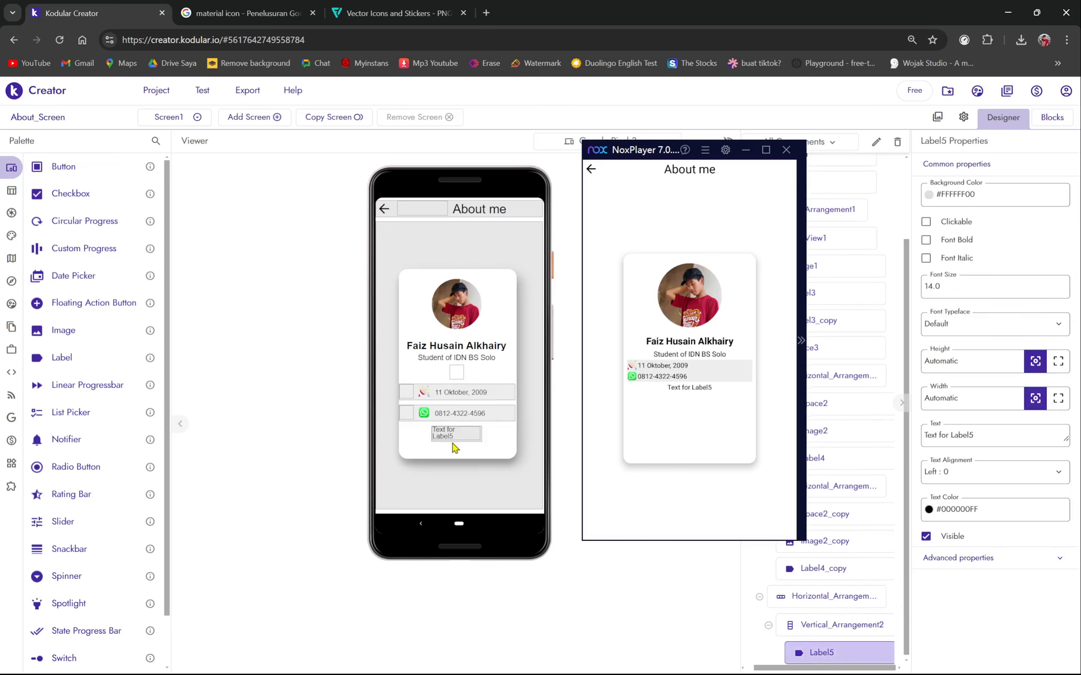
pyautogui.tripleClick(995, 436)
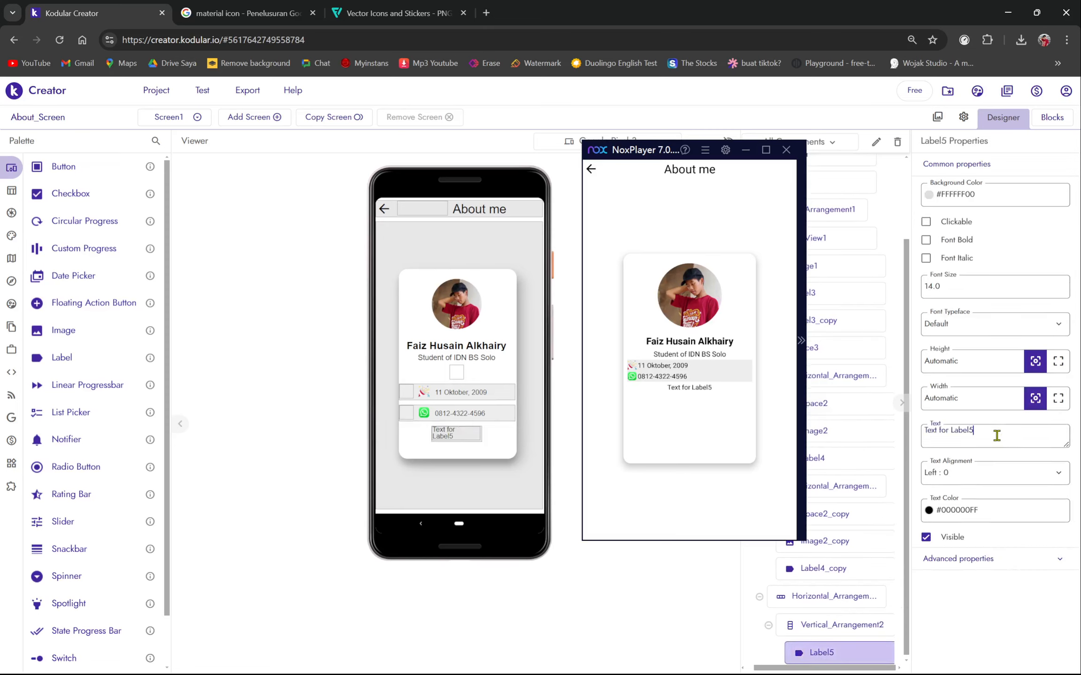
pyautogui.press('BackSpace')
pyautogui.write('P')
pyautogui.press('capslock')
pyautogui.write('rojects')
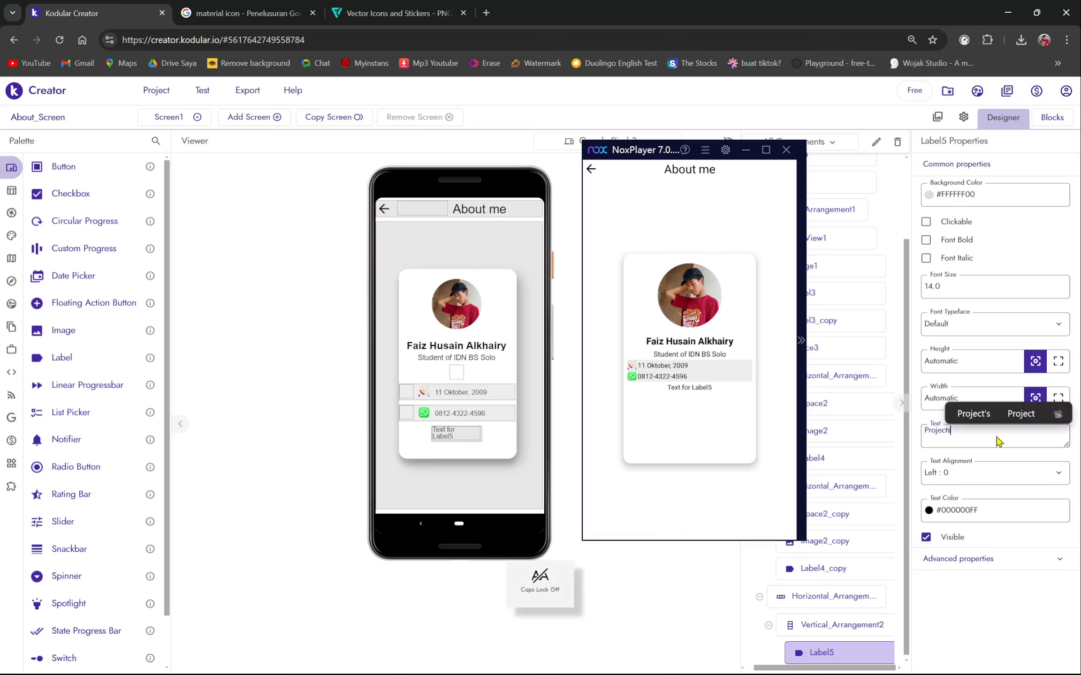
pyautogui.press('Return')
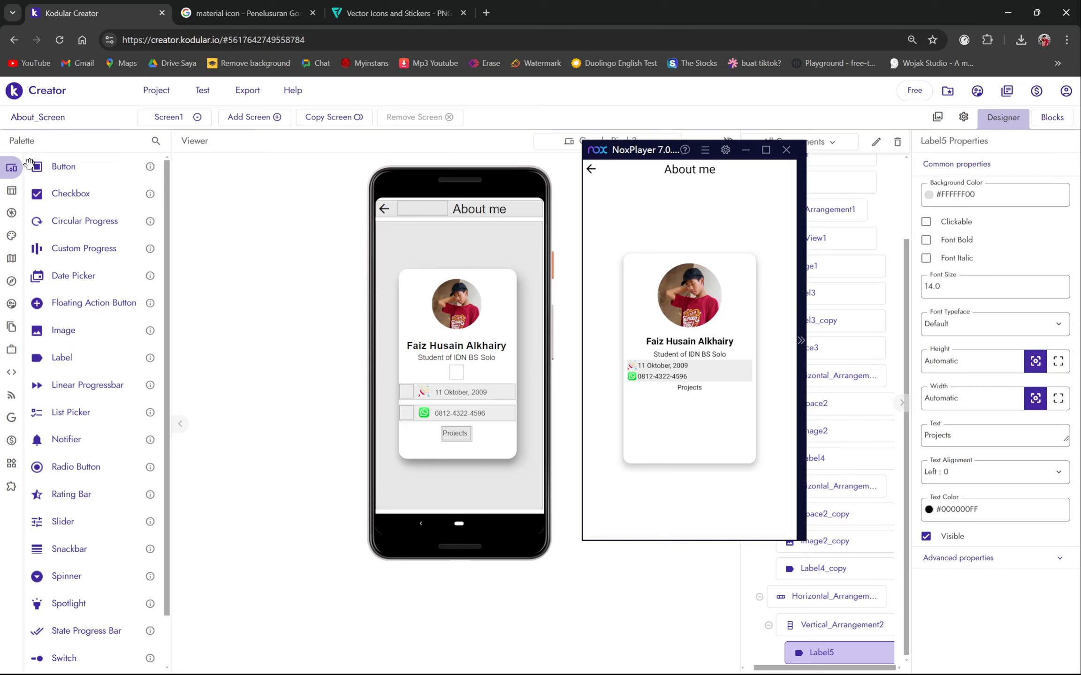
pyautogui.moveTo(83, 358); pyautogui.dragTo(449, 439)
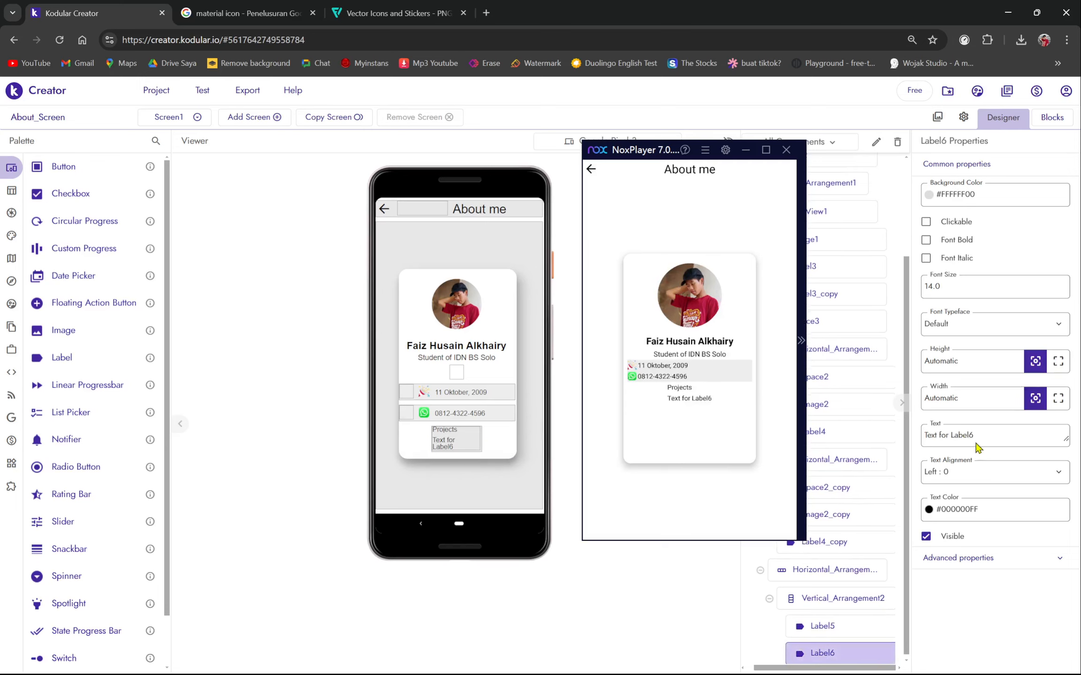
# - Set Label6's text to 7 with Center text alignment
pyautogui.click(985, 431)
pyautogui.hotkey('ctrl', 'a')
pyautogui.write('7')
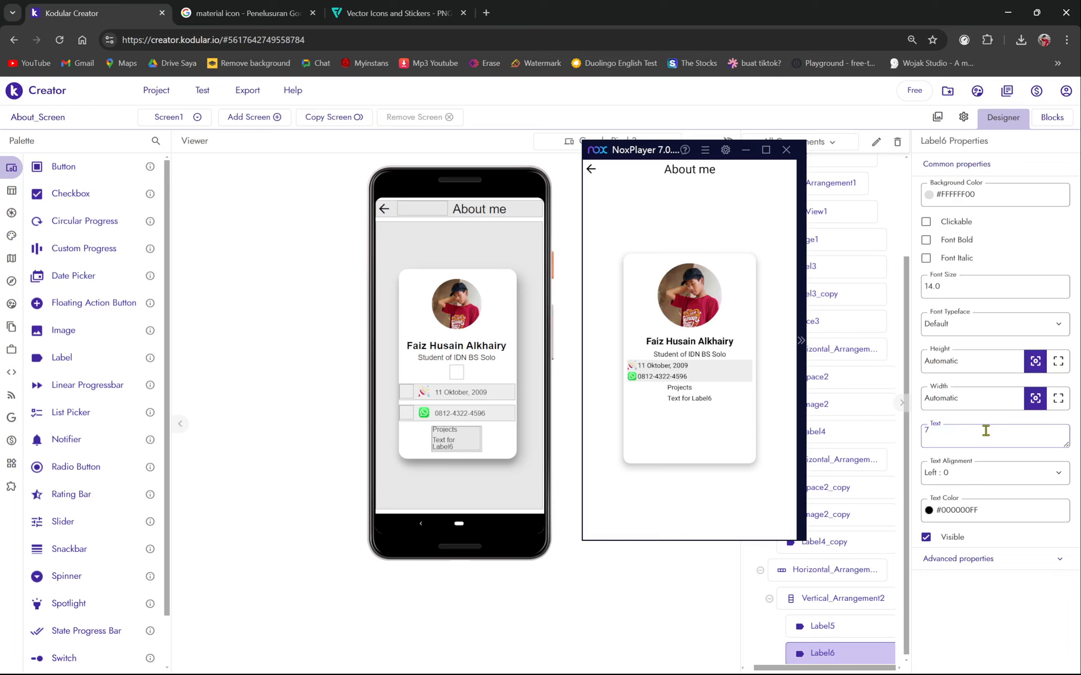
pyautogui.click(968, 473)
pyautogui.click(968, 519)
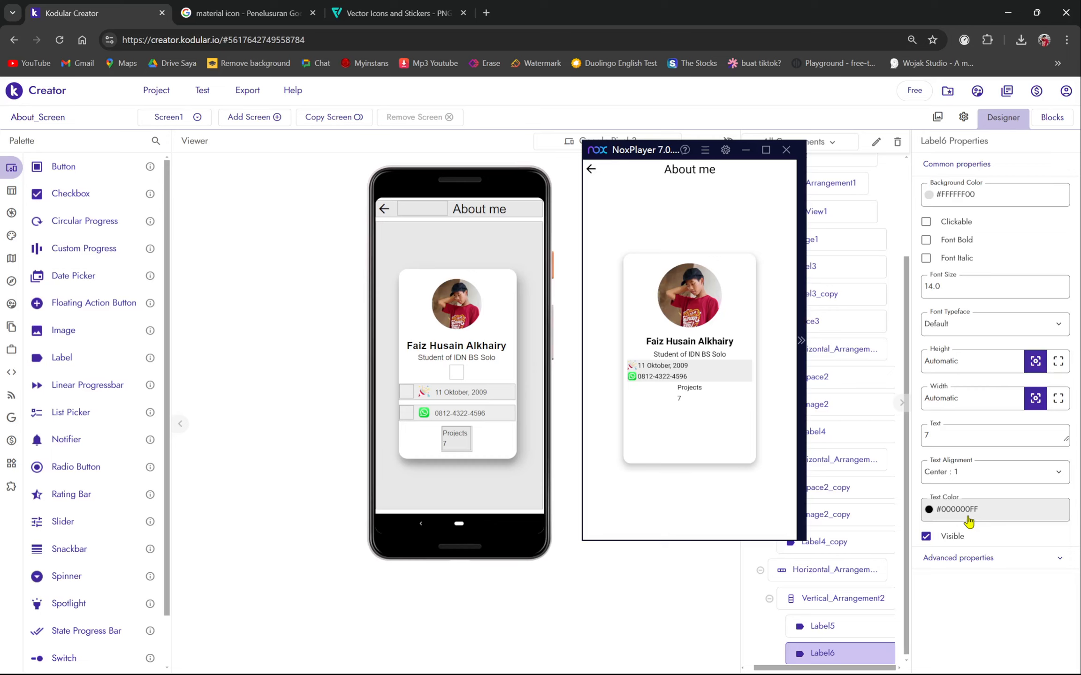
pyautogui.click(969, 514)
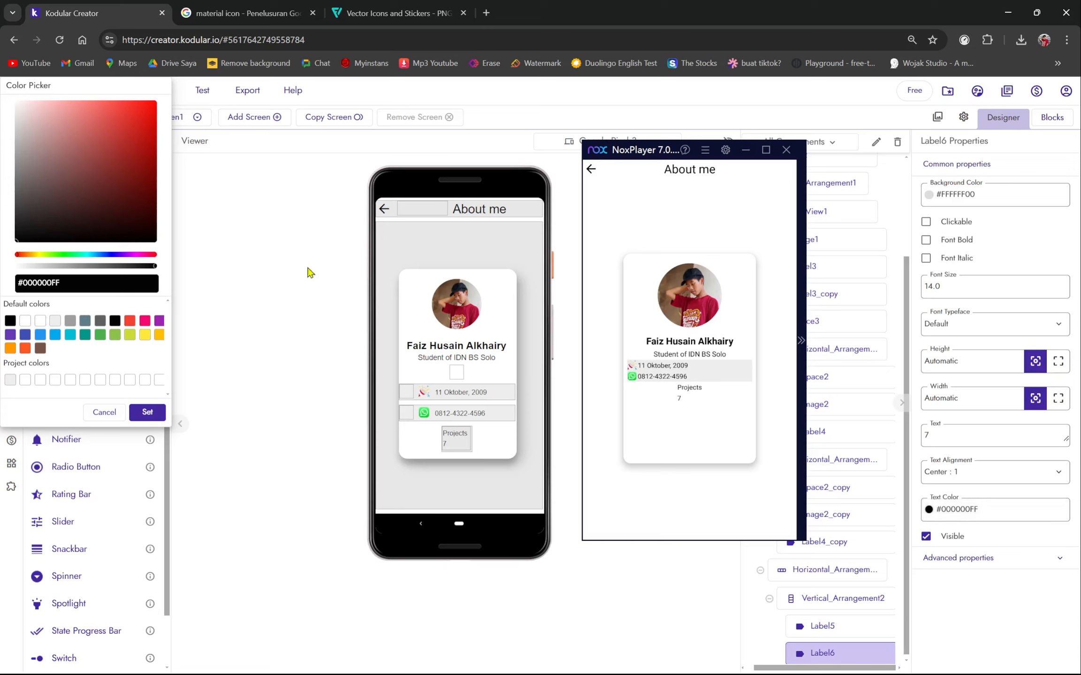
pyautogui.click(116, 413)
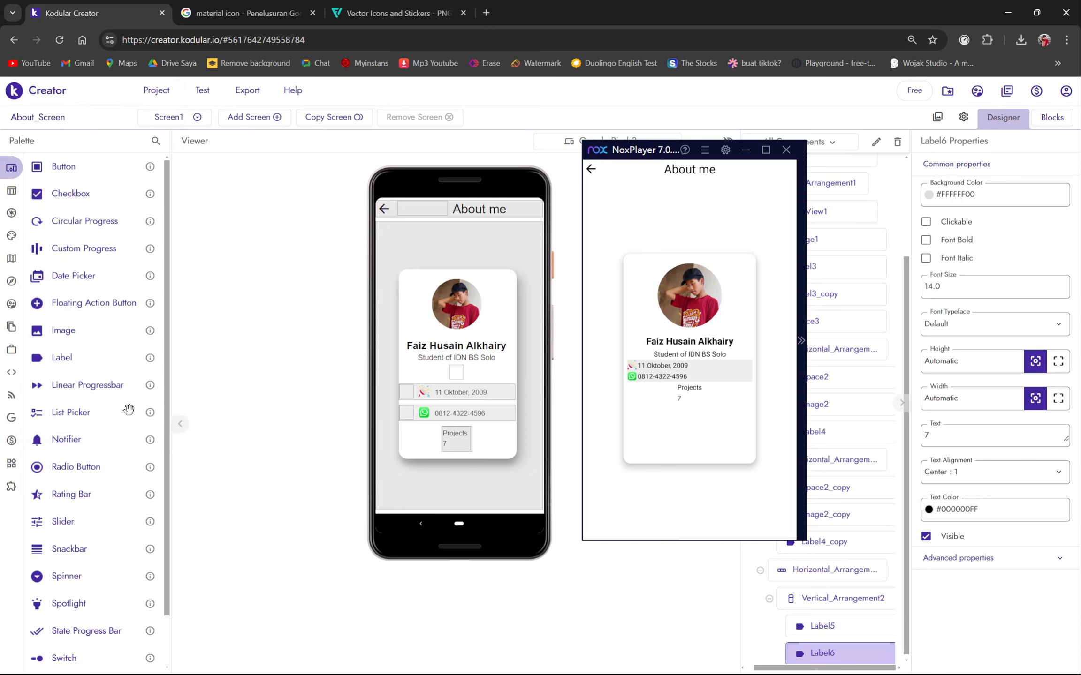
# - Set Vertical_Arrangement2's Align Horizontal to Center, leaving vertical alignment at top
pyautogui.click(848, 603)
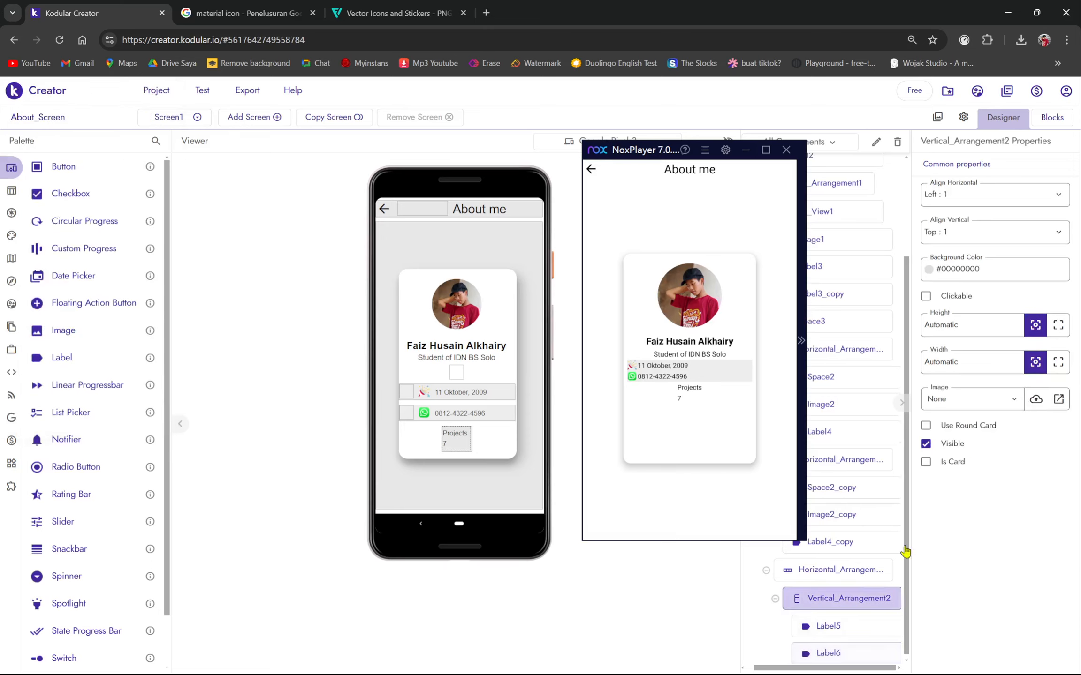
pyautogui.click(955, 232)
pyautogui.click(957, 279)
pyautogui.click(955, 232)
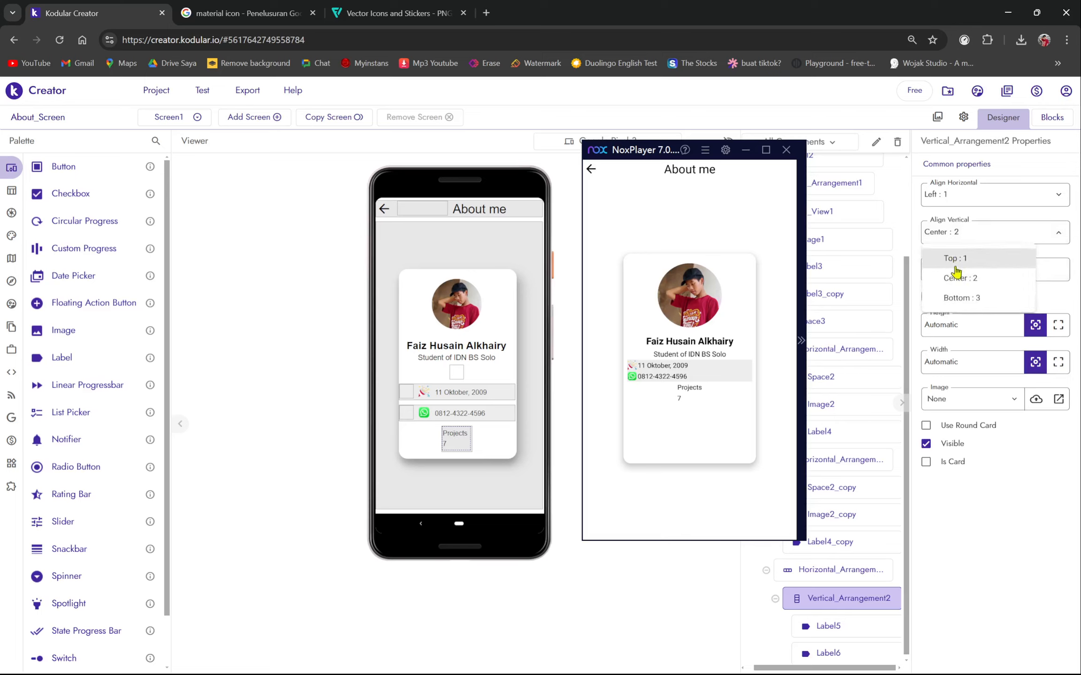
pyautogui.click(954, 259)
pyautogui.click(952, 202)
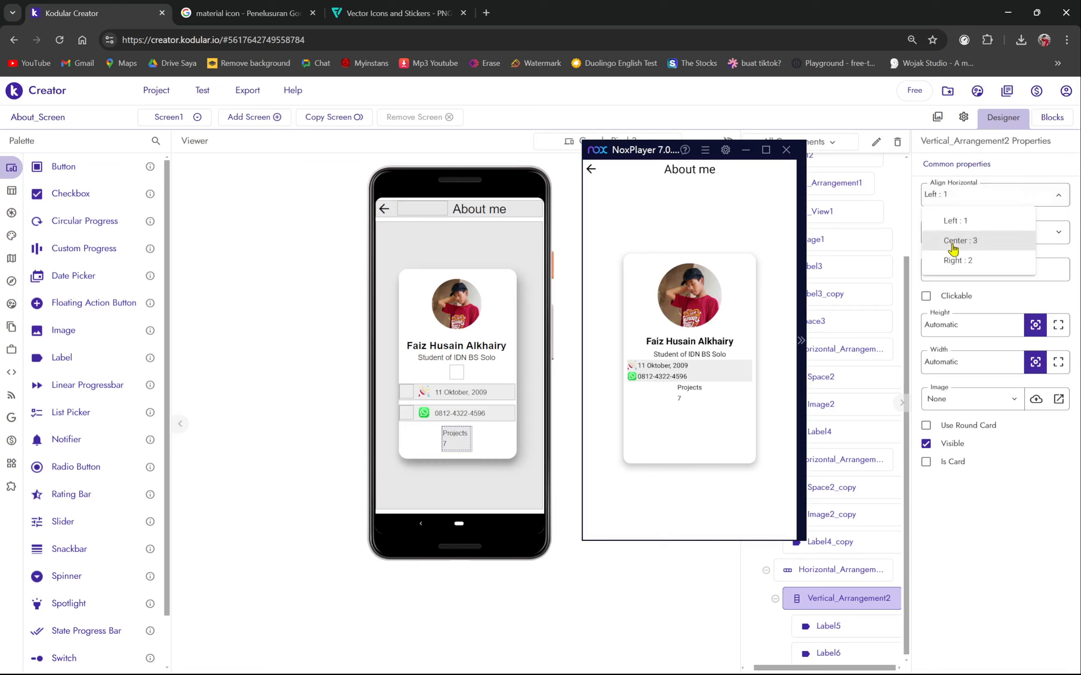
pyautogui.click(954, 249)
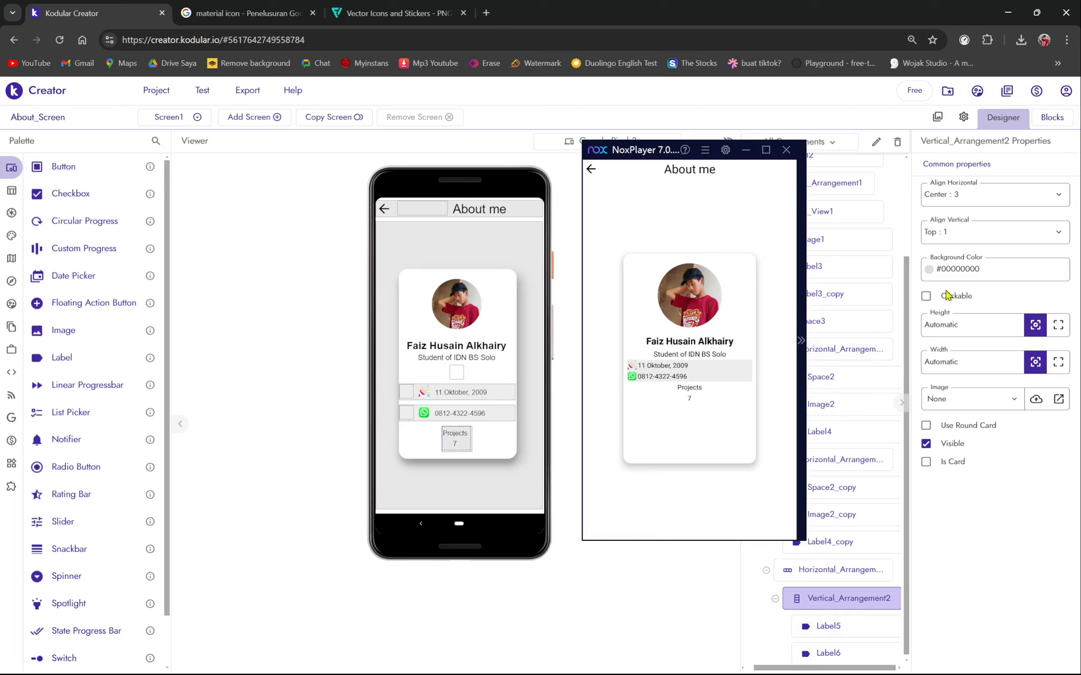
pyautogui.click(671, 154)
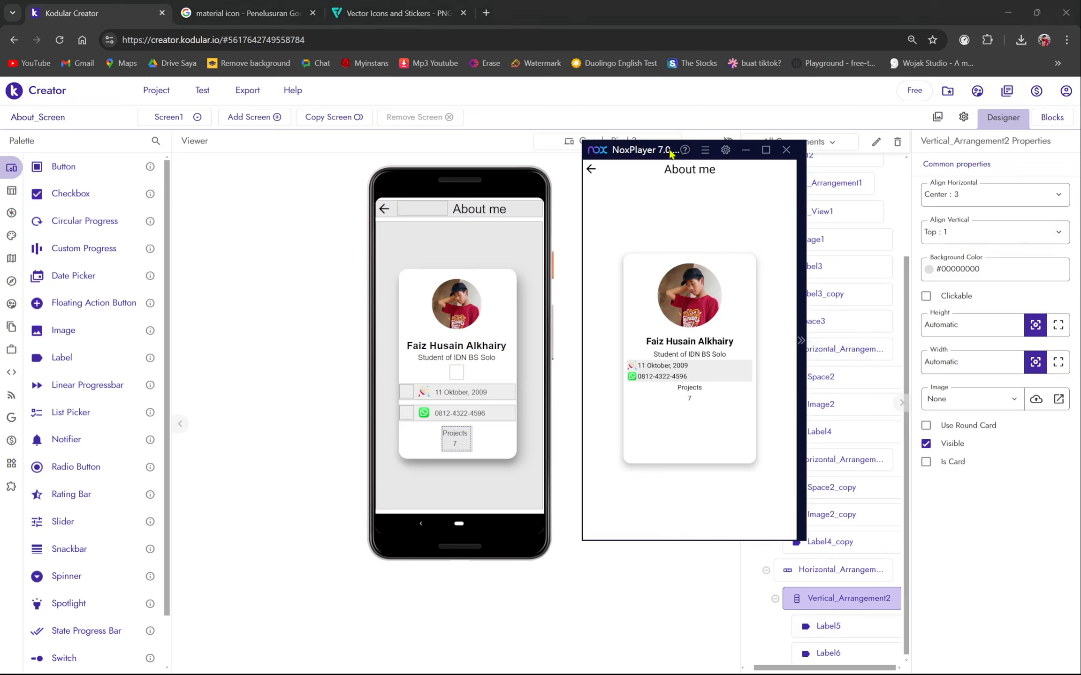
pyautogui.moveTo(672, 153); pyautogui.dragTo(577, 149)
# - Make the value 7 label bold
pyautogui.click(829, 652)
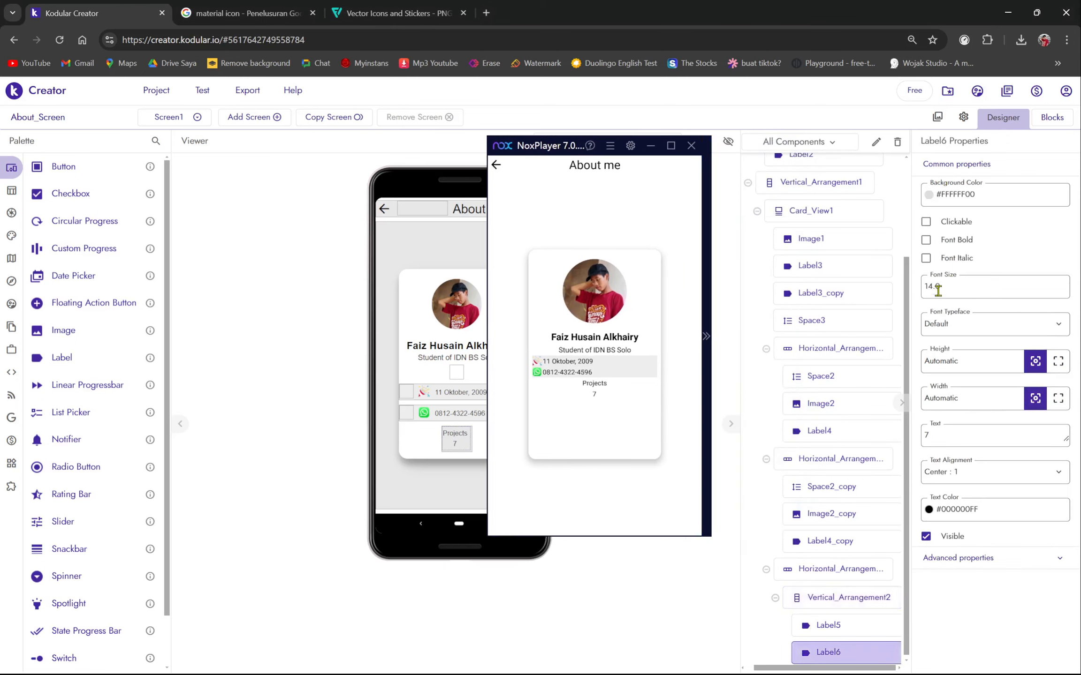
pyautogui.click(927, 240)
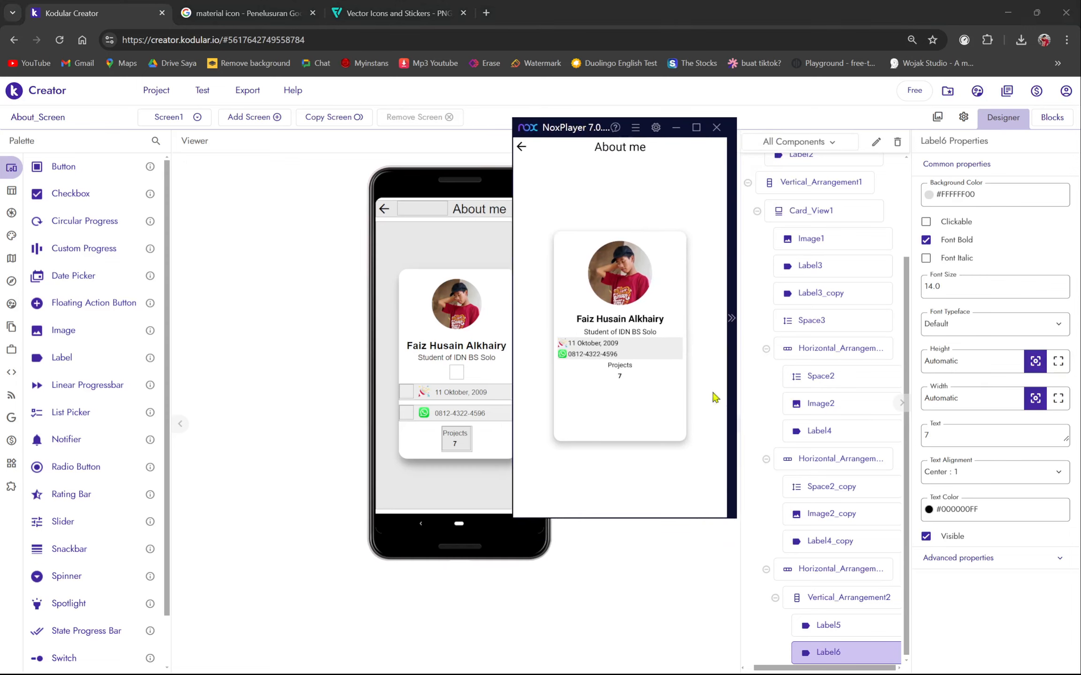
pyautogui.click(841, 602)
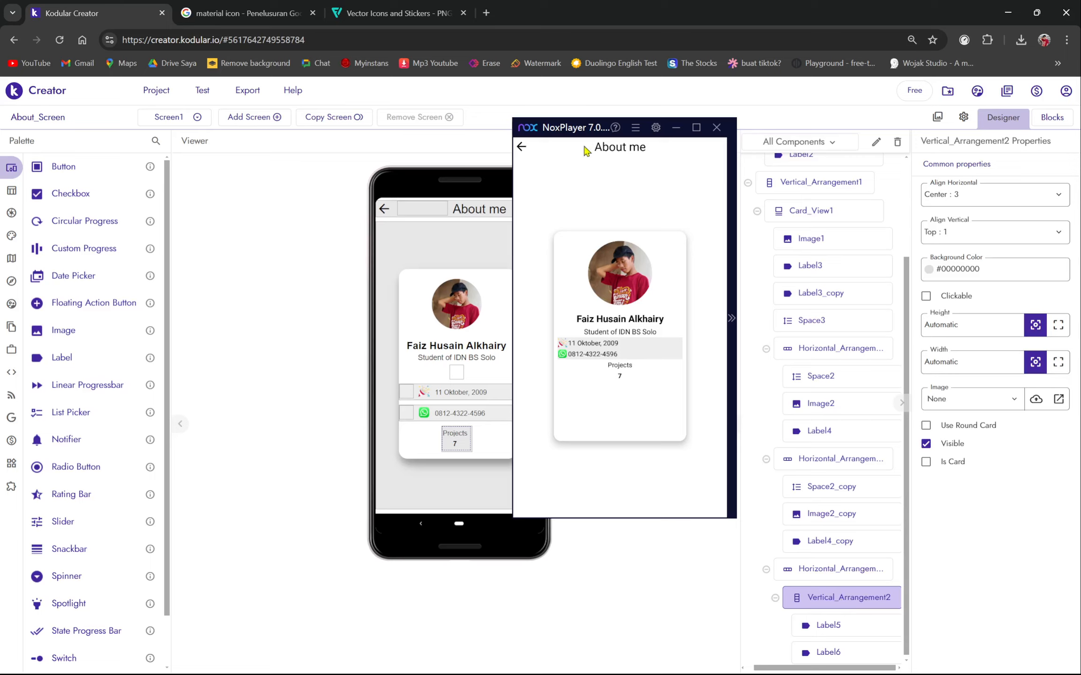
pyautogui.moveTo(575, 131); pyautogui.dragTo(725, 162)
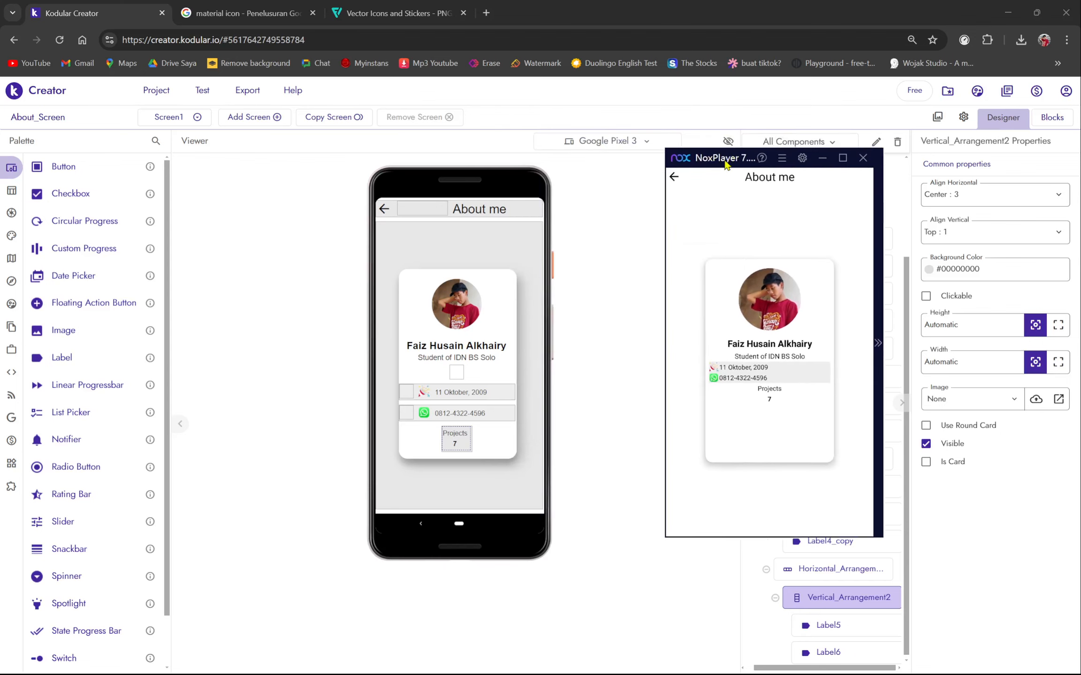
# - Copy the Projects column and paste a second column into the stats row
pyautogui.rightClick(463, 447)
pyautogui.click(489, 477)
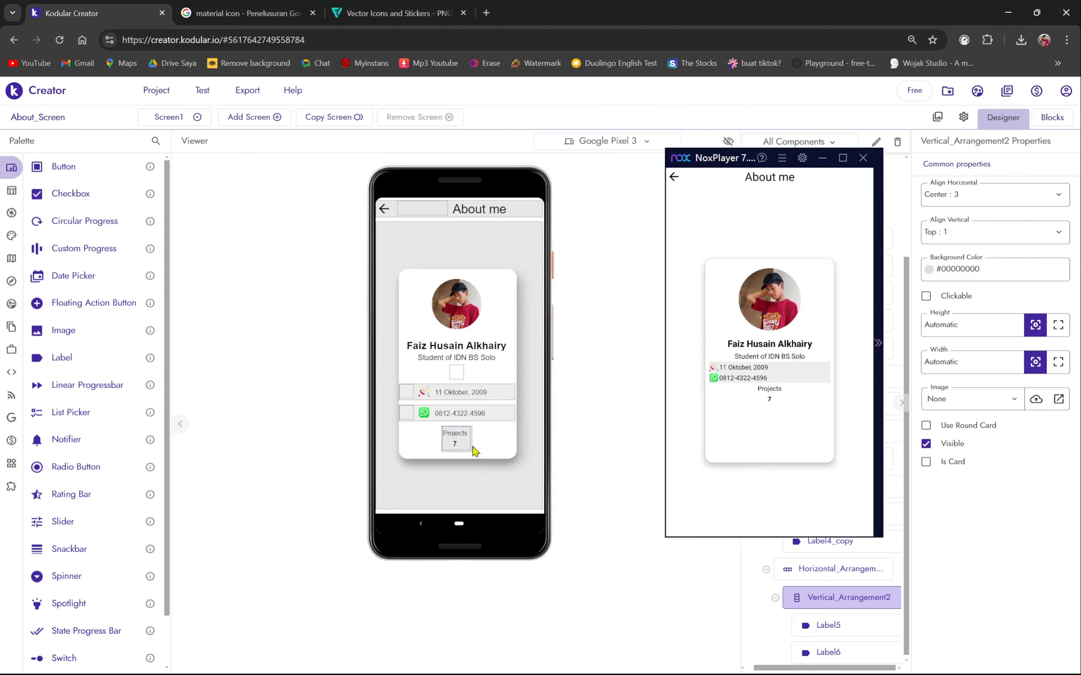
pyautogui.rightClick(472, 447)
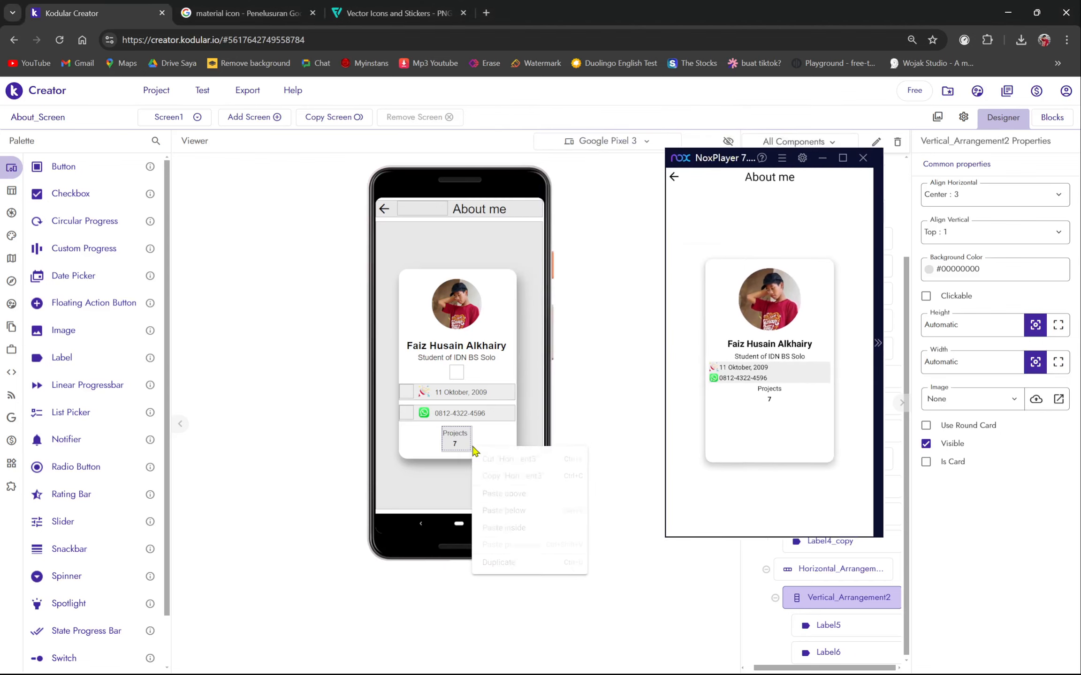
pyautogui.click(511, 527)
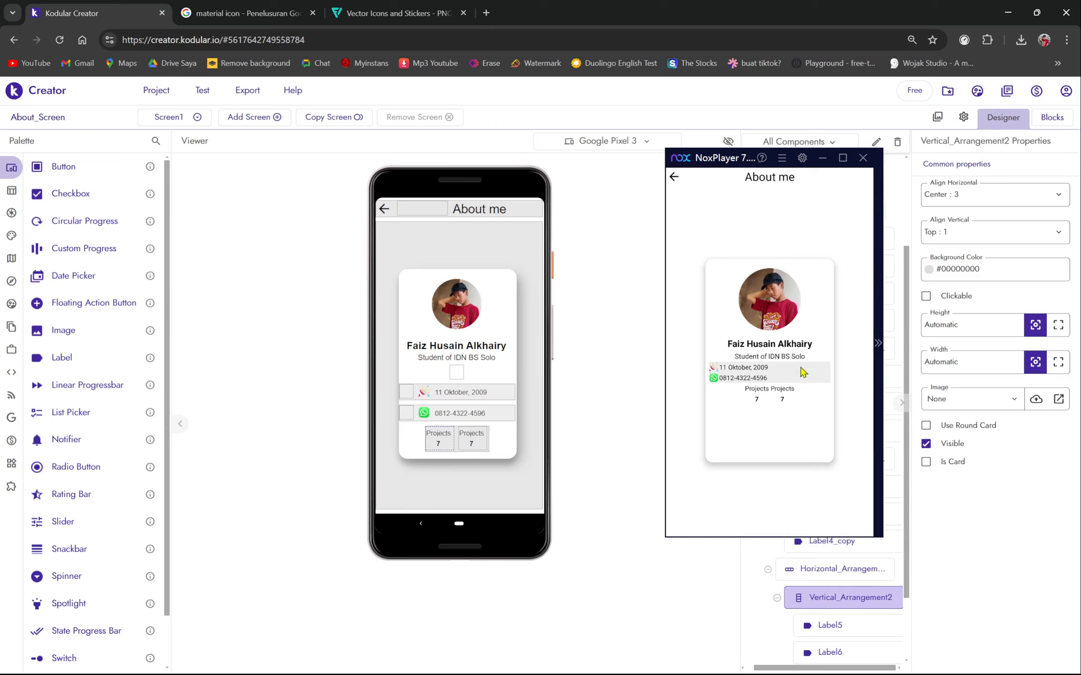
pyautogui.moveTo(708, 159); pyautogui.dragTo(618, 153)
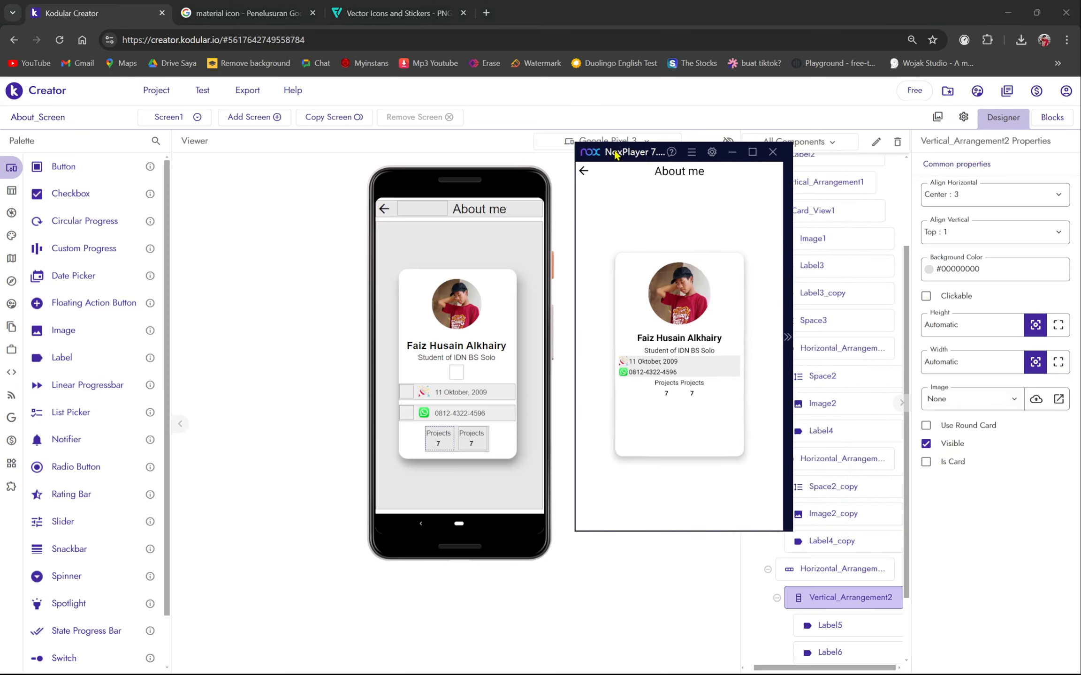
pyautogui.scroll(-2, 851, 586)
# - Change the copied column's title to Achievement and its value to 10
pyautogui.click(832, 625)
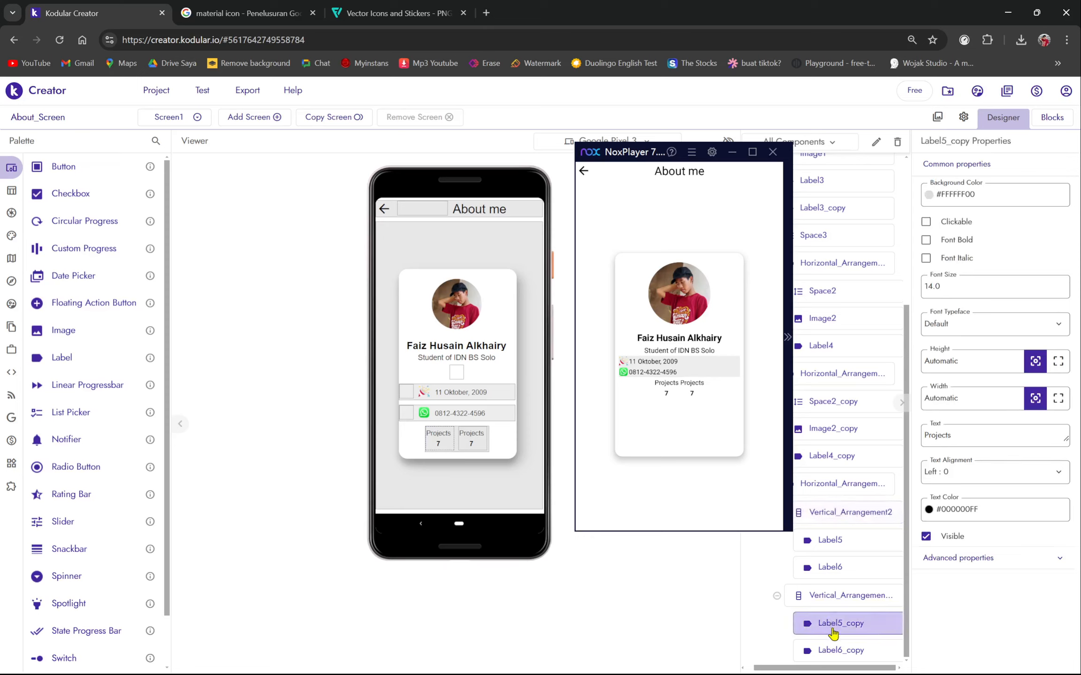
pyautogui.click(989, 430)
pyautogui.hotkey('ctrl', 'a')
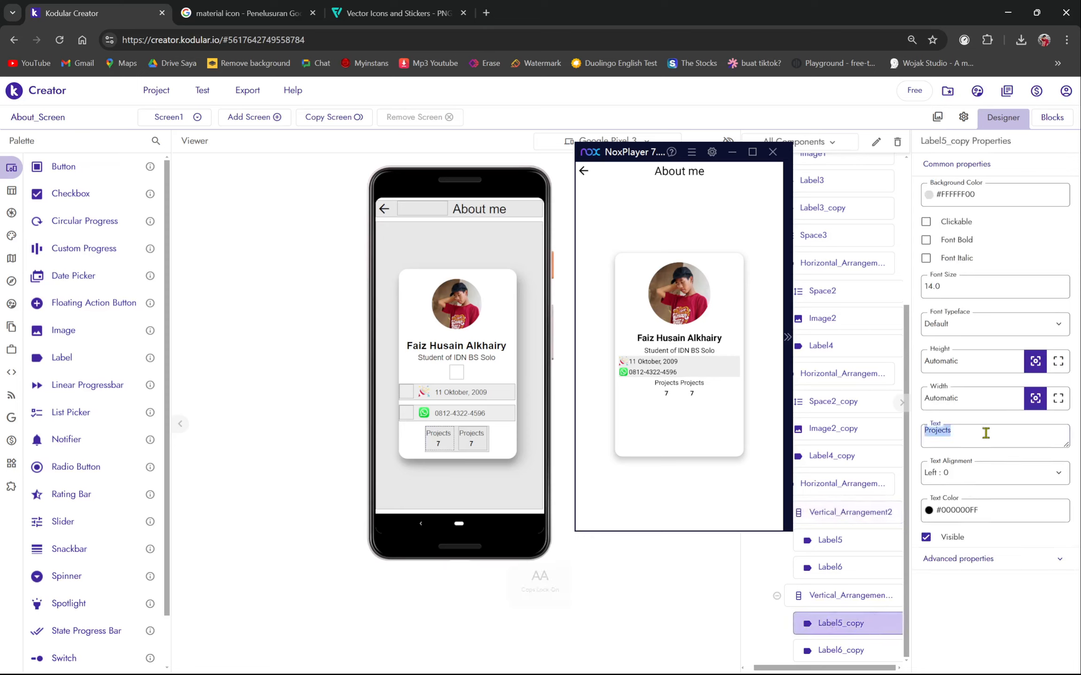
pyautogui.press('capslock')
pyautogui.write('Achiev')
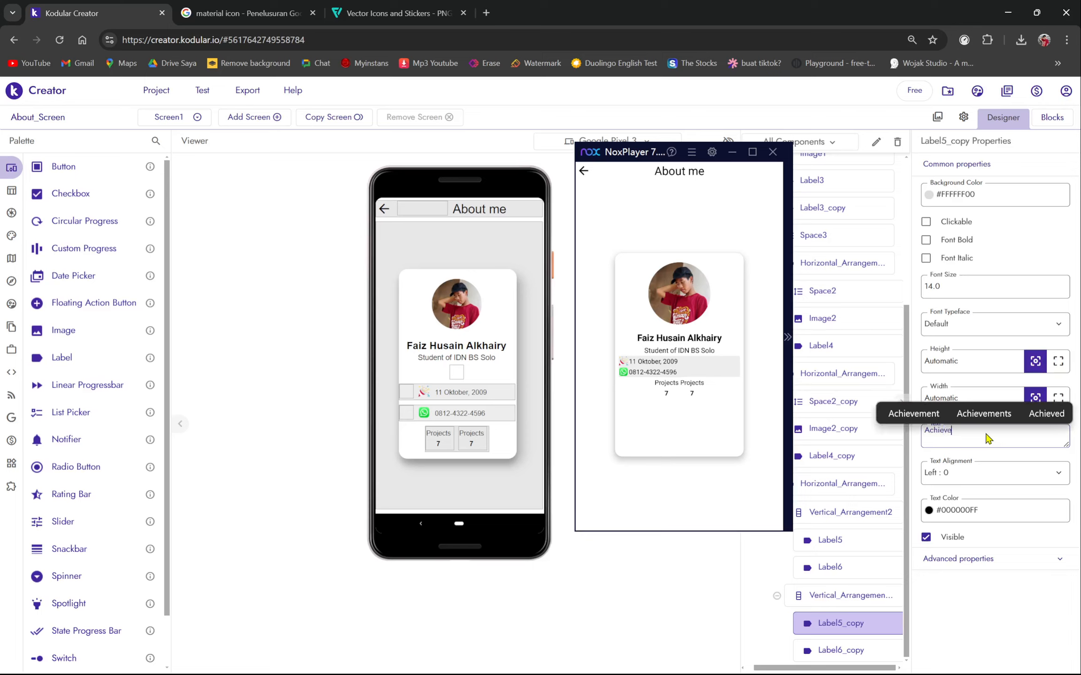
pyautogui.write('e')
pyautogui.press('Up')
pyautogui.press('Return')
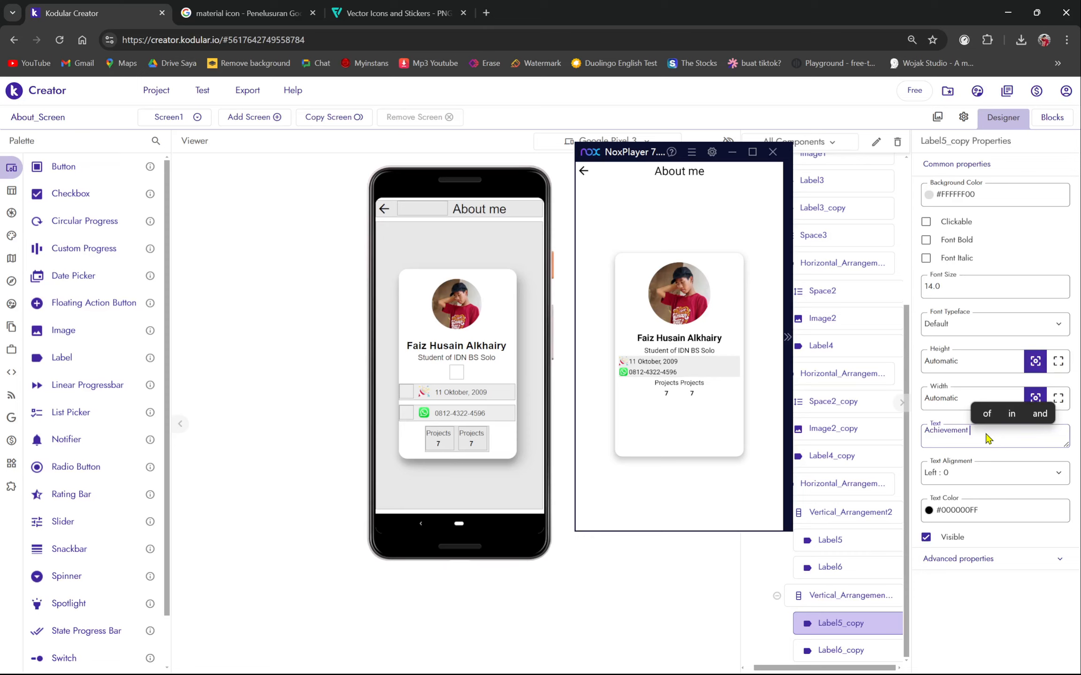
pyautogui.press('Return')
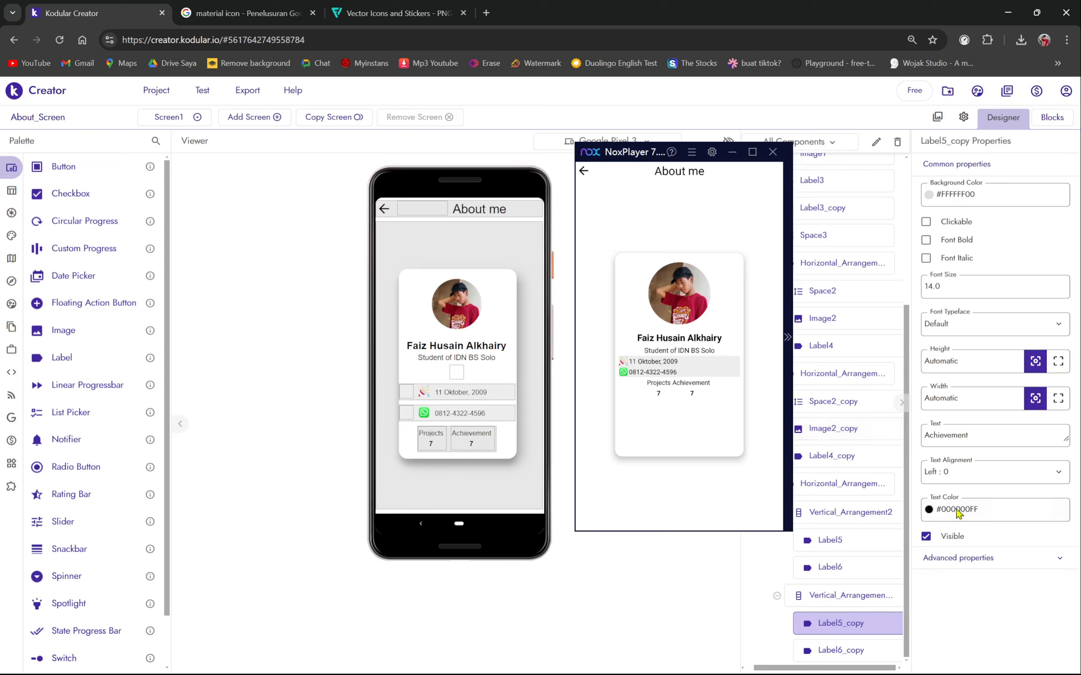
pyautogui.click(831, 651)
pyautogui.click(972, 436)
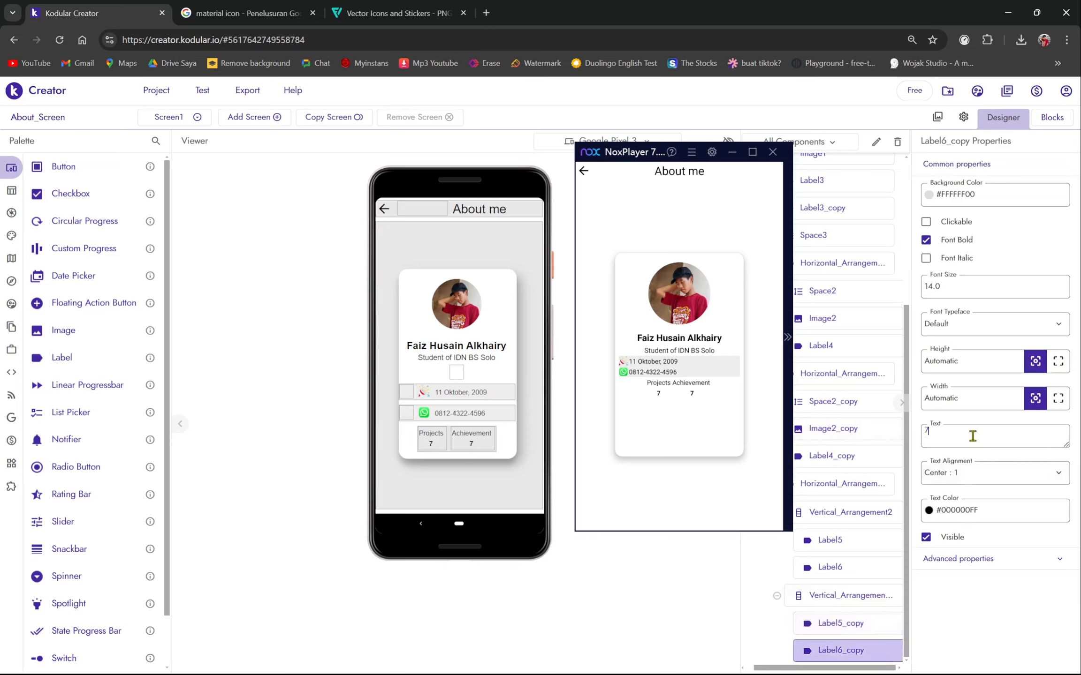
pyautogui.write('10')
pyautogui.press('Return')
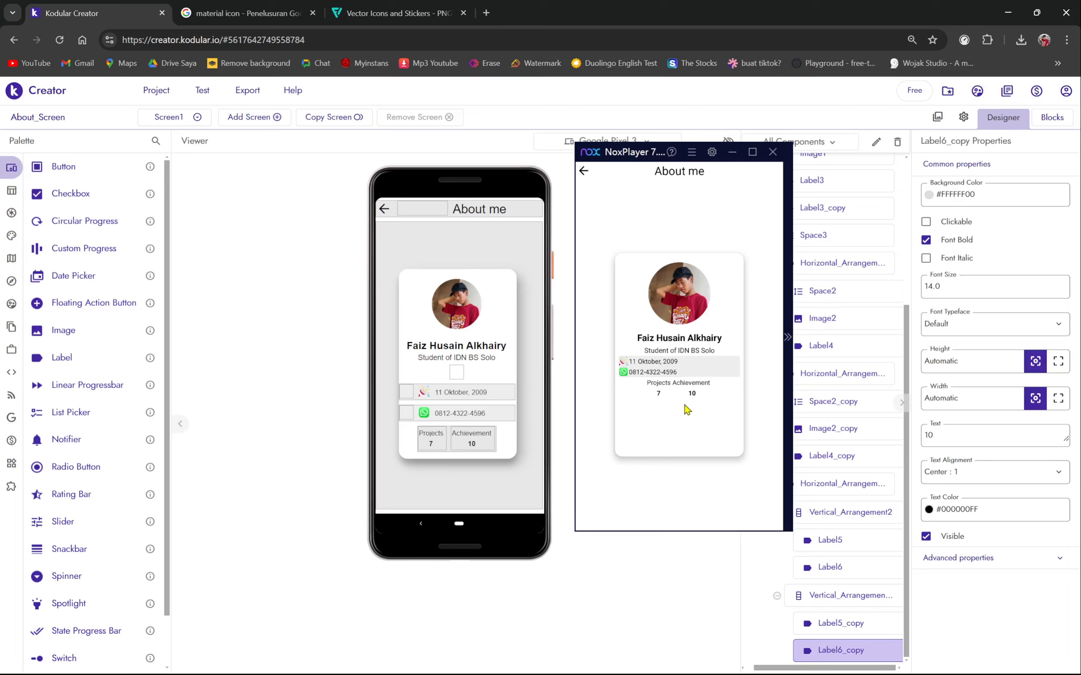
# - Copy the Achievement/10 column and paste a third column into the stats row
pyautogui.rightClick(439, 444)
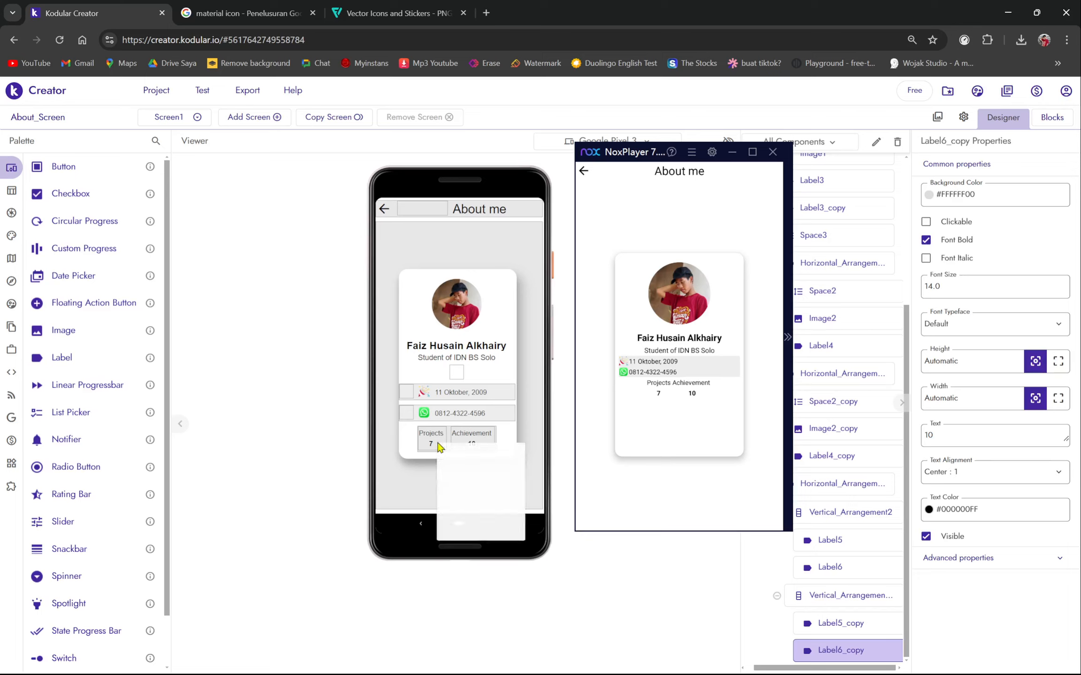
pyautogui.click(469, 524)
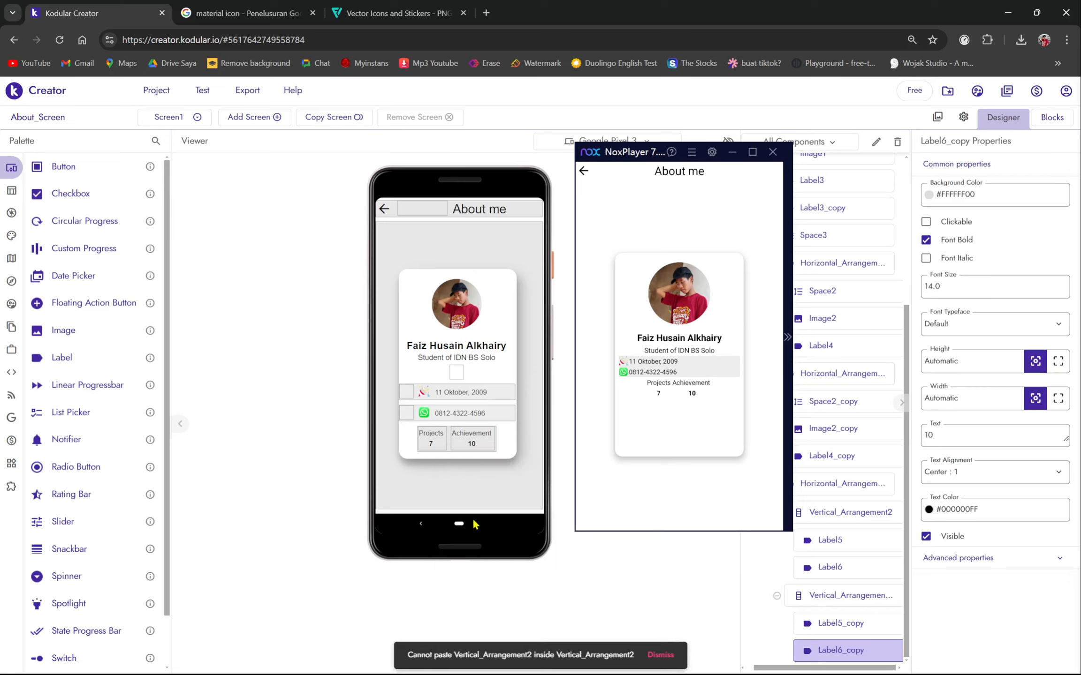
pyautogui.click(668, 656)
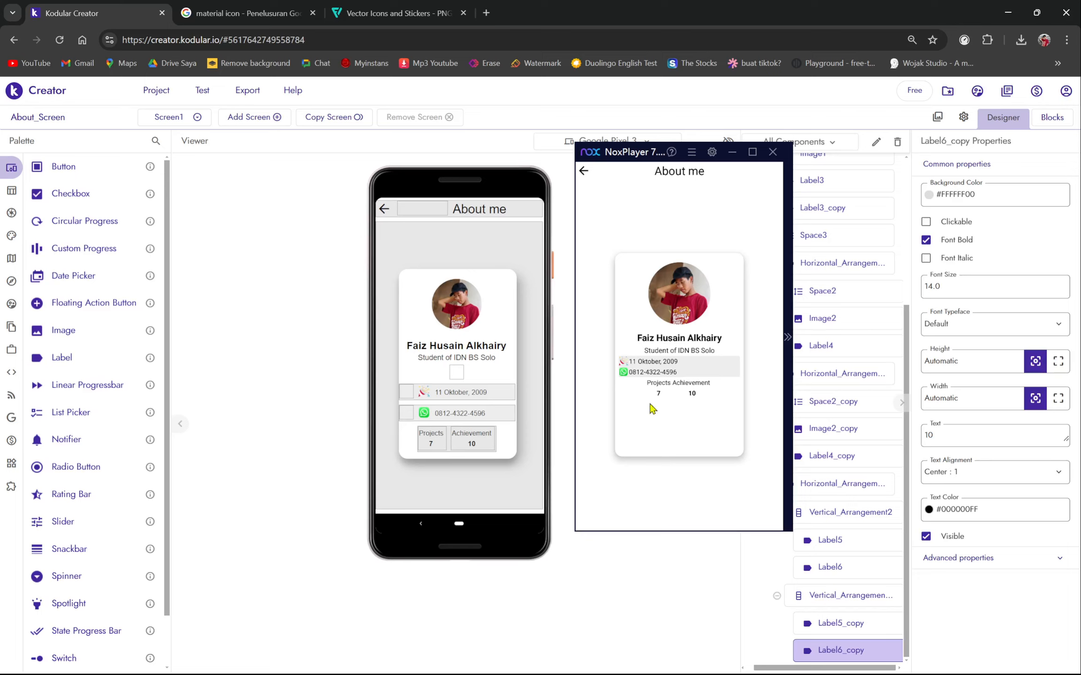
pyautogui.rightClick(487, 447)
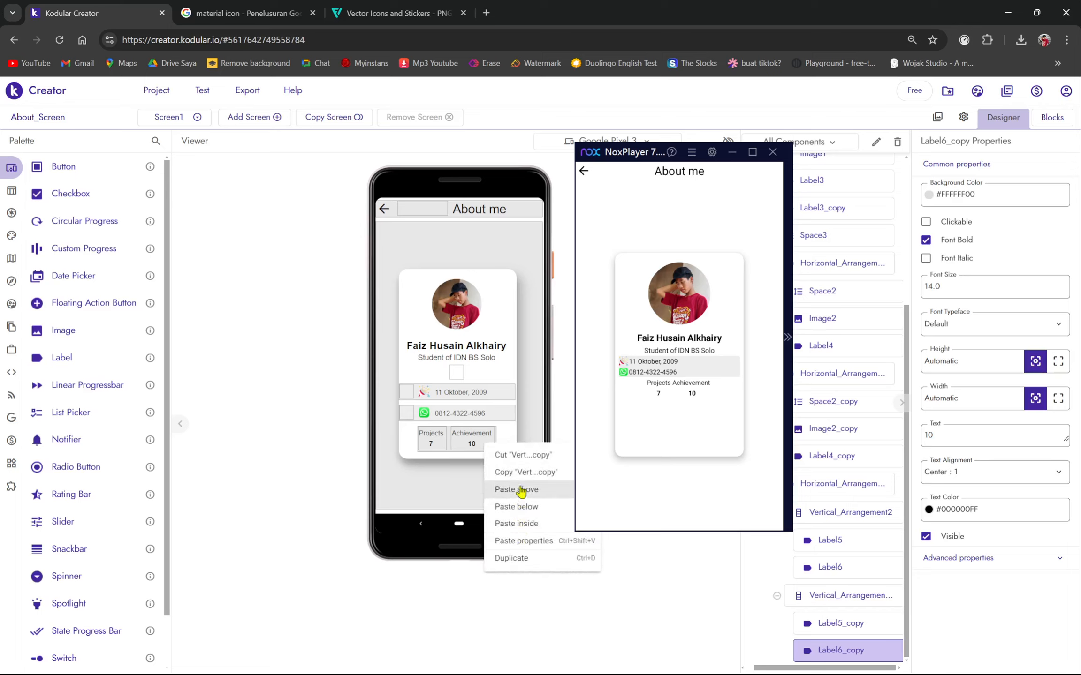
pyautogui.click(519, 484)
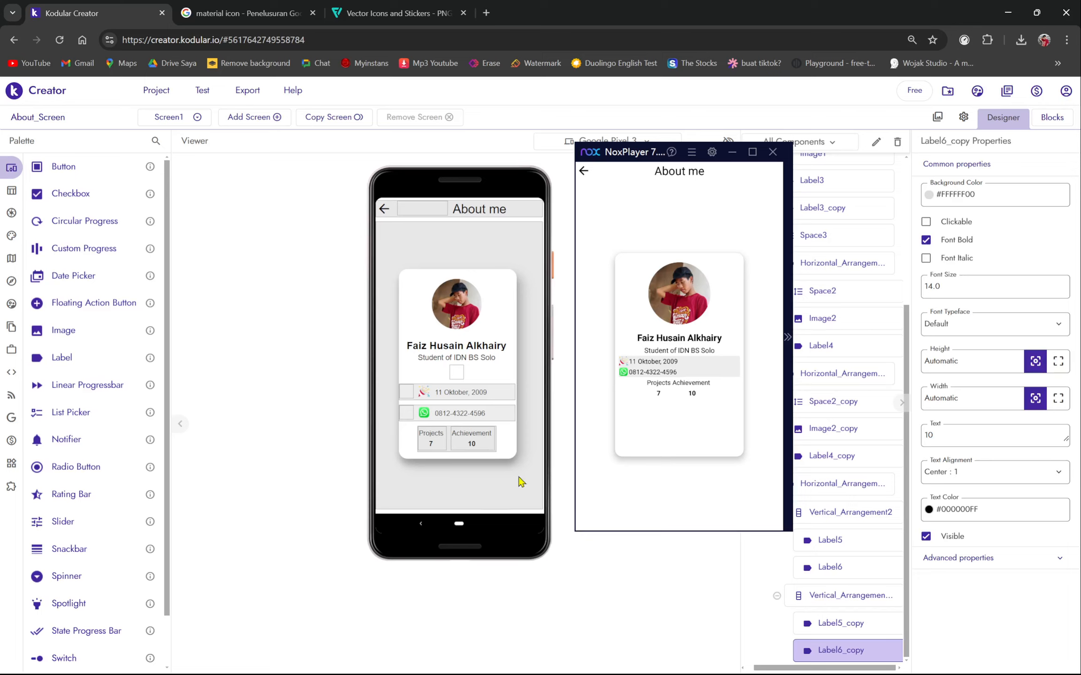
pyautogui.rightClick(449, 451)
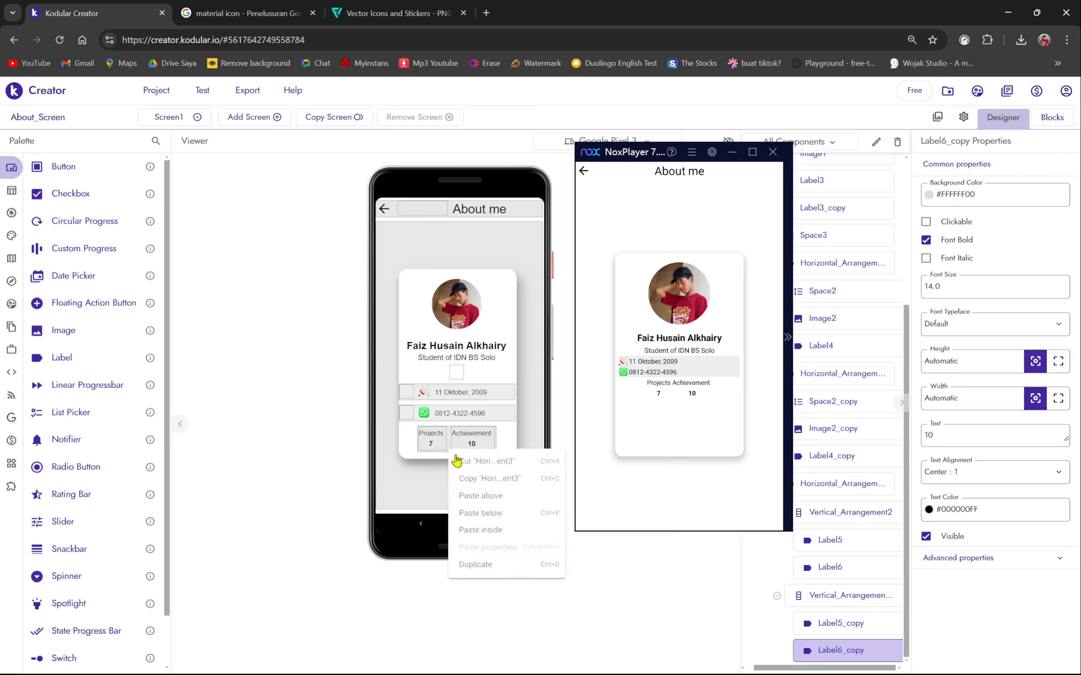
pyautogui.click(482, 534)
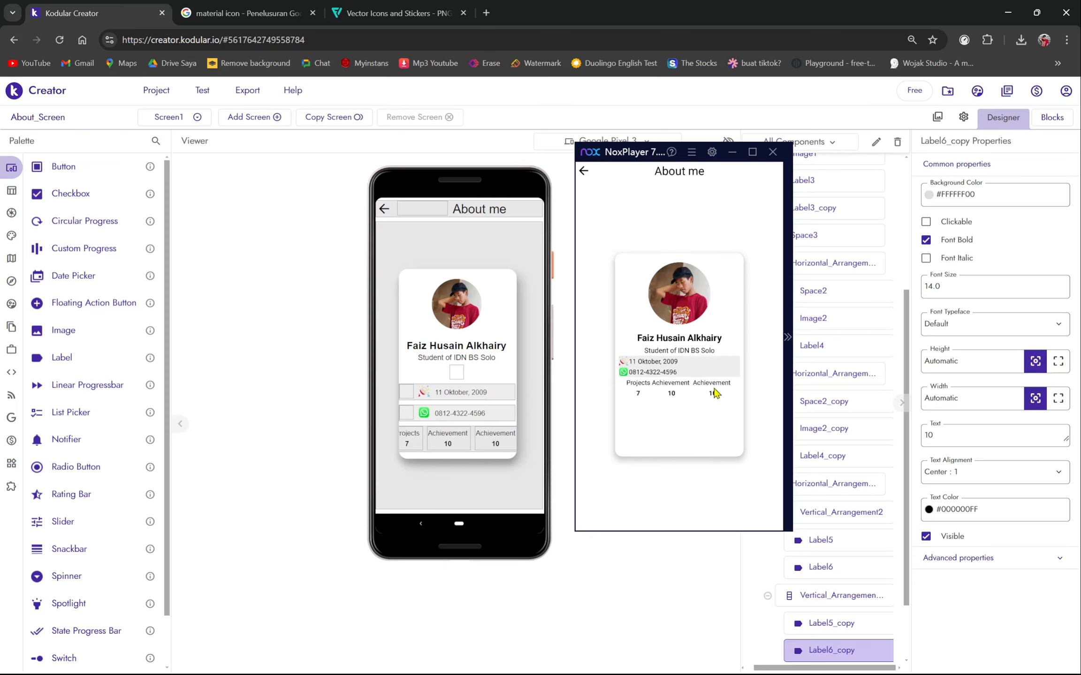
pyautogui.keyDown('ctrl'); pyautogui.click(819, 626); pyautogui.keyUp('ctrl')
# - Retitle the middle column's Label5_copy to 'Friends'
pyautogui.click(977, 436)
pyautogui.hotkey('ctrl', 'a')
pyautogui.press('BackSpace')
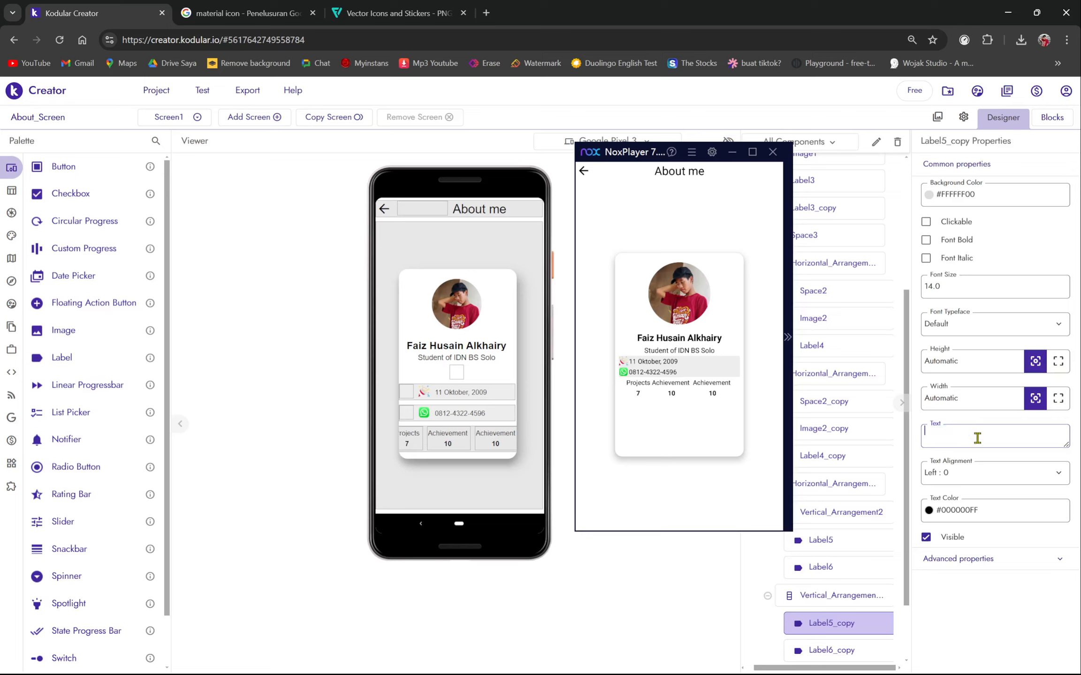
pyautogui.press('capslock')
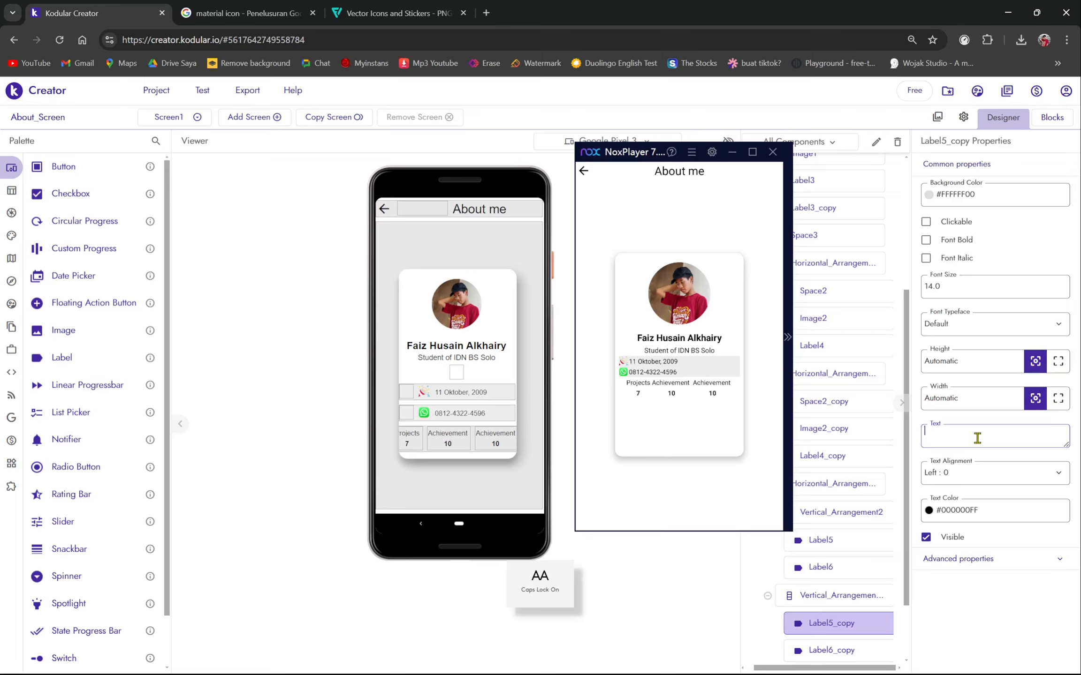
pyautogui.write('F')
pyautogui.press('capslock')
pyautogui.write('rie')
pyautogui.write('Friends')
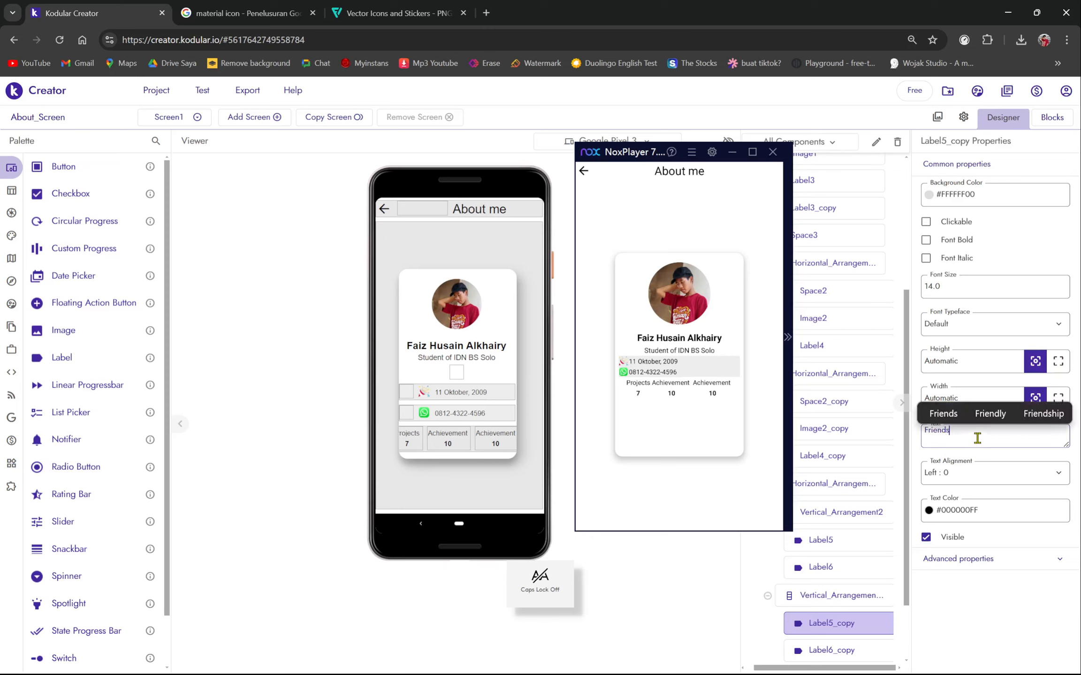
pyautogui.click(1006, 453)
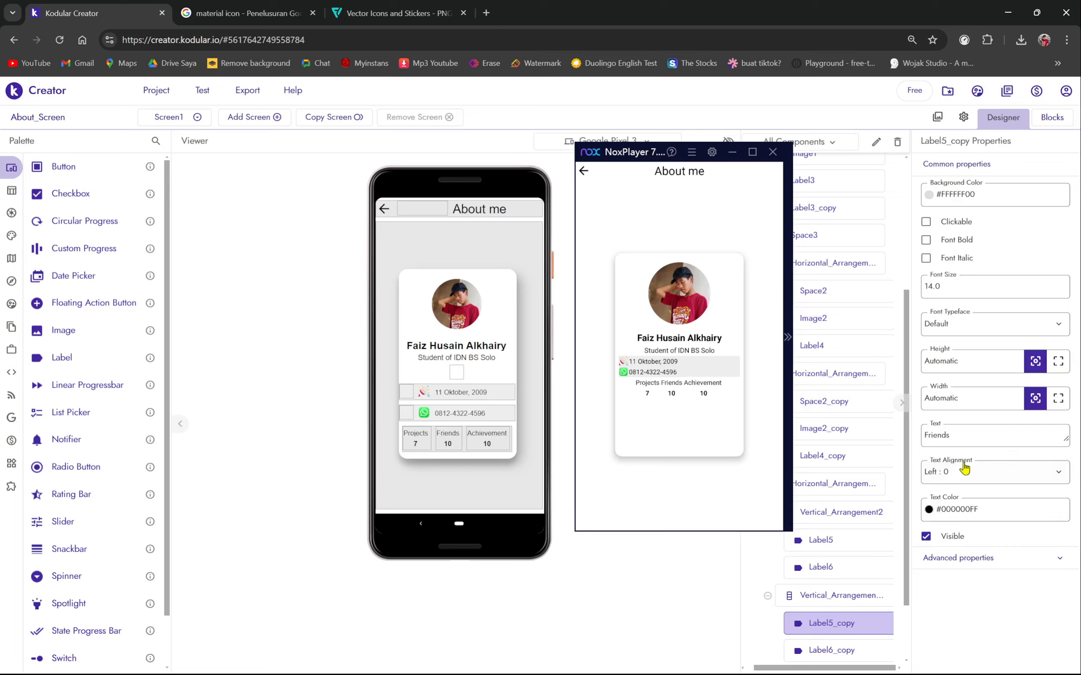
# - Set the Friends count label Label6_copy to 25+
pyautogui.click(854, 645)
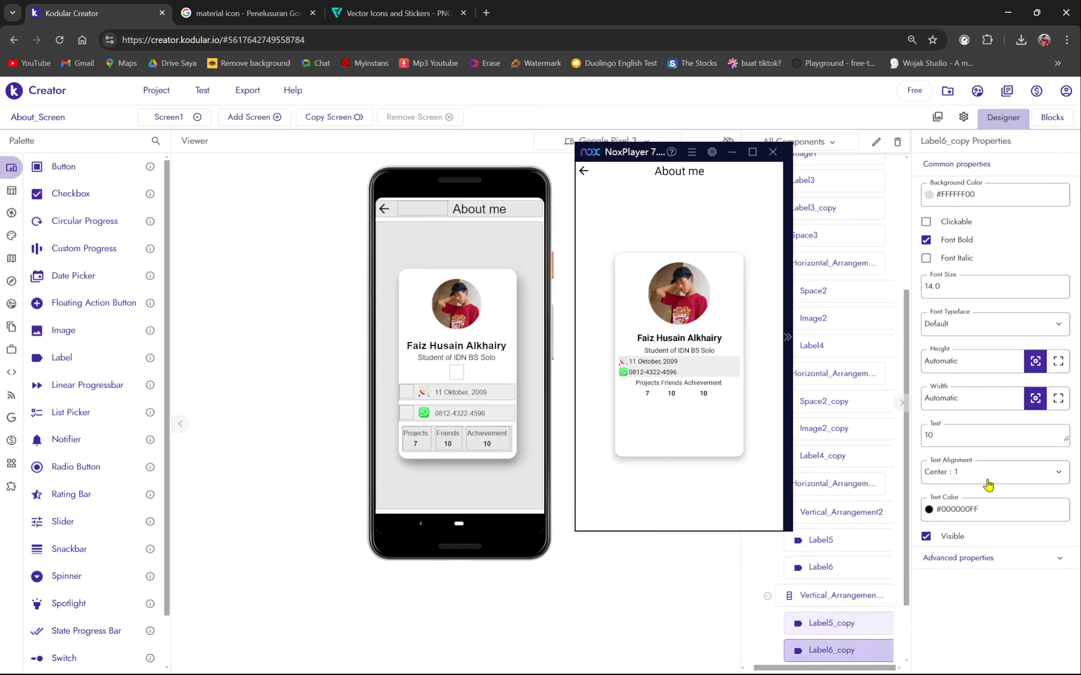
pyautogui.click(976, 440)
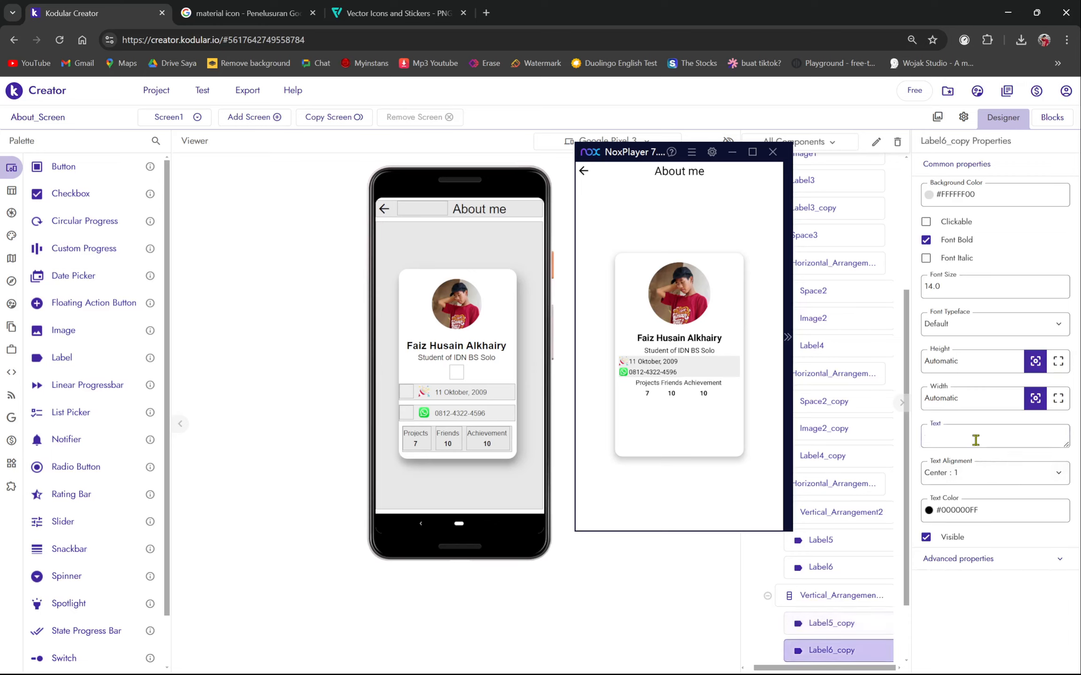
pyautogui.write('25+')
pyautogui.press('Return')
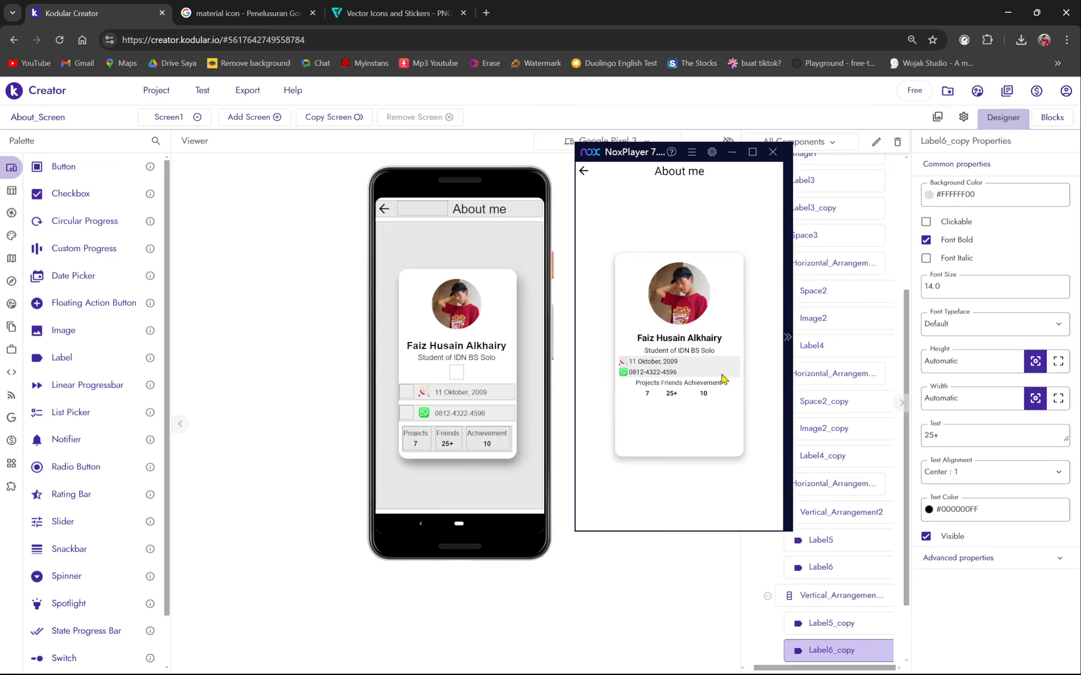
pyautogui.moveTo(12, 234)
pyautogui.click(70, 189)
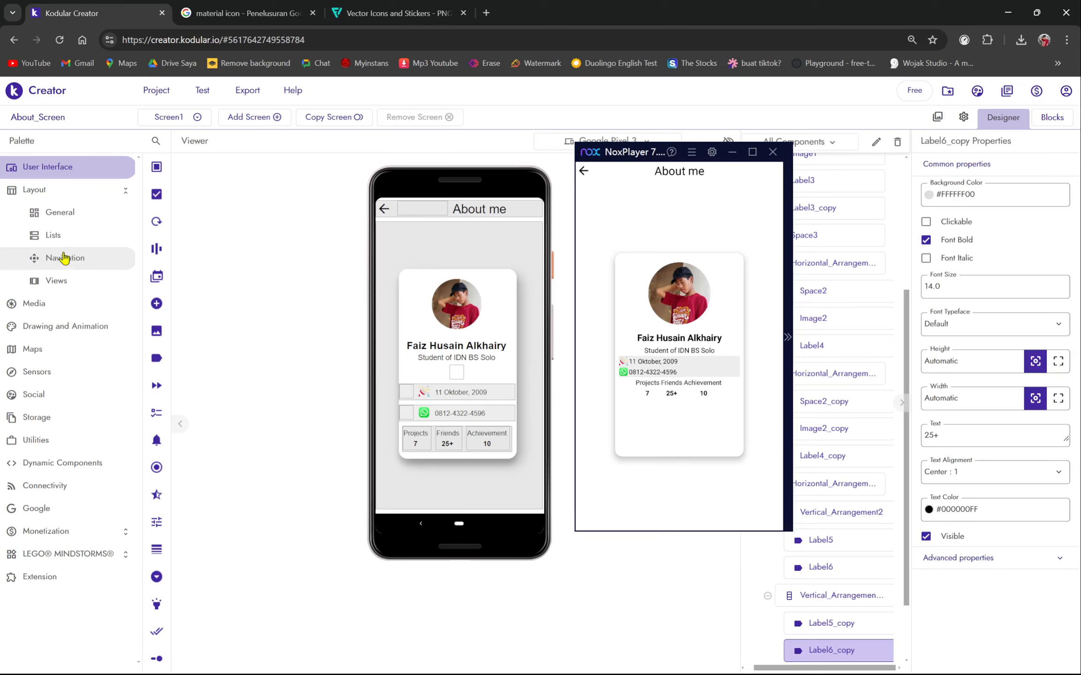
# - Give Horizontal_Arrangement3 Fill parent width and Center horizontal alignment
pyautogui.click(841, 600)
pyautogui.click(842, 483)
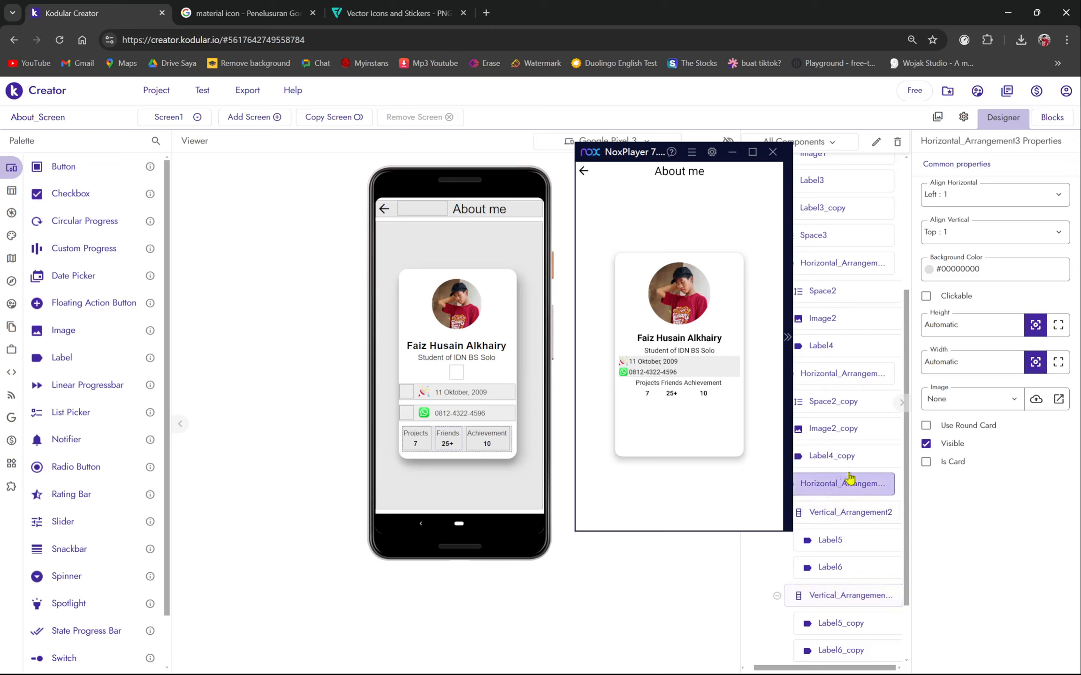
pyautogui.click(1051, 370)
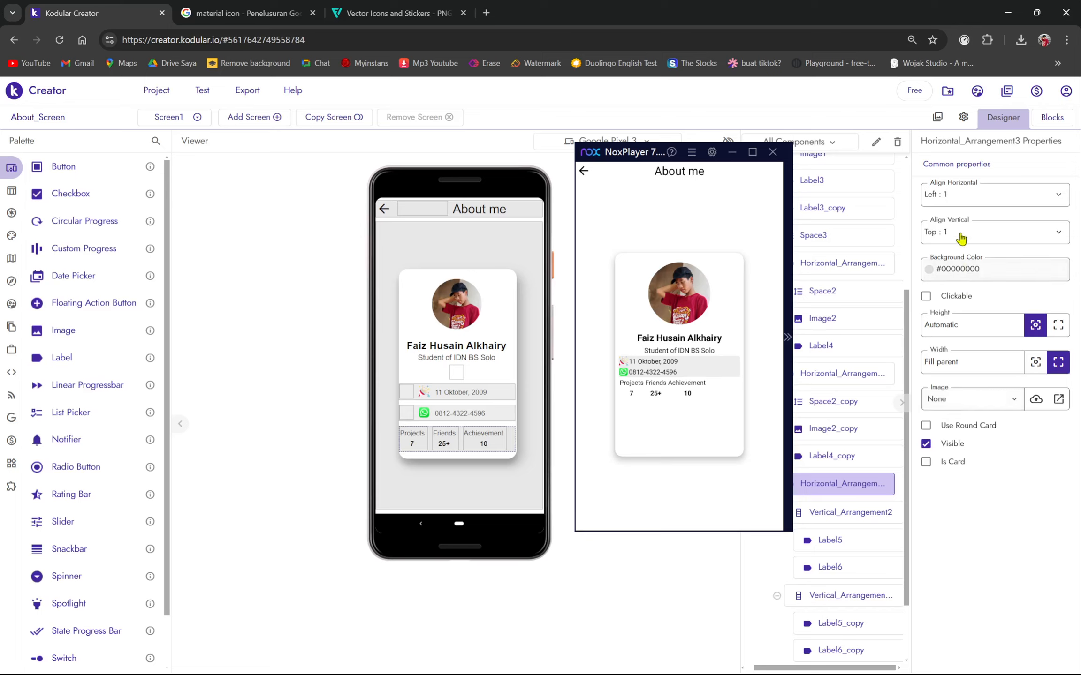
pyautogui.click(964, 201)
pyautogui.click(969, 242)
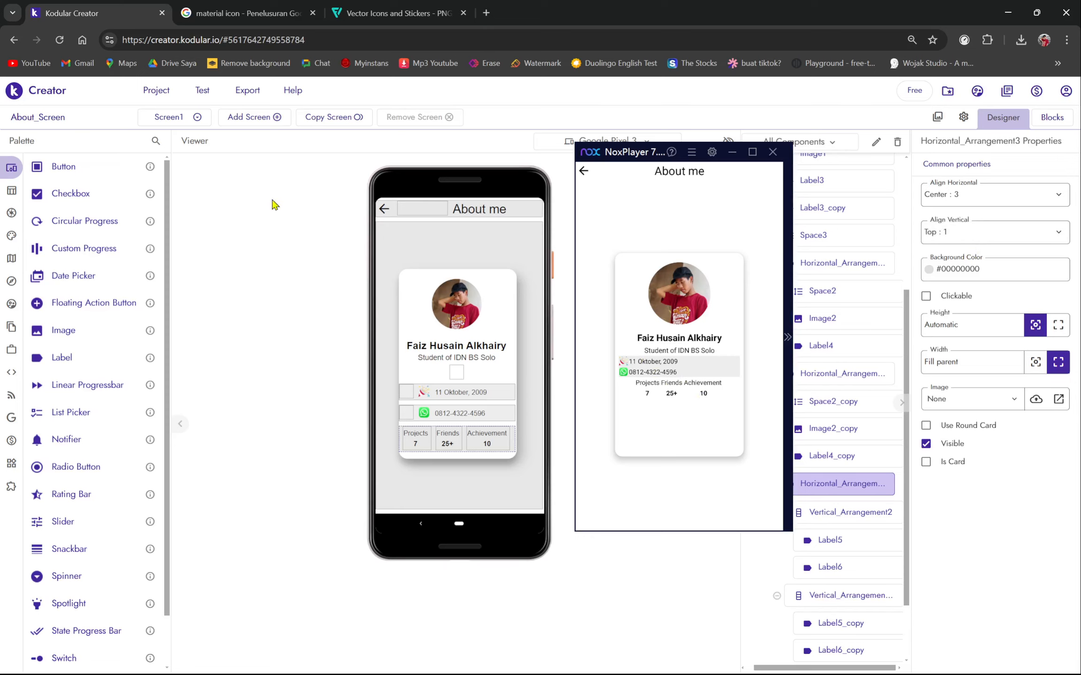
# - Add a Space component to the card above the stats row
pyautogui.moveTo(18, 191)
pyautogui.click(52, 191)
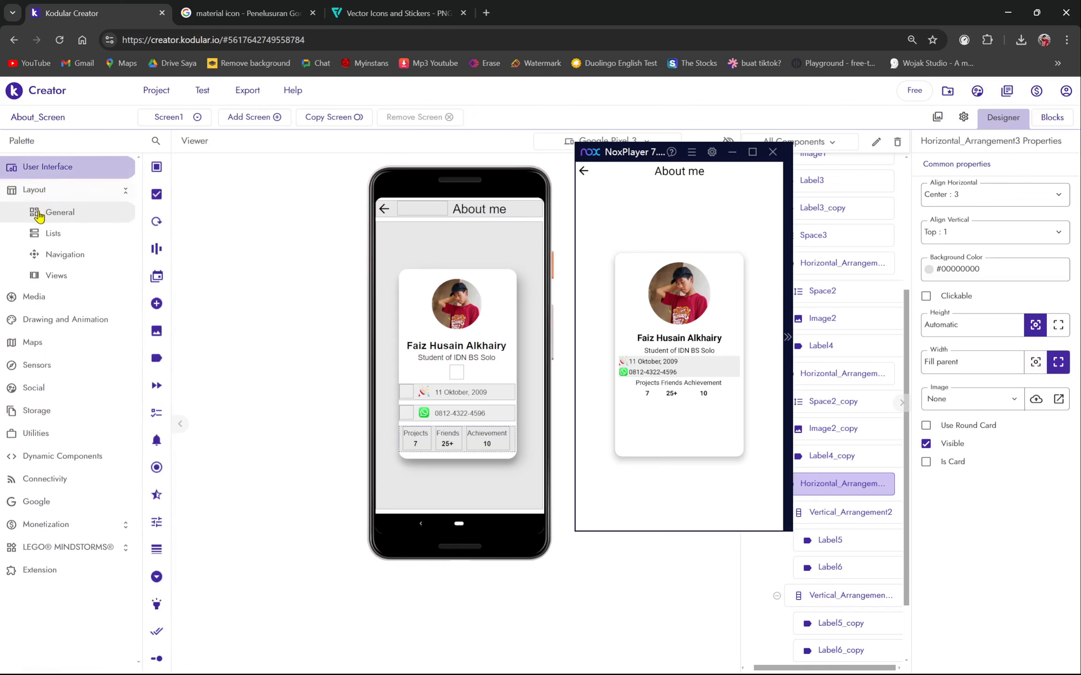
pyautogui.click(40, 216)
pyautogui.moveTo(90, 279); pyautogui.dragTo(488, 430)
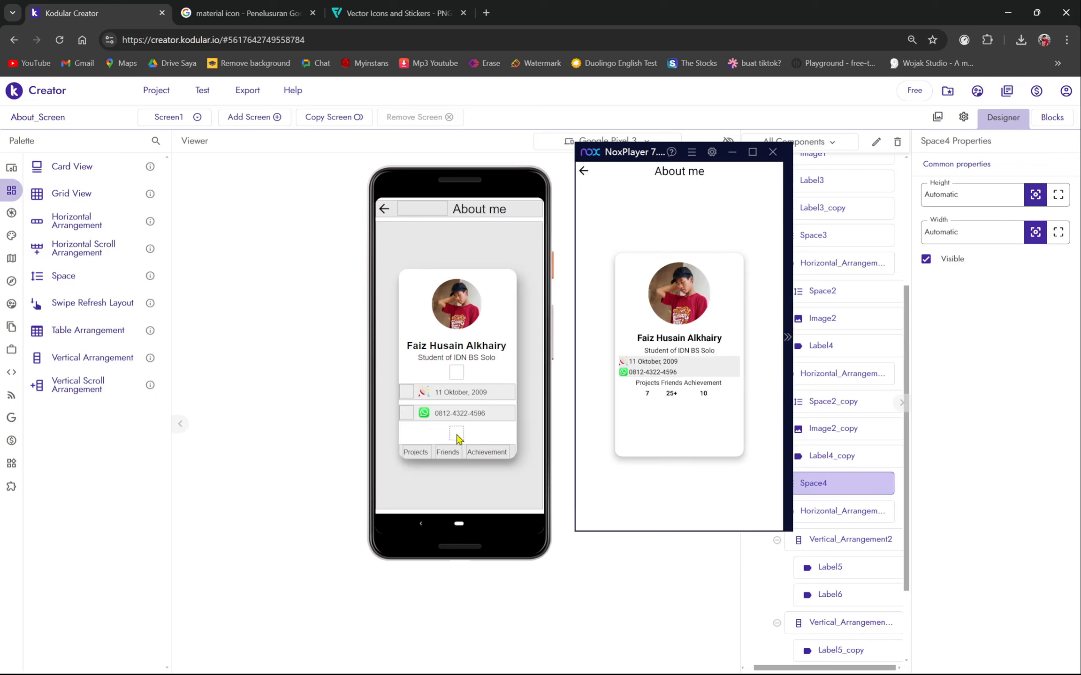
pyautogui.rightClick(457, 436)
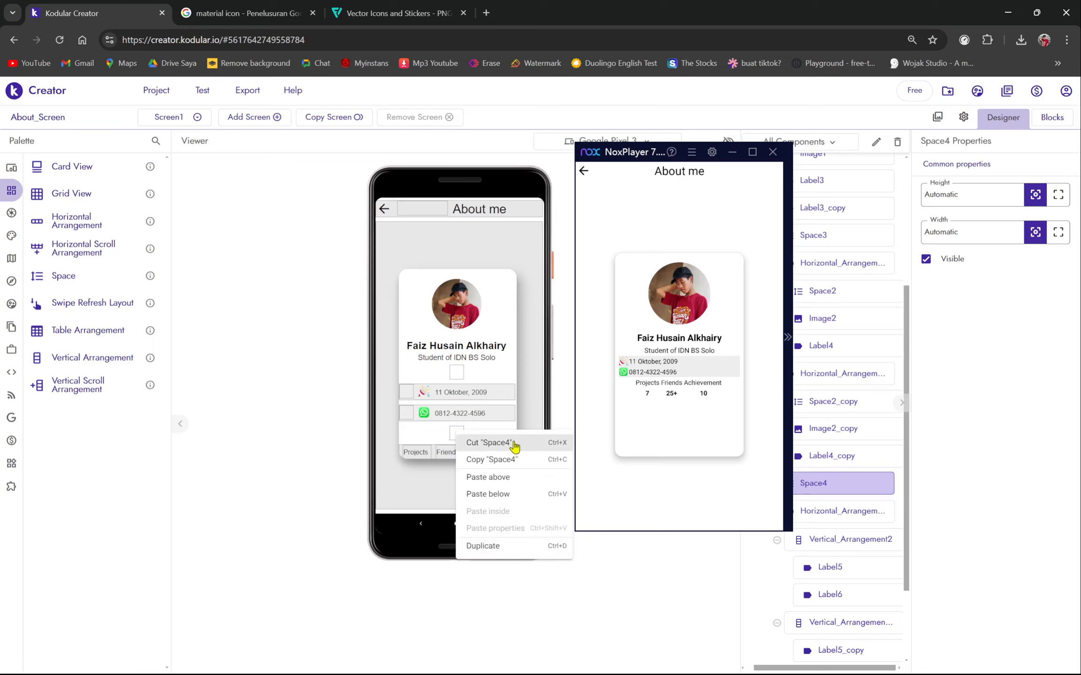
pyautogui.click(515, 443)
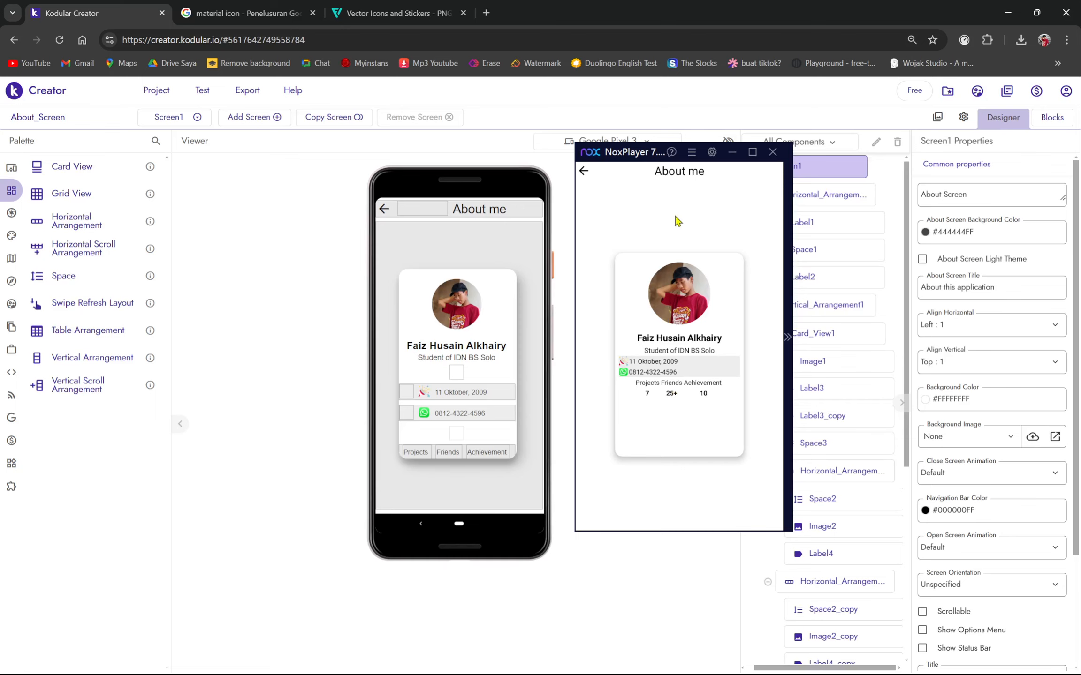
# - Reset the Companion connection and restart Kodular Companion in NoxPlayer
pyautogui.press('super')
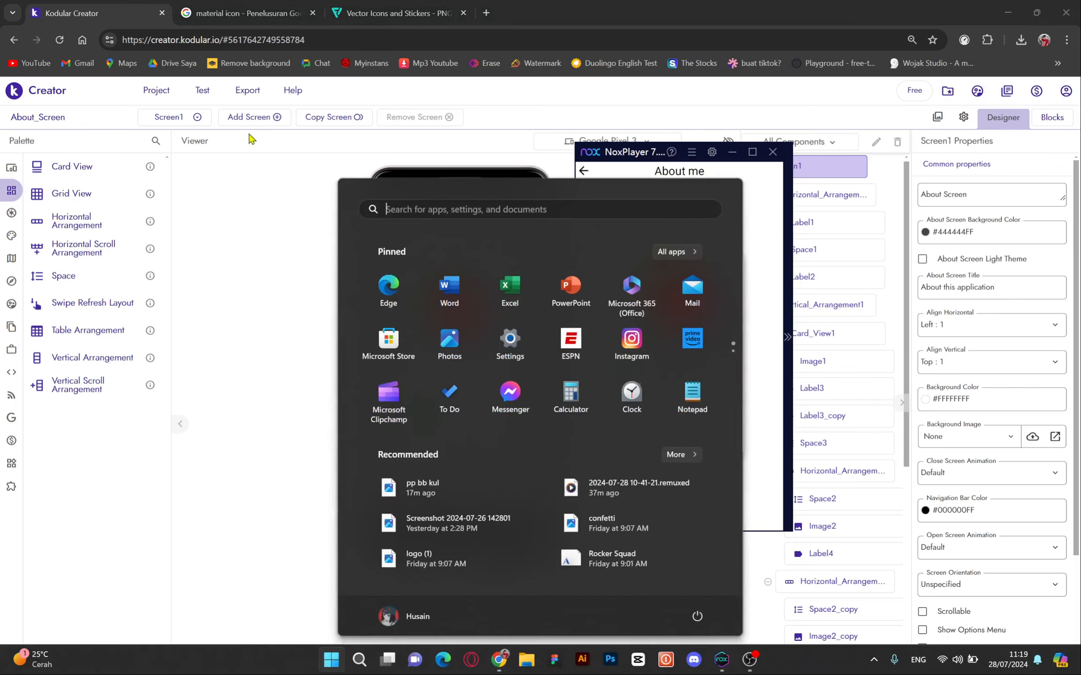
pyautogui.press('super')
pyautogui.click(193, 88)
pyautogui.click(254, 158)
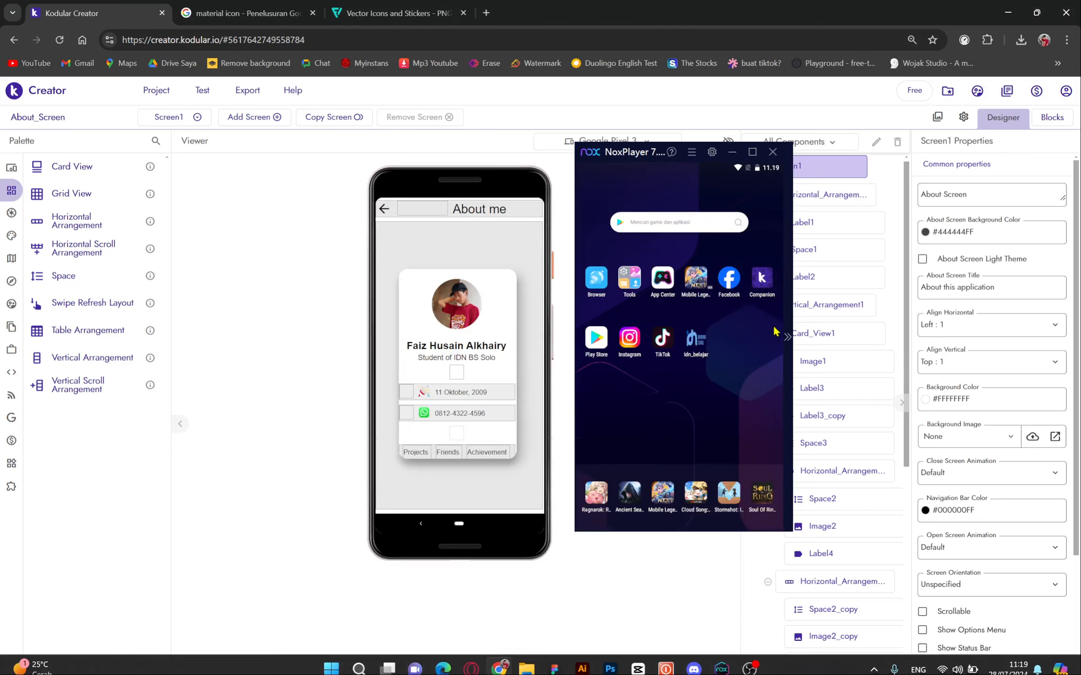
pyautogui.click(787, 337)
pyautogui.click(792, 515)
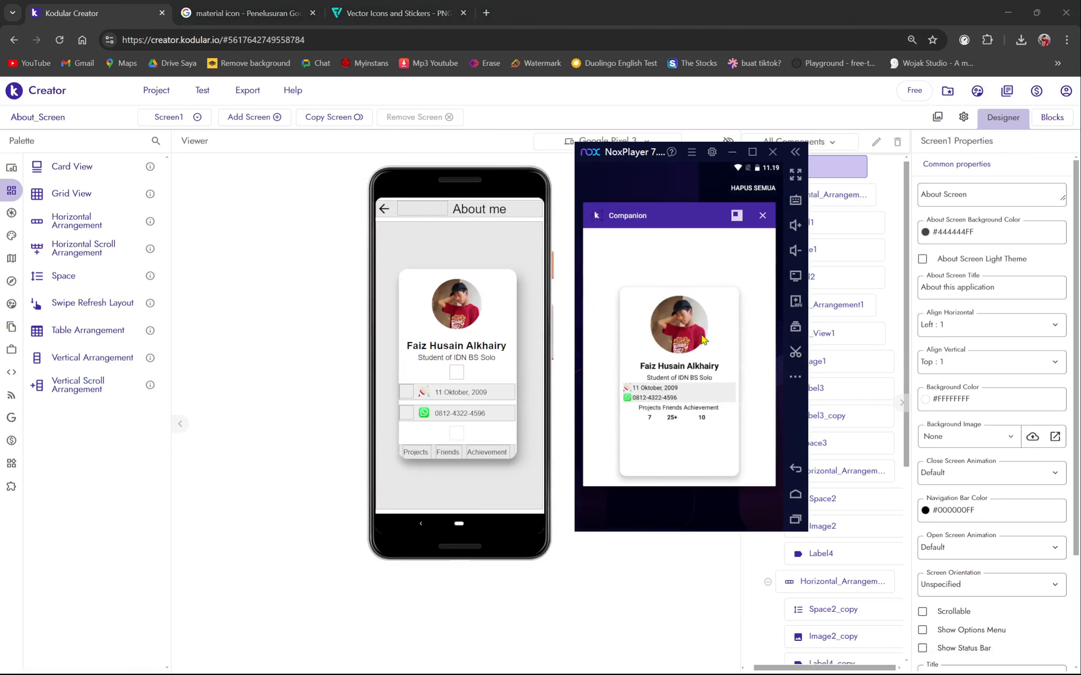
pyautogui.moveTo(696, 344); pyautogui.dragTo(824, 330)
pyautogui.click(762, 292)
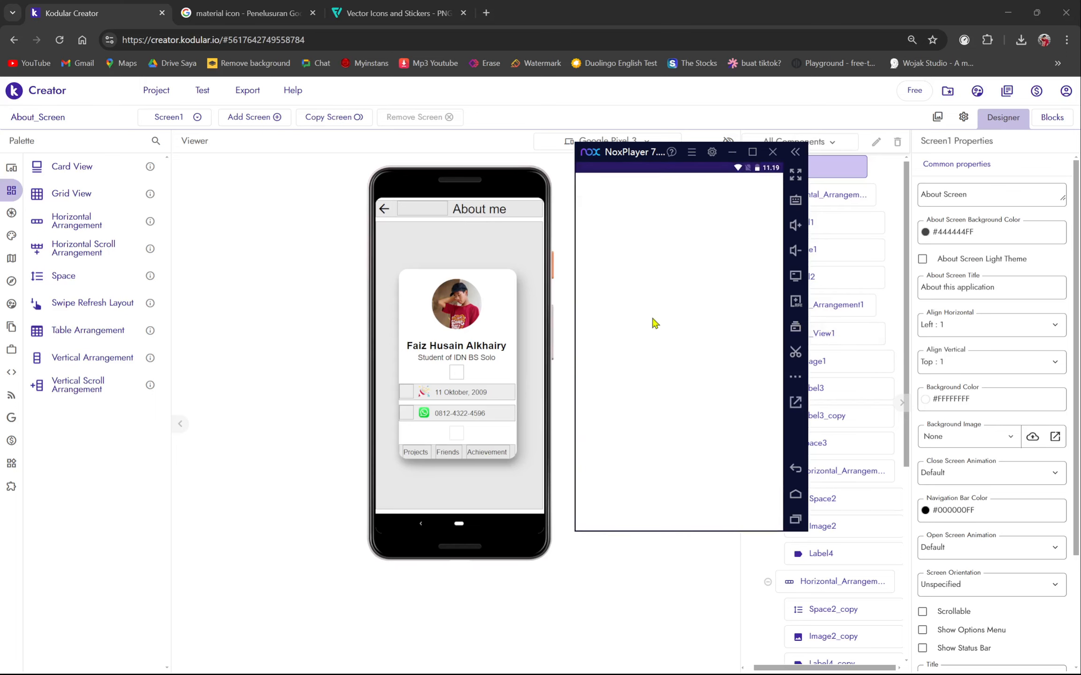
# - Reconnect to the Companion by entering the displayed connection code in NoxPlayer
pyautogui.click(207, 91)
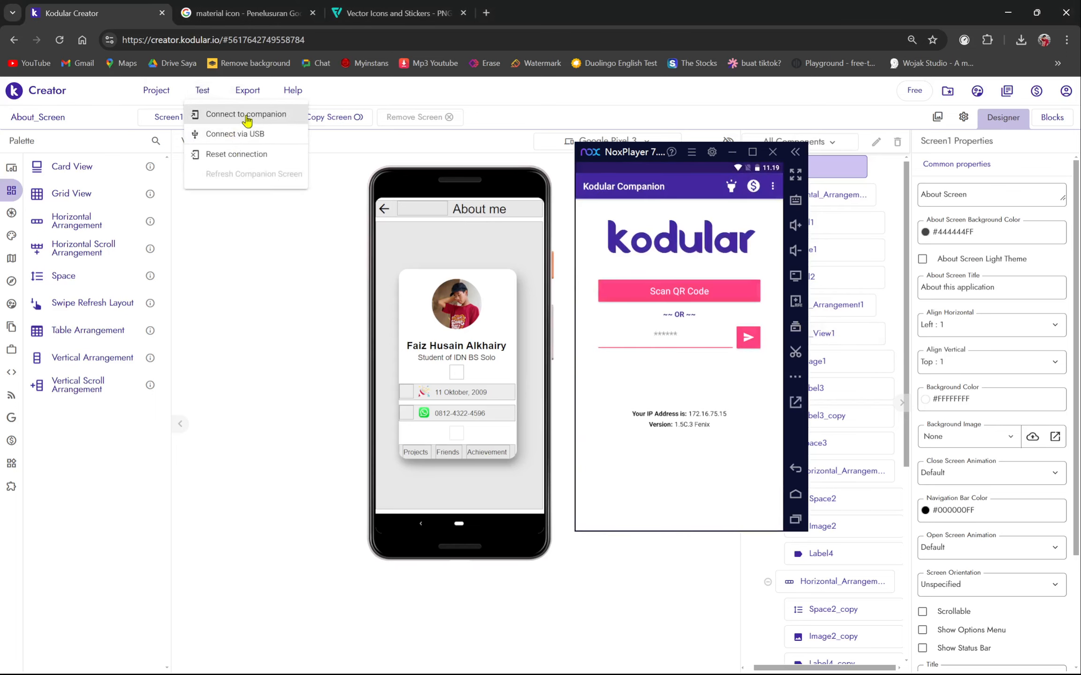
pyautogui.click(244, 113)
pyautogui.click(657, 340)
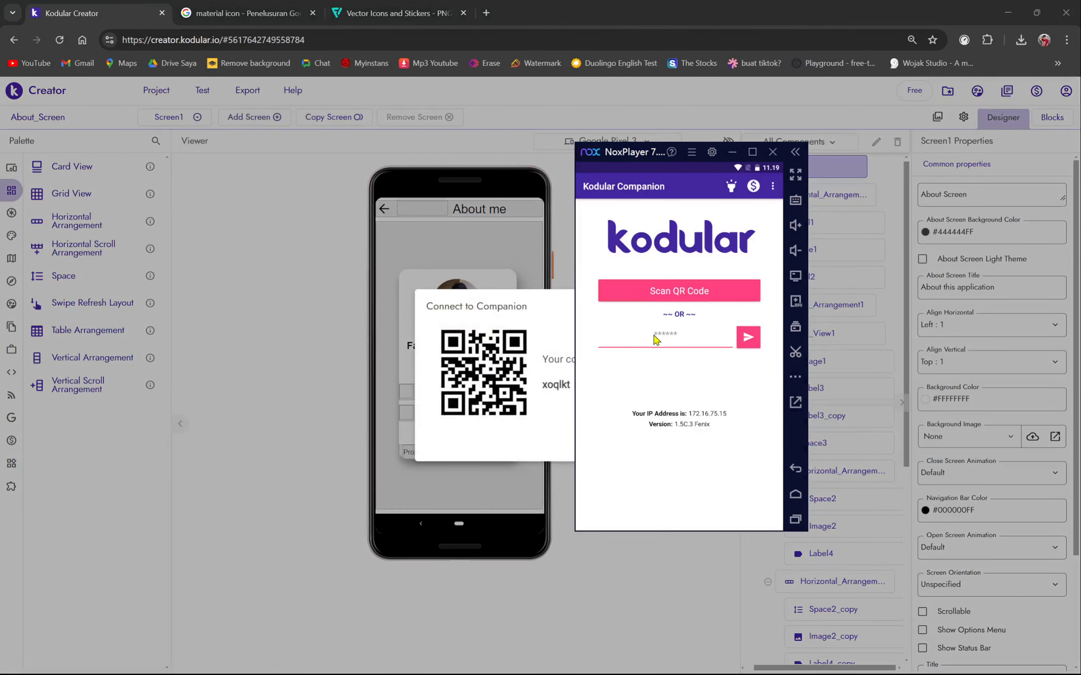
pyautogui.write('xoqlkt')
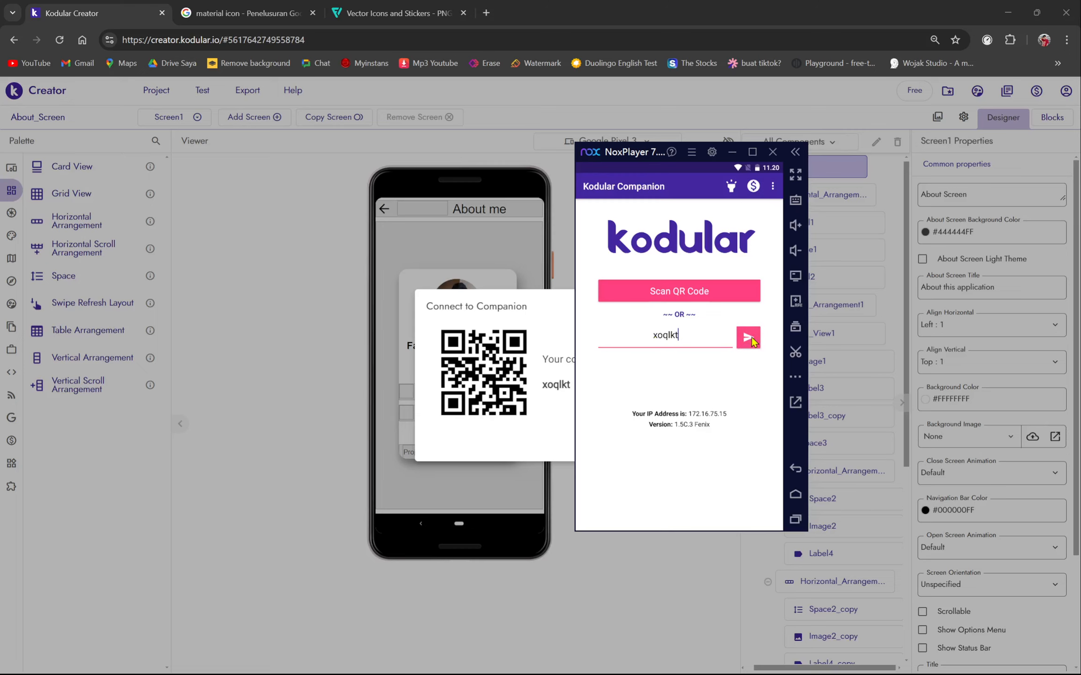
pyautogui.click(749, 338)
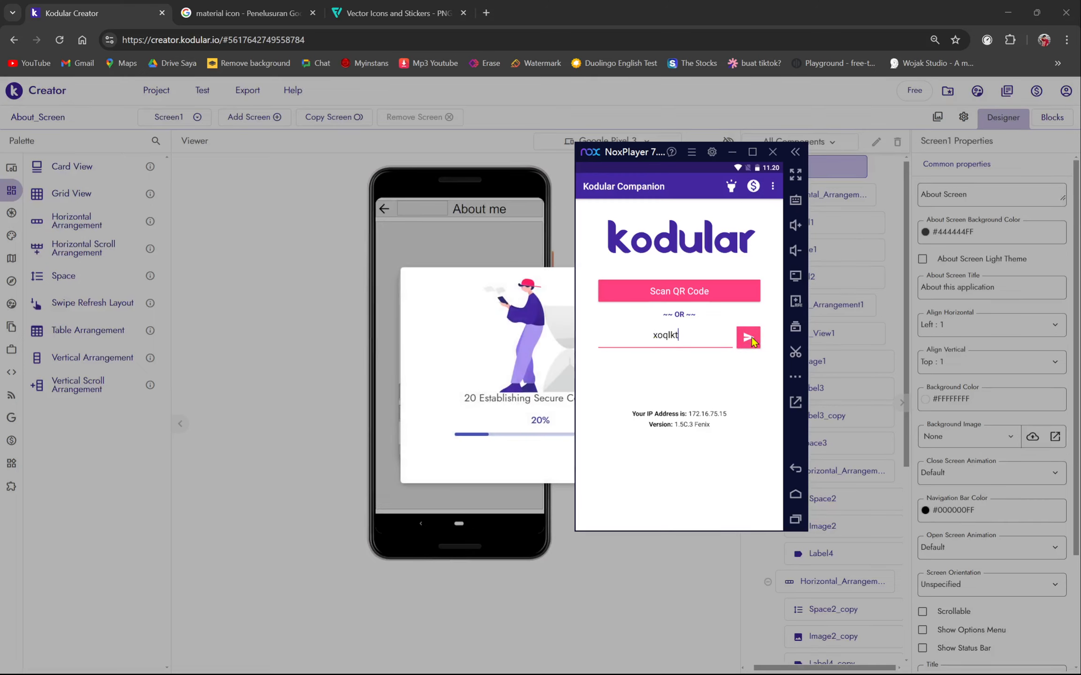
pyautogui.moveTo(613, 158); pyautogui.dragTo(714, 175)
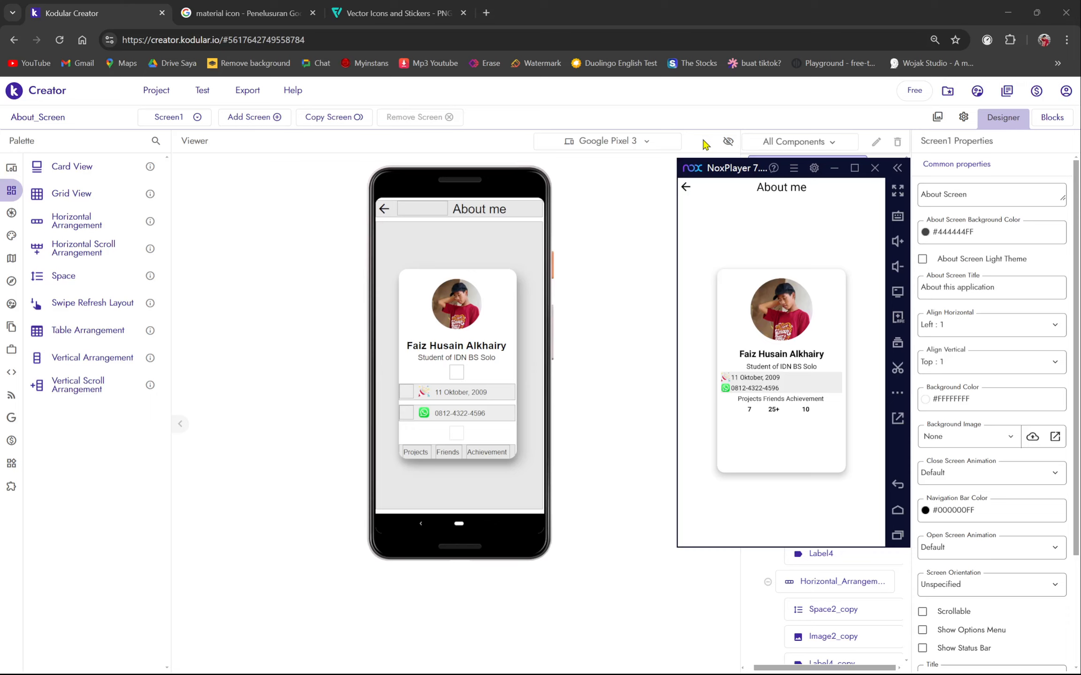
# - Select Card_View1 and set its Align Horizontal to Center : 3
pyautogui.moveTo(721, 176); pyautogui.dragTo(532, 191)
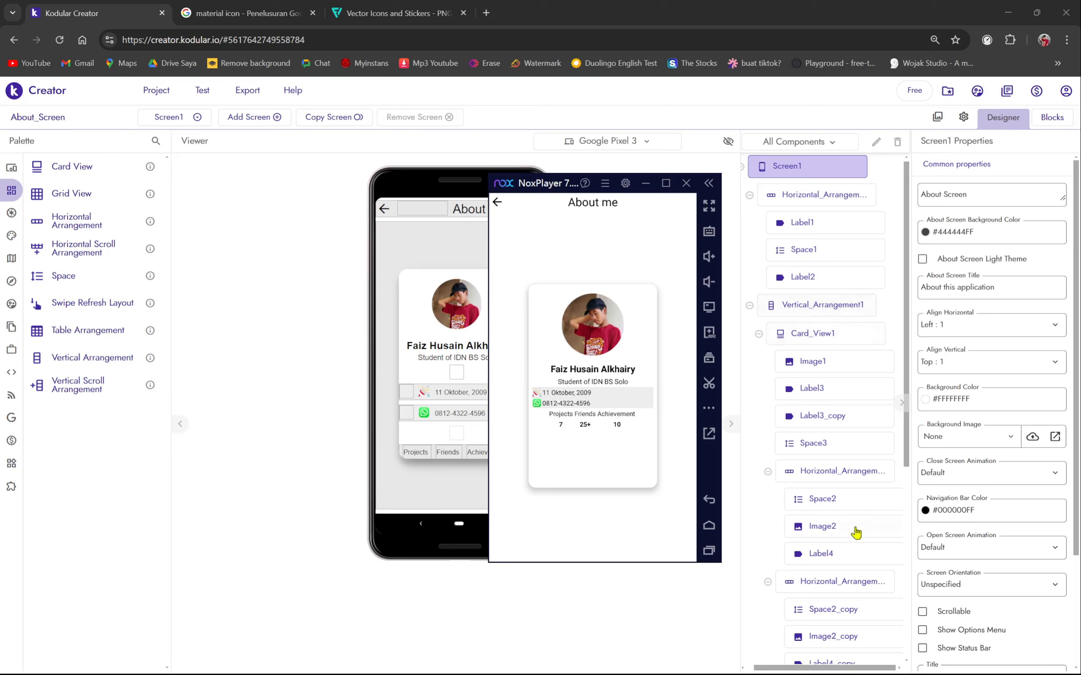
pyautogui.scroll(-2, 856, 531)
pyautogui.scroll(2, 850, 504)
pyautogui.scroll(-3, 823, 257)
pyautogui.scroll(3, 816, 258)
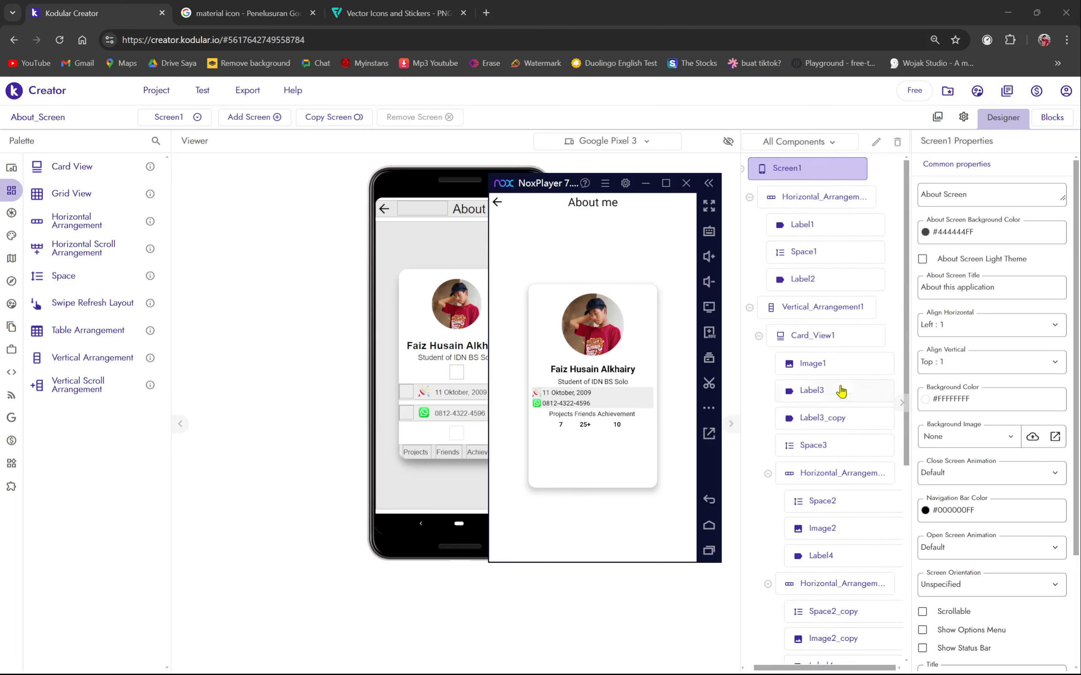
pyautogui.click(813, 348)
pyautogui.click(975, 199)
pyautogui.click(966, 241)
# - Try Align Vertical Center on the card and keep its background white (#FFFFFFFF)
pyautogui.click(962, 232)
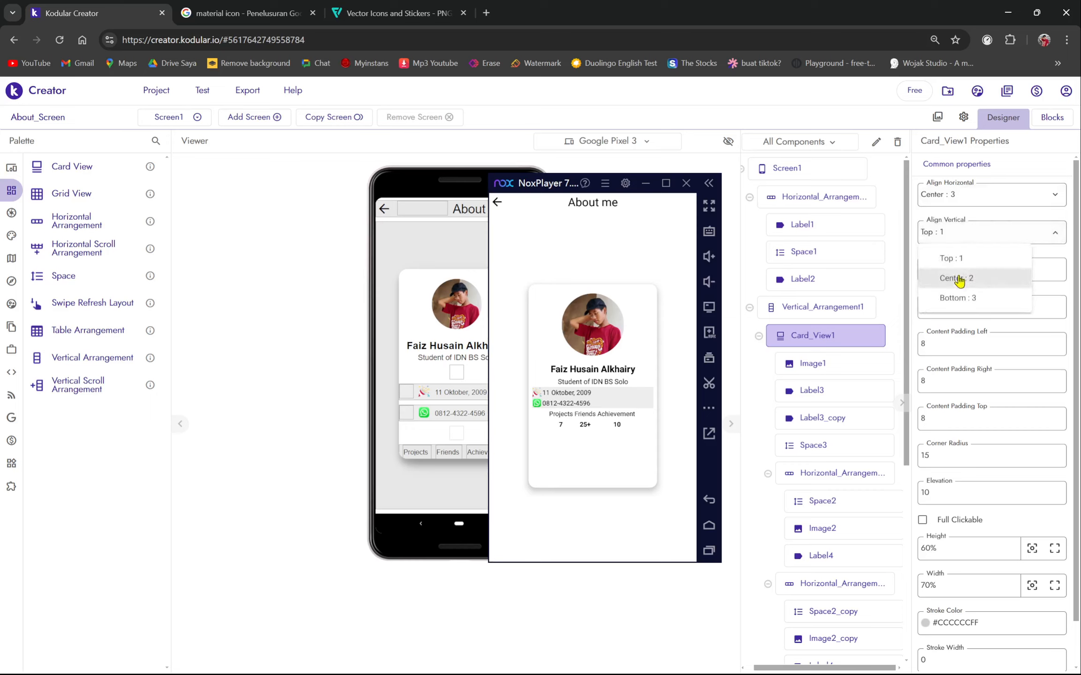
pyautogui.click(960, 279)
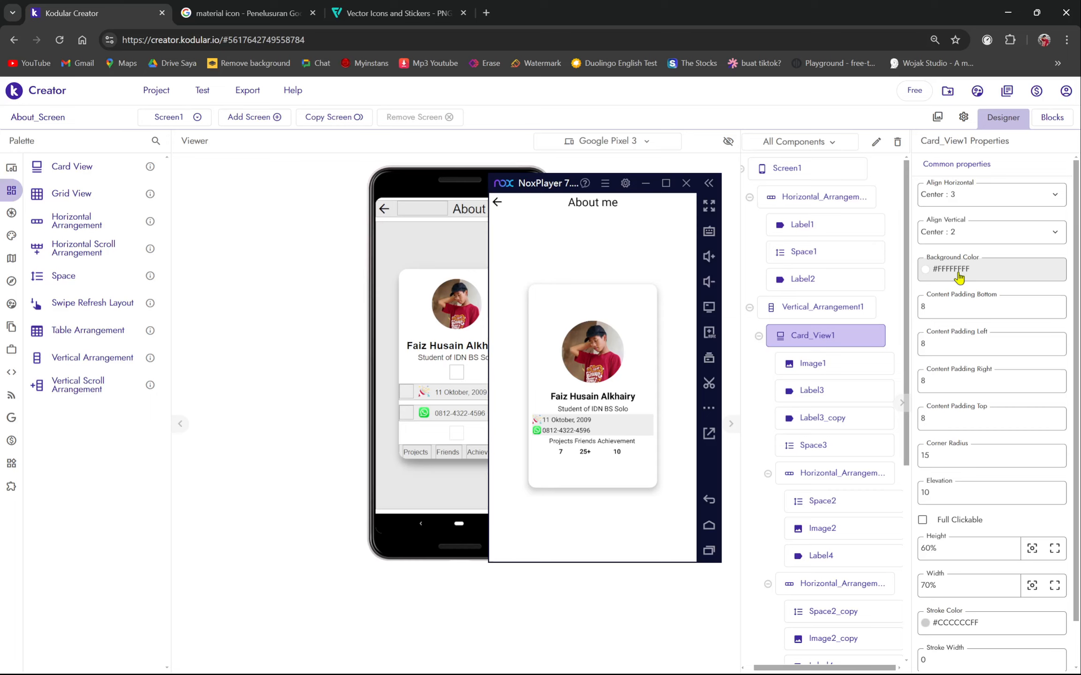
pyautogui.click(958, 270)
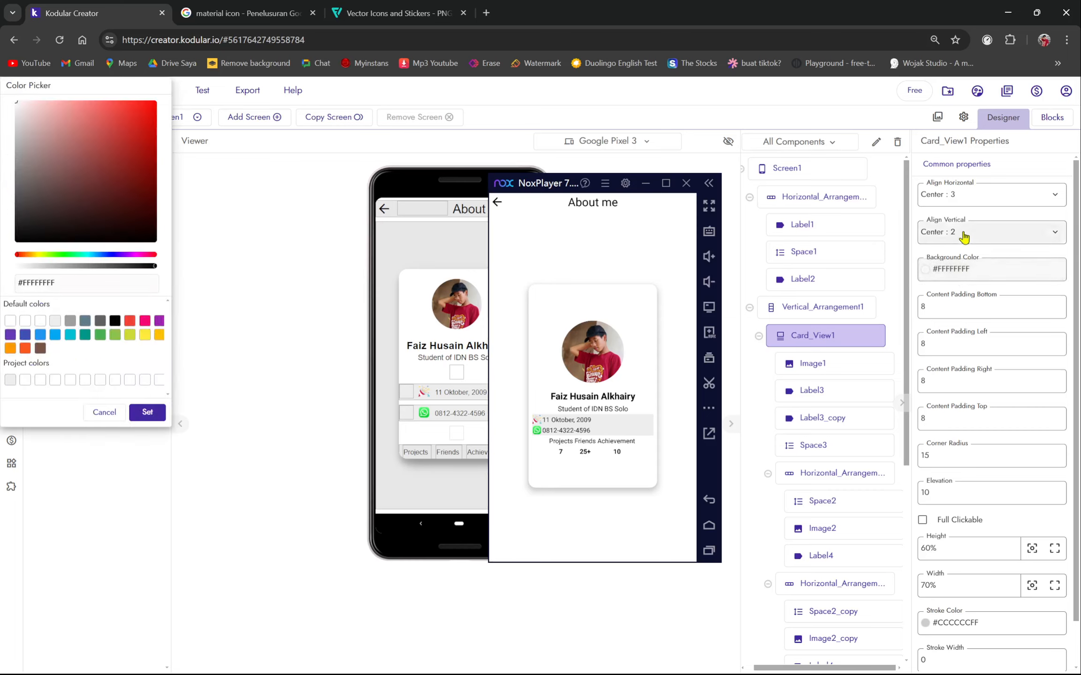
pyautogui.click(90, 413)
pyautogui.click(943, 269)
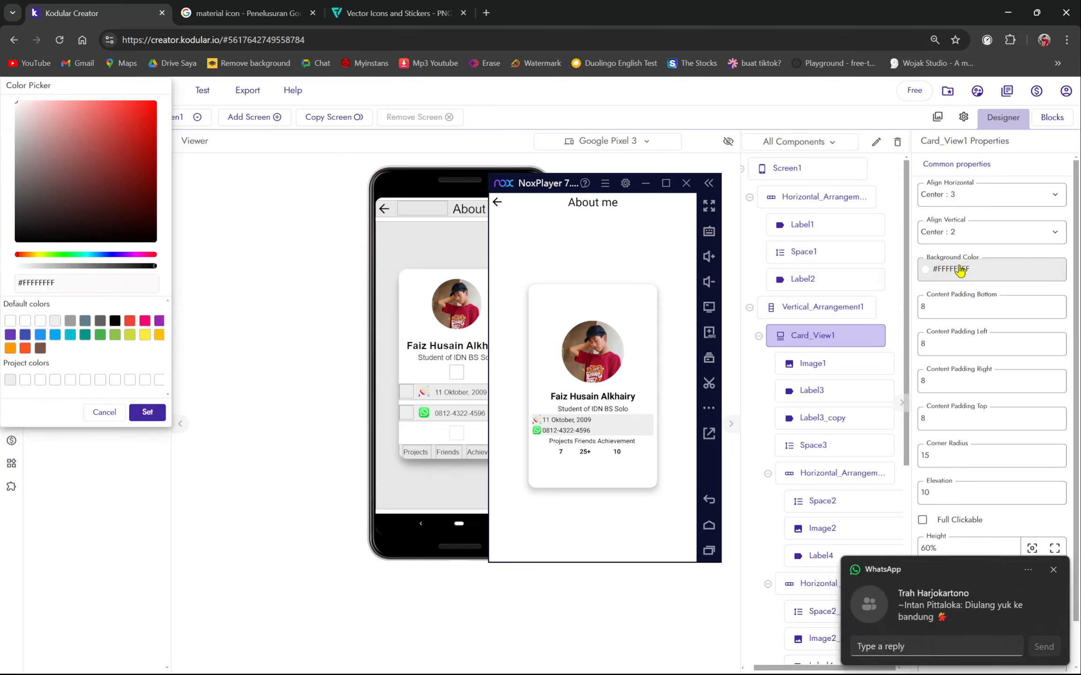
pyautogui.click(1053, 569)
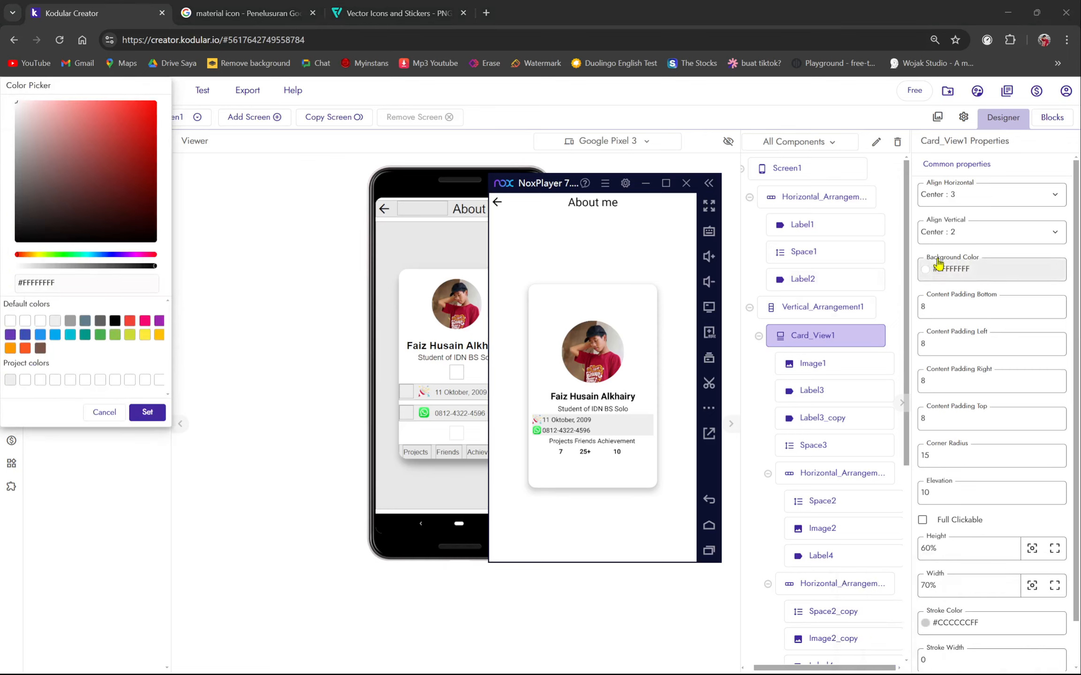
pyautogui.click(148, 413)
# - Set the card's Align Vertical back to Top : 1
pyautogui.click(950, 232)
pyautogui.click(956, 249)
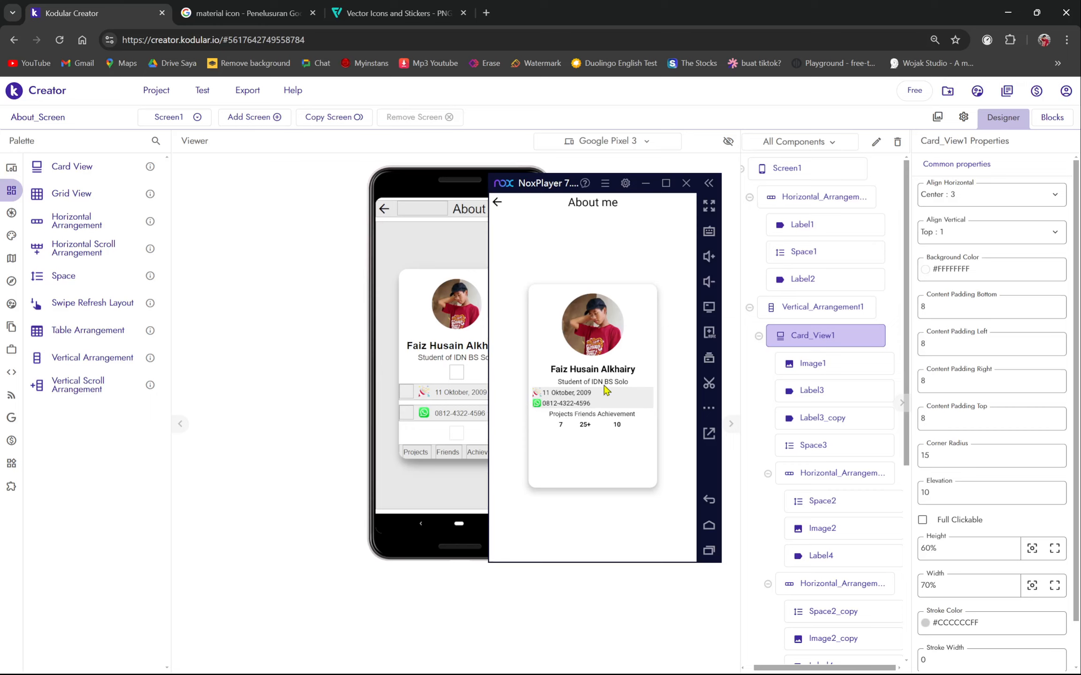
pyautogui.moveTo(550, 179); pyautogui.dragTo(651, 158)
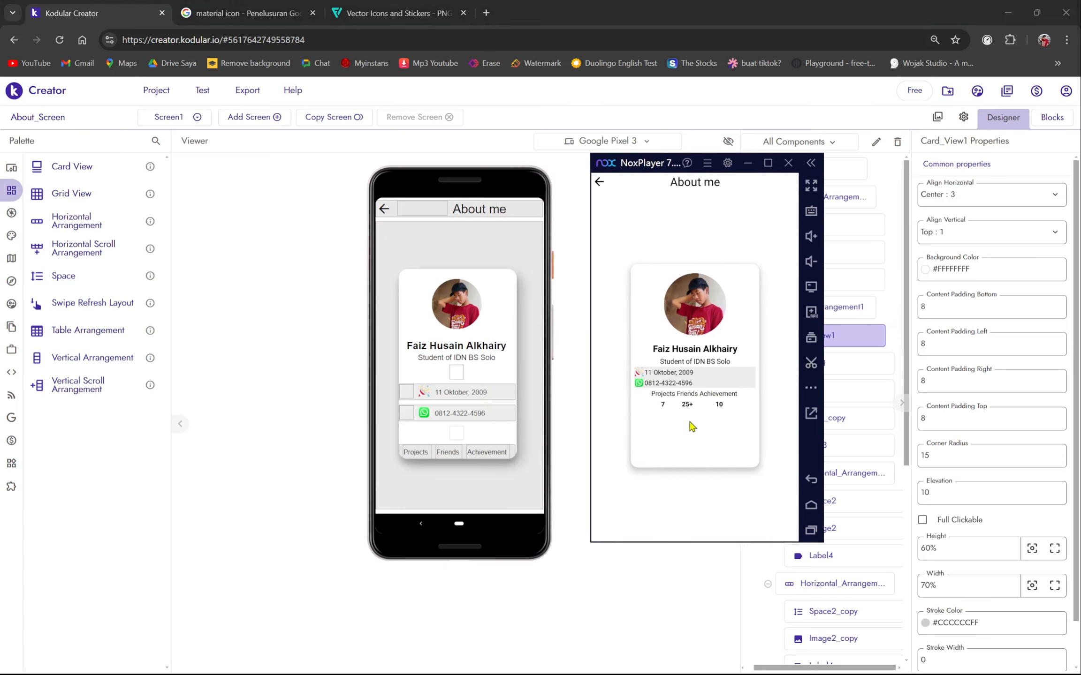